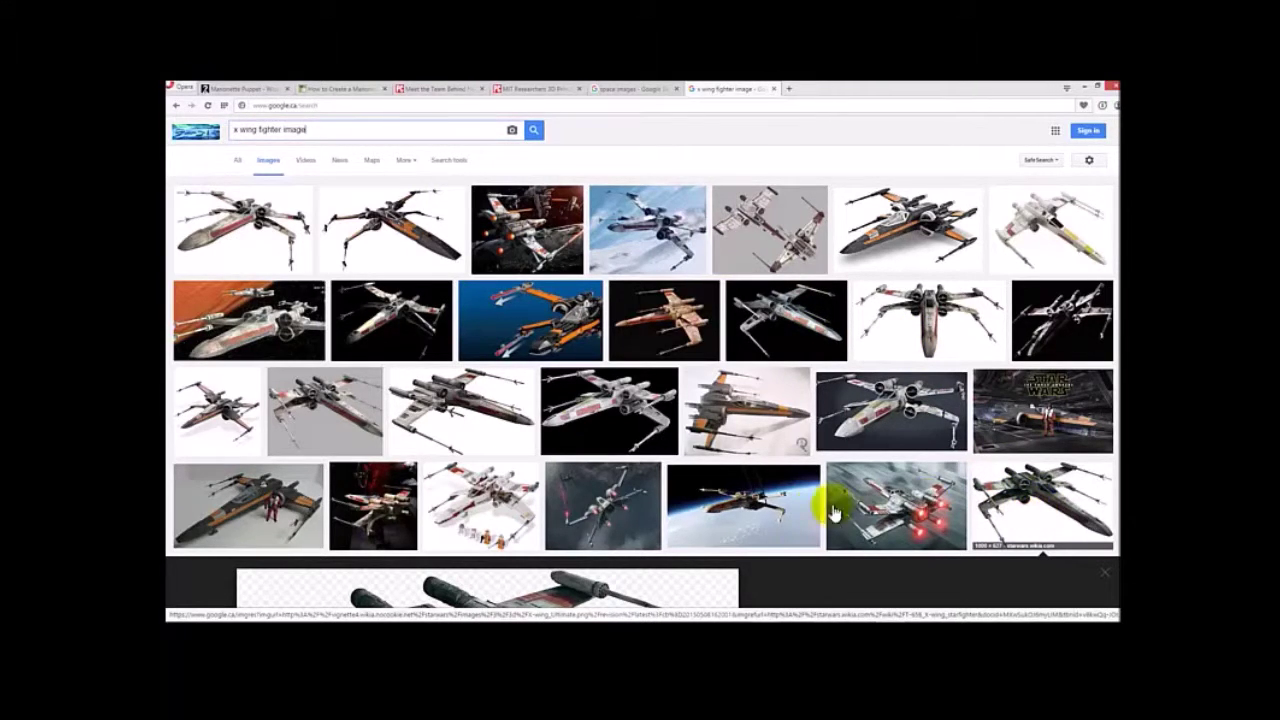
Examine the enlarged T-65B X-wing starfighter picture with the checkered background in the image search results
{"action": "scroll", "coordinate": [760, 512], "scroll_direction": "down", "scroll_amount": 2}
{"action": "scroll", "coordinate": [720, 512], "scroll_direction": "up", "scroll_amount": 1}
{"action": "scroll", "coordinate": [718, 510], "scroll_direction": "down", "scroll_amount": 2}
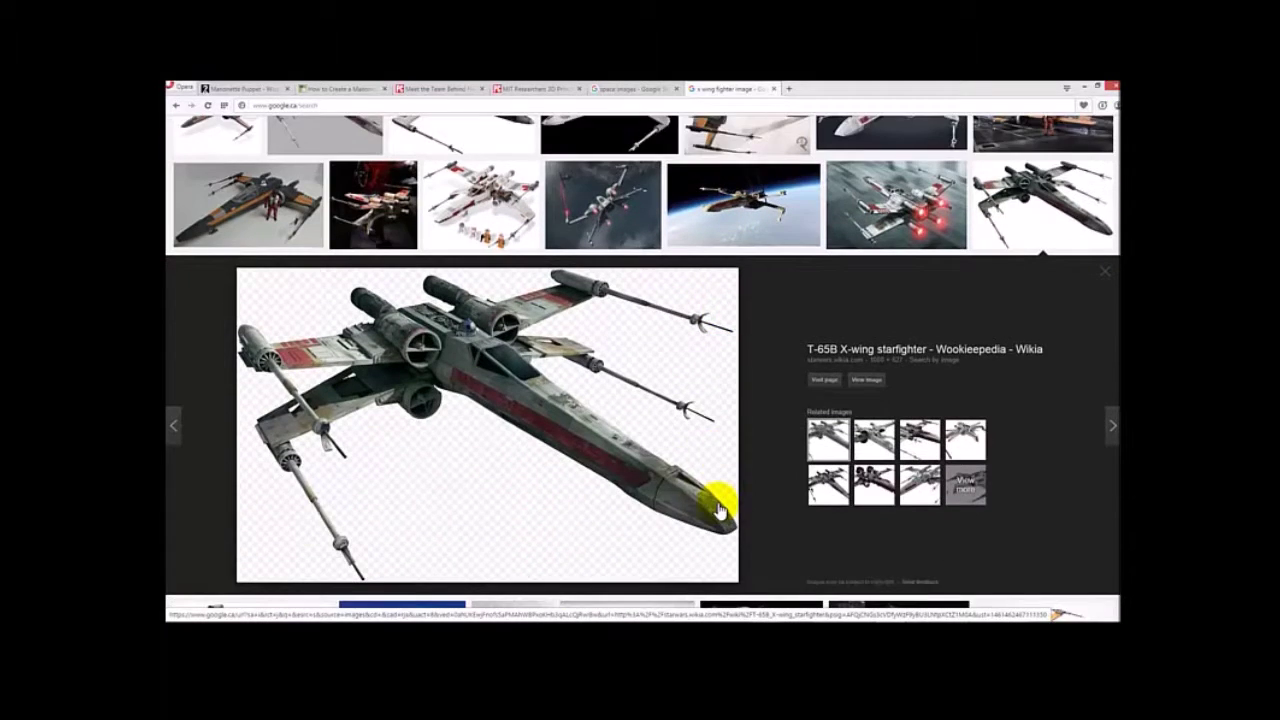
{"action": "scroll", "coordinate": [718, 510], "scroll_direction": "down", "scroll_amount": 1}
{"action": "scroll", "coordinate": [772, 471], "scroll_direction": "up", "scroll_amount": 2}
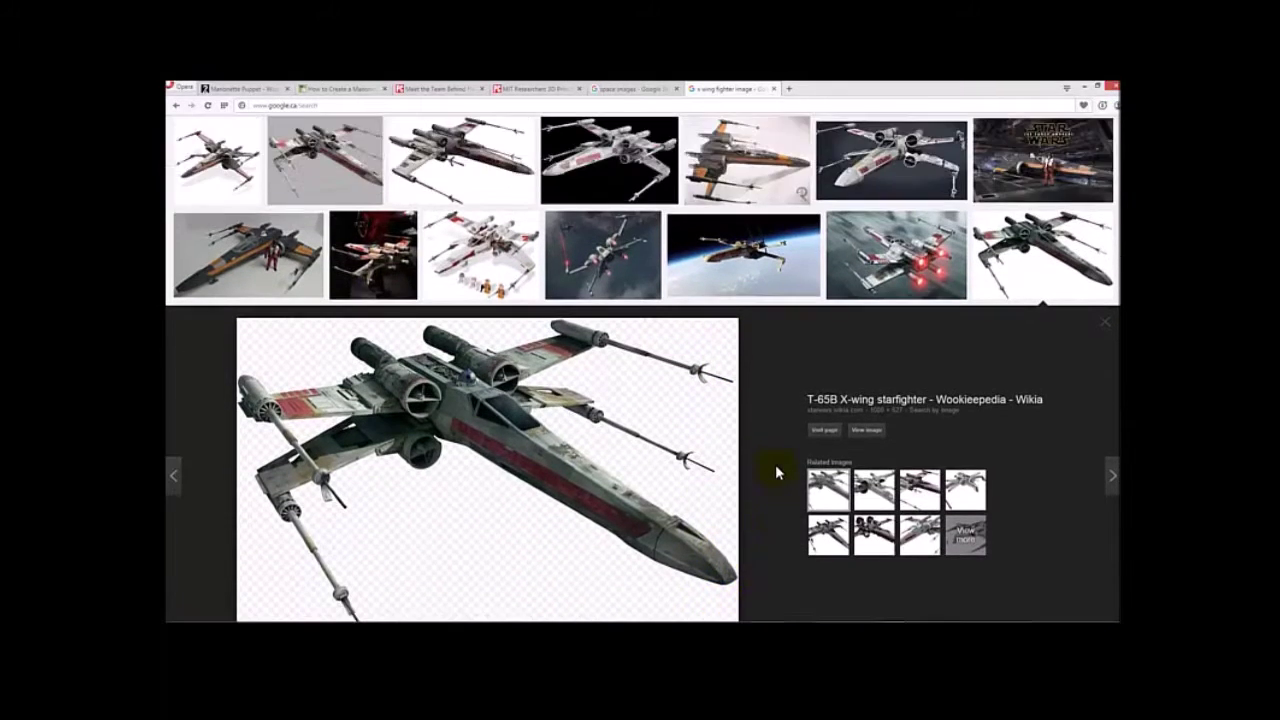
{"action": "scroll", "coordinate": [775, 464], "scroll_direction": "down", "scroll_amount": 2}
{"action": "scroll", "coordinate": [775, 464], "scroll_direction": "up", "scroll_amount": 2}
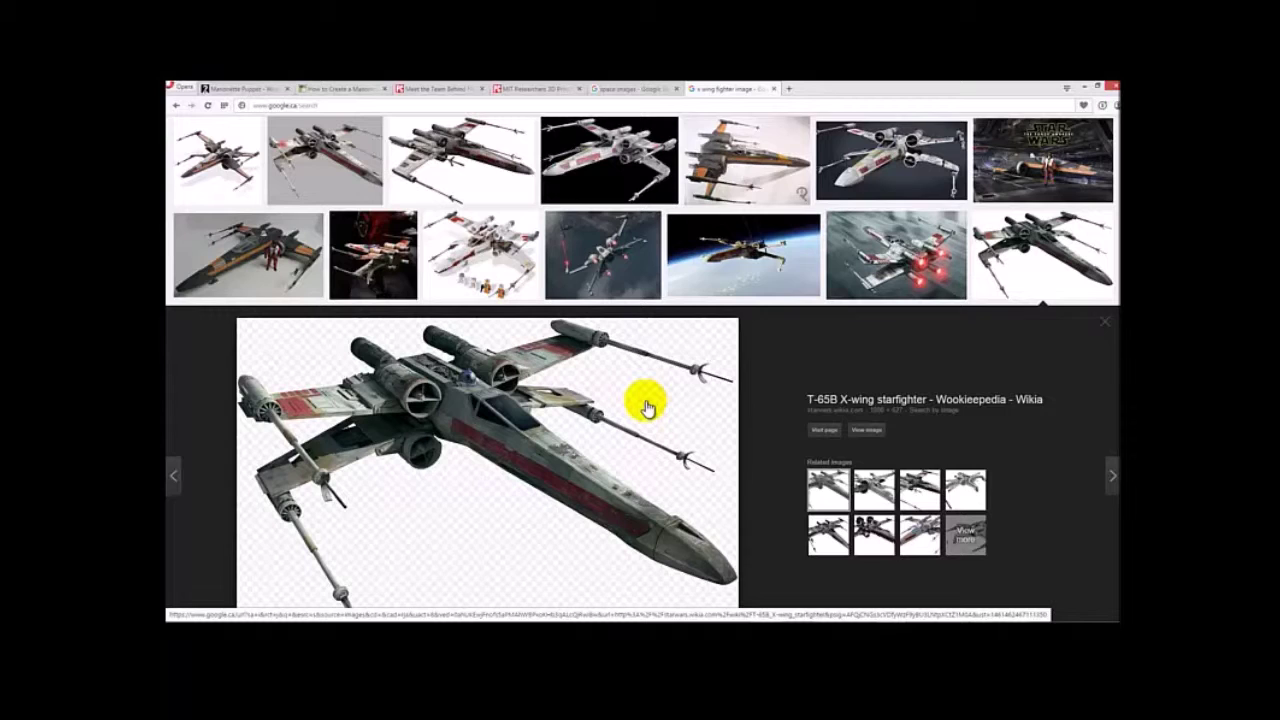
{"action": "scroll", "coordinate": [646, 407], "scroll_direction": "down", "scroll_amount": 1}
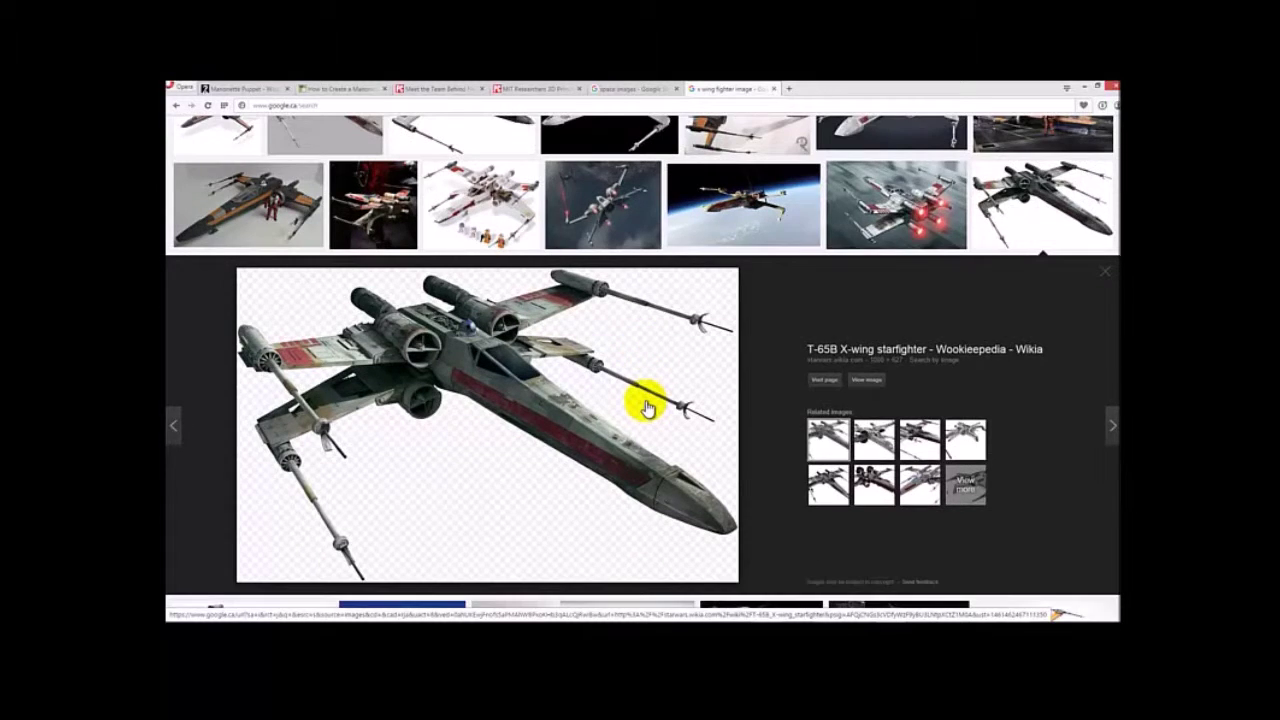
{"action": "scroll", "coordinate": [646, 407], "scroll_direction": "up", "scroll_amount": 1}
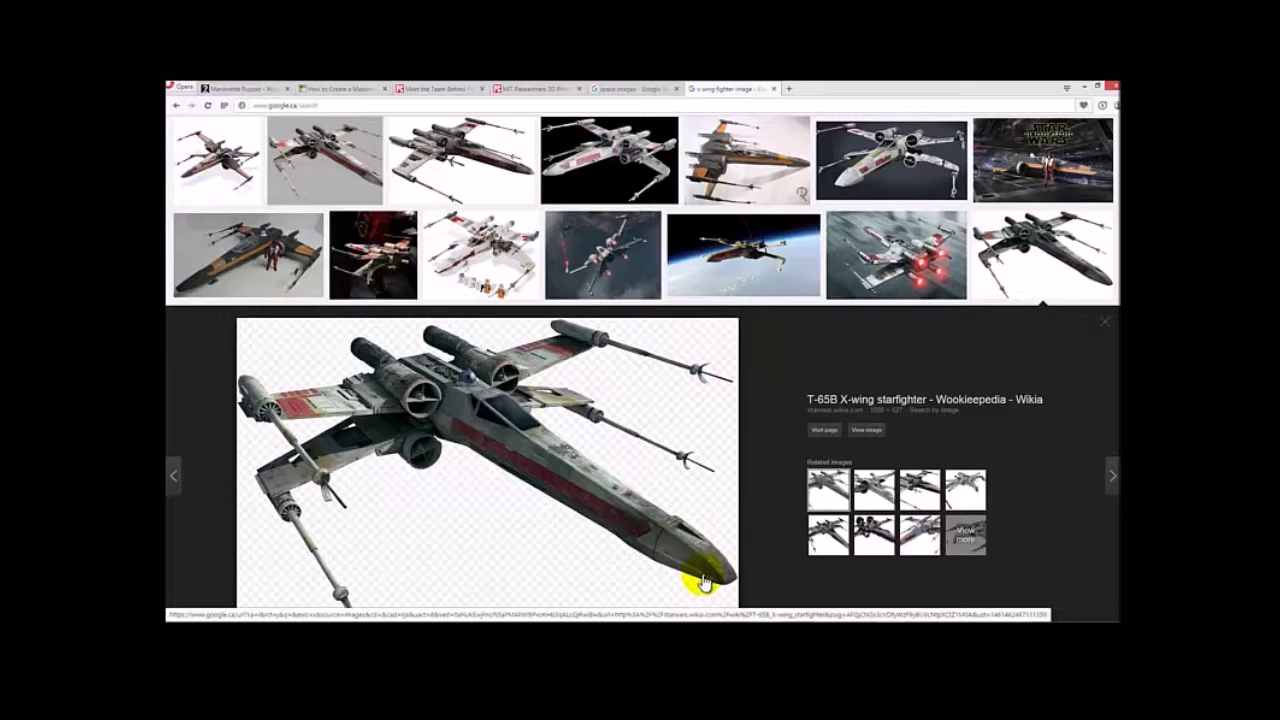
Try to copy the enlarged X-wing picture and paste it as a new image in PhotoFiltre 7
{"action": "right_click", "coordinate": [442, 510]}
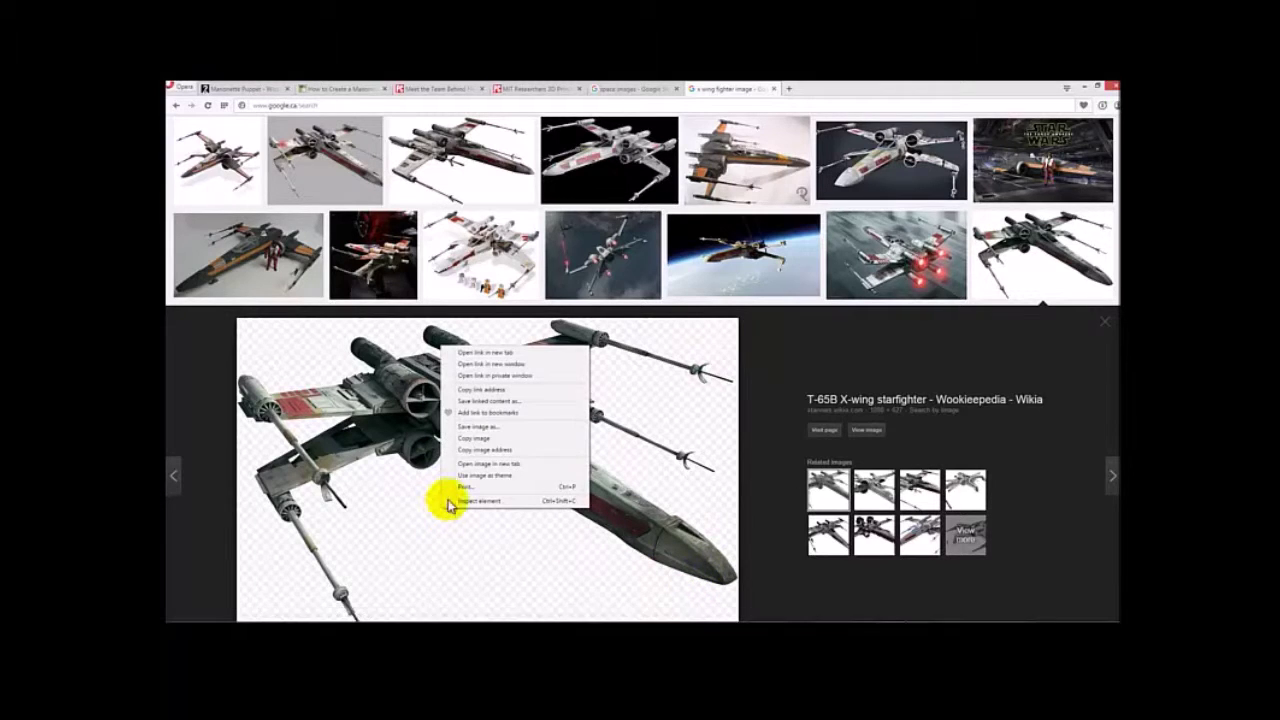
{"action": "left_click", "coordinate": [480, 444]}
{"action": "mouse_move", "coordinate": [1080, 611]}
{"action": "left_click", "coordinate": [955, 613]}
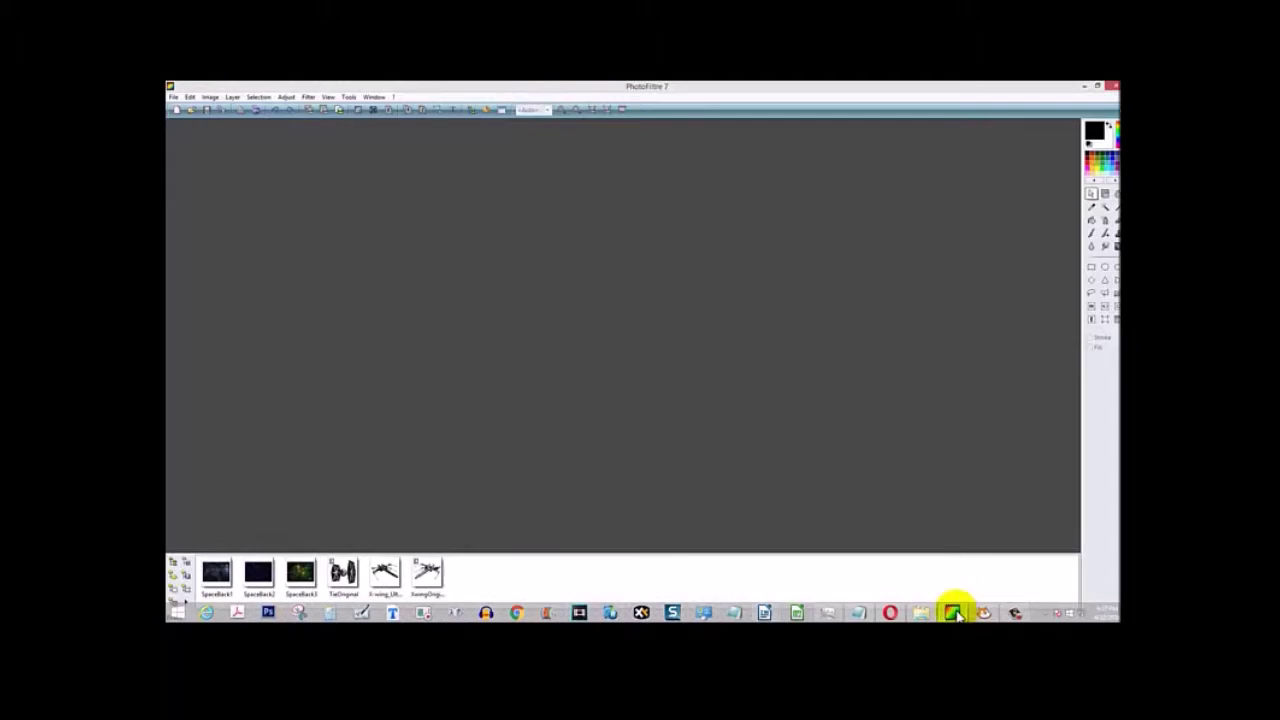
{"action": "left_click", "coordinate": [190, 97]}
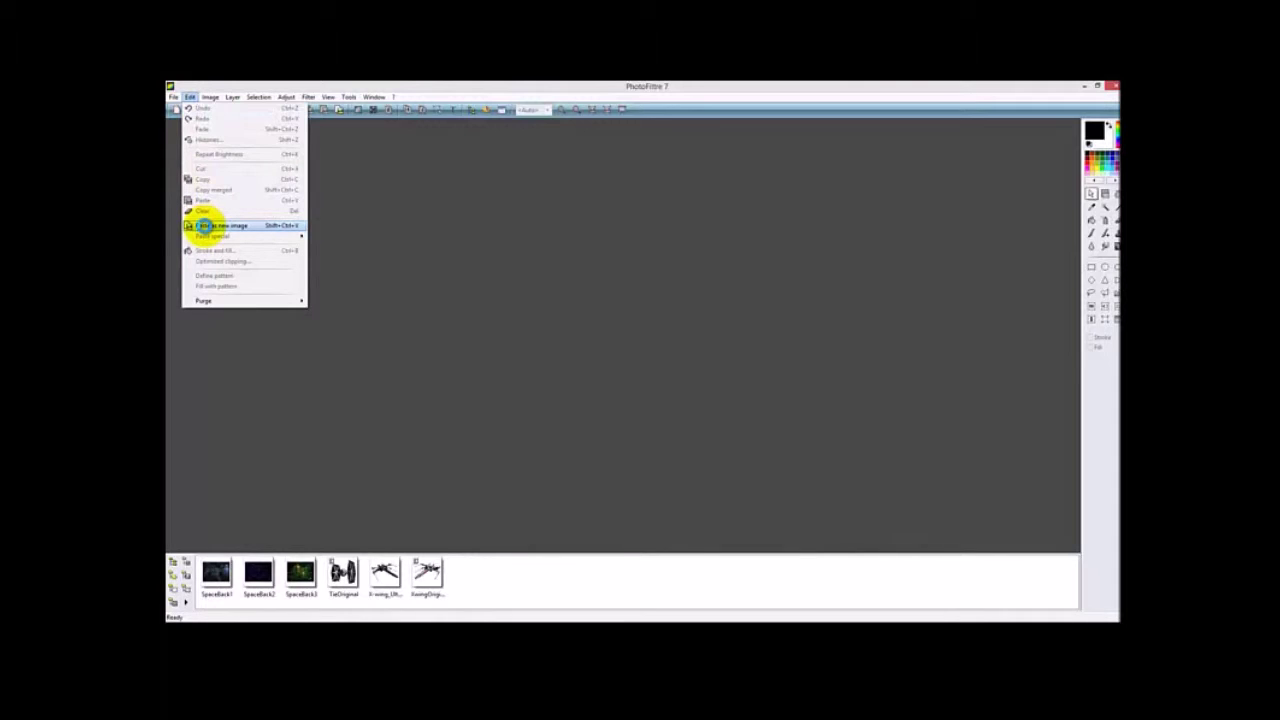
{"action": "left_click", "coordinate": [205, 228]}
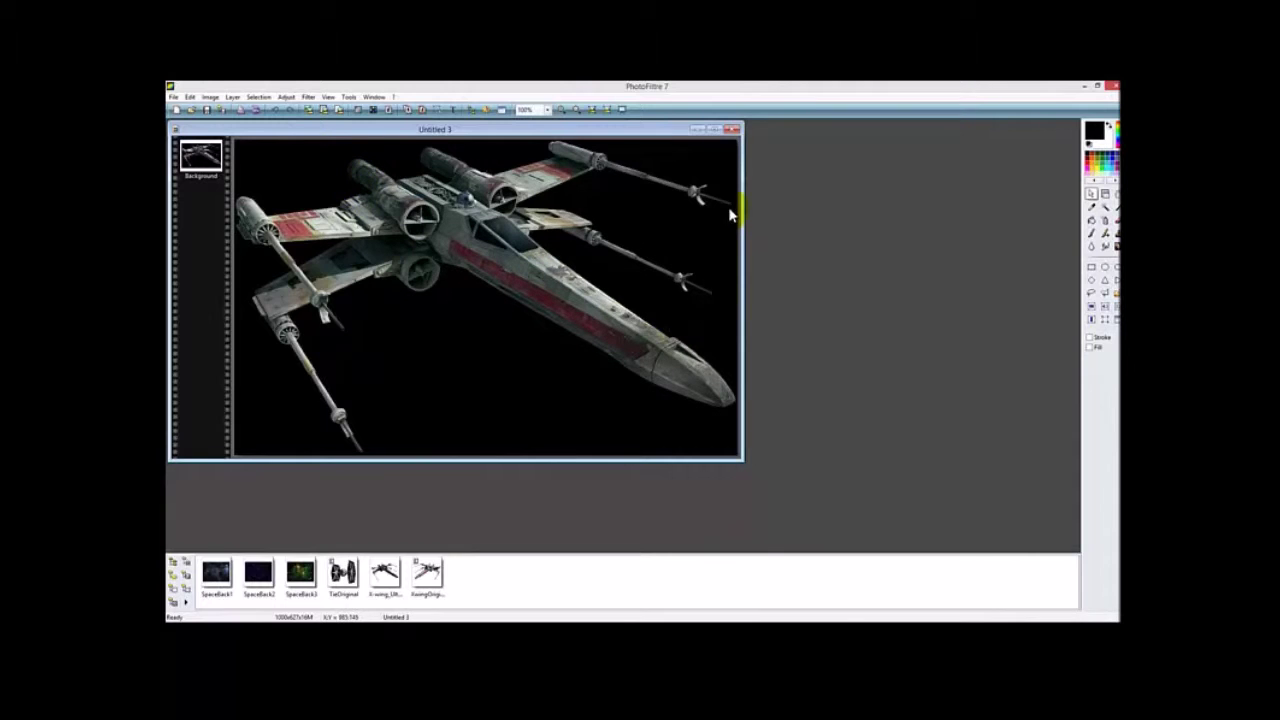
{"action": "scroll", "coordinate": [731, 214], "scroll_direction": "down", "scroll_amount": 1}
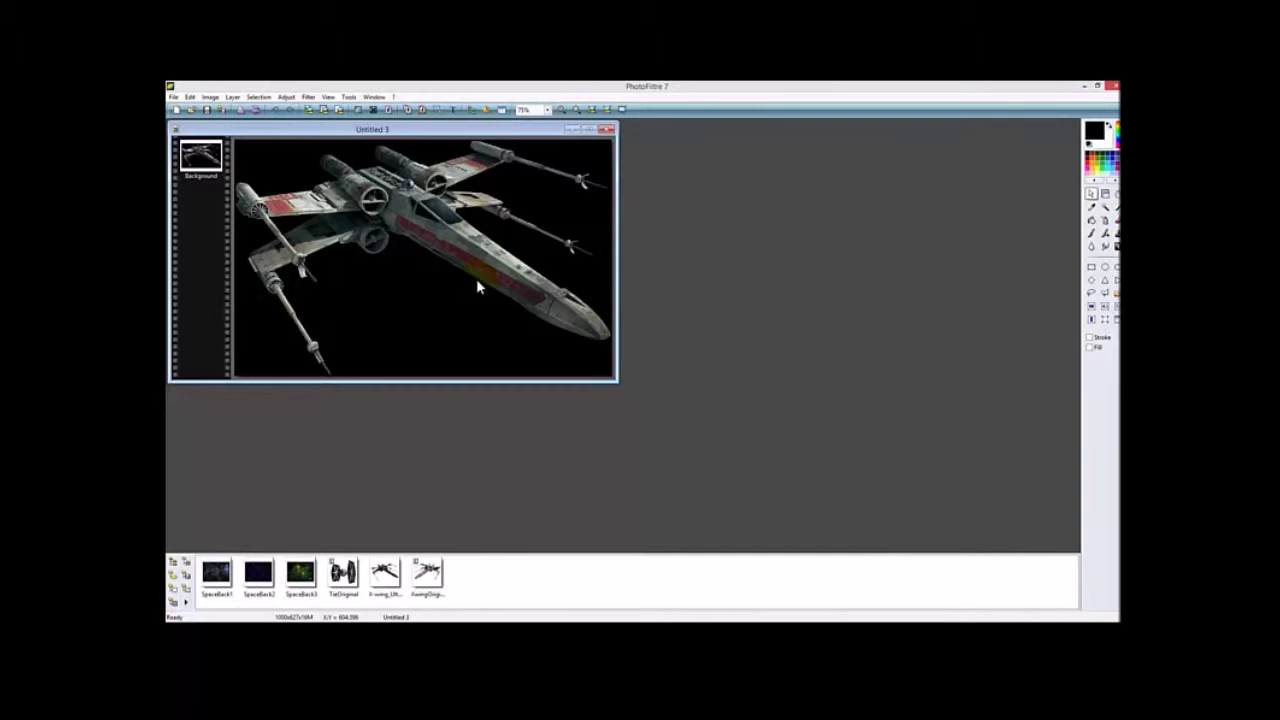
Close the pasted X-wing image without saving it and return to the image search results in the browser
{"action": "left_click", "coordinate": [607, 131]}
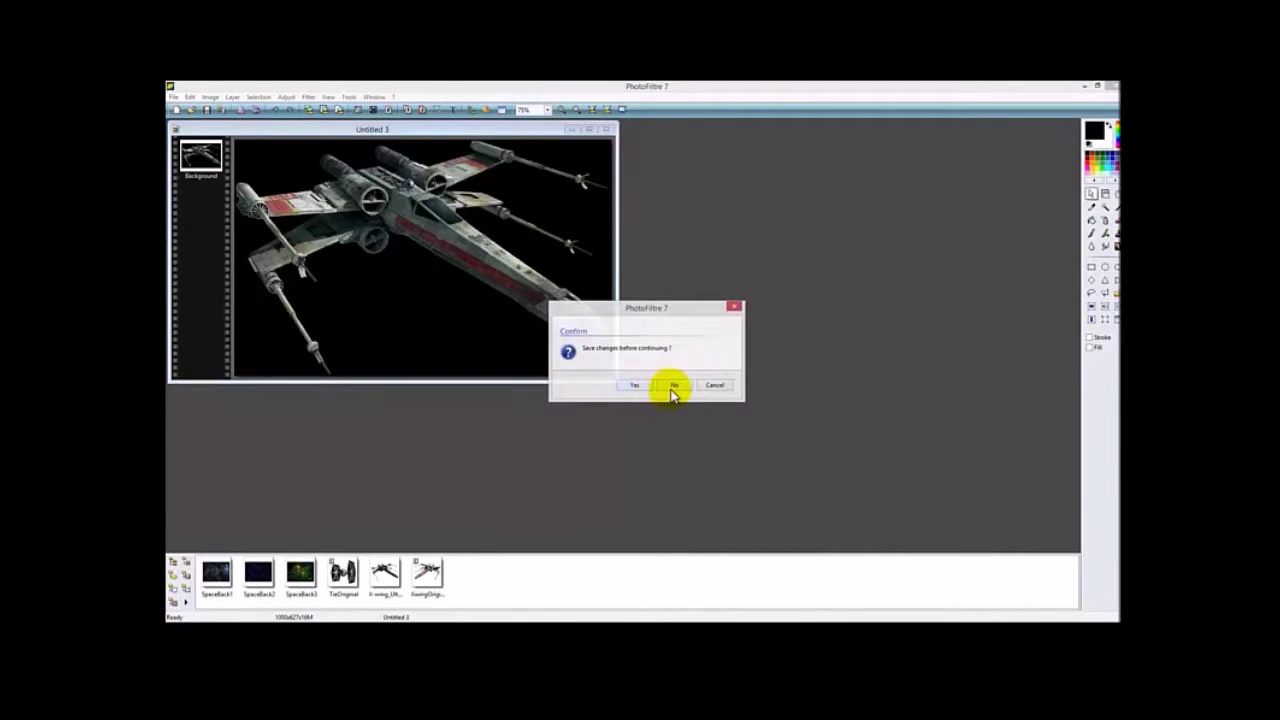
{"action": "left_click", "coordinate": [674, 386]}
{"action": "left_click", "coordinate": [1082, 88]}
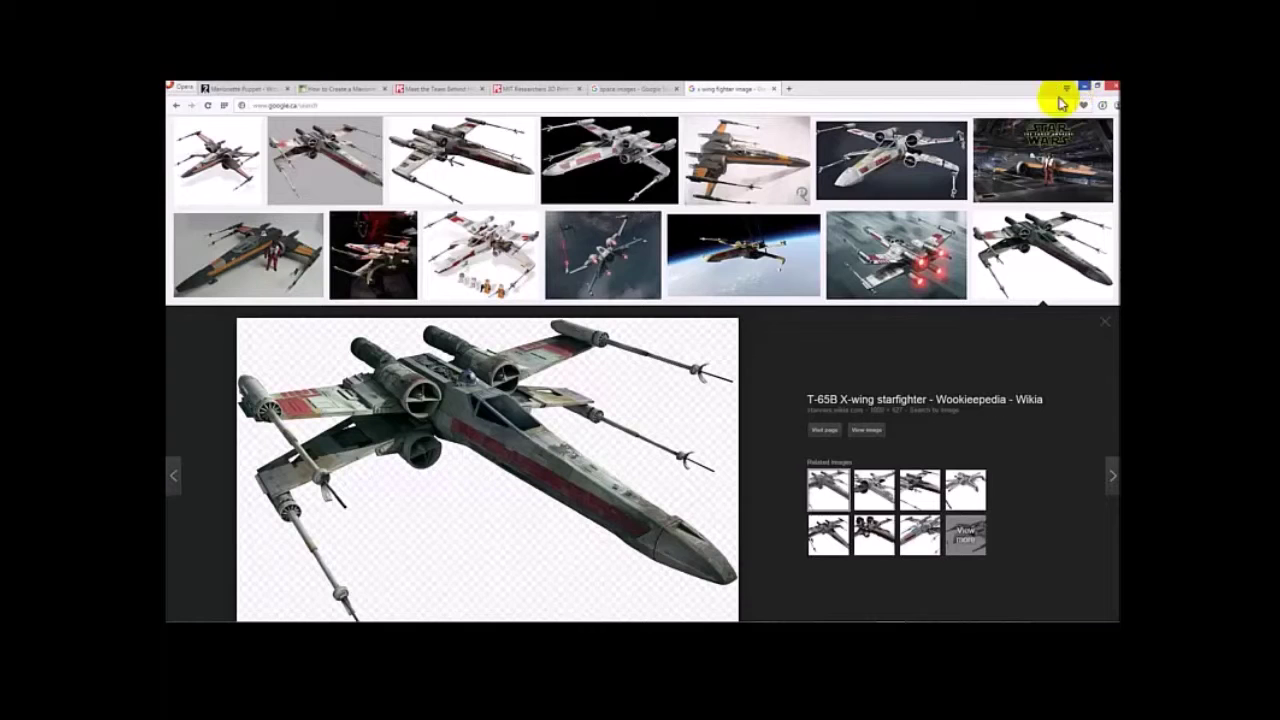
Save the enlarged X-wing picture as X-wing_Ultimate.png in the SpaceBattle project's image folder
{"action": "right_click", "coordinate": [453, 467]}
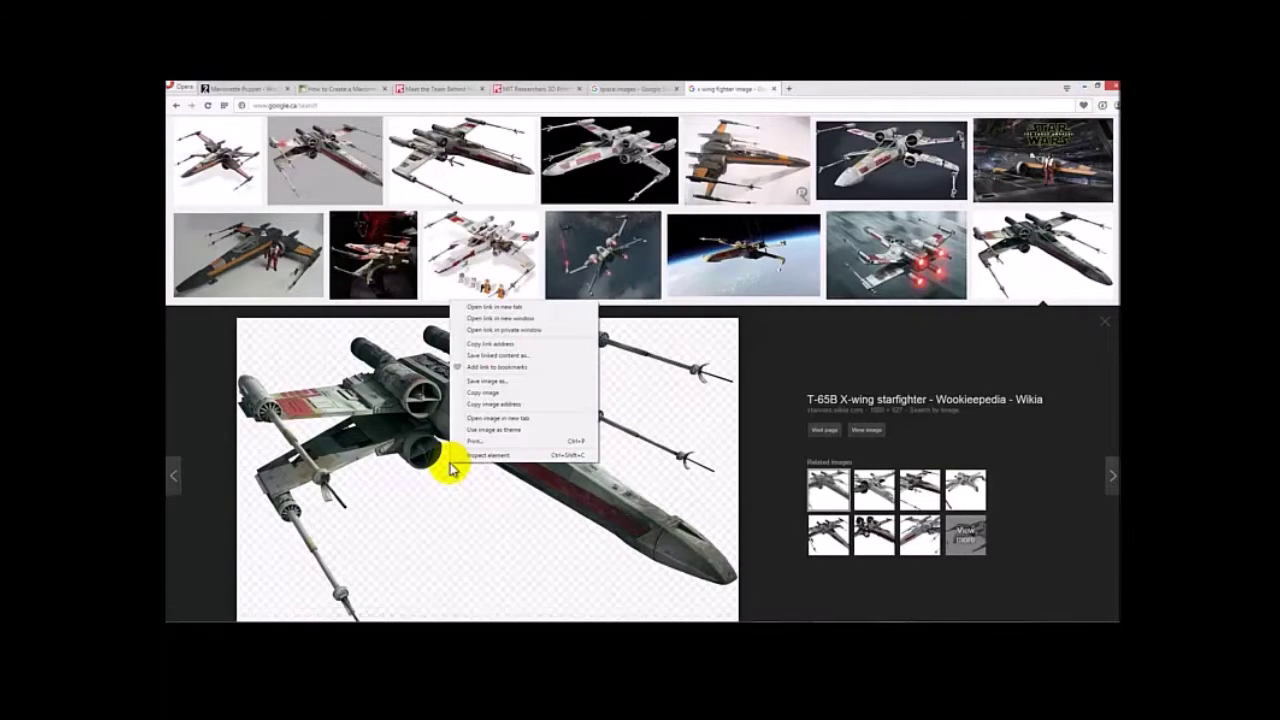
{"action": "left_click", "coordinate": [488, 381]}
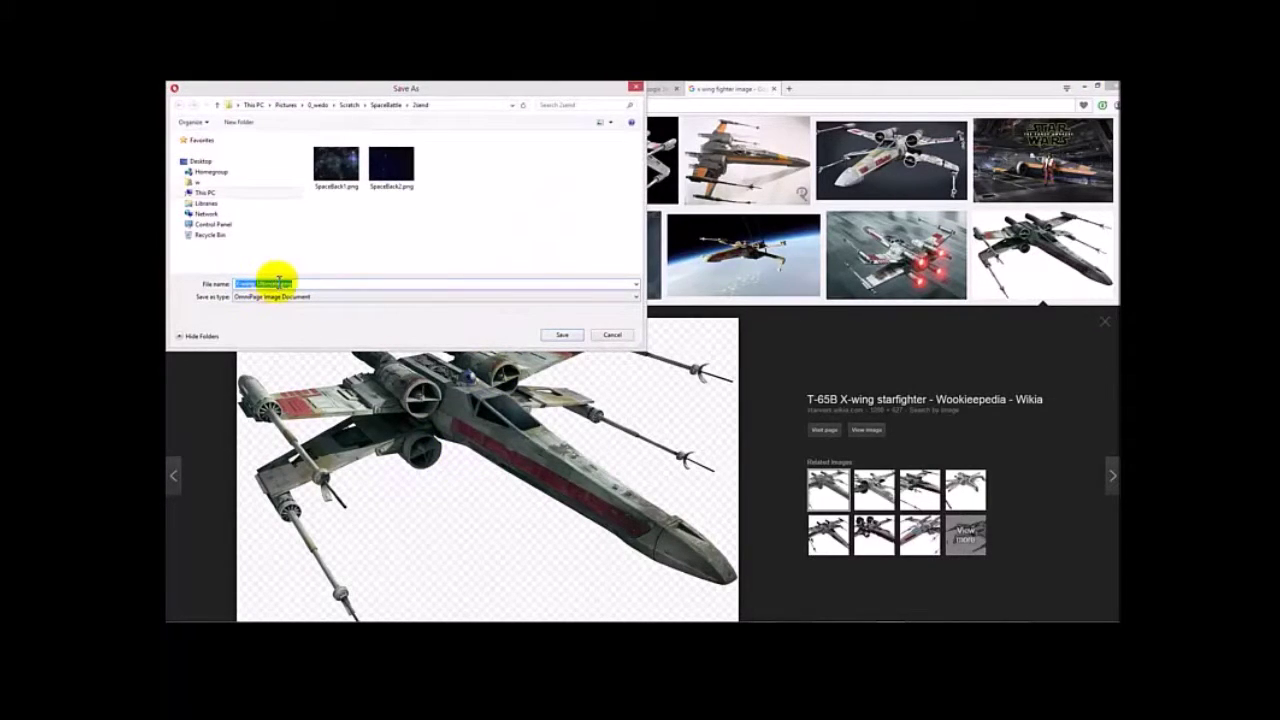
{"action": "left_click", "coordinate": [330, 289]}
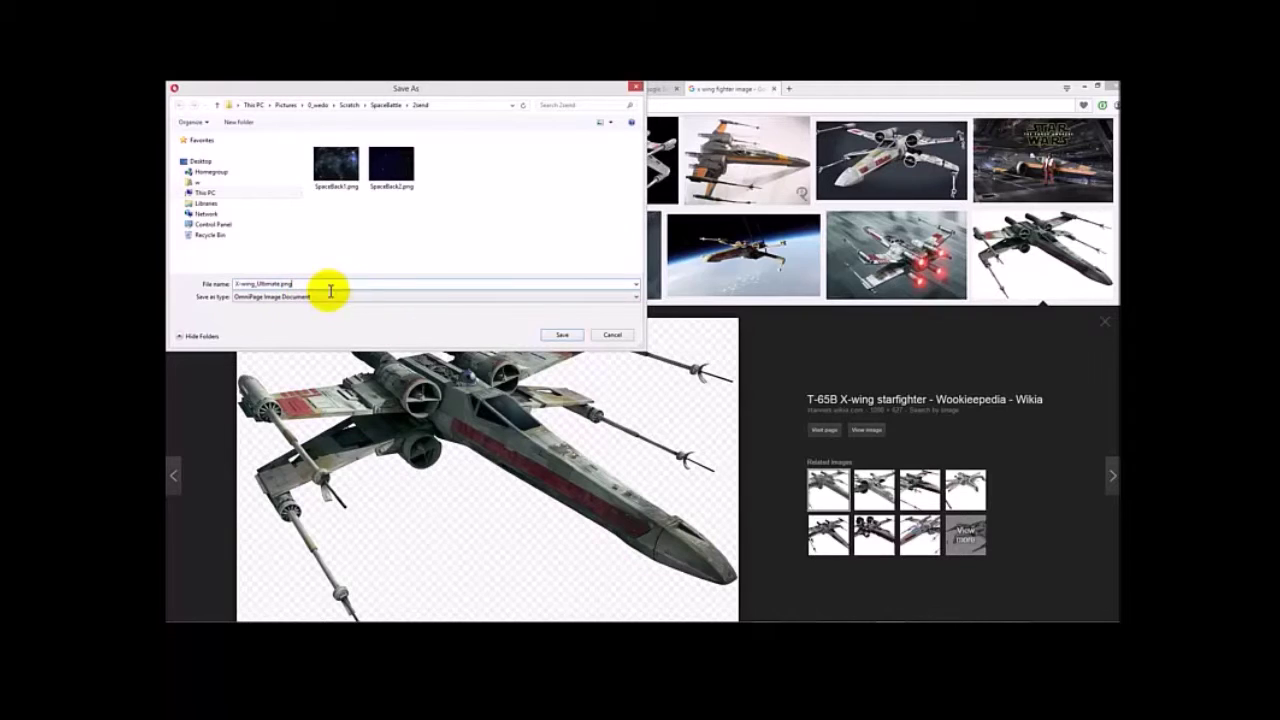
{"action": "left_click", "coordinate": [566, 336]}
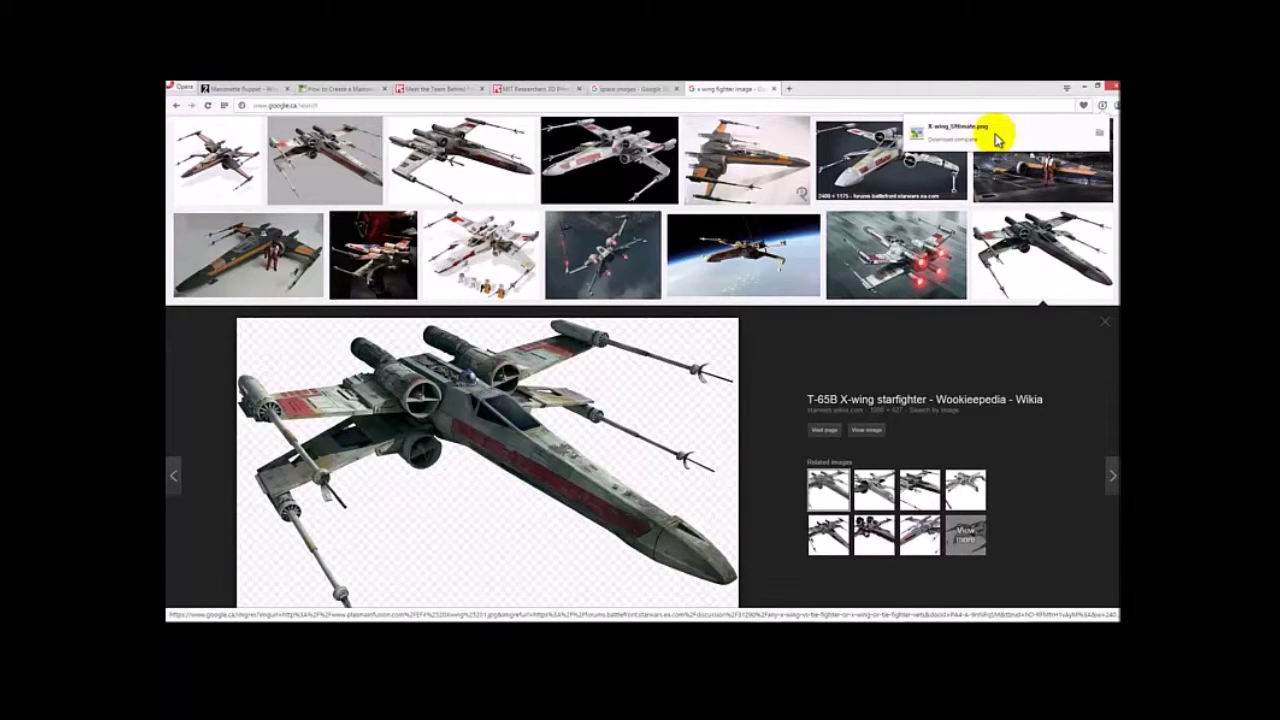
Switch to PhotoFiltre 7 and open the saved image X-wing_Ultimate.png
{"action": "mouse_move", "coordinate": [1008, 615]}
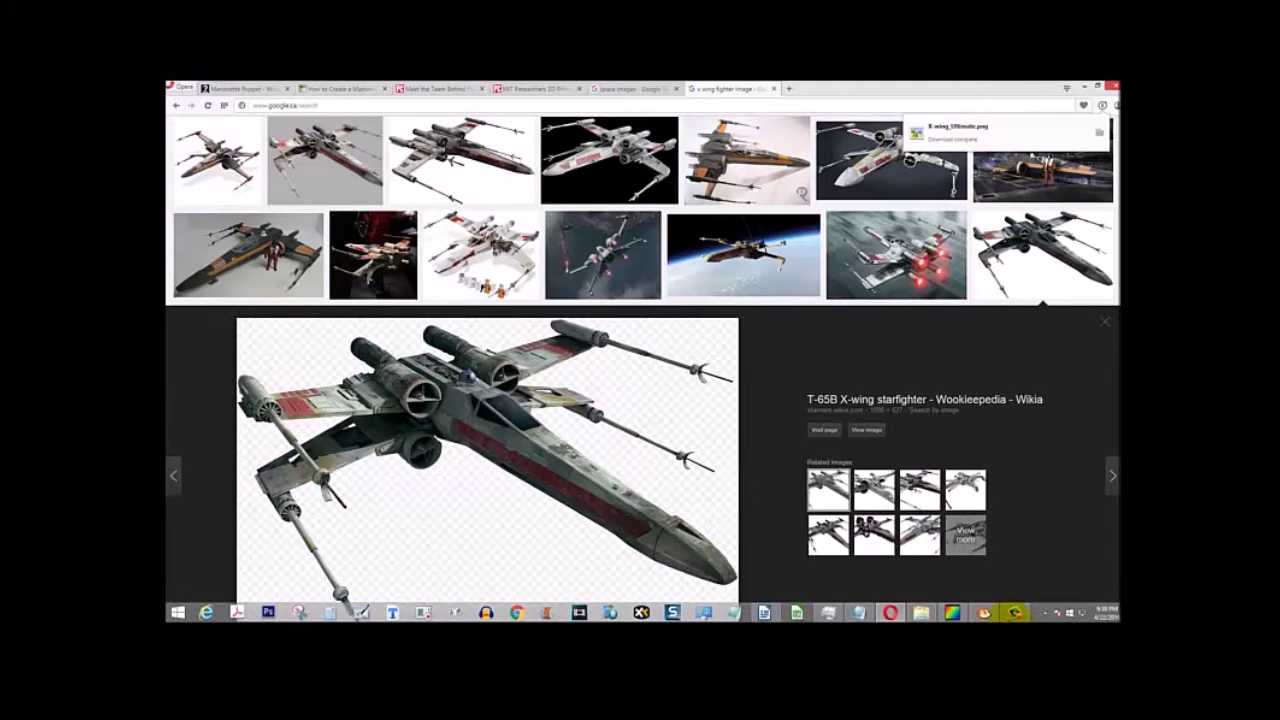
{"action": "left_click", "coordinate": [950, 611]}
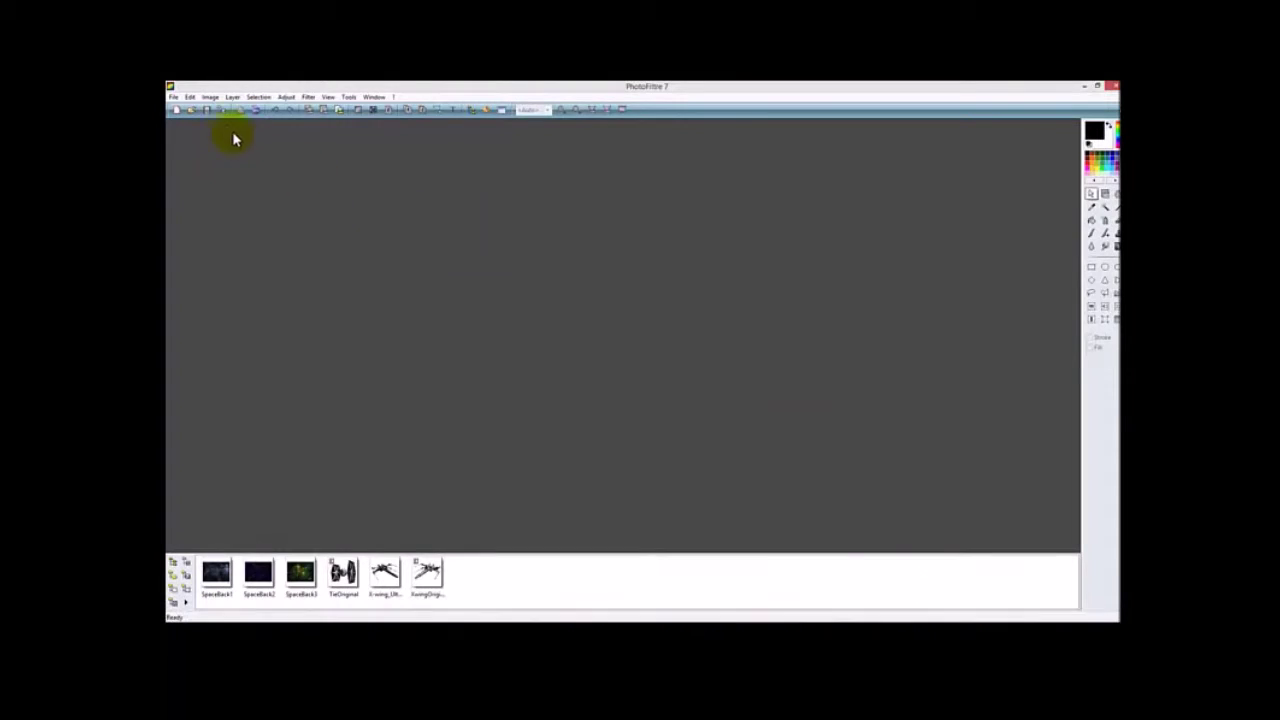
{"action": "left_click", "coordinate": [174, 96]}
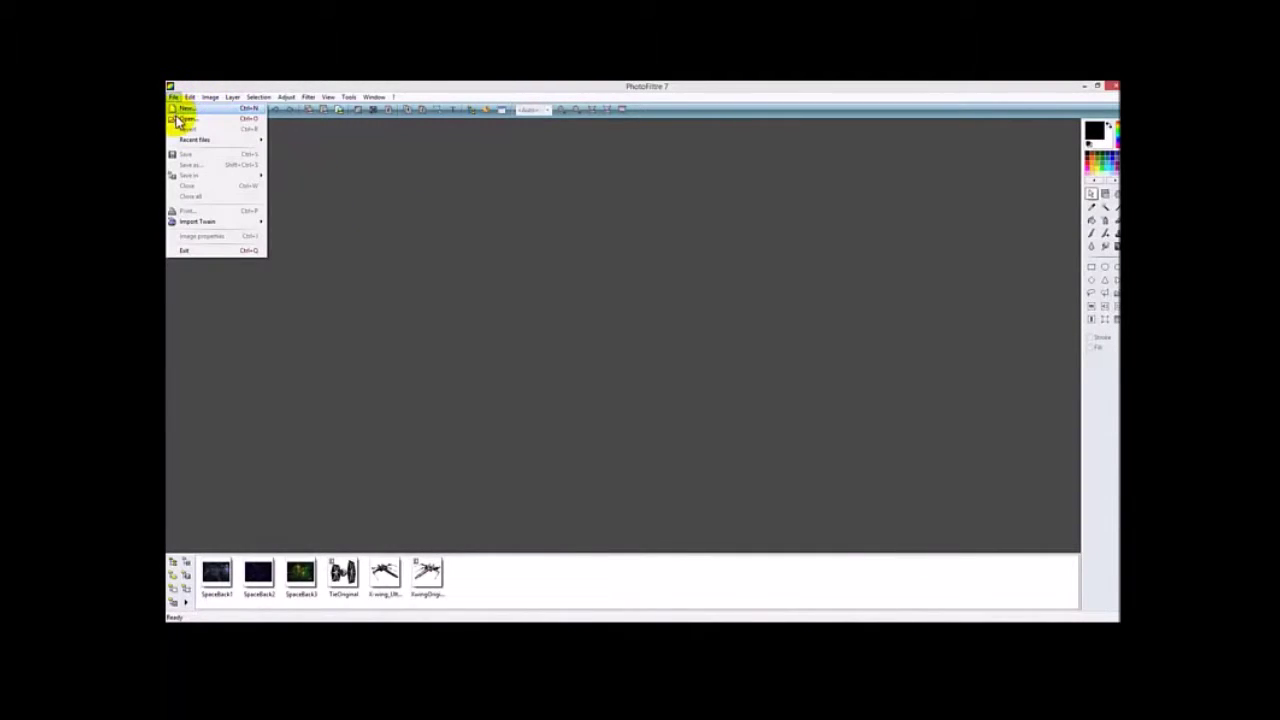
{"action": "left_click", "coordinate": [178, 120]}
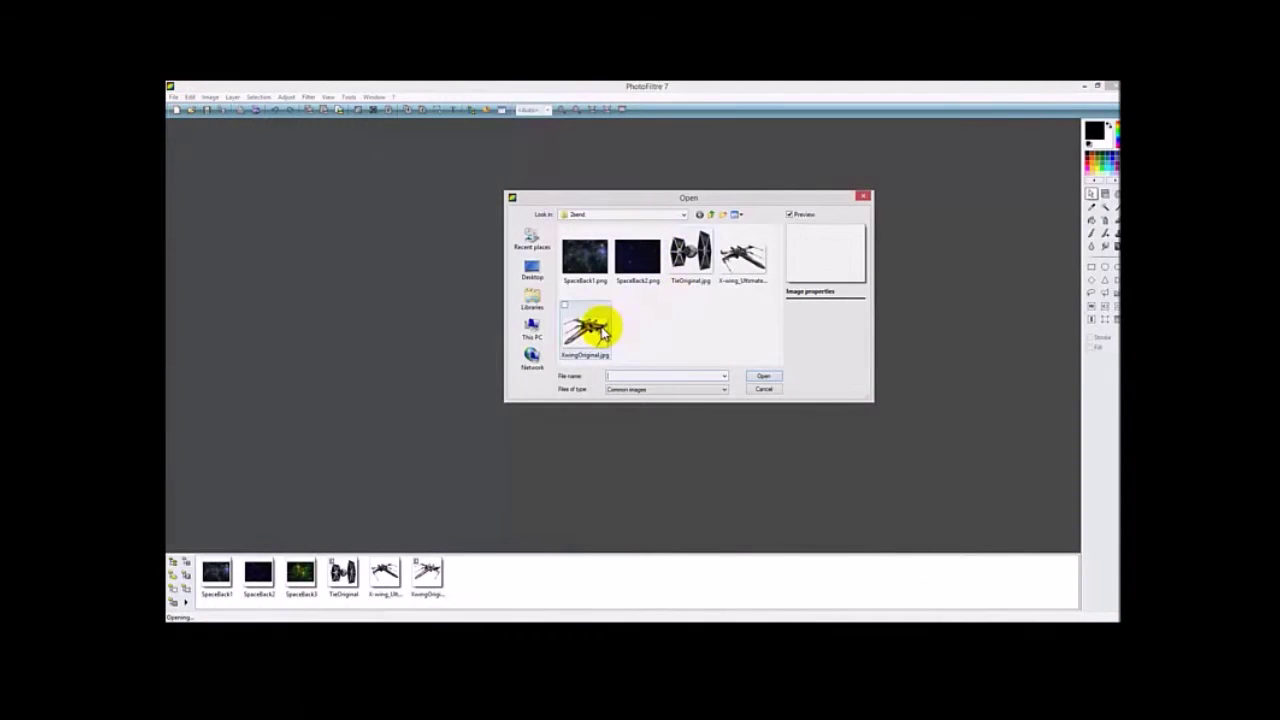
{"action": "left_click", "coordinate": [742, 258]}
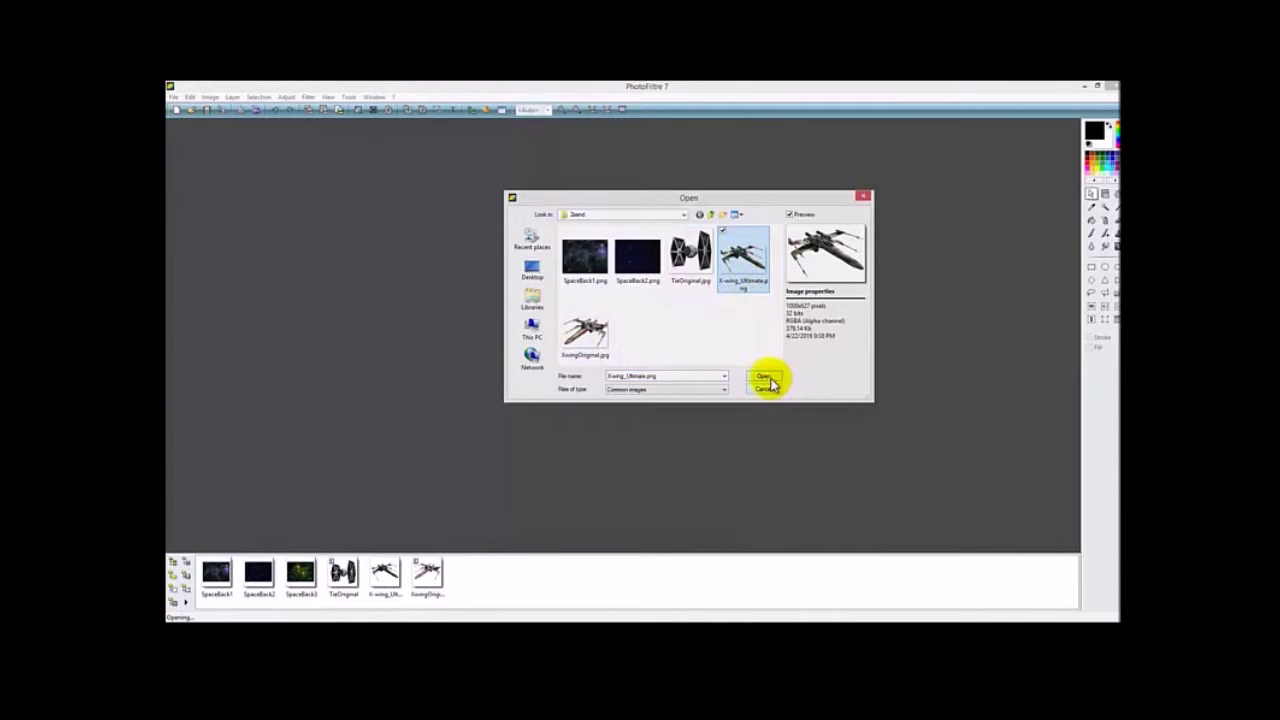
{"action": "left_click", "coordinate": [766, 377]}
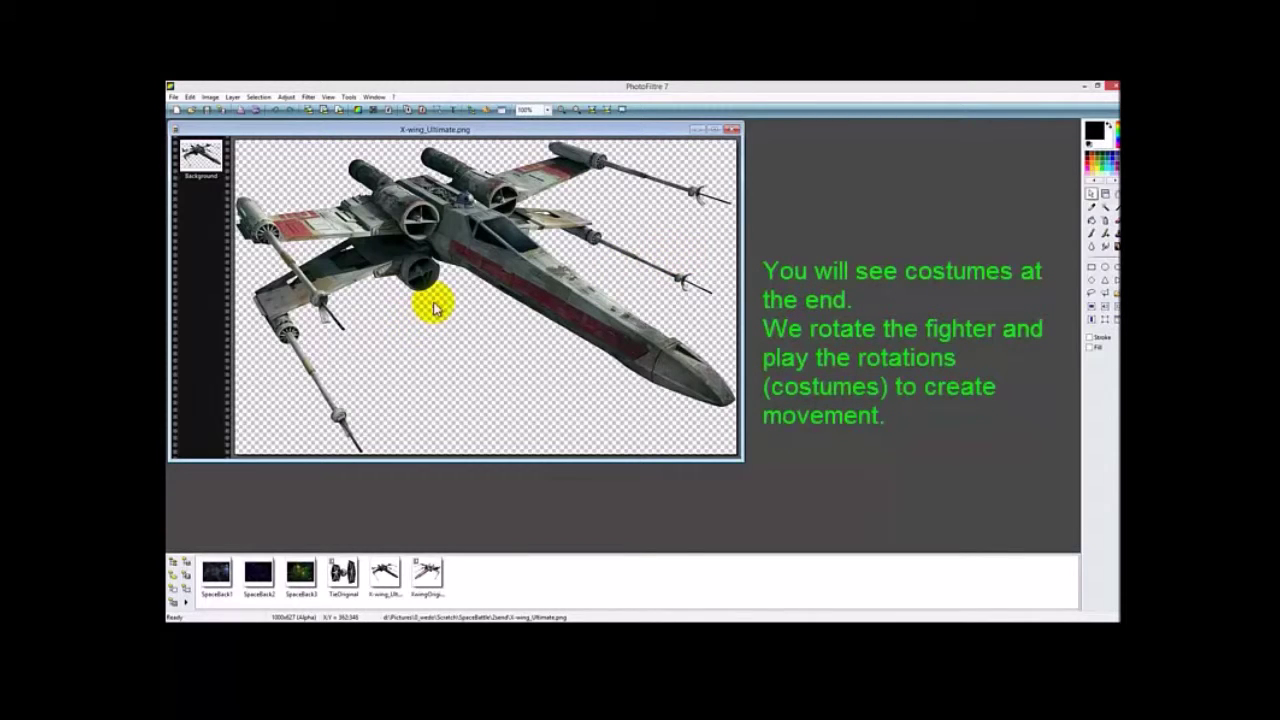
Try a free rotation of the X-wing image by 63 degrees with antialiasing, and undo it
{"action": "left_click", "coordinate": [211, 97]}
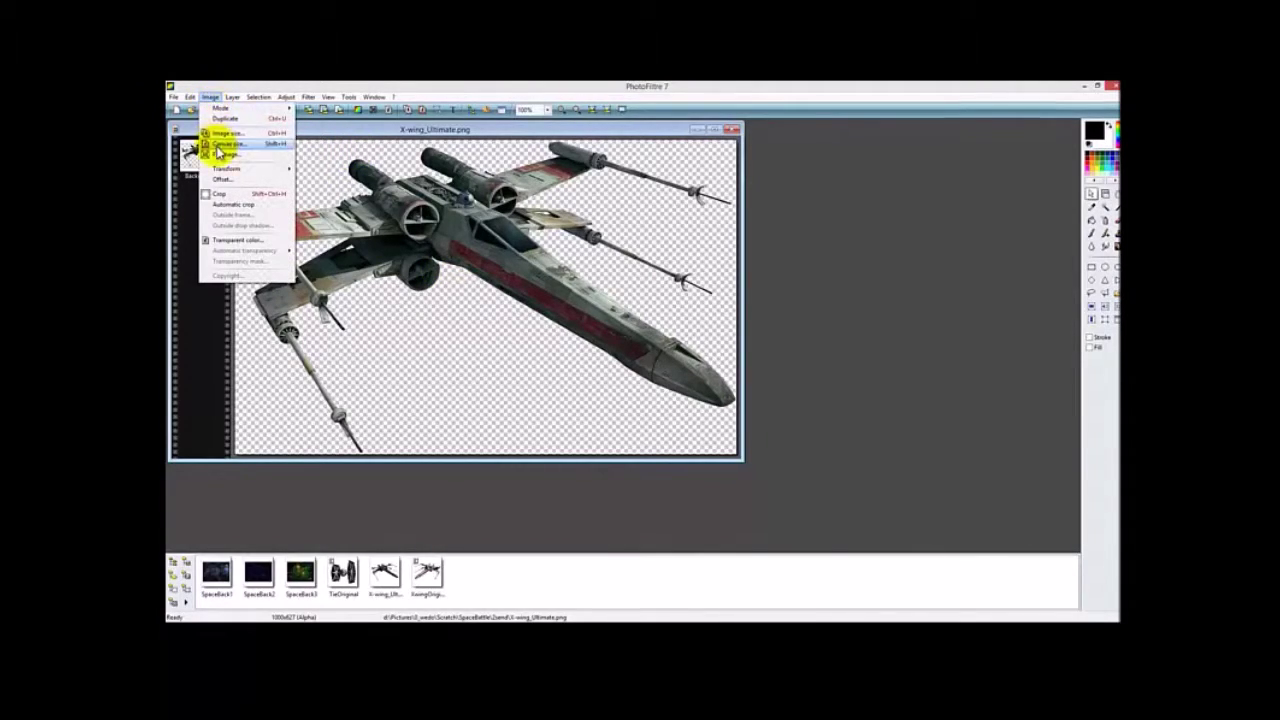
{"action": "mouse_move", "coordinate": [225, 170]}
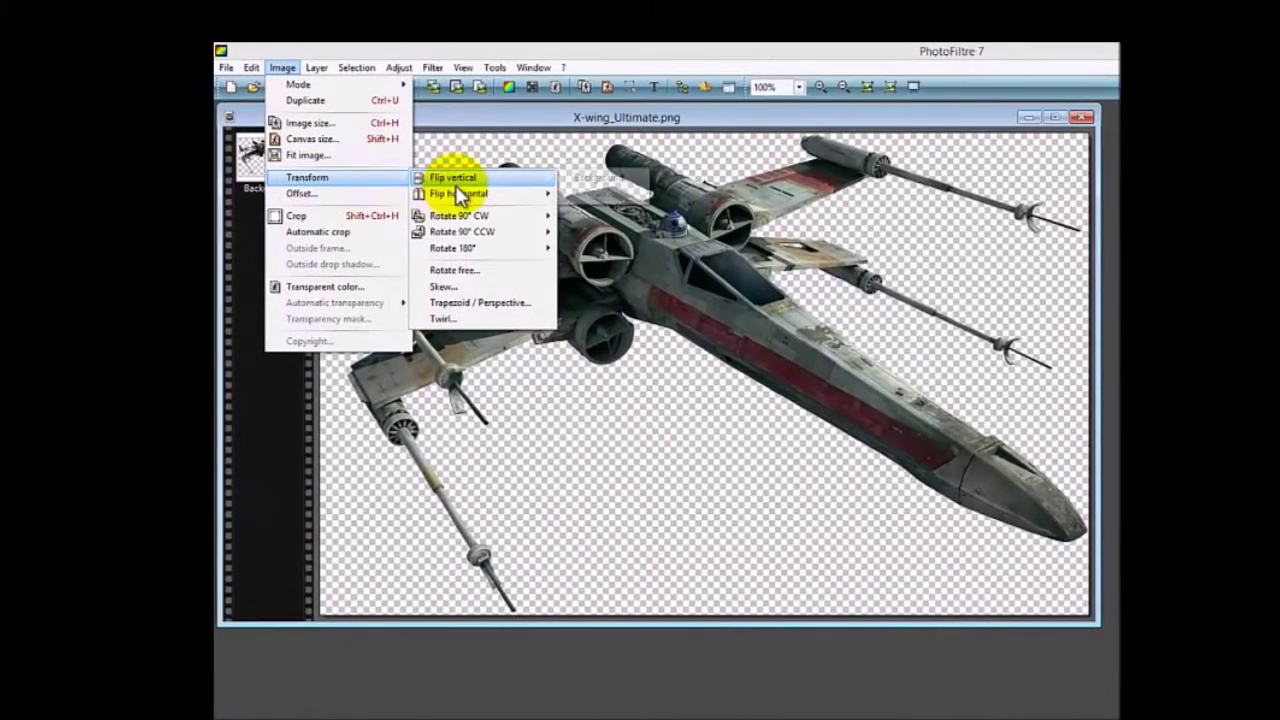
{"action": "mouse_move", "coordinate": [482, 231]}
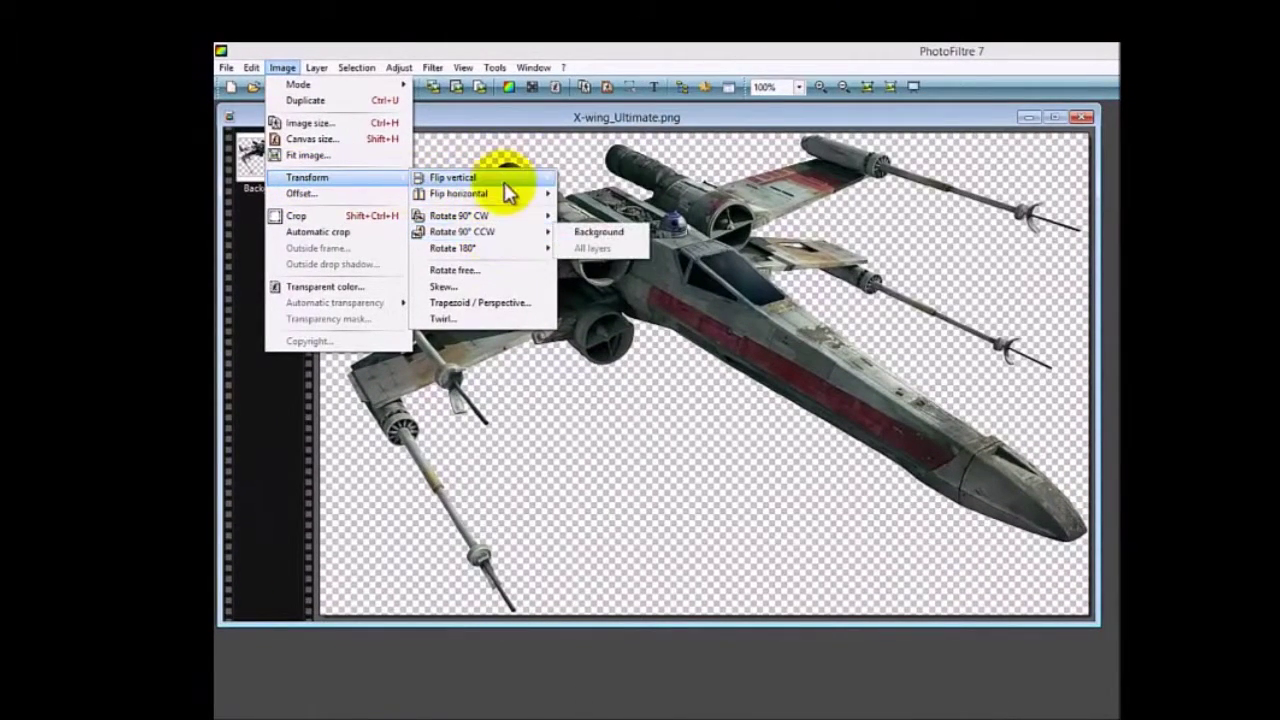
{"action": "left_click", "coordinate": [501, 270]}
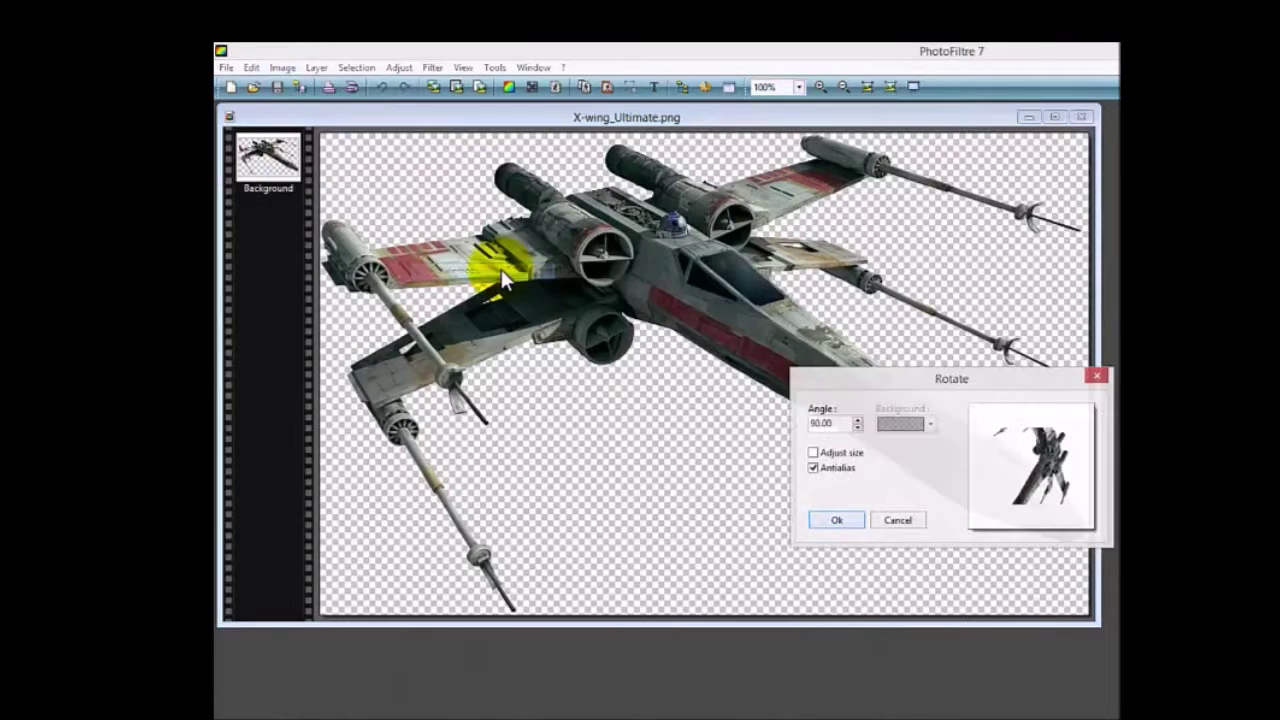
{"action": "left_click", "coordinate": [858, 428]}
{"action": "left_click", "coordinate": [858, 428]}
{"action": "left_click", "coordinate": [858, 428]}
{"action": "left_click", "coordinate": [858, 428]}
{"action": "left_click", "coordinate": [858, 428]}
{"action": "left_click", "coordinate": [858, 428]}
{"action": "left_click", "coordinate": [858, 428]}
{"action": "left_click", "coordinate": [858, 428]}
{"action": "left_click", "coordinate": [858, 428]}
{"action": "left_click", "coordinate": [858, 428]}
{"action": "left_click", "coordinate": [858, 428]}
{"action": "left_click", "coordinate": [858, 428]}
{"action": "left_click", "coordinate": [858, 428]}
{"action": "left_click", "coordinate": [858, 428]}
{"action": "left_click", "coordinate": [858, 428]}
{"action": "left_click", "coordinate": [858, 428]}
{"action": "left_click", "coordinate": [858, 428]}
{"action": "left_click", "coordinate": [858, 428]}
{"action": "left_click", "coordinate": [858, 428]}
{"action": "left_click", "coordinate": [858, 428]}
{"action": "left_click", "coordinate": [858, 428]}
{"action": "left_click", "coordinate": [858, 428]}
{"action": "left_click", "coordinate": [858, 428]}
{"action": "left_click", "coordinate": [858, 428]}
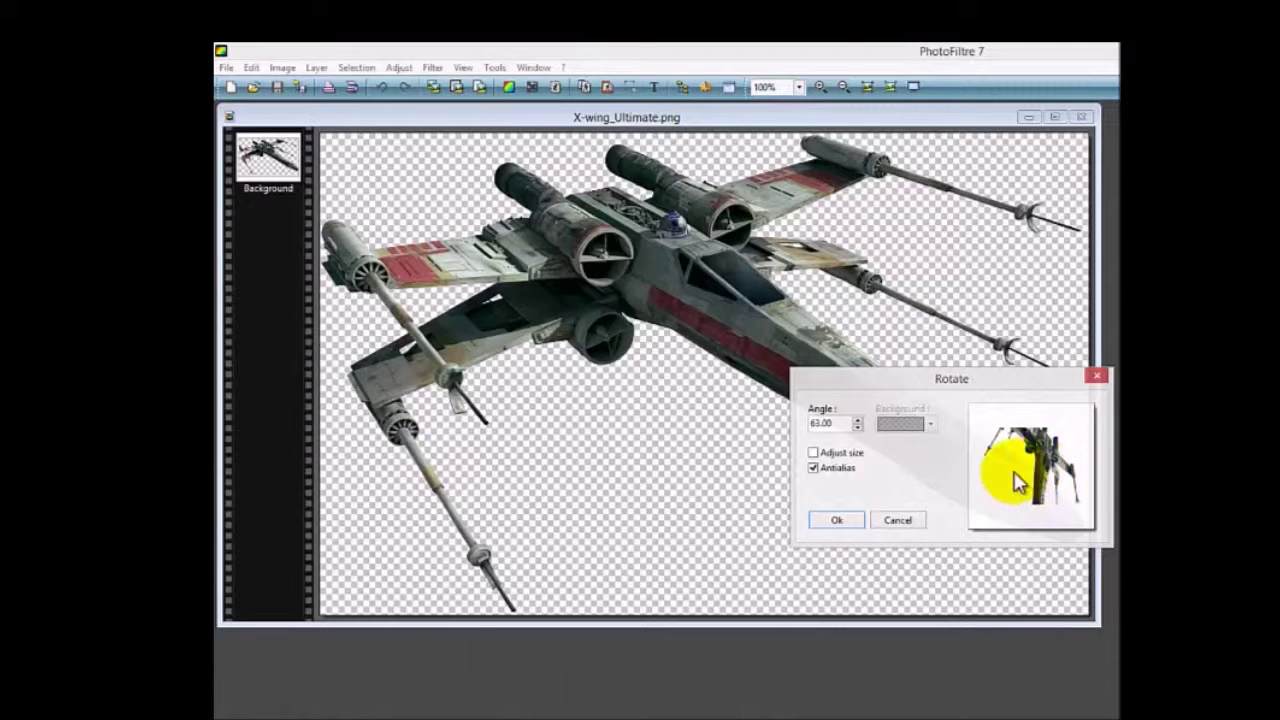
{"action": "left_click", "coordinate": [838, 521]}
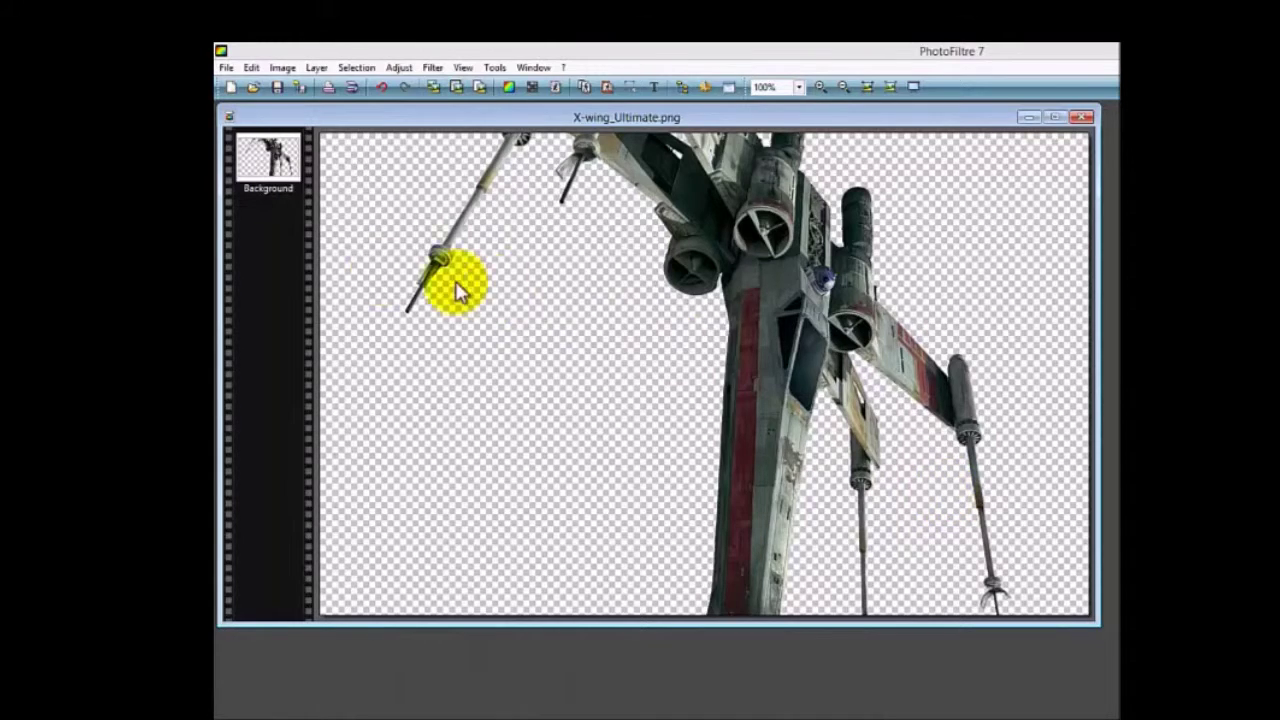
{"action": "left_click", "coordinate": [251, 67]}
{"action": "left_click", "coordinate": [265, 84]}
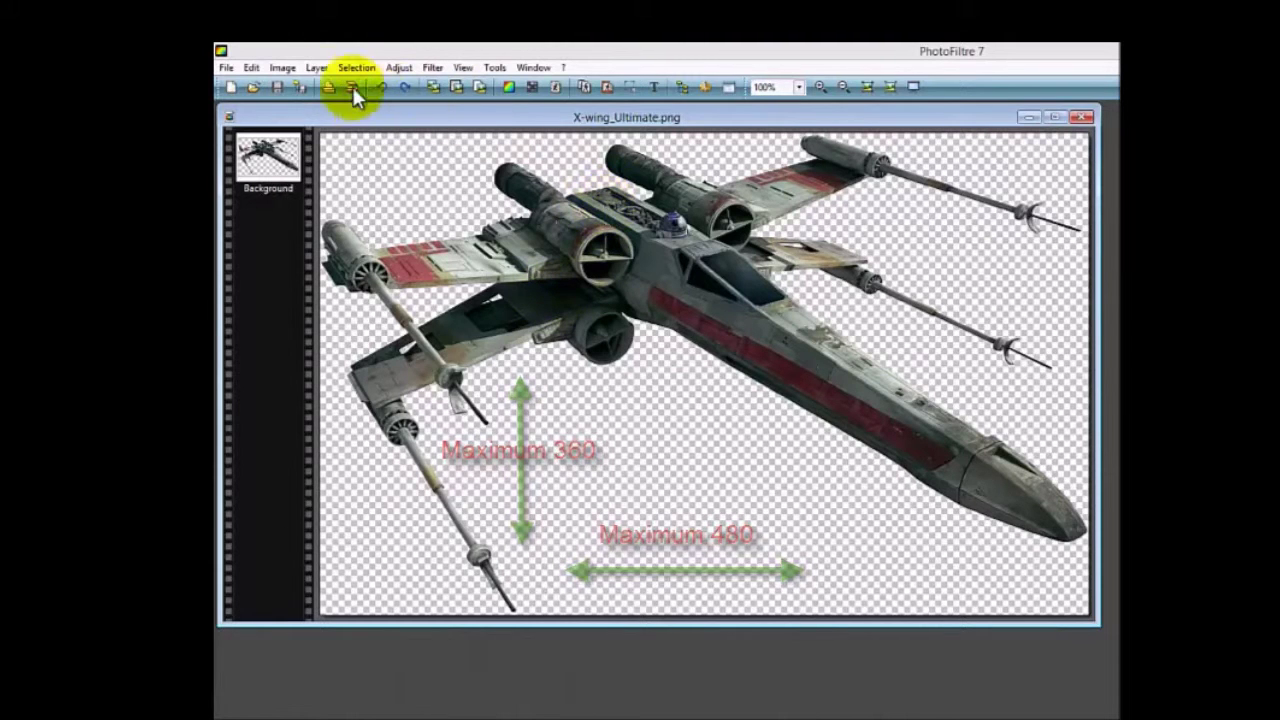
Resize the X-wing image to 480 pixels wide with the aspect ratio preserved, and raise its resolution above 78 pixels/inch
{"action": "left_click", "coordinate": [270, 69]}
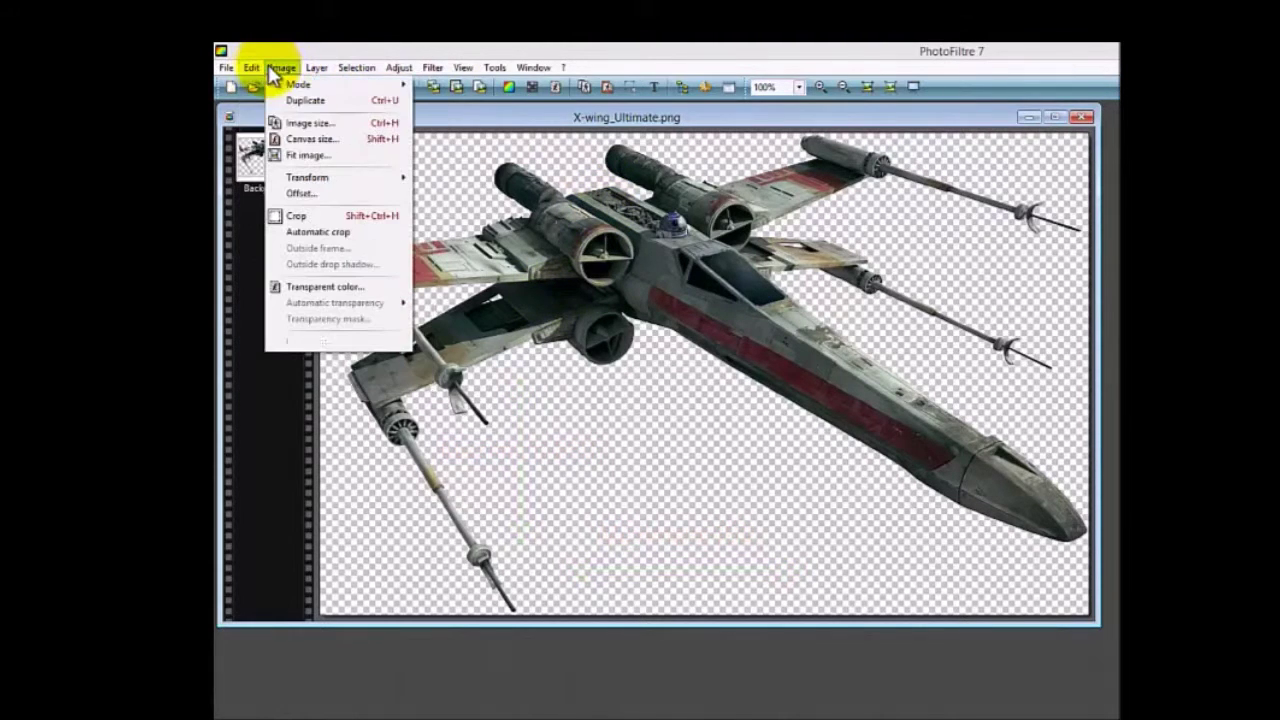
{"action": "left_click", "coordinate": [310, 123]}
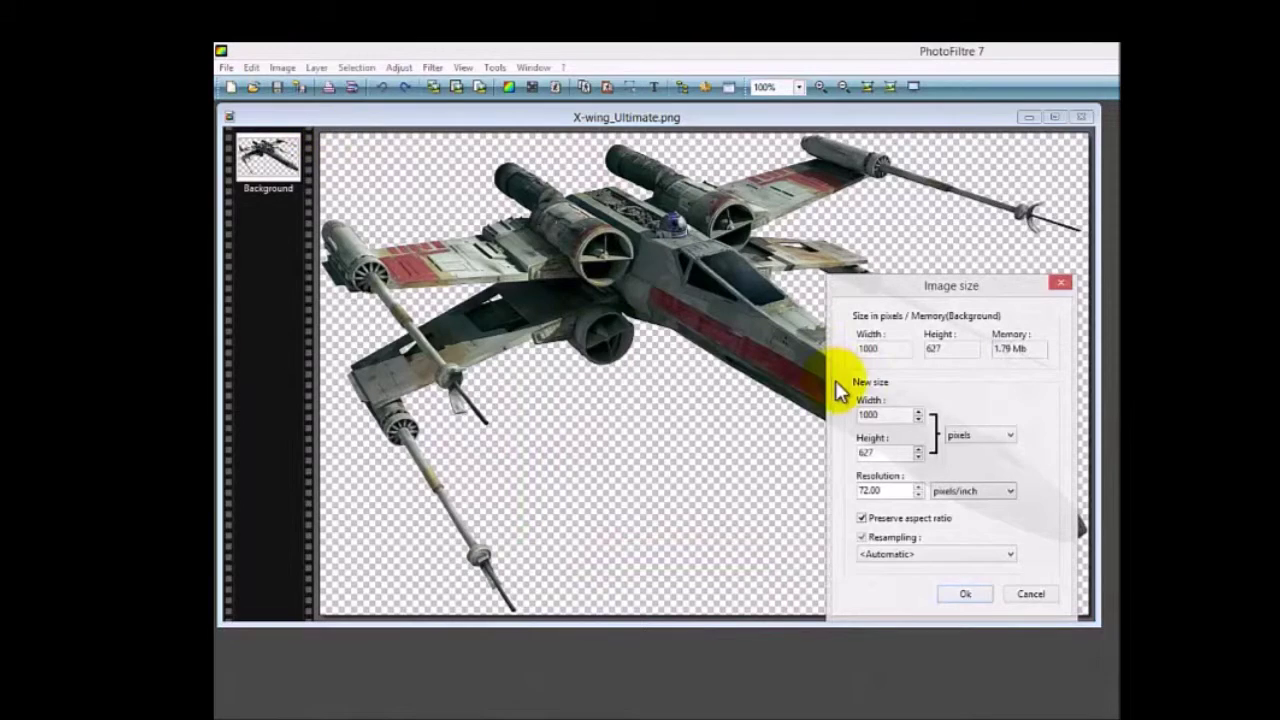
{"action": "double_click", "coordinate": [889, 414]}
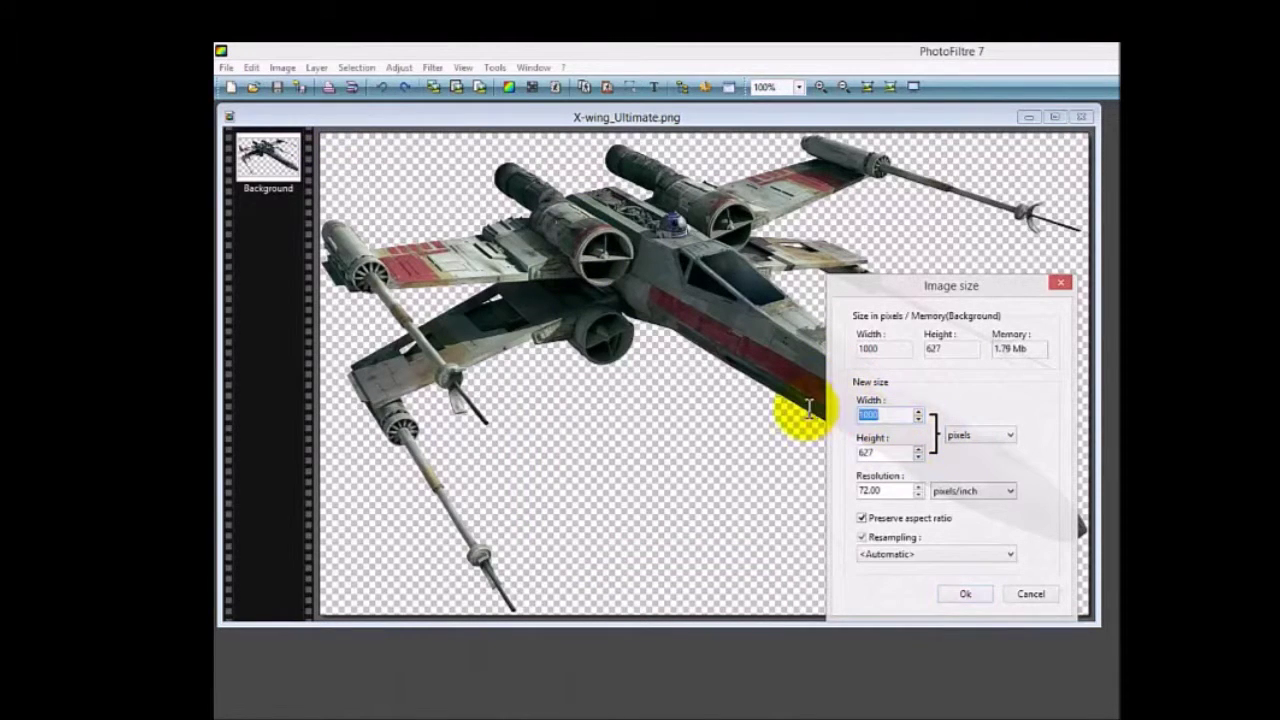
{"action": "type", "text": "480"}
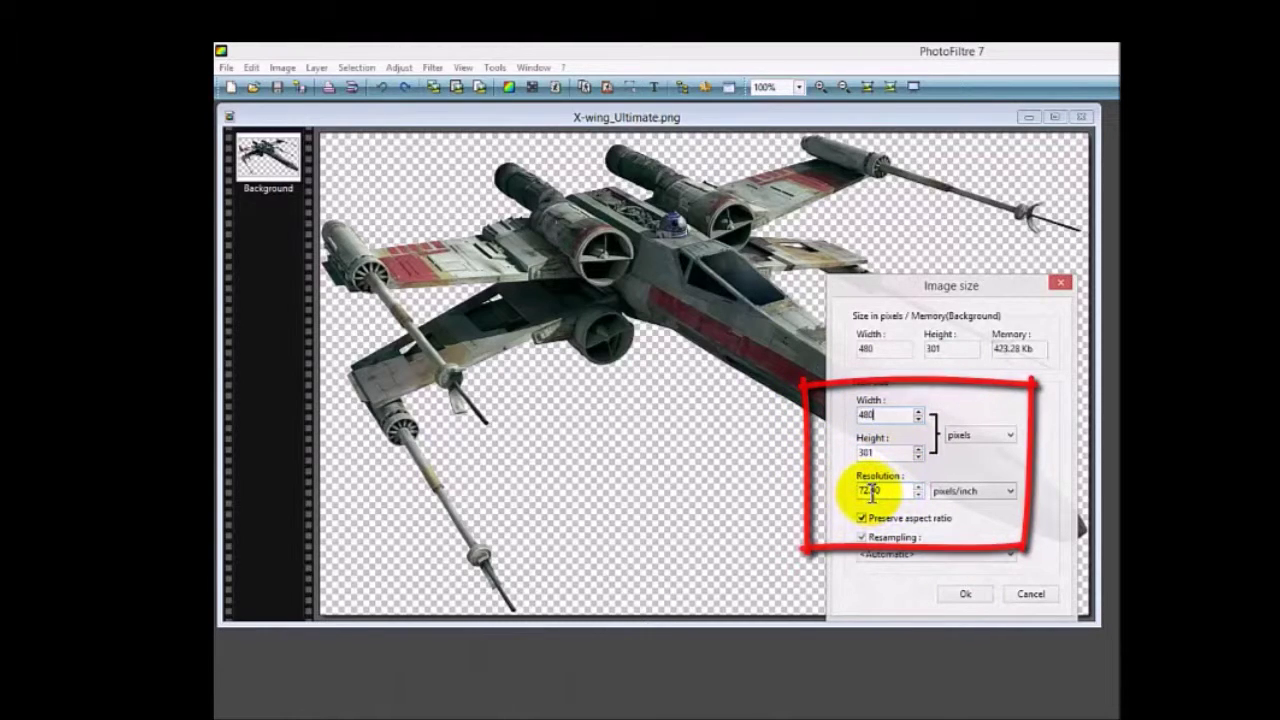
{"action": "left_click", "coordinate": [917, 487]}
{"action": "left_click", "coordinate": [917, 487]}
{"action": "left_click", "coordinate": [917, 487]}
{"action": "left_click", "coordinate": [917, 487]}
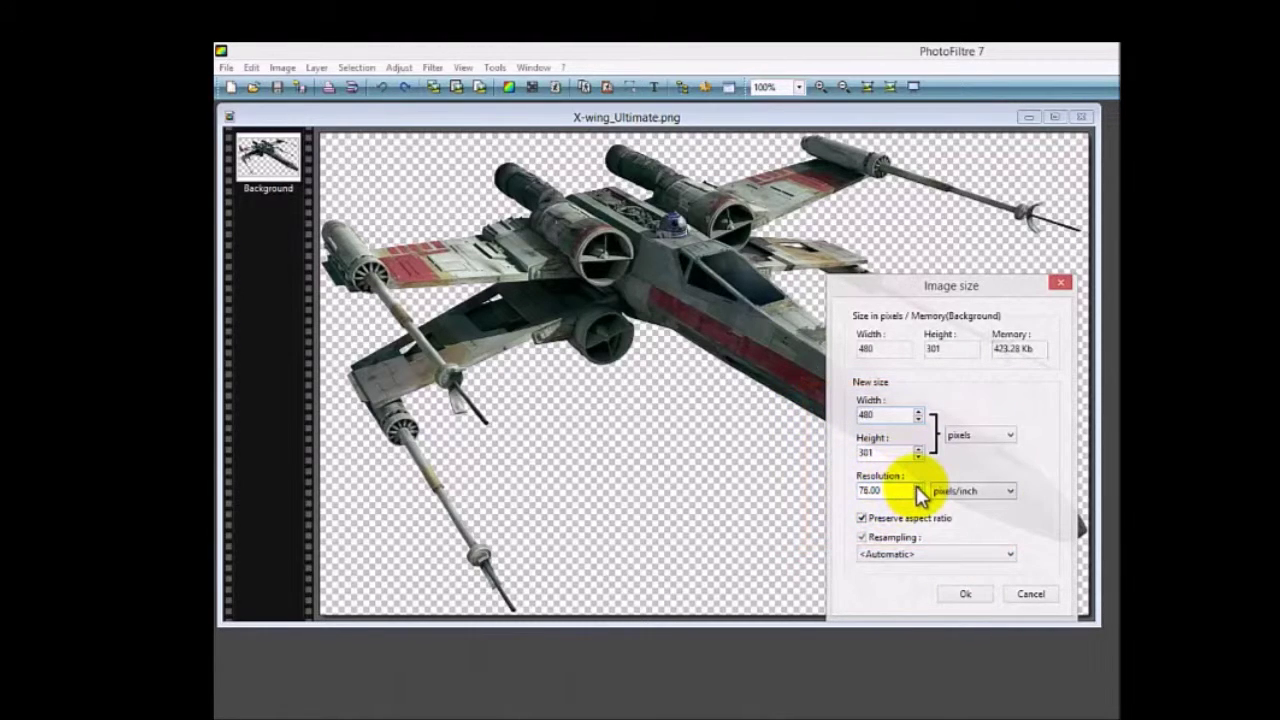
{"action": "left_click", "coordinate": [917, 487]}
{"action": "left_click", "coordinate": [917, 487]}
{"action": "left_click", "coordinate": [917, 487]}
{"action": "left_click", "coordinate": [917, 487]}
{"action": "left_click", "coordinate": [917, 487]}
{"action": "left_click", "coordinate": [917, 487]}
{"action": "left_click", "coordinate": [917, 487]}
{"action": "left_click", "coordinate": [917, 487]}
{"action": "left_click", "coordinate": [962, 596]}
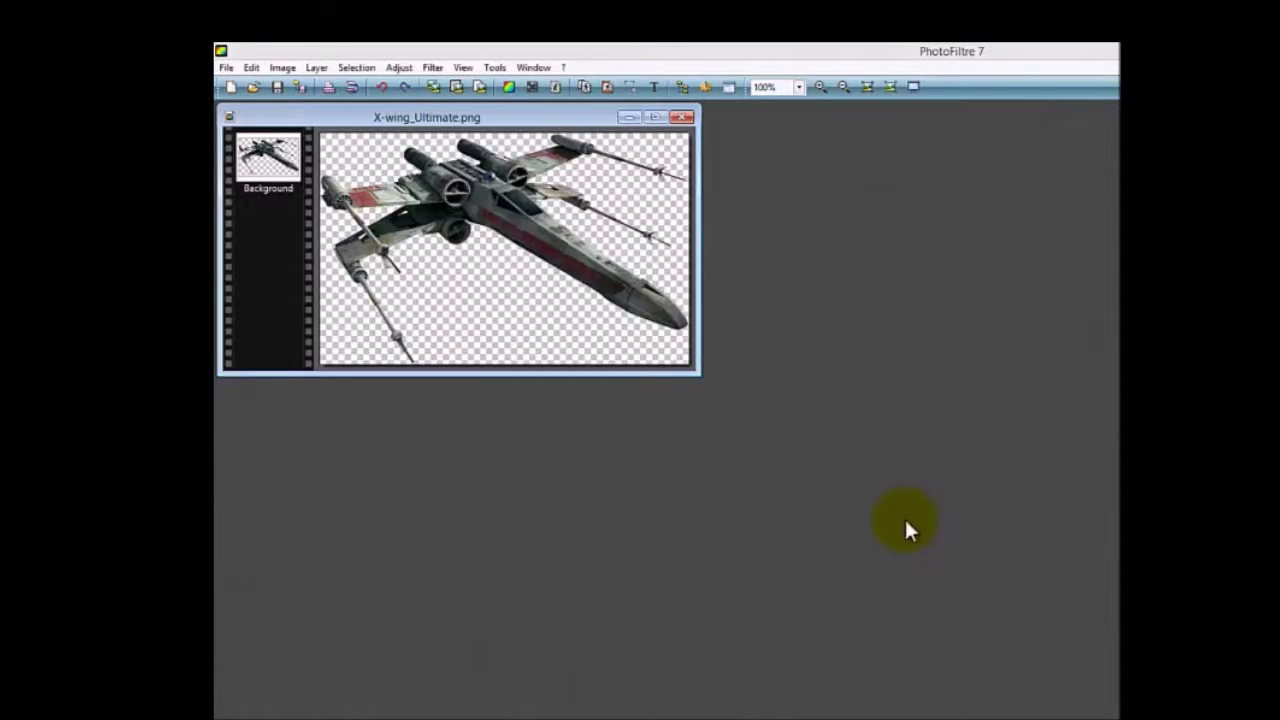
Maximize the X-wing_Ultimate.png image window within the workspace
{"action": "left_click", "coordinate": [663, 118]}
{"action": "left_click", "coordinate": [305, 71]}
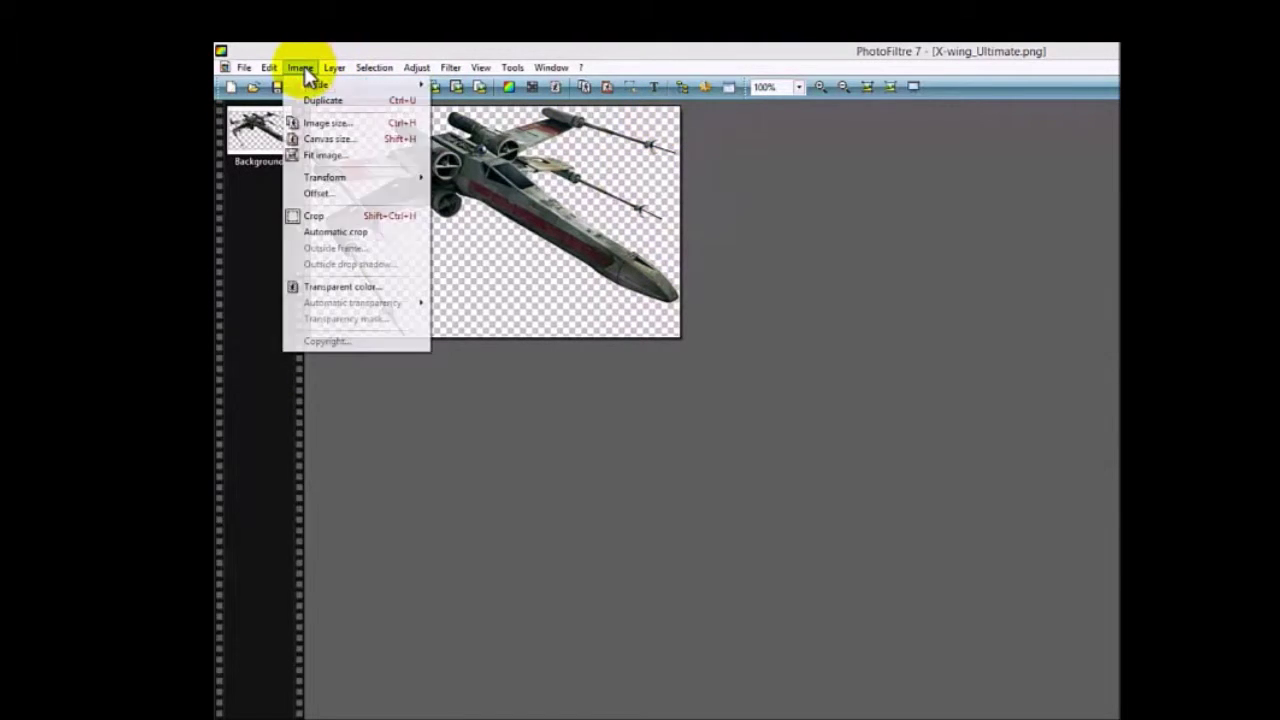
{"action": "left_click", "coordinate": [745, 314]}
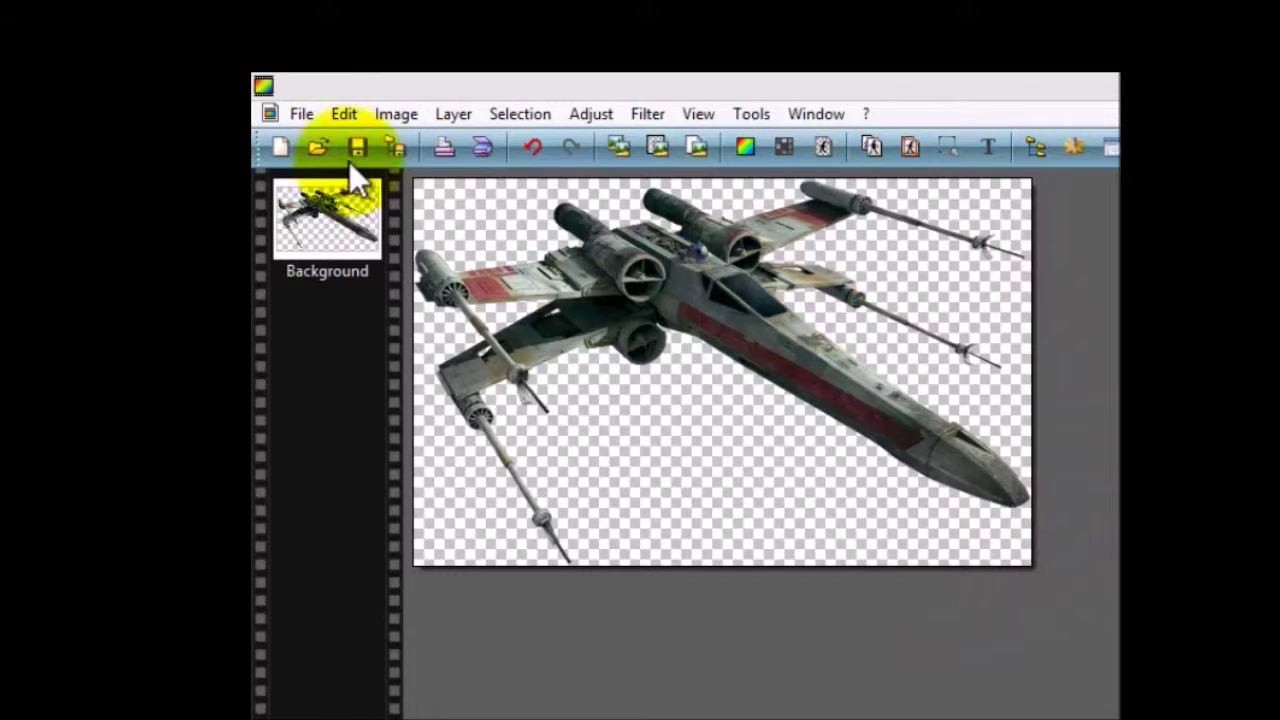
{"action": "left_click", "coordinate": [393, 114]}
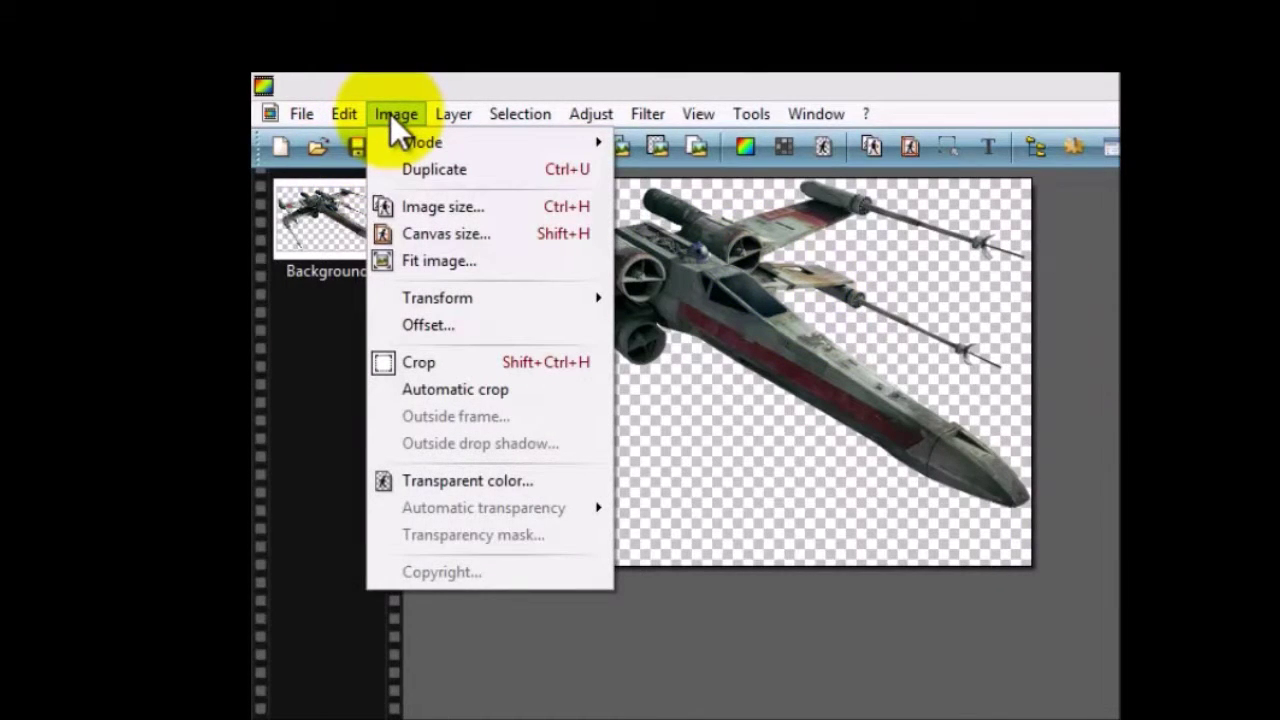
{"action": "left_click", "coordinate": [425, 233]}
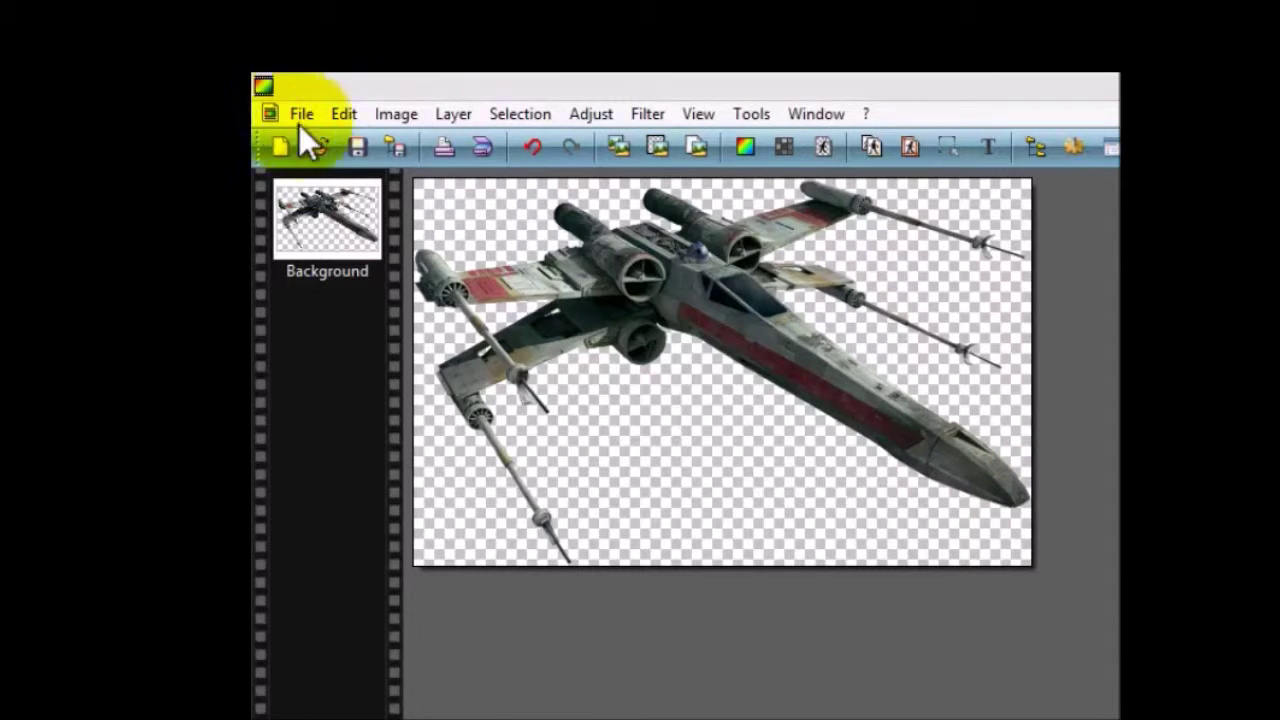
{"action": "left_click", "coordinate": [394, 116]}
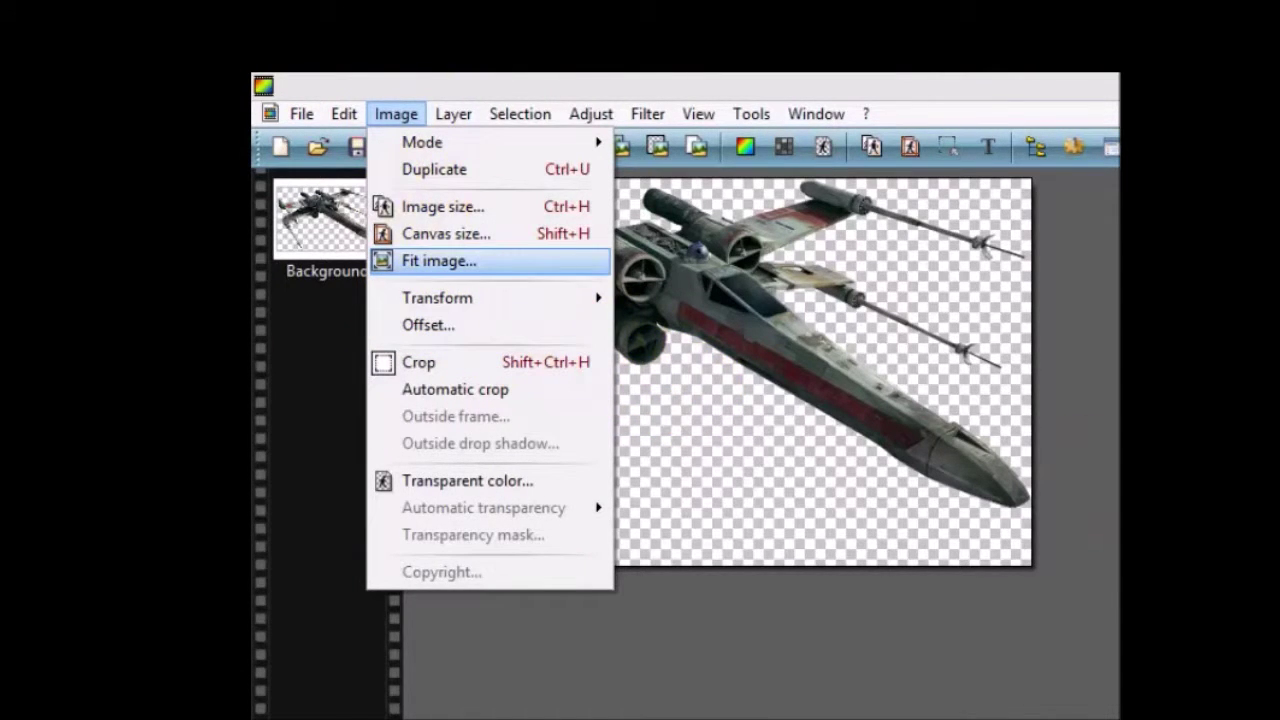
{"action": "key", "text": "Escape"}
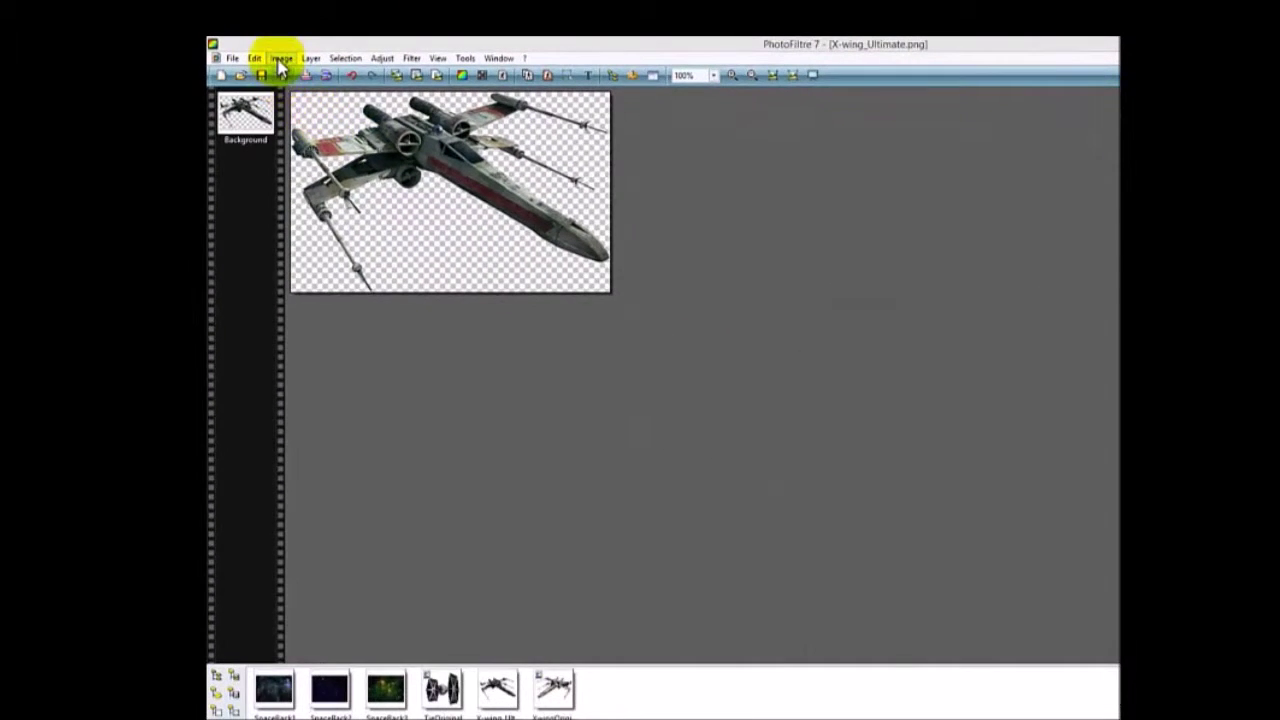
Apply a free rotation of -31 degrees to the X-wing image with antialiasing on and size adjustment off
{"action": "left_click", "coordinate": [396, 113]}
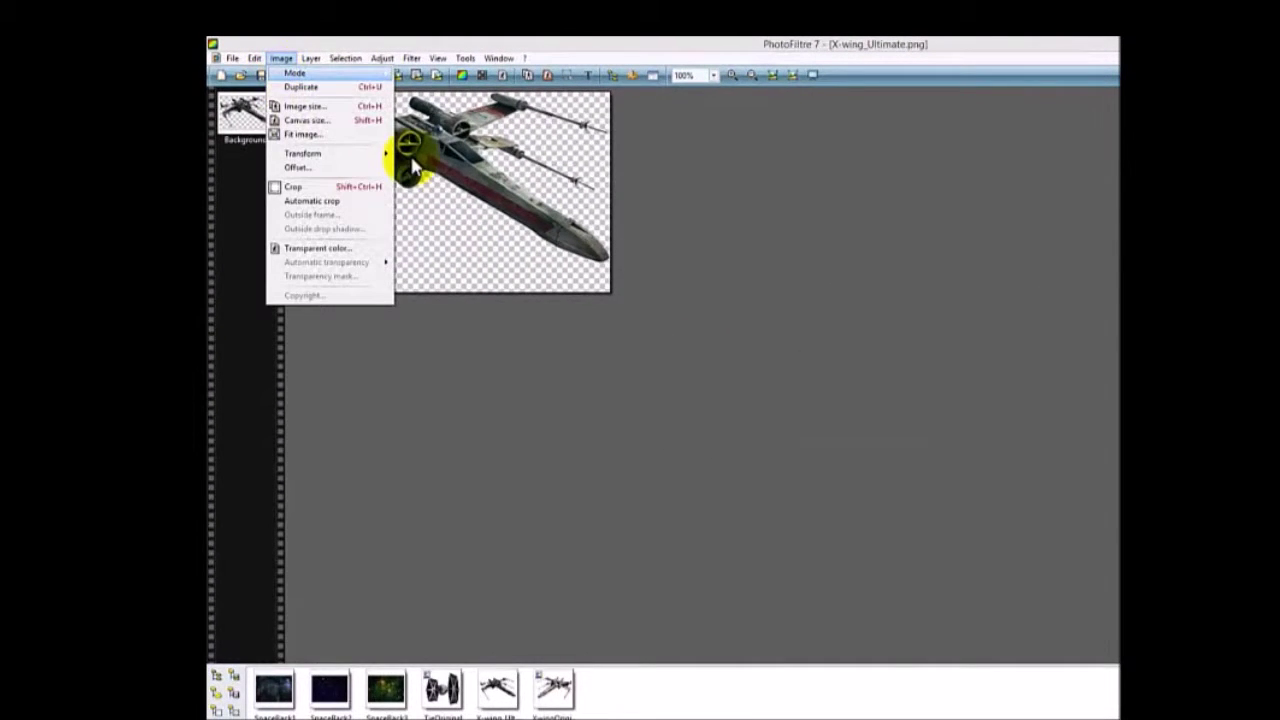
{"action": "mouse_move", "coordinate": [380, 154]}
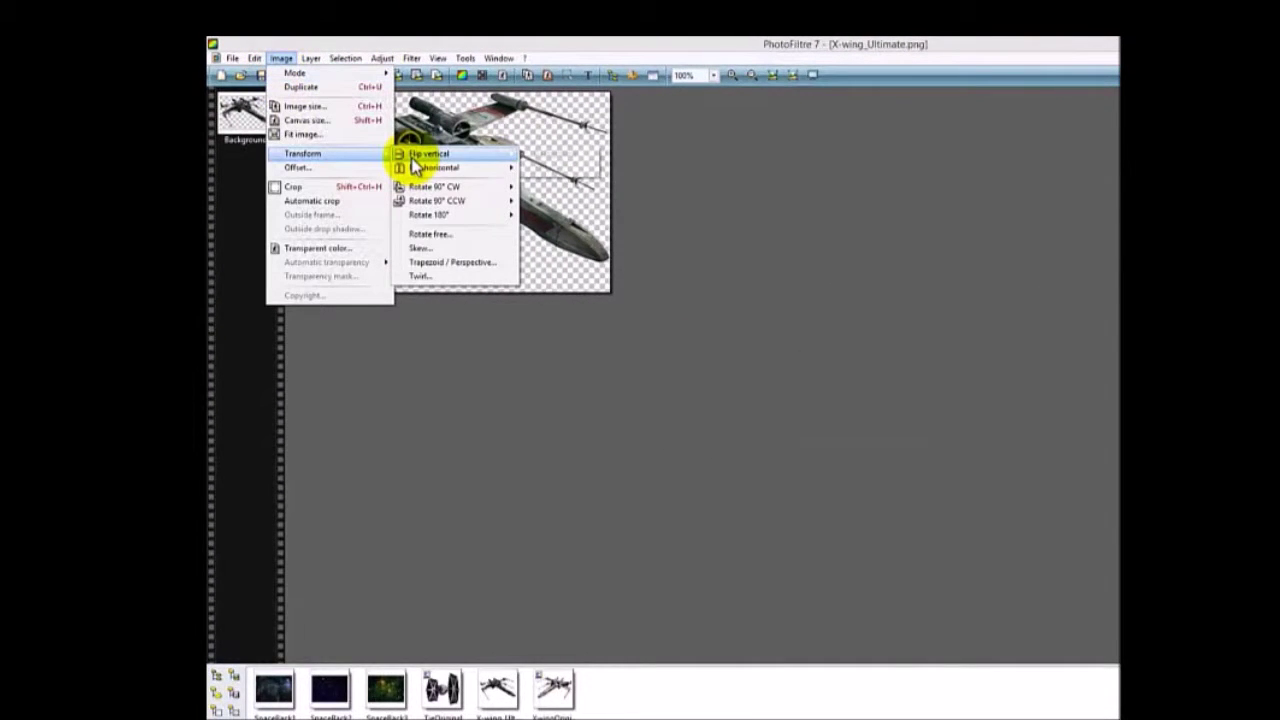
{"action": "left_click", "coordinate": [440, 234]}
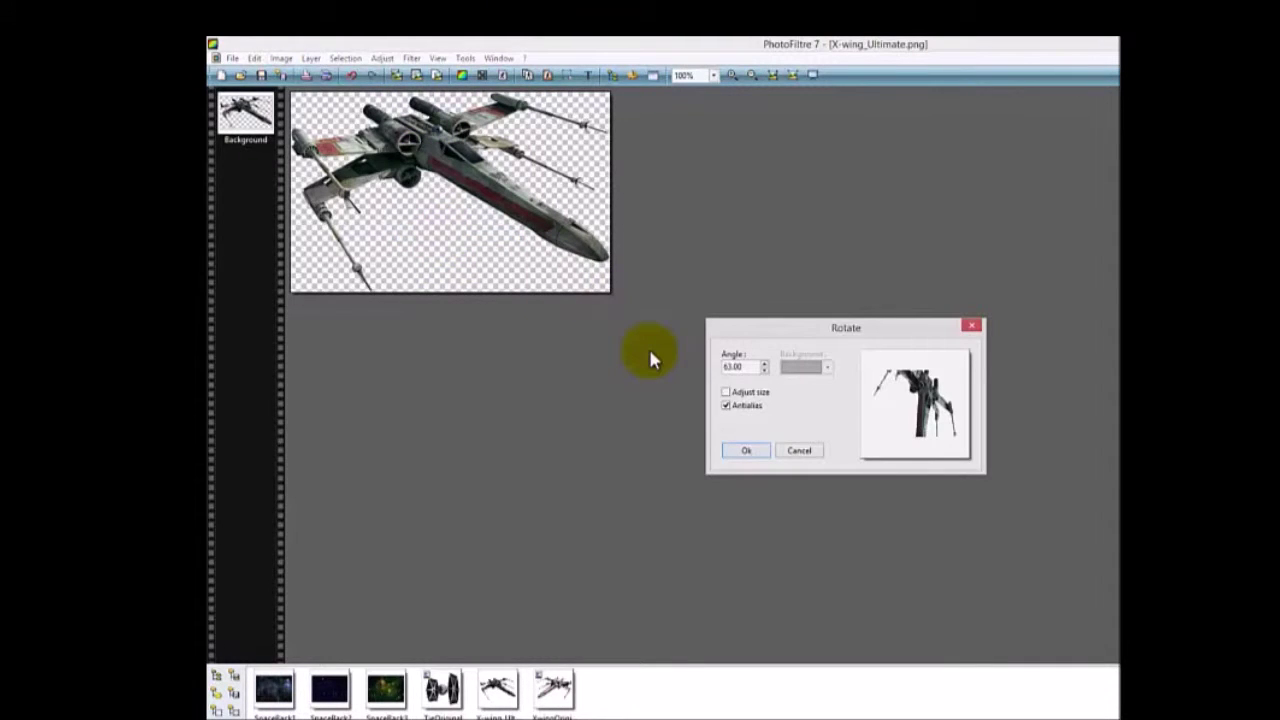
{"action": "key", "text": "Tab"}
{"action": "type", "text": "0"}
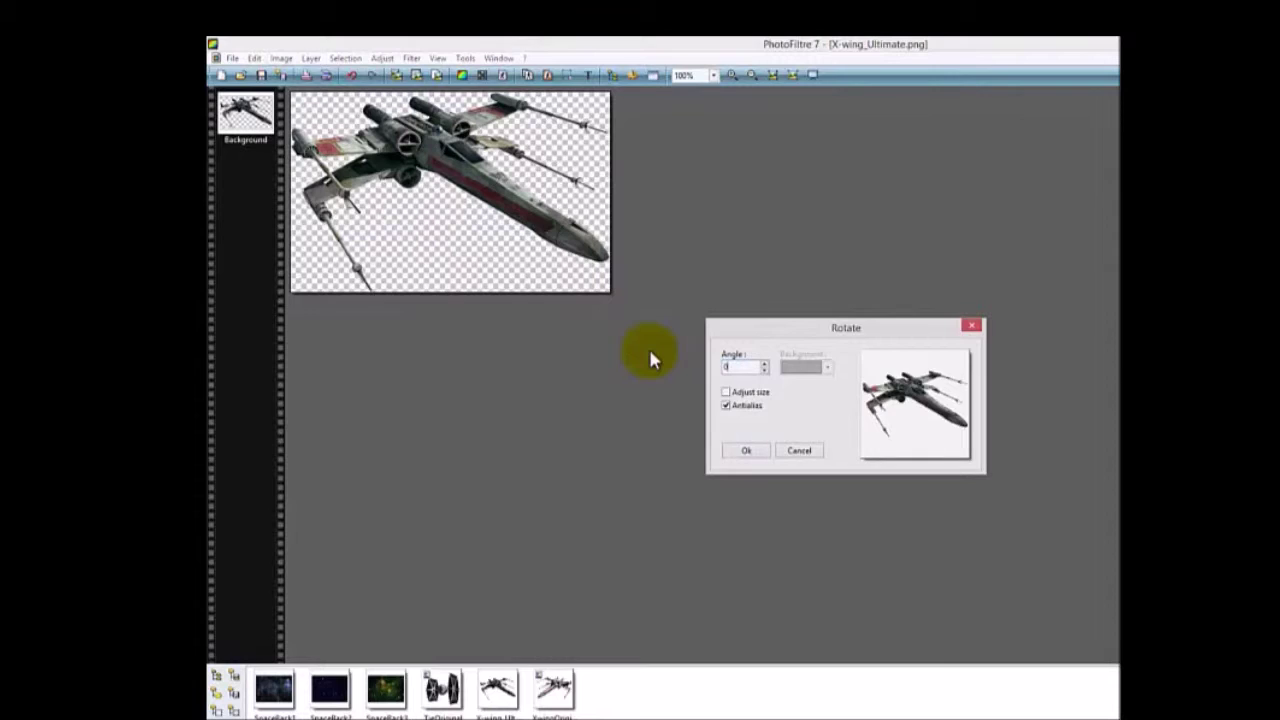
{"action": "left_click", "coordinate": [765, 370]}
{"action": "left_click", "coordinate": [765, 370]}
{"action": "left_click", "coordinate": [765, 370]}
{"action": "left_click", "coordinate": [765, 370]}
{"action": "left_click", "coordinate": [765, 370]}
{"action": "left_click", "coordinate": [765, 370]}
{"action": "left_click", "coordinate": [765, 370]}
{"action": "left_click", "coordinate": [765, 370]}
{"action": "left_click", "coordinate": [765, 370]}
{"action": "left_click", "coordinate": [765, 370]}
{"action": "left_click", "coordinate": [765, 370]}
{"action": "left_click", "coordinate": [765, 370]}
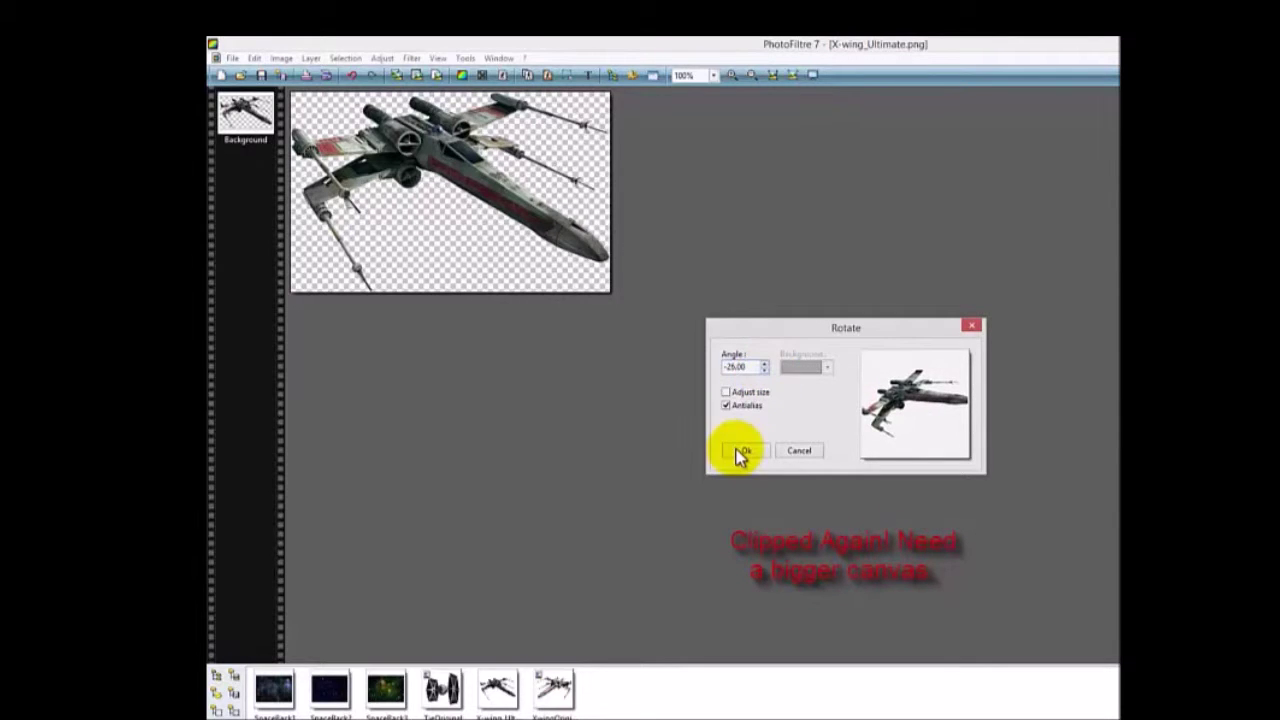
{"action": "scroll", "coordinate": [738, 450], "scroll_direction": "down", "scroll_amount": 5}
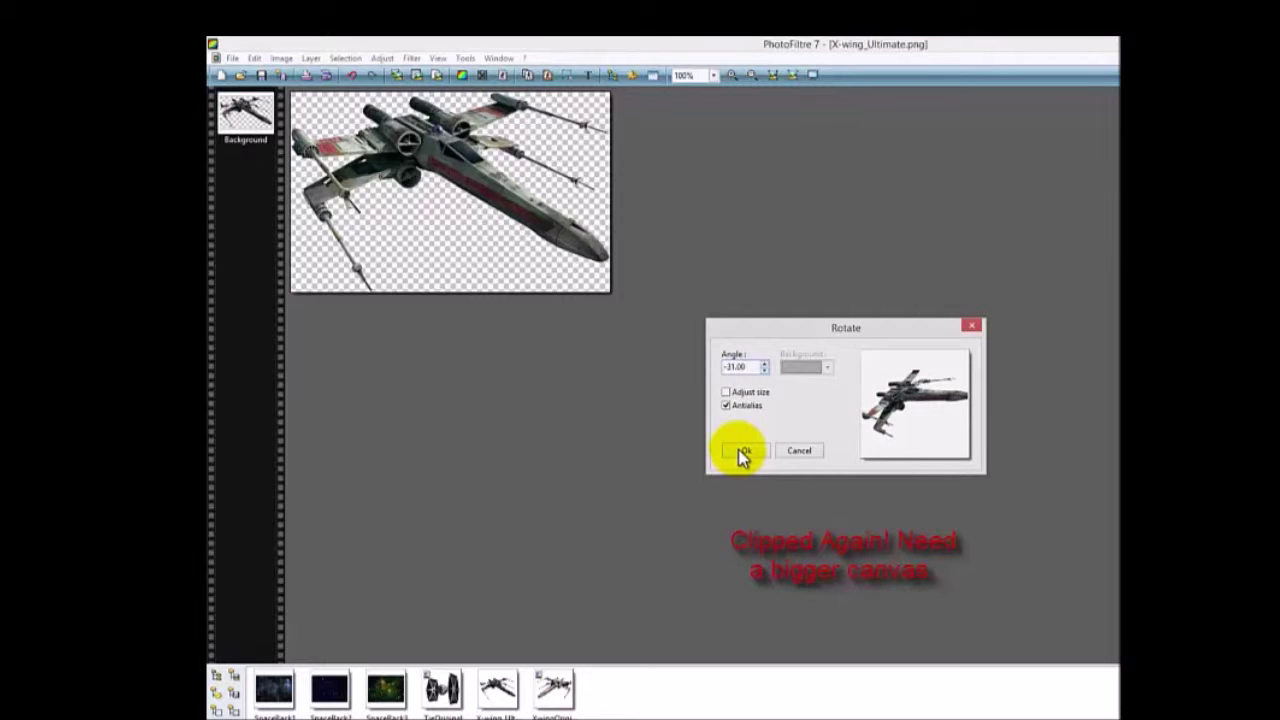
{"action": "left_click", "coordinate": [744, 450]}
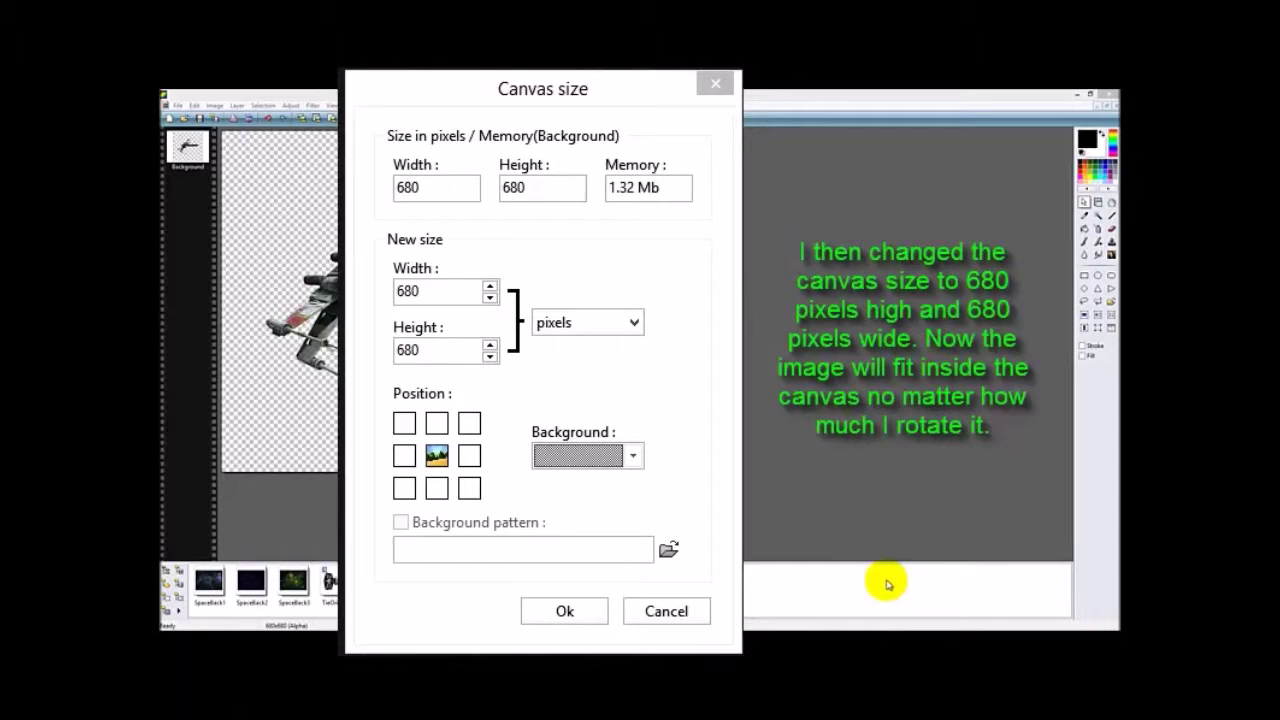
Set the canvas size to 680 by 680 pixels with the image centred, and crop it to a selection around the fighter
{"action": "key", "text": "Return"}
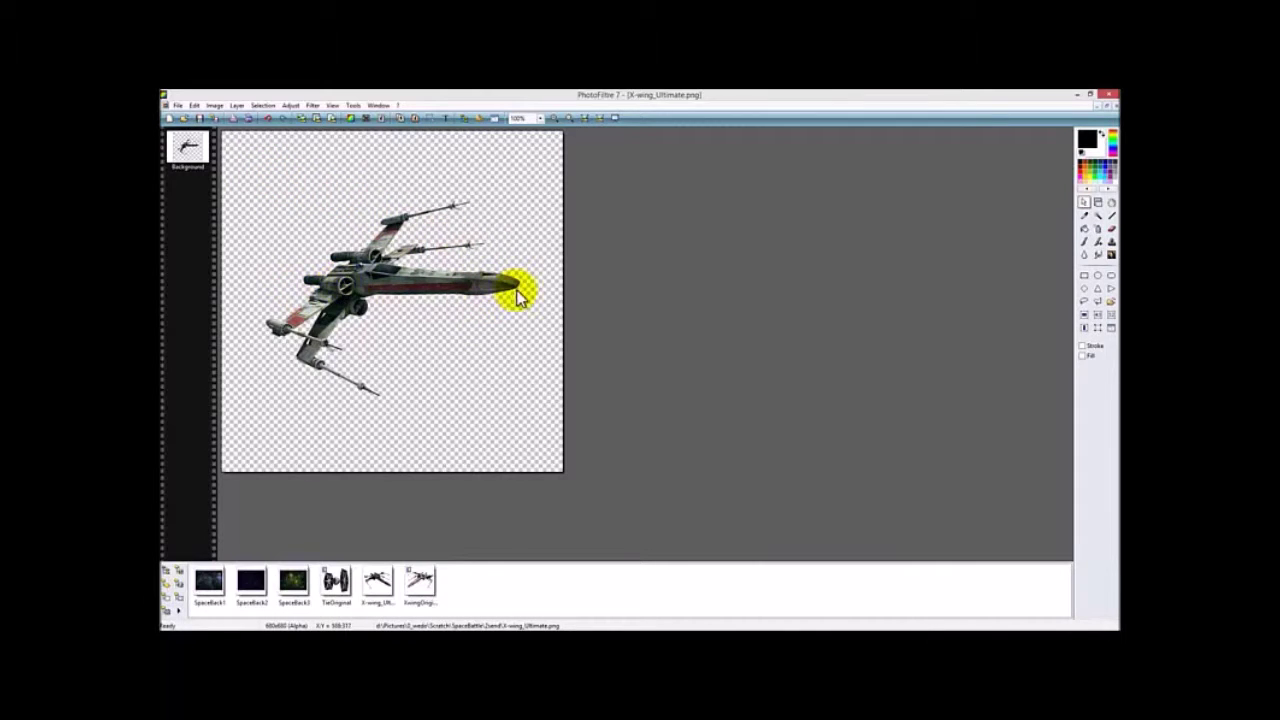
{"action": "left_click", "coordinate": [214, 105]}
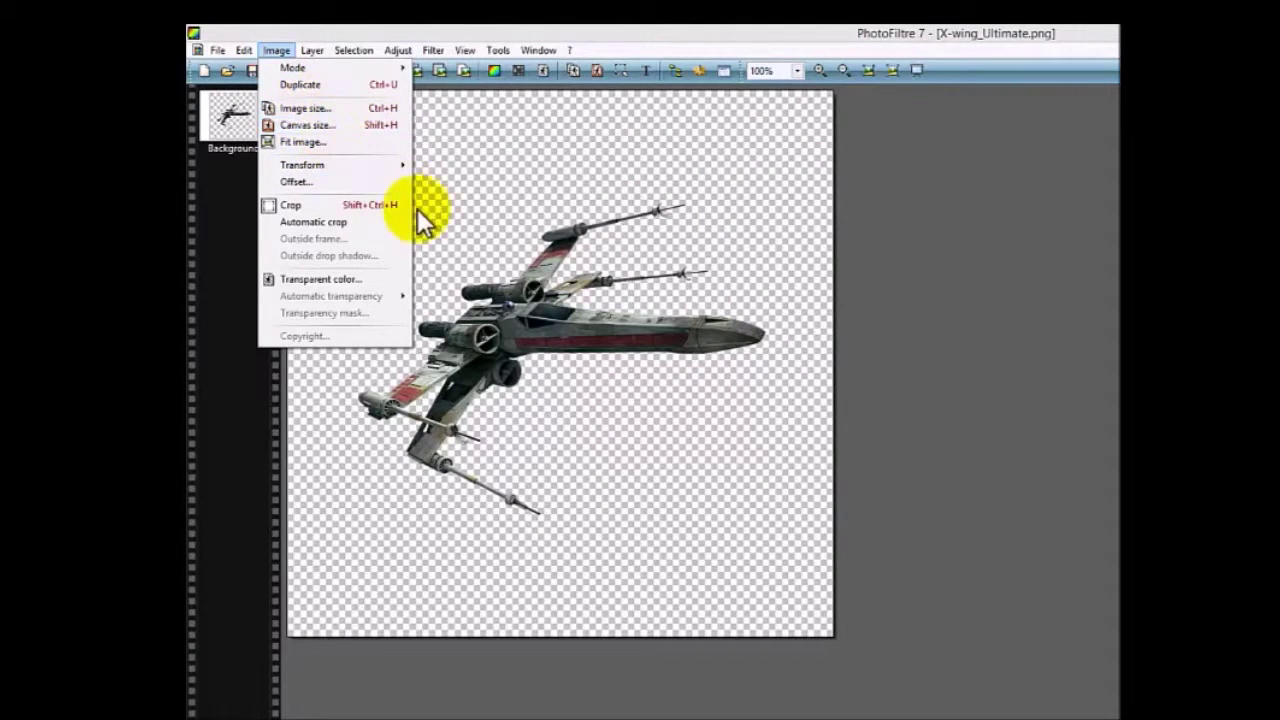
{"action": "left_click", "coordinate": [374, 206]}
{"action": "left_click_drag", "start_coordinate": [341, 346], "coordinate": [349, 342]}
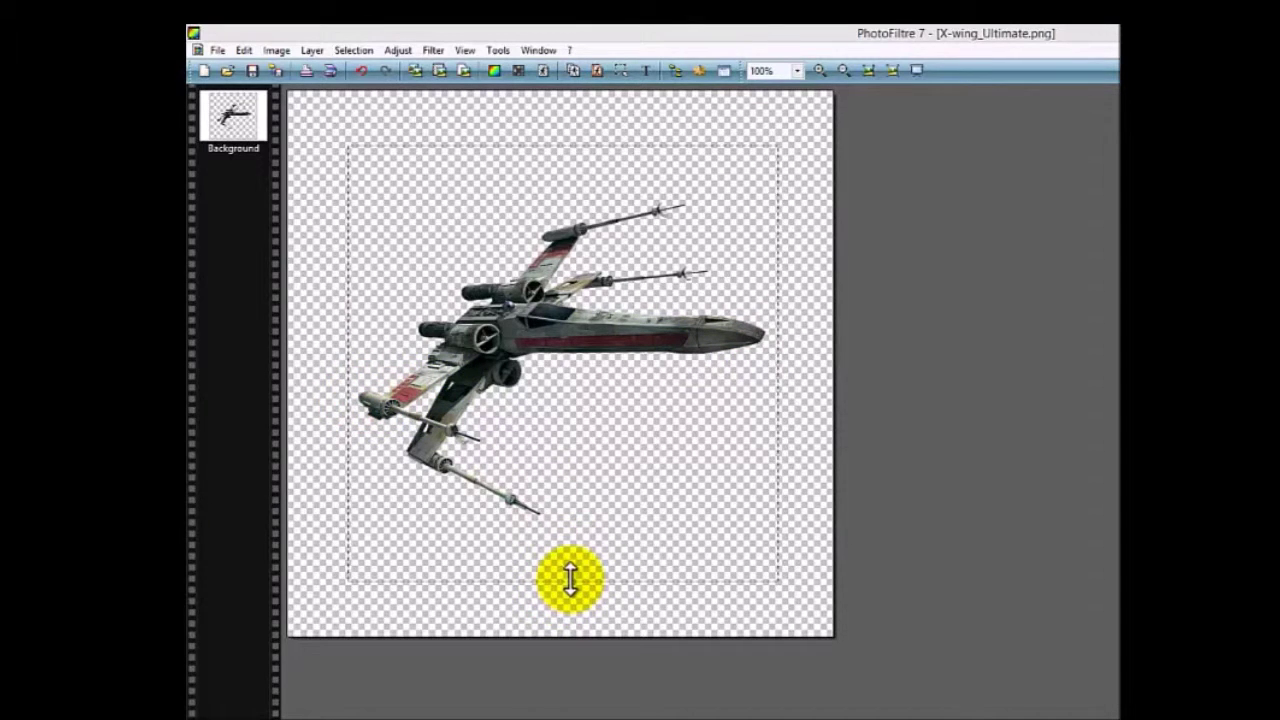
{"action": "right_click", "coordinate": [424, 177]}
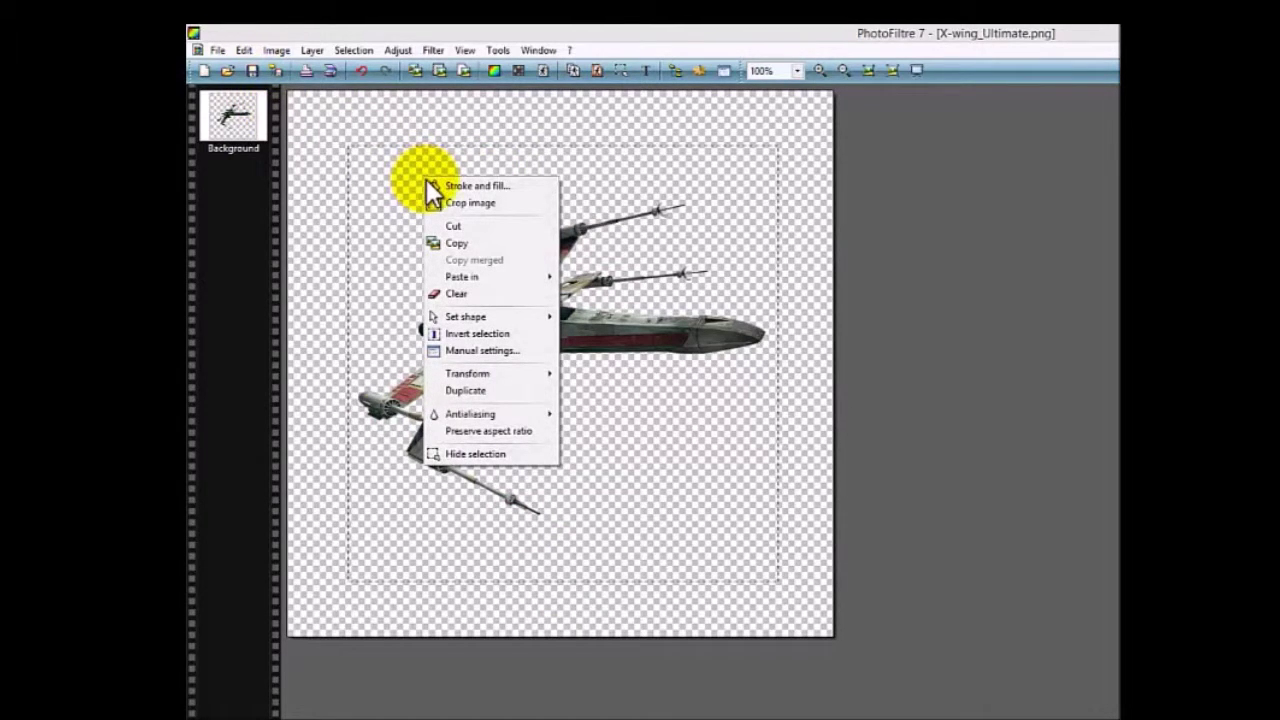
{"action": "left_click", "coordinate": [447, 200]}
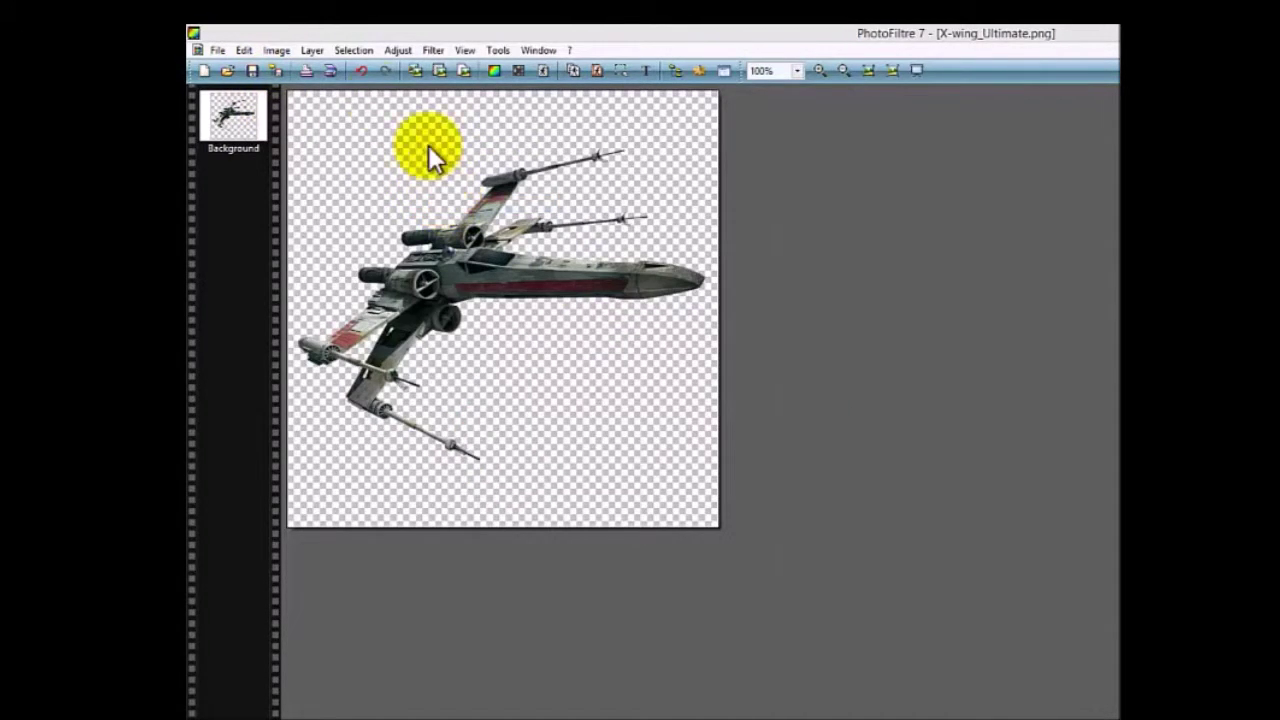
Check the cropped X-wing image's width and height in pixels, leaving the image size settings as they are
{"action": "left_click", "coordinate": [277, 50]}
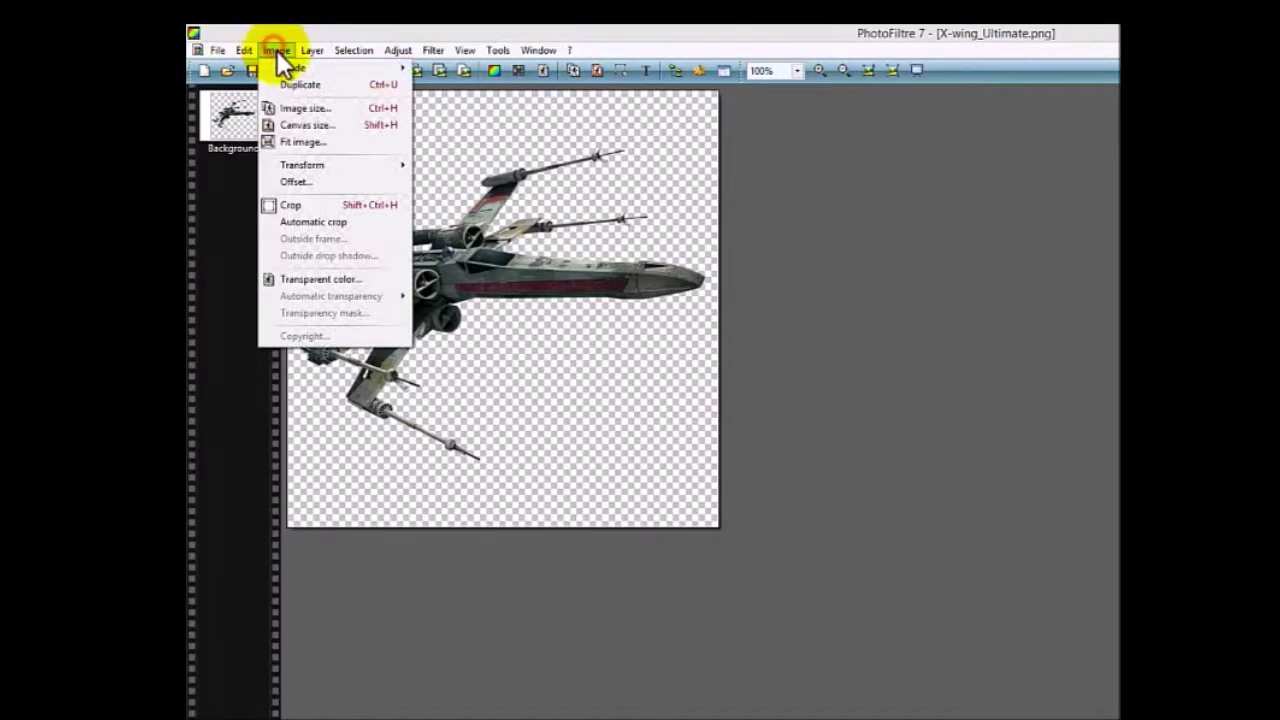
{"action": "left_click", "coordinate": [311, 110]}
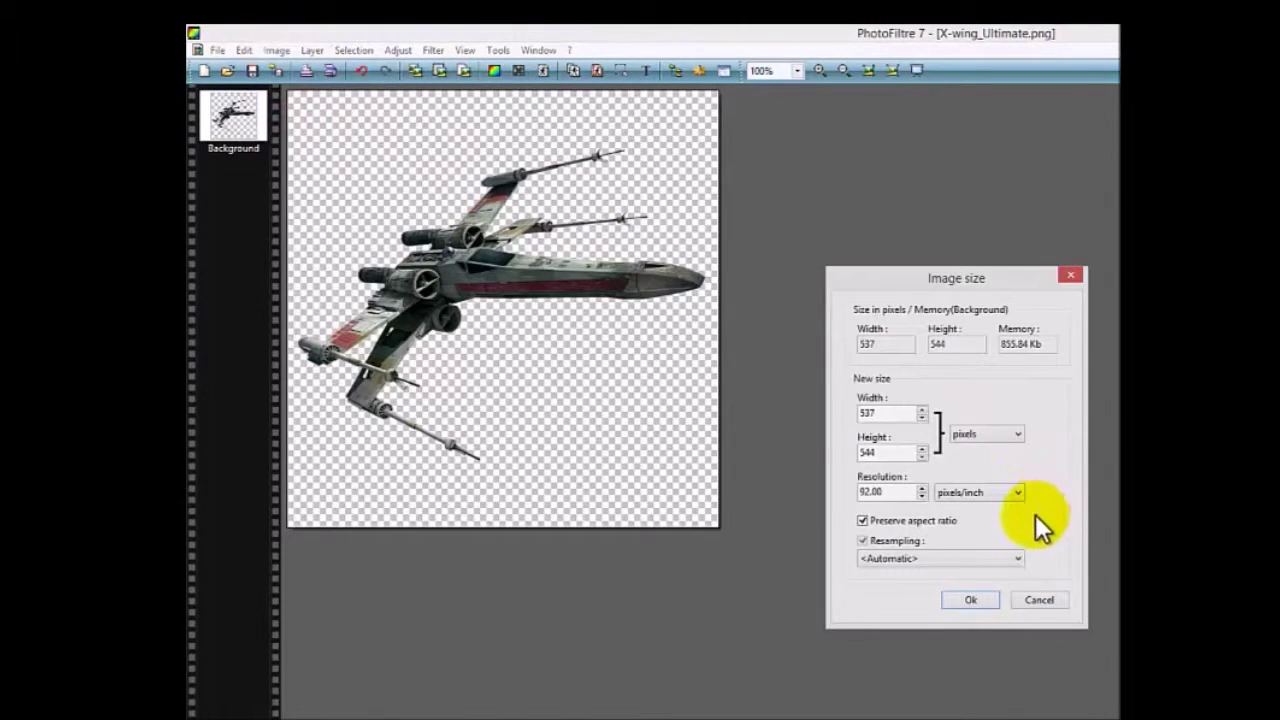
{"action": "left_click", "coordinate": [1035, 600]}
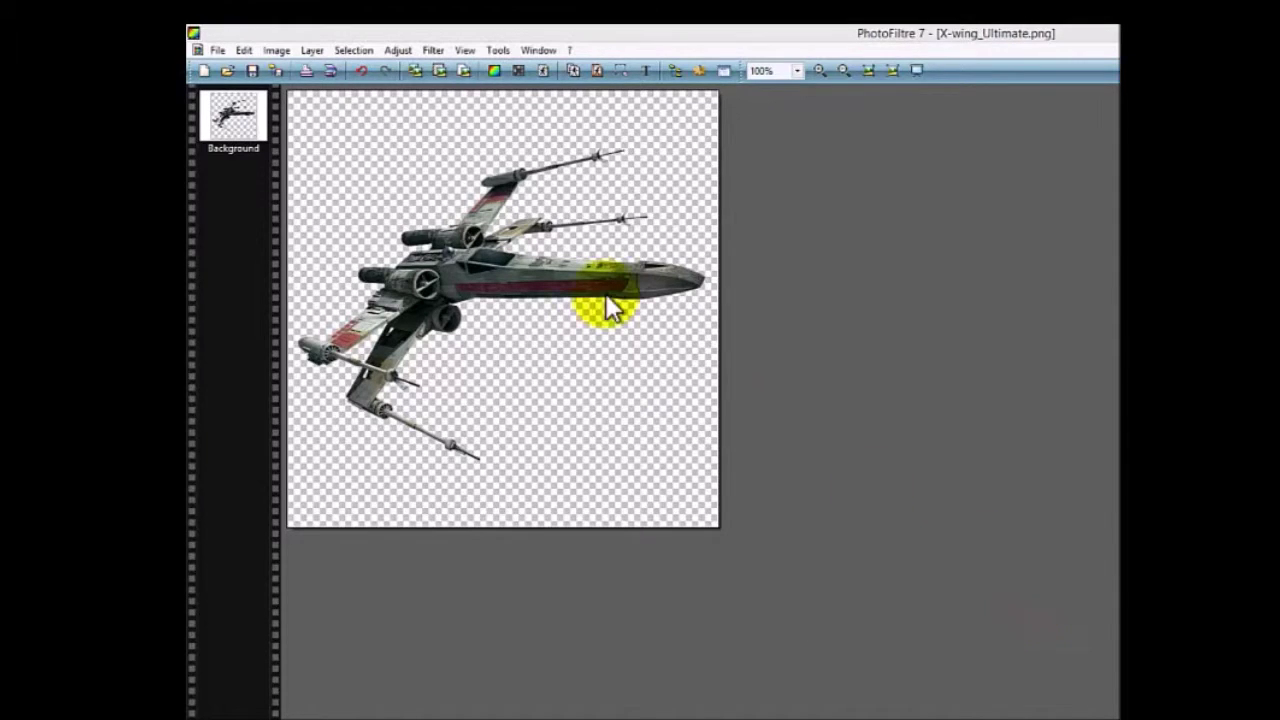
Set the canvas height to 537 pixels with the image centred, making the canvas square
{"action": "left_click", "coordinate": [278, 50]}
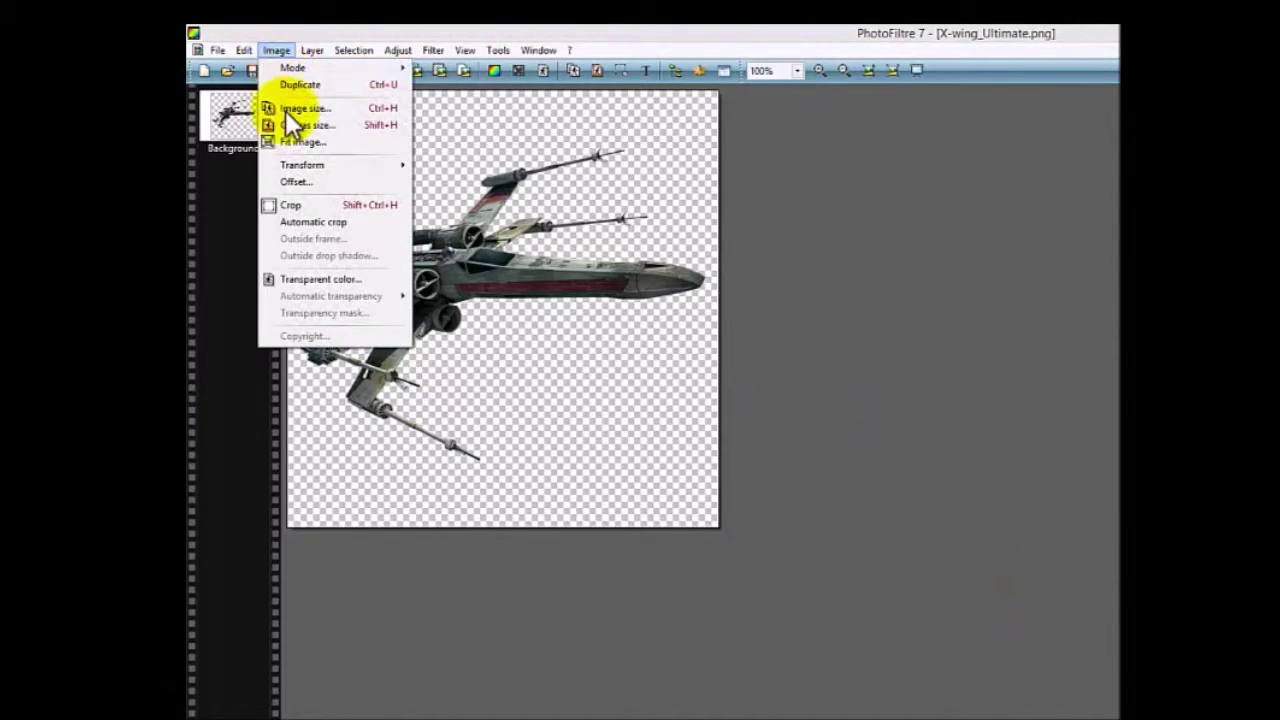
{"action": "left_click", "coordinate": [286, 120]}
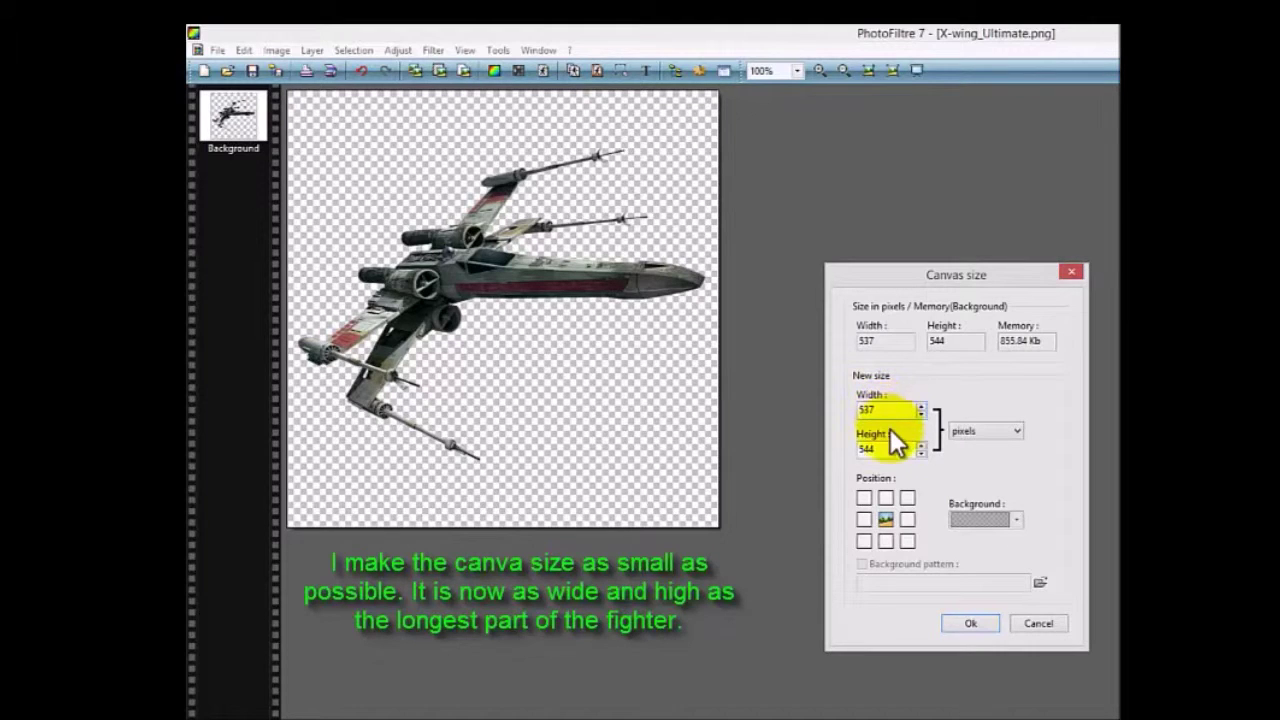
{"action": "left_click_drag", "start_coordinate": [891, 447], "coordinate": [811, 446]}
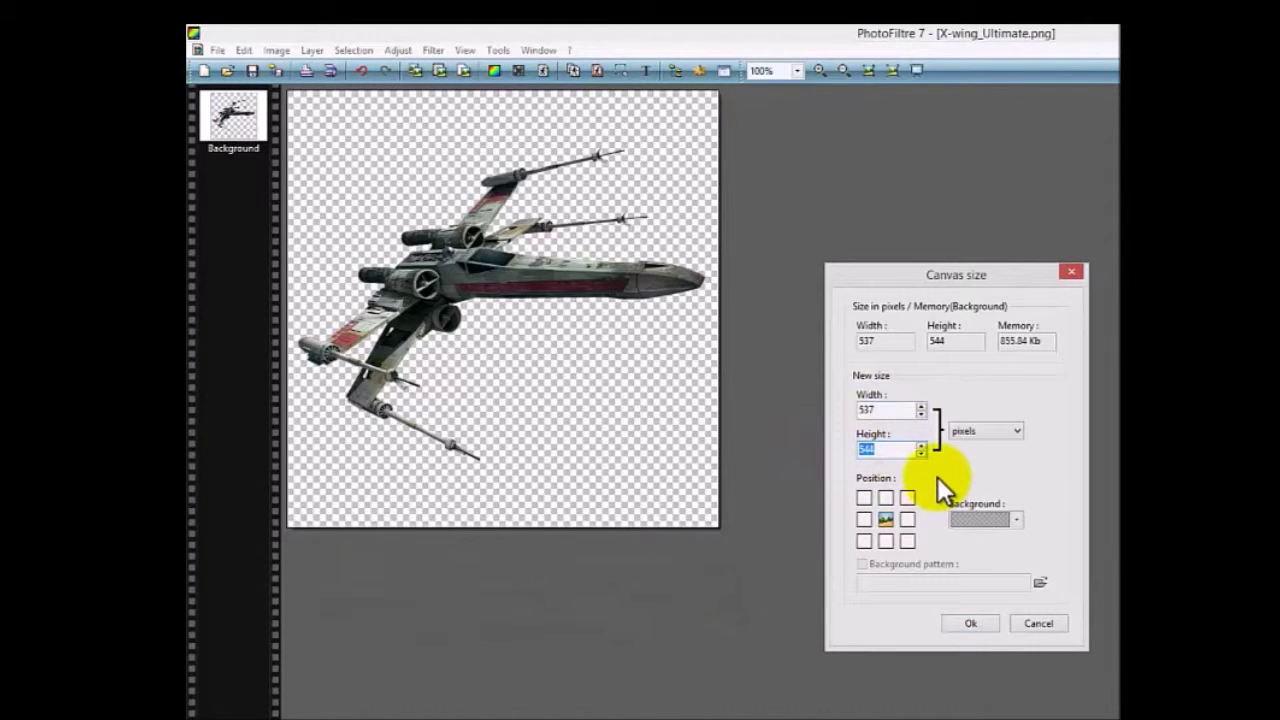
{"action": "type", "text": "537"}
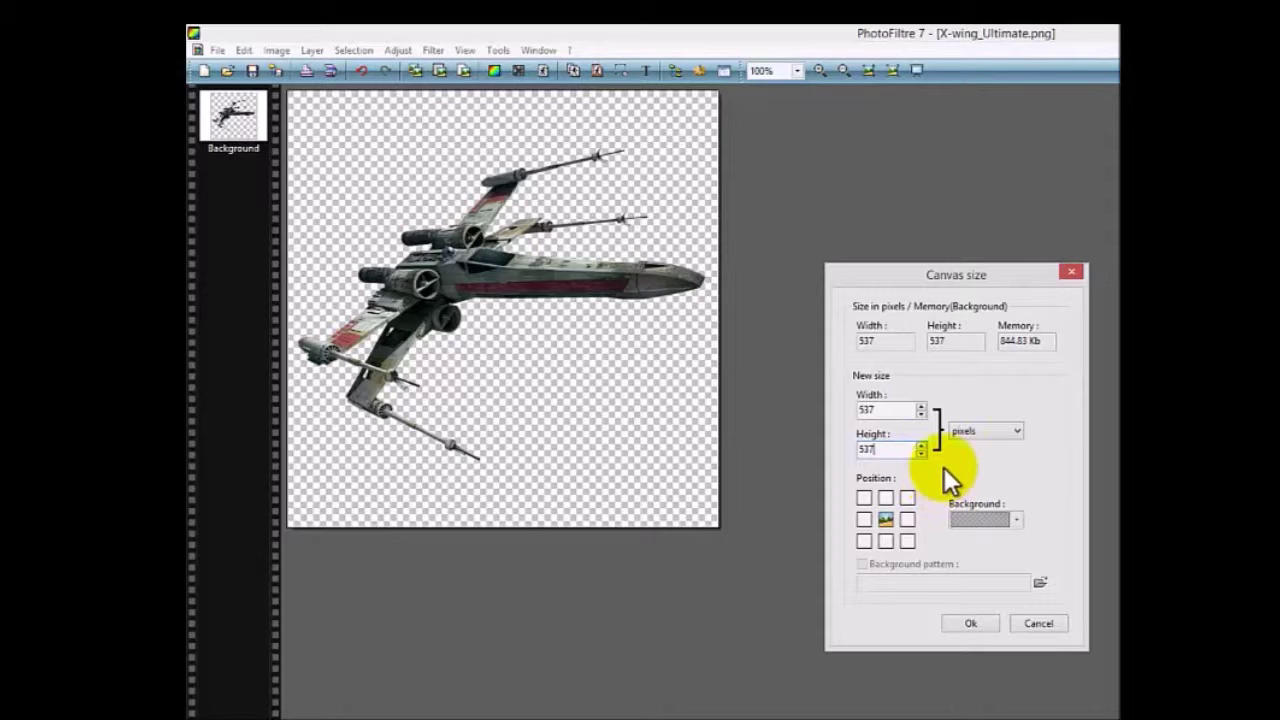
{"action": "left_click", "coordinate": [970, 623]}
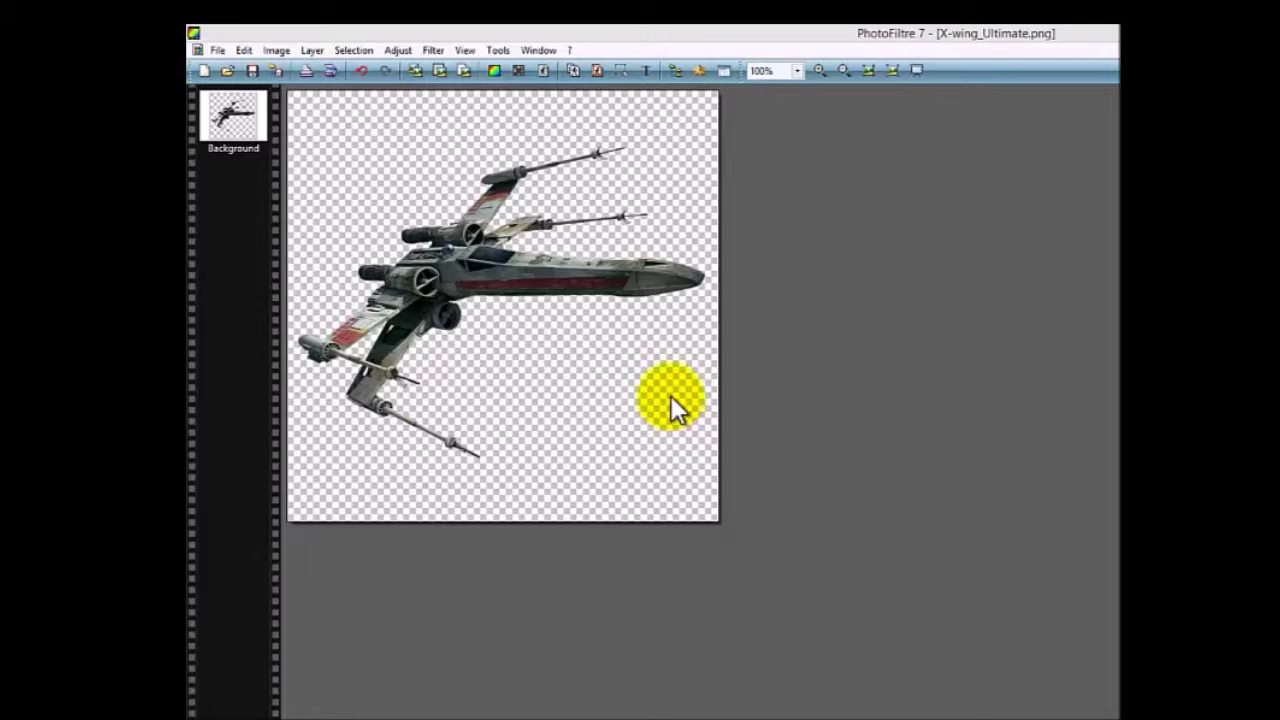
Check the squared image's pixel dimensions and resolution without changing them
{"action": "left_click", "coordinate": [271, 50]}
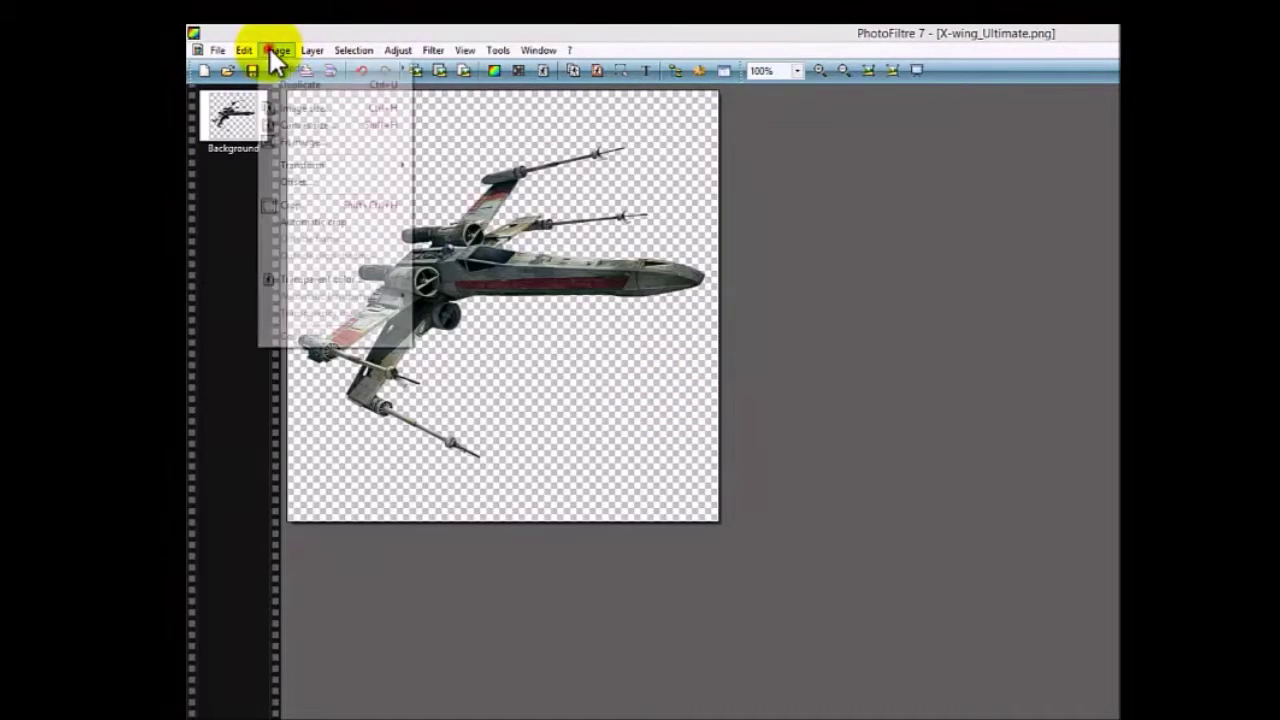
{"action": "left_click", "coordinate": [308, 110]}
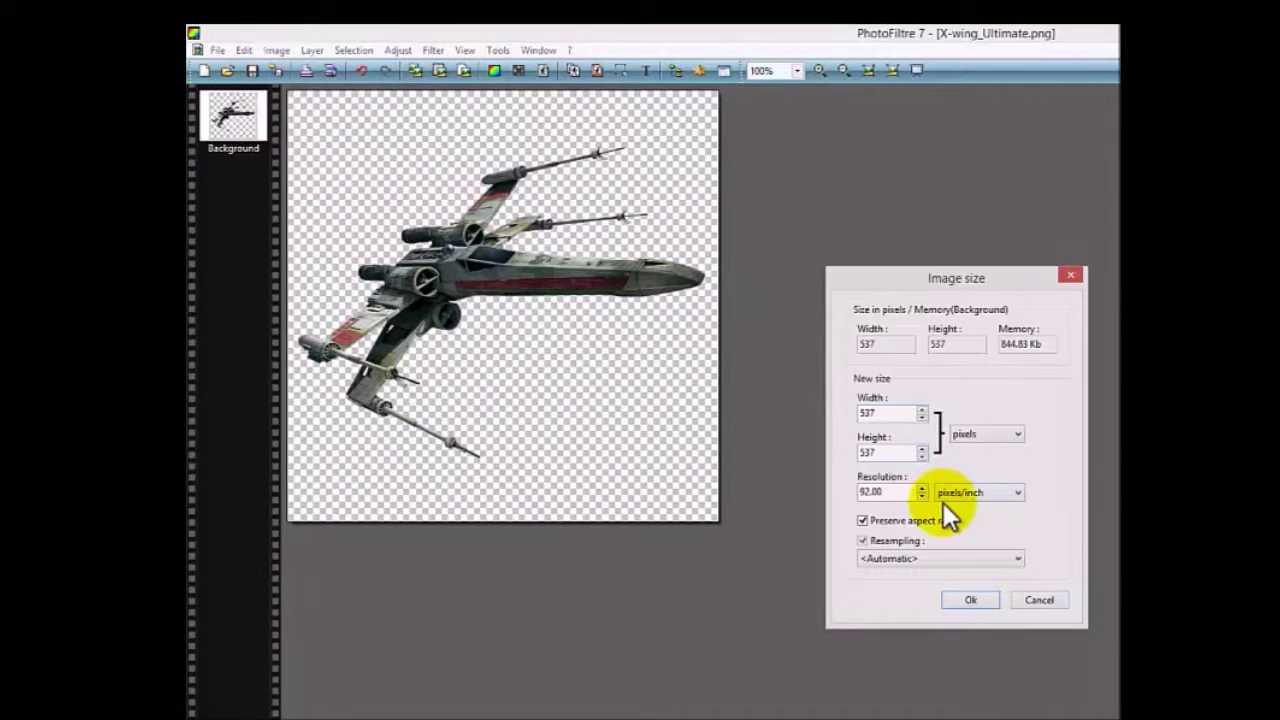
{"action": "left_click", "coordinate": [1036, 599]}
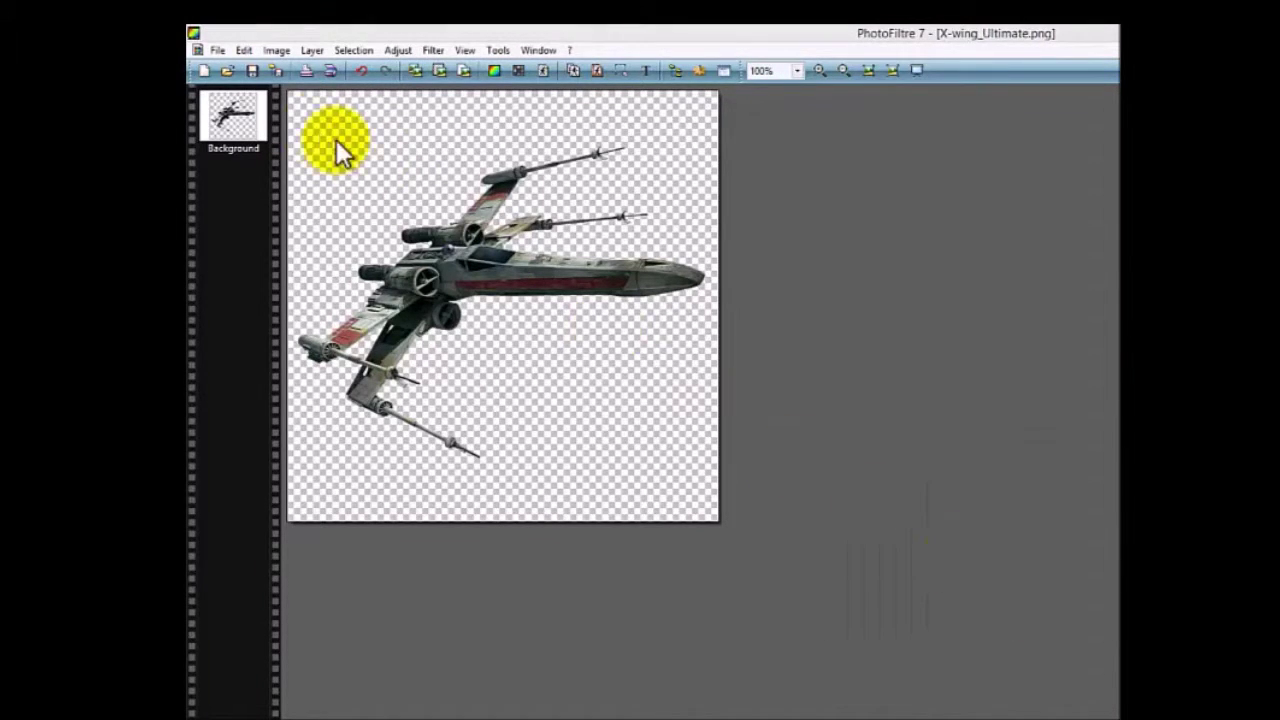
Save the rotated X-wing image as a new PNG file named X-wing_3.png in the 2send folder
{"action": "left_click", "coordinate": [217, 50]}
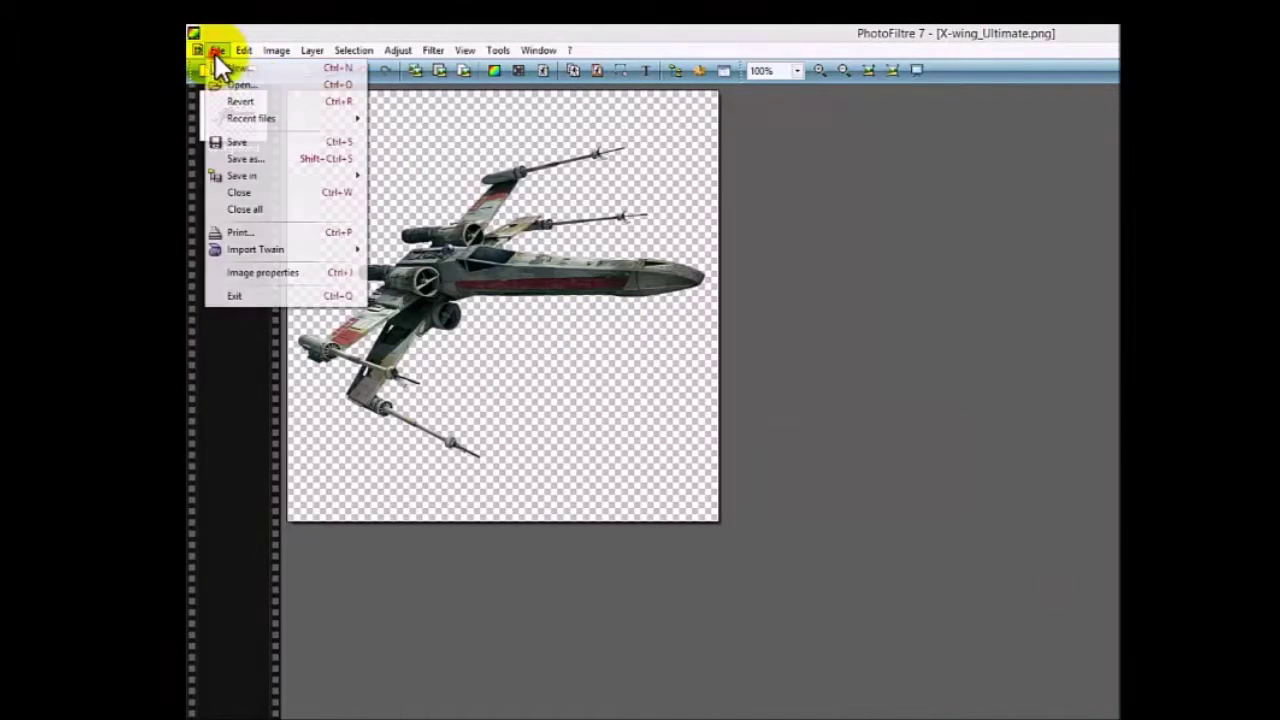
{"action": "left_click", "coordinate": [245, 159]}
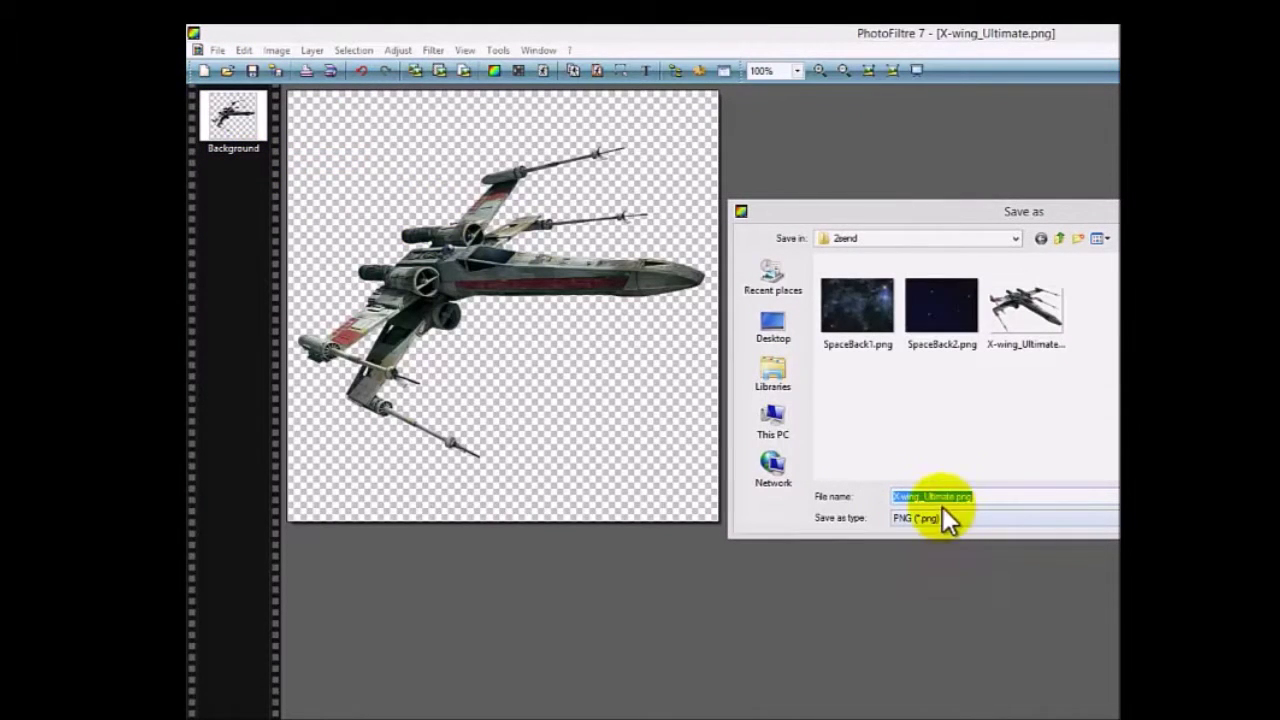
{"action": "left_click_drag", "start_coordinate": [922, 496], "coordinate": [955, 496]}
{"action": "type", "text": "1b"}
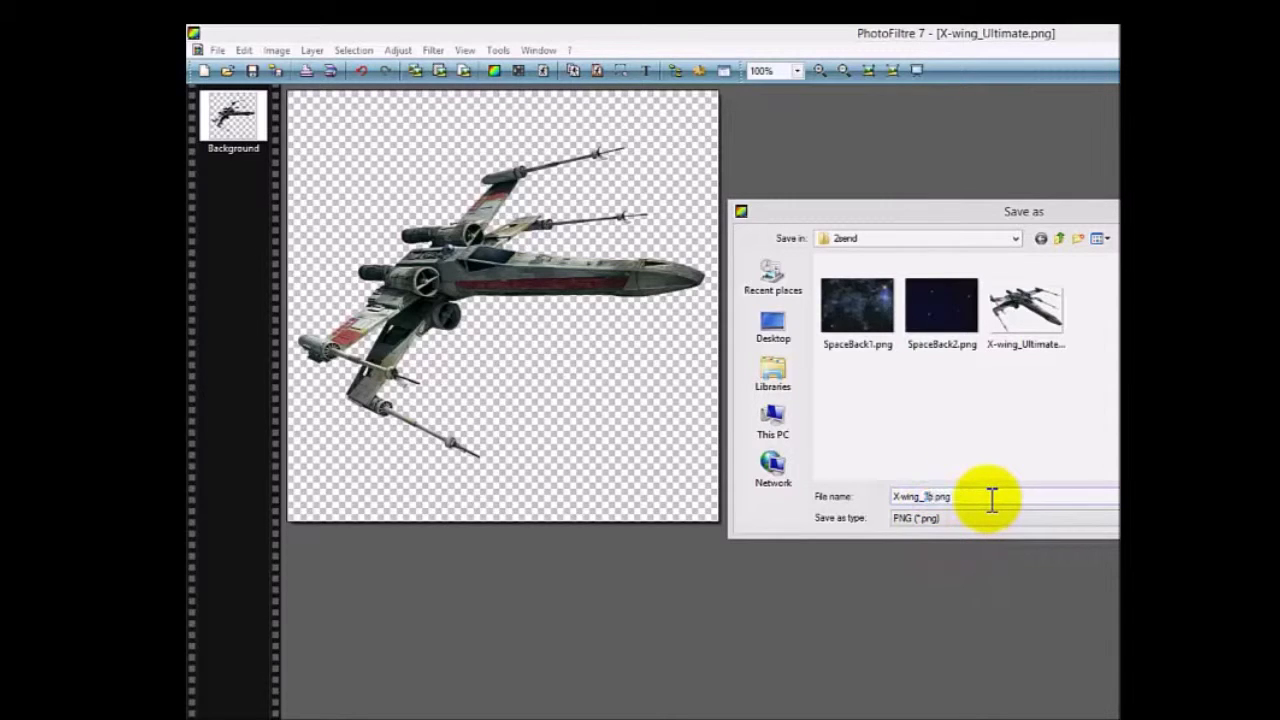
{"action": "key", "text": "BackSpace"}
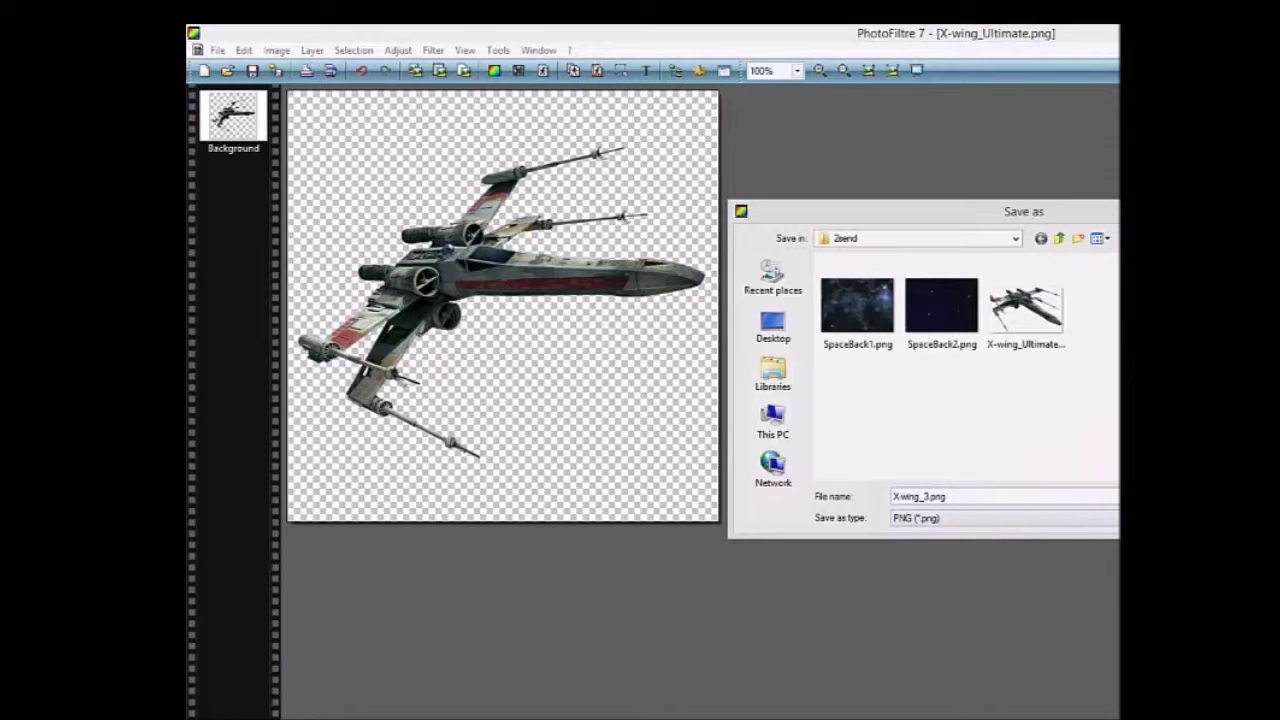
{"action": "key", "text": "Return"}
{"action": "left_click", "coordinate": [986, 497]}
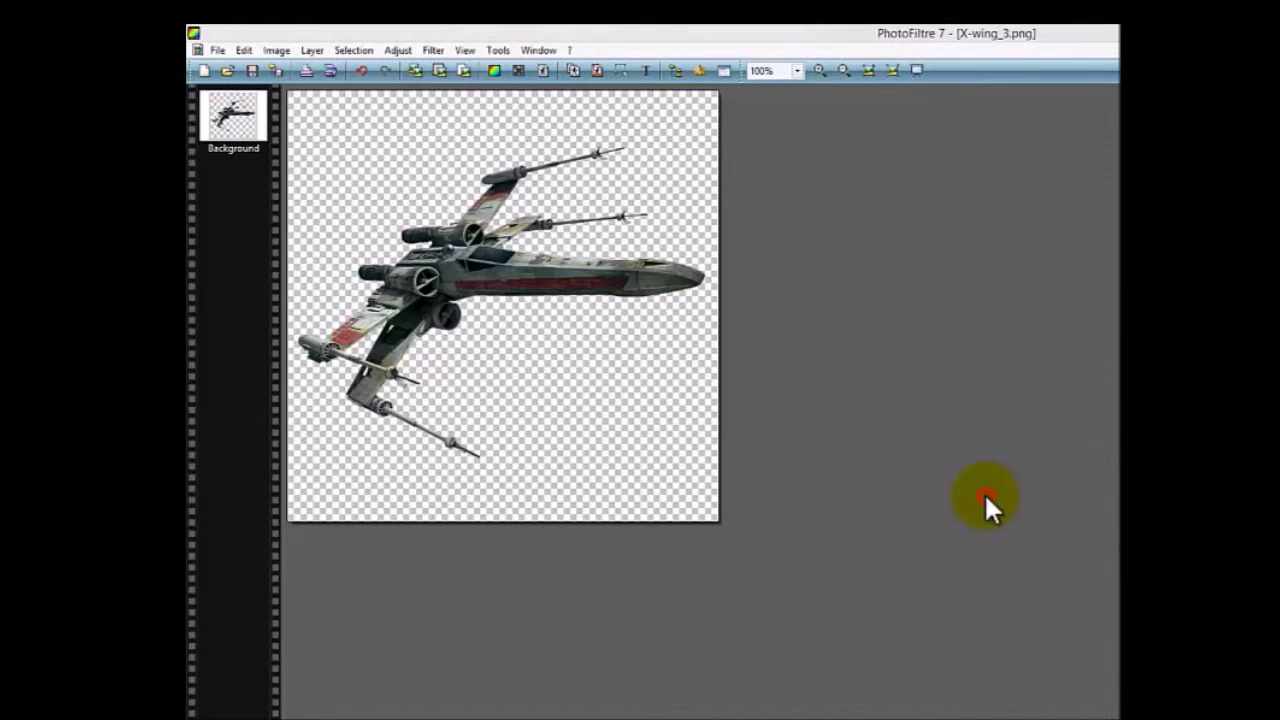
Rotate the X-wing freely by 90 degrees with antialiasing on and without adjusting the canvas size, so its nose points down
{"action": "left_click", "coordinate": [268, 50]}
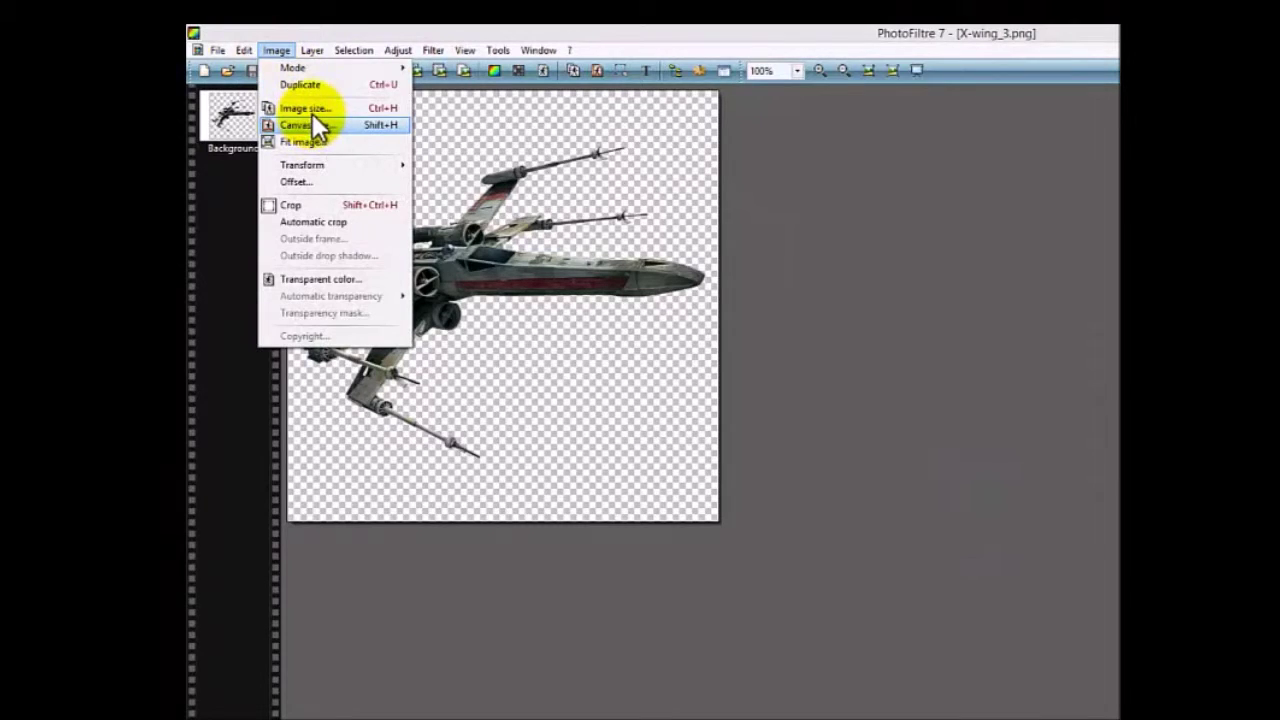
{"action": "mouse_move", "coordinate": [314, 164]}
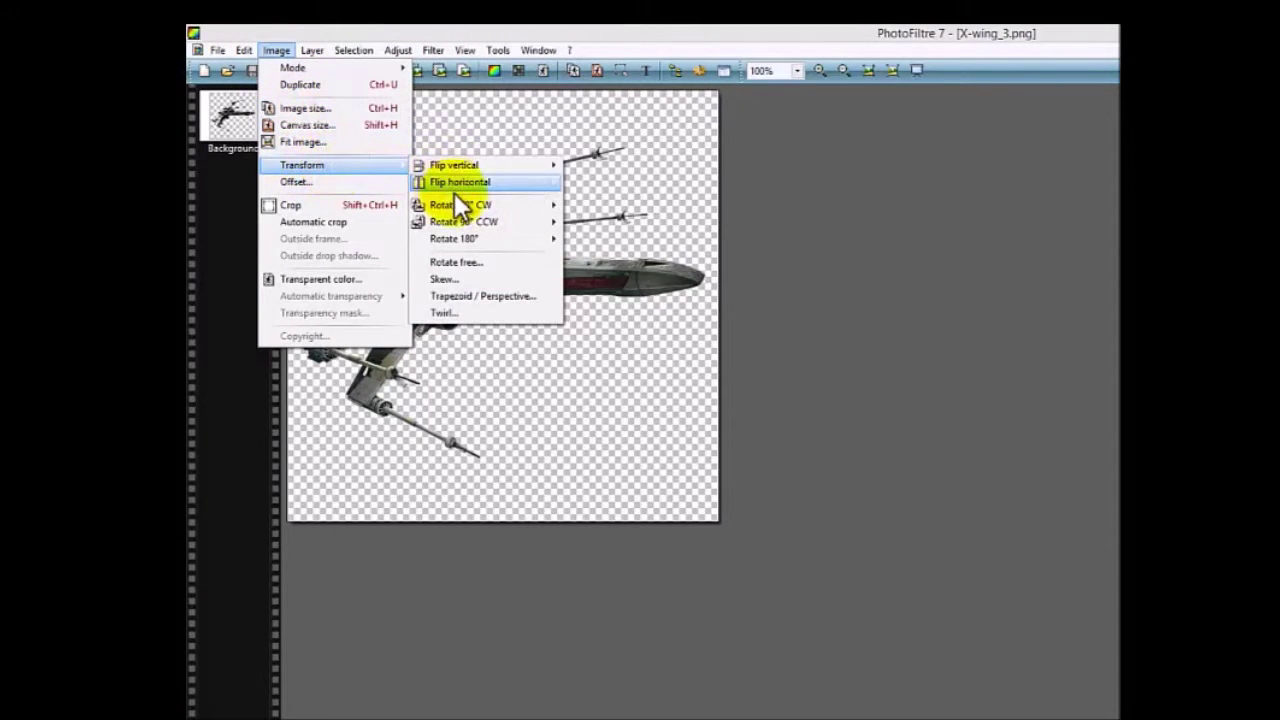
{"action": "left_click", "coordinate": [470, 261]}
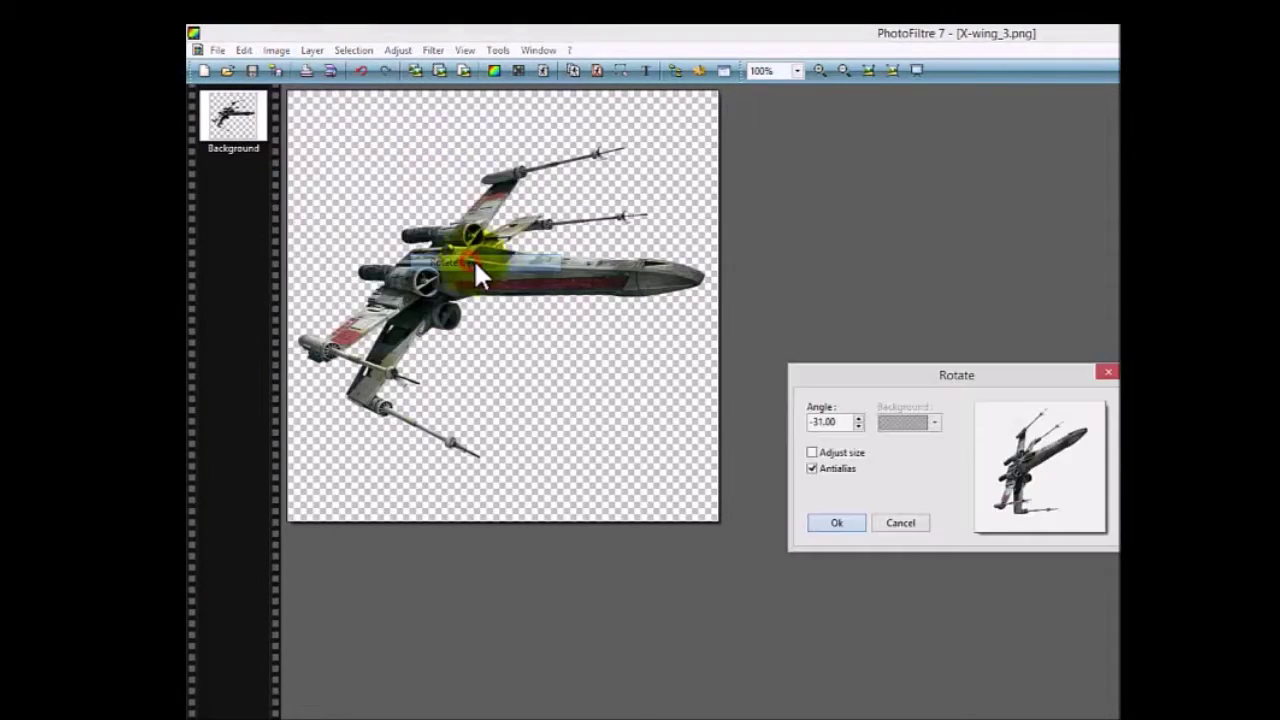
{"action": "left_click", "coordinate": [858, 428]}
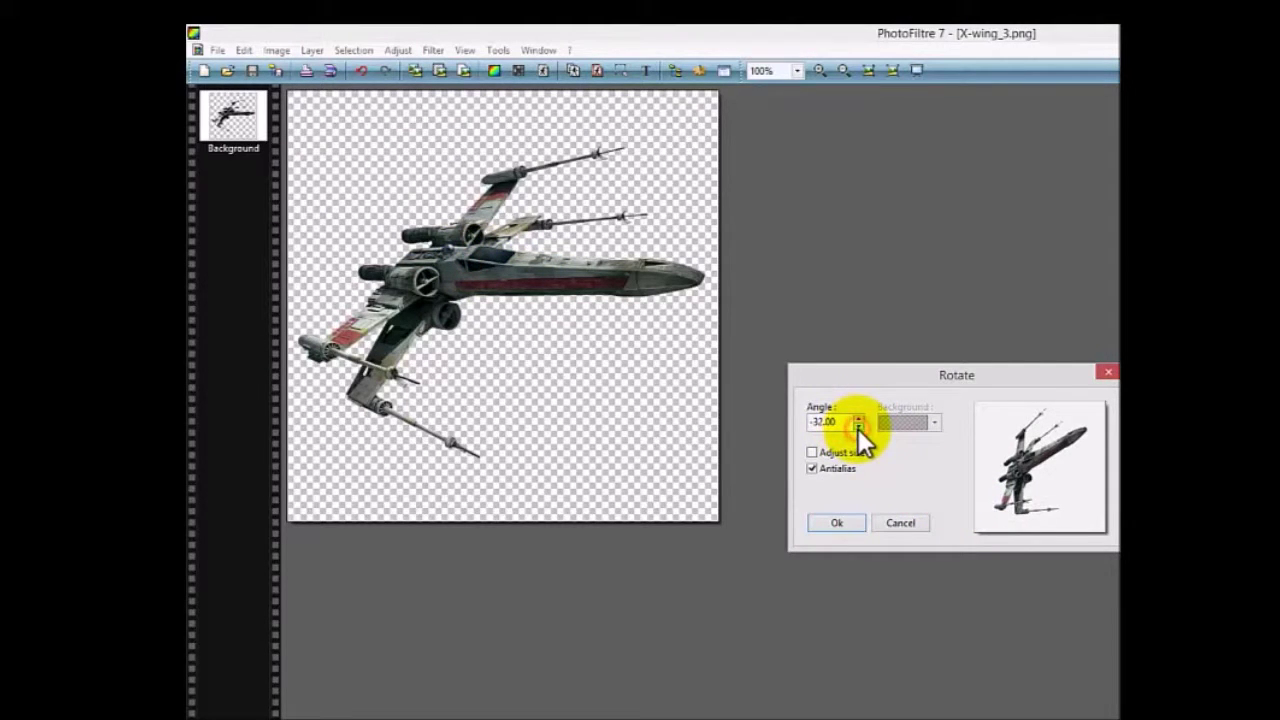
{"action": "left_click", "coordinate": [861, 415]}
{"action": "left_click_drag", "start_coordinate": [861, 415], "coordinate": [861, 415]}
{"action": "left_click", "coordinate": [861, 415]}
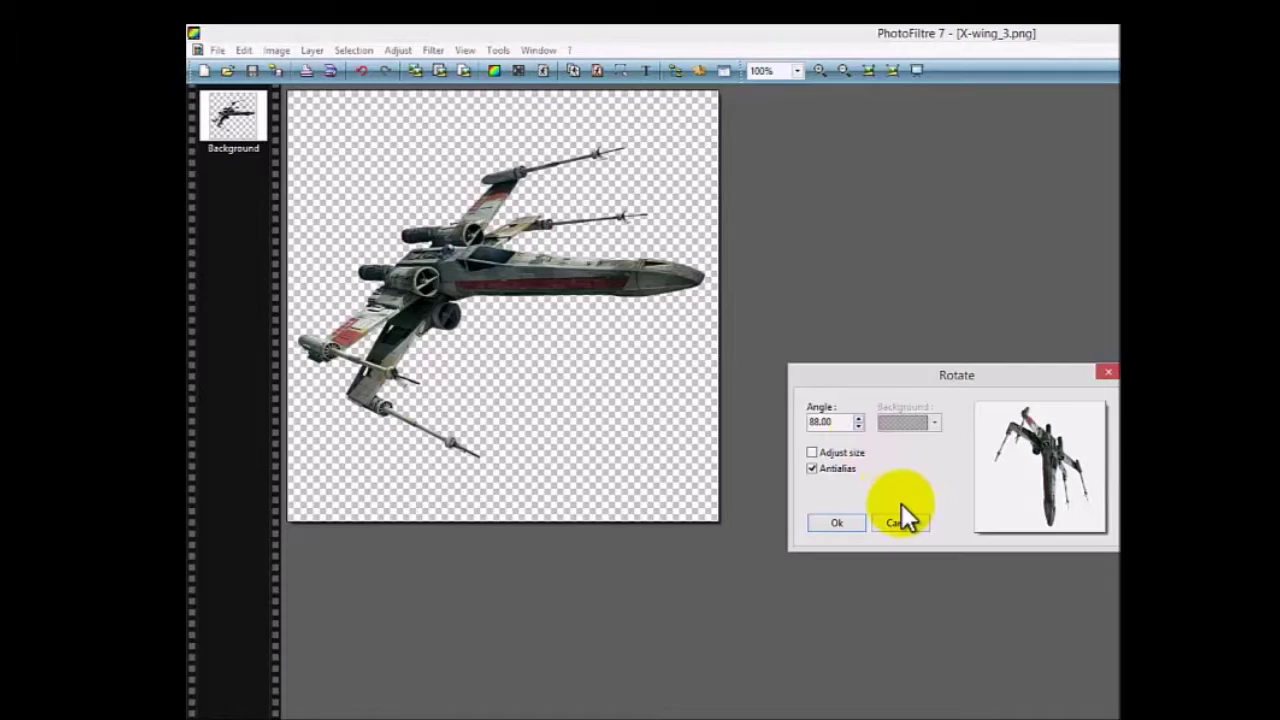
{"action": "left_click", "coordinate": [860, 417]}
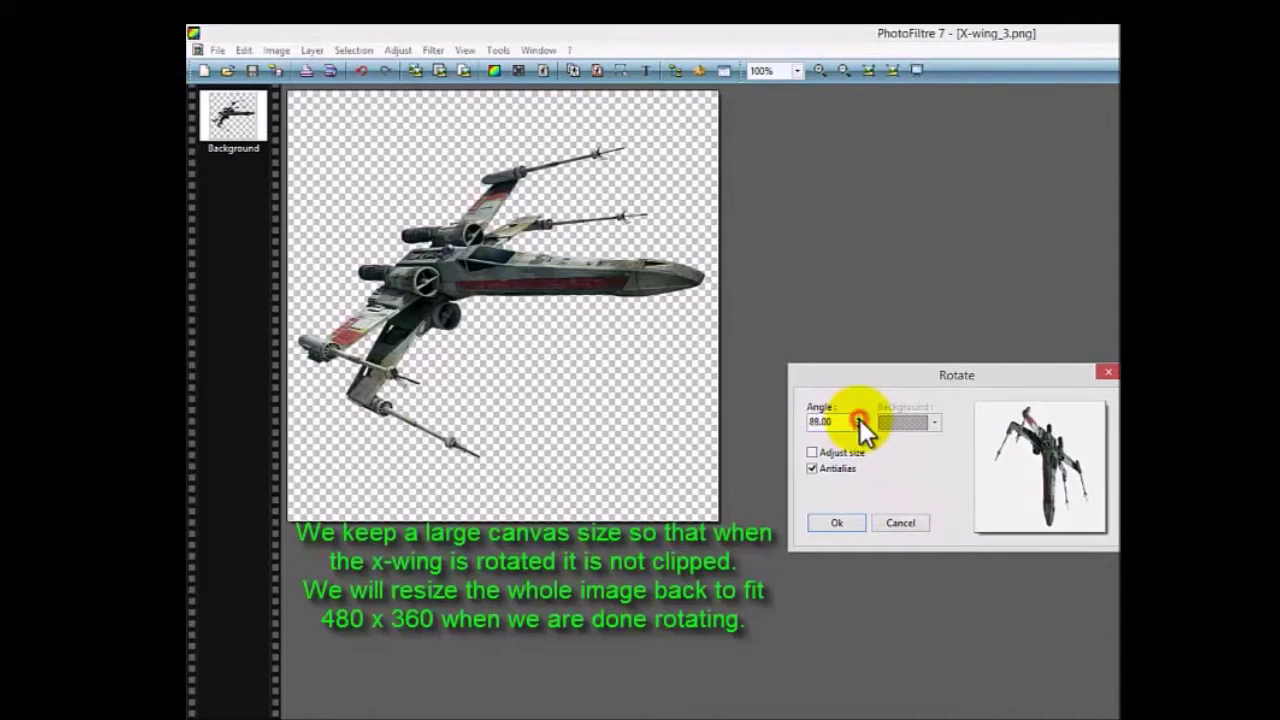
{"action": "left_click", "coordinate": [860, 417]}
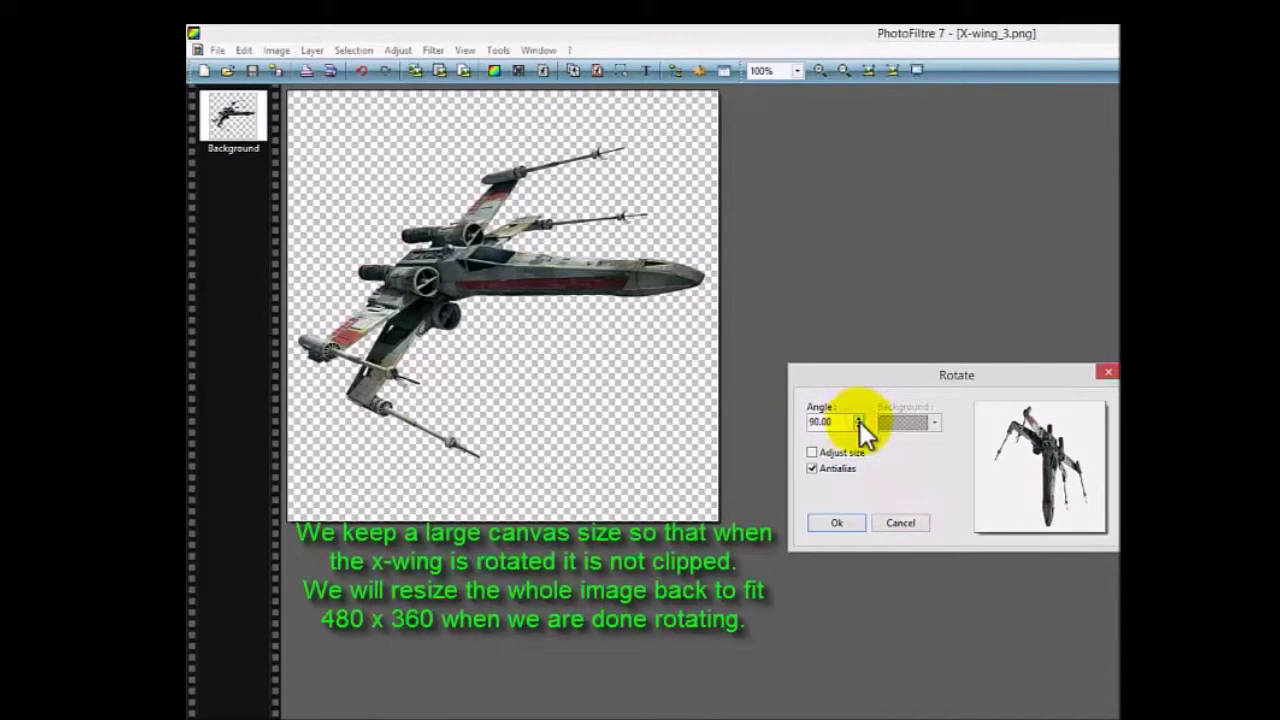
{"action": "left_click", "coordinate": [838, 524]}
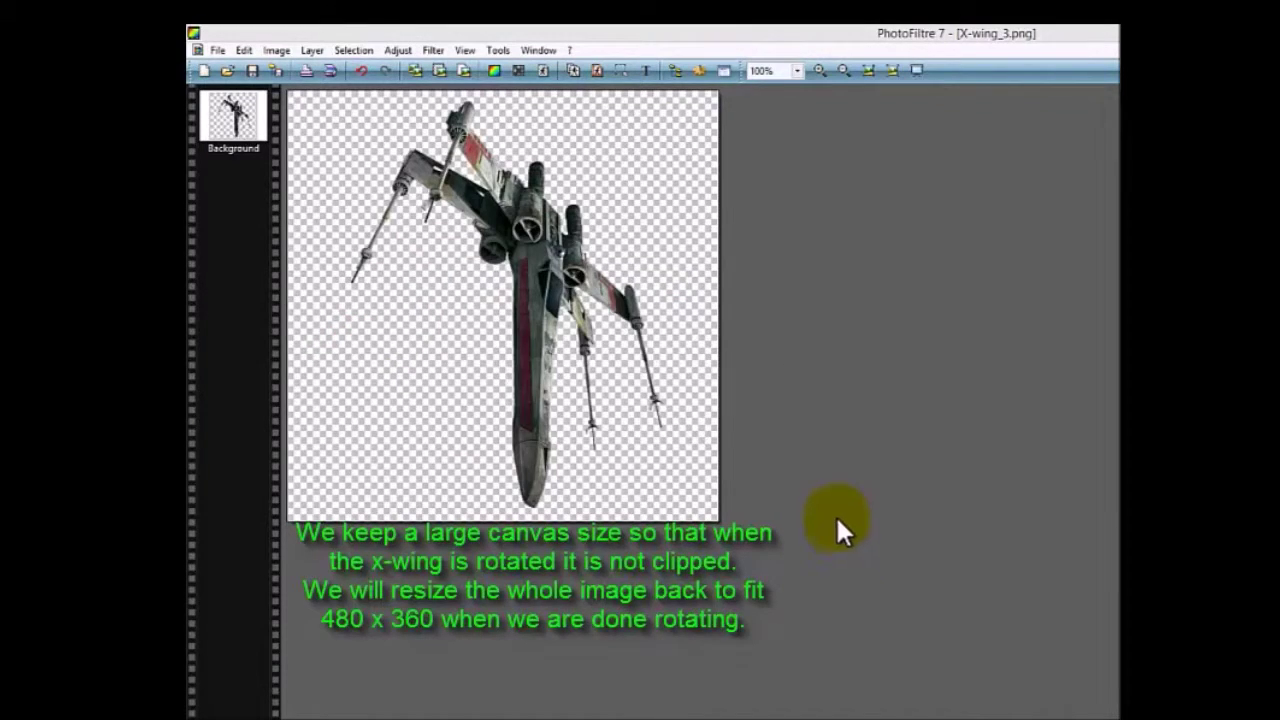
Save the nose-down X-wing as a new PNG named X-wing_6.png in the 2send folder, non-interlaced with no filter
{"action": "left_click", "coordinate": [219, 49]}
{"action": "left_click", "coordinate": [261, 156]}
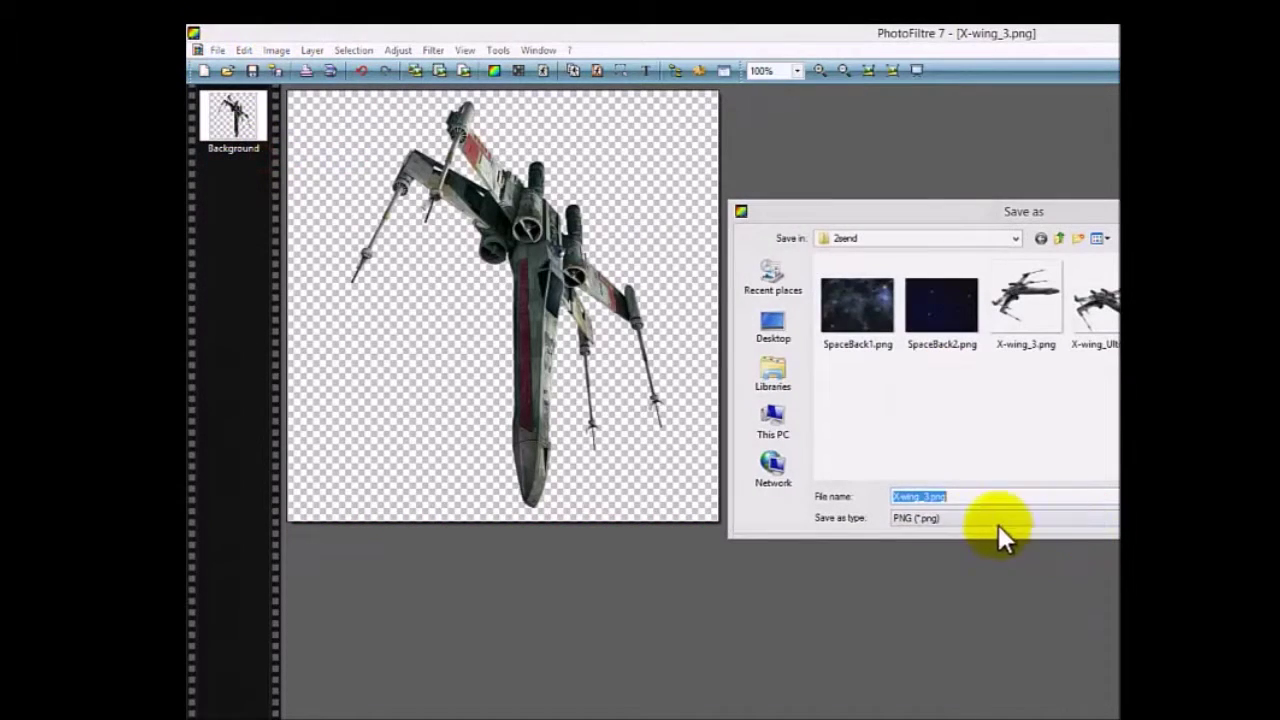
{"action": "left_click", "coordinate": [921, 496]}
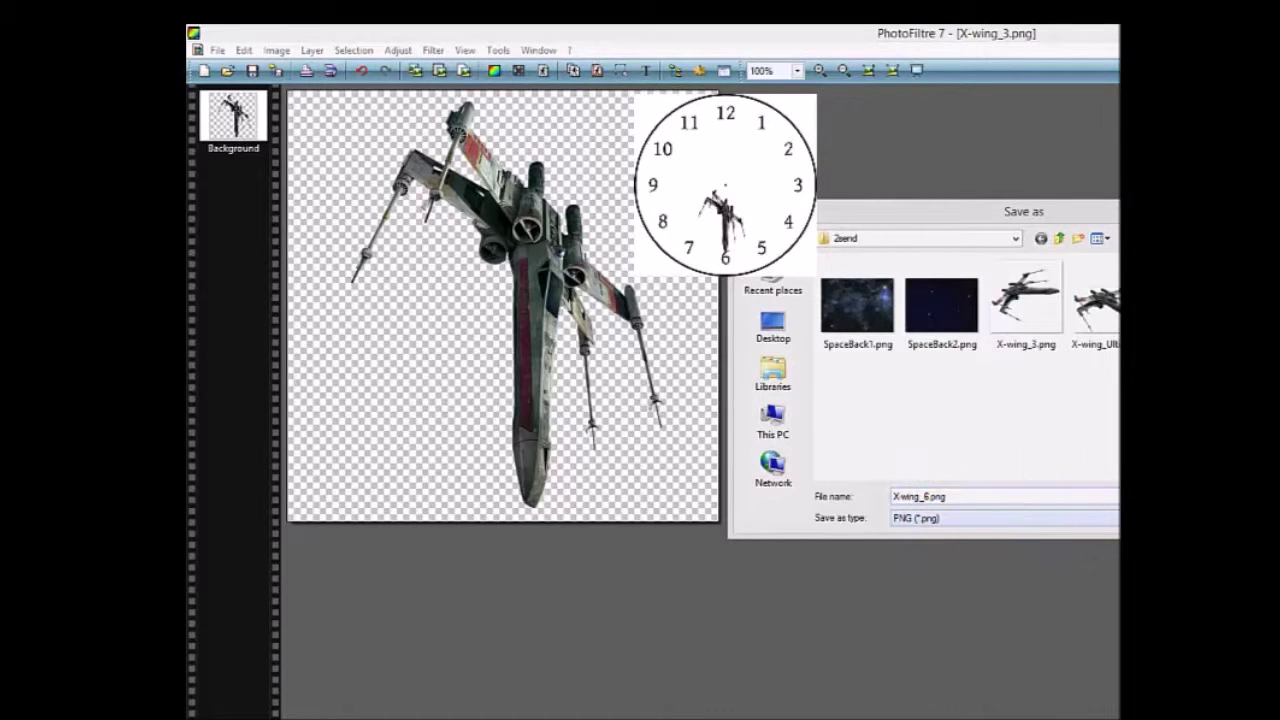
{"action": "key", "text": "Return"}
{"action": "left_click", "coordinate": [999, 497]}
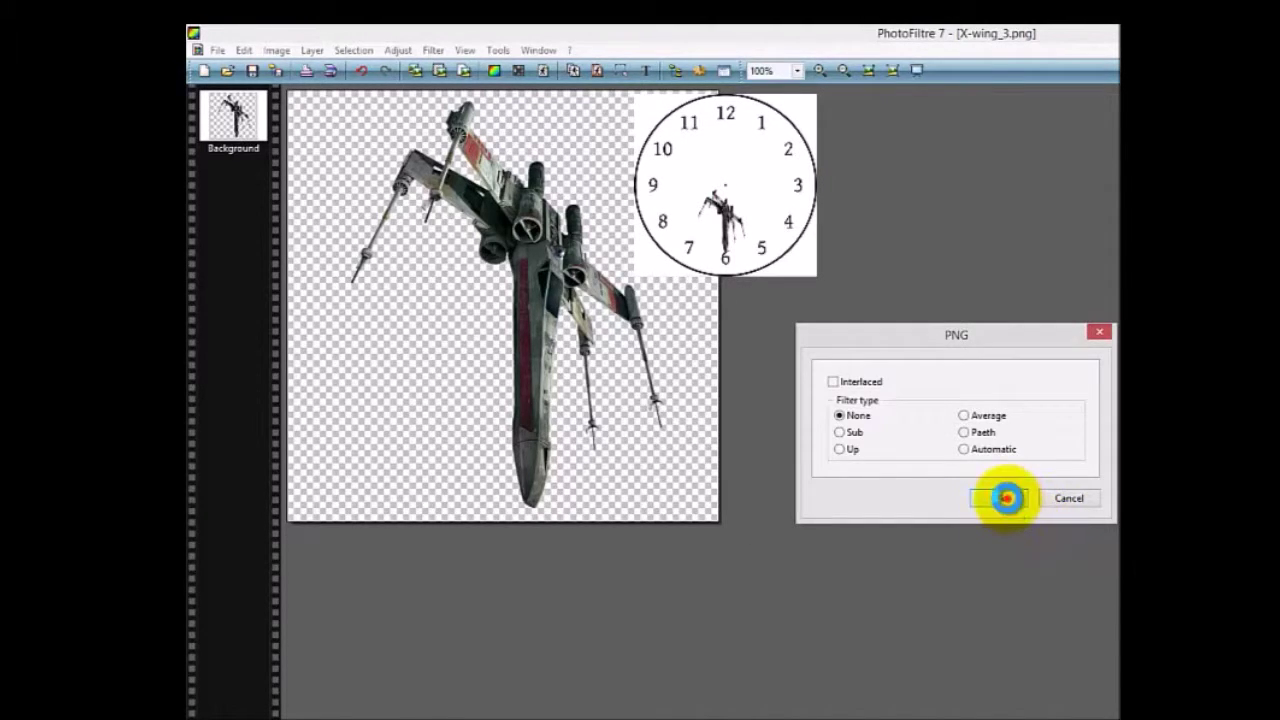
Rotate the nose-down background layer 90° clockwise so the X-wing faces left
{"action": "left_click", "coordinate": [275, 50]}
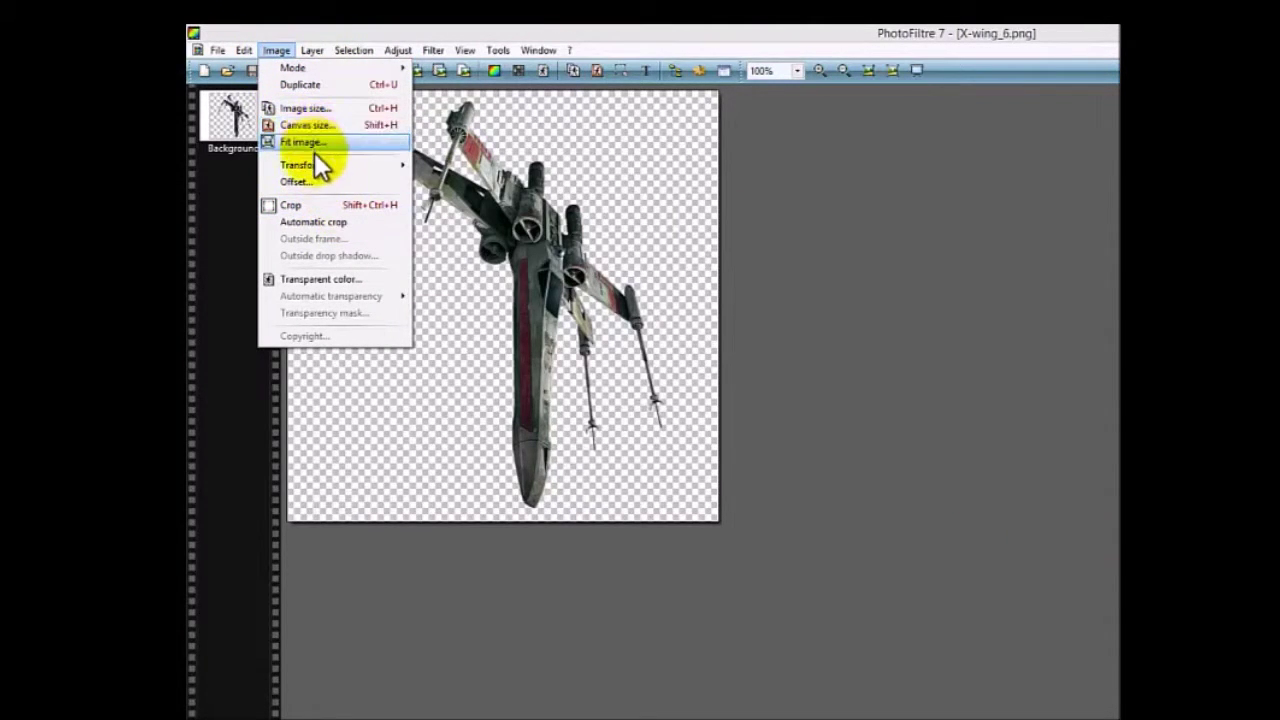
{"action": "mouse_move", "coordinate": [333, 163]}
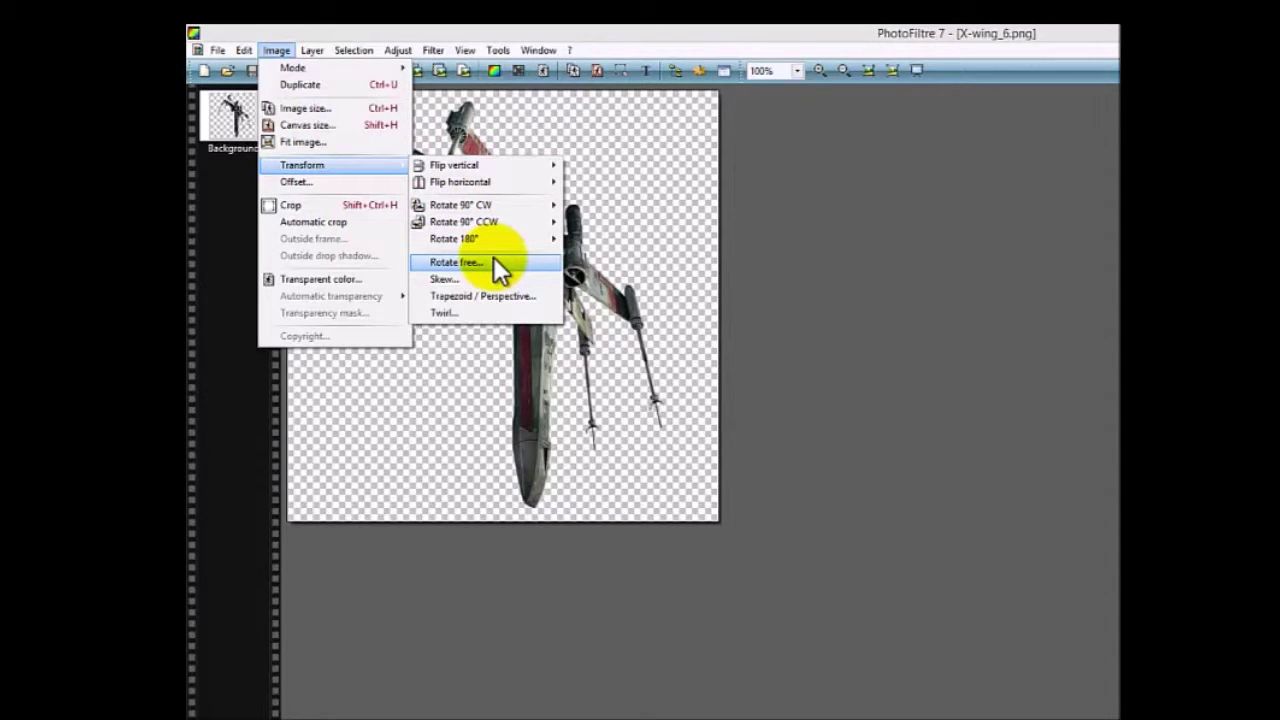
{"action": "mouse_move", "coordinate": [494, 207]}
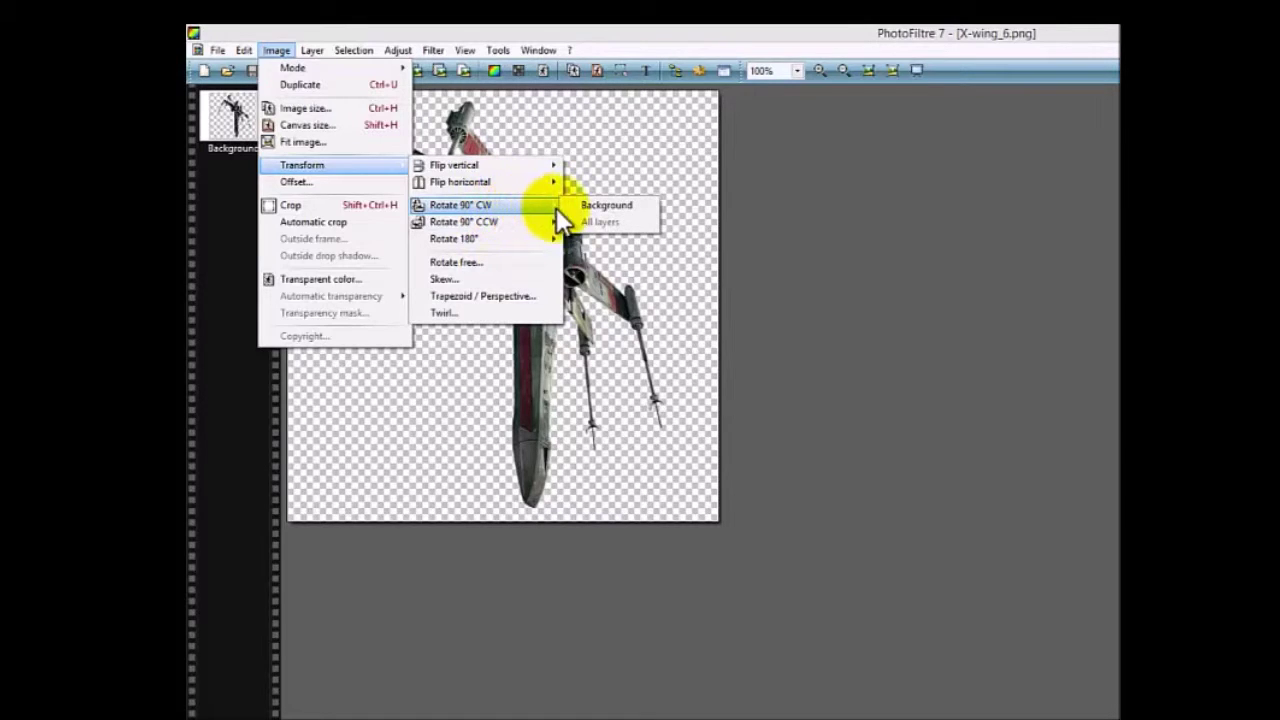
{"action": "left_click", "coordinate": [590, 207]}
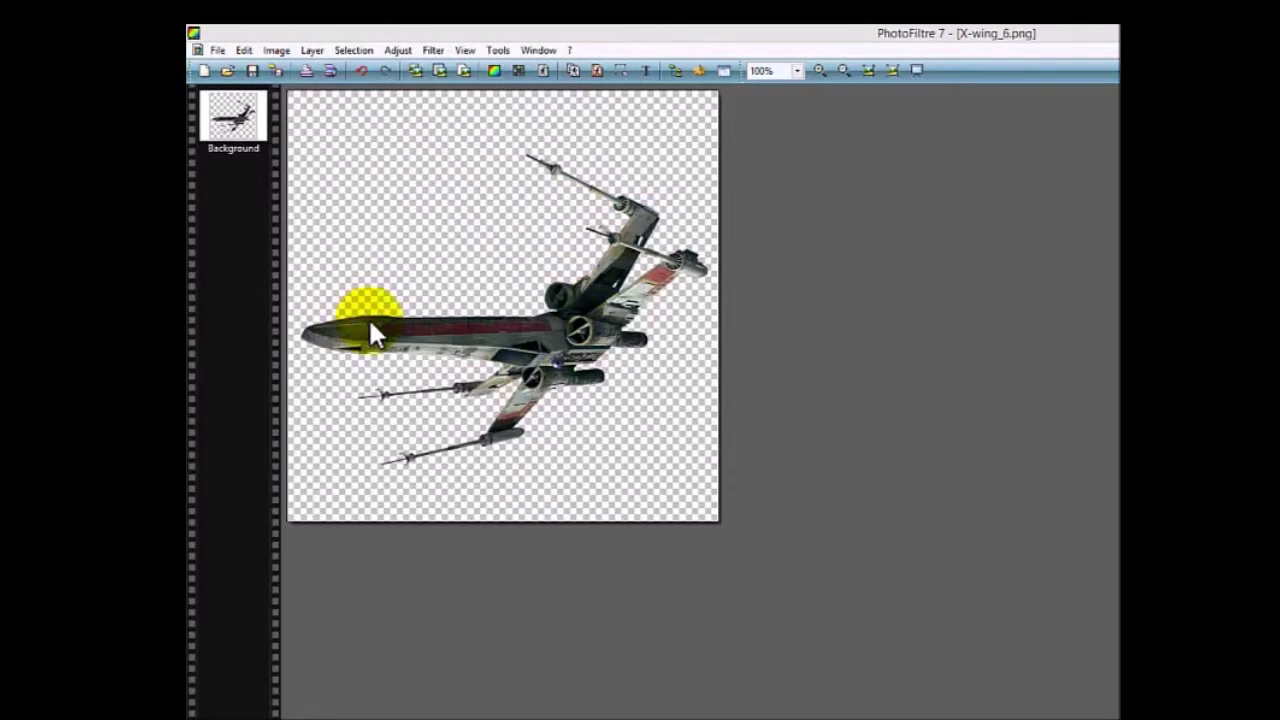
Save the left-facing X-wing as a new PNG named X-wing_9.png in the 2send folder, non-interlaced with no filter
{"action": "left_click", "coordinate": [218, 50]}
{"action": "left_click", "coordinate": [253, 157]}
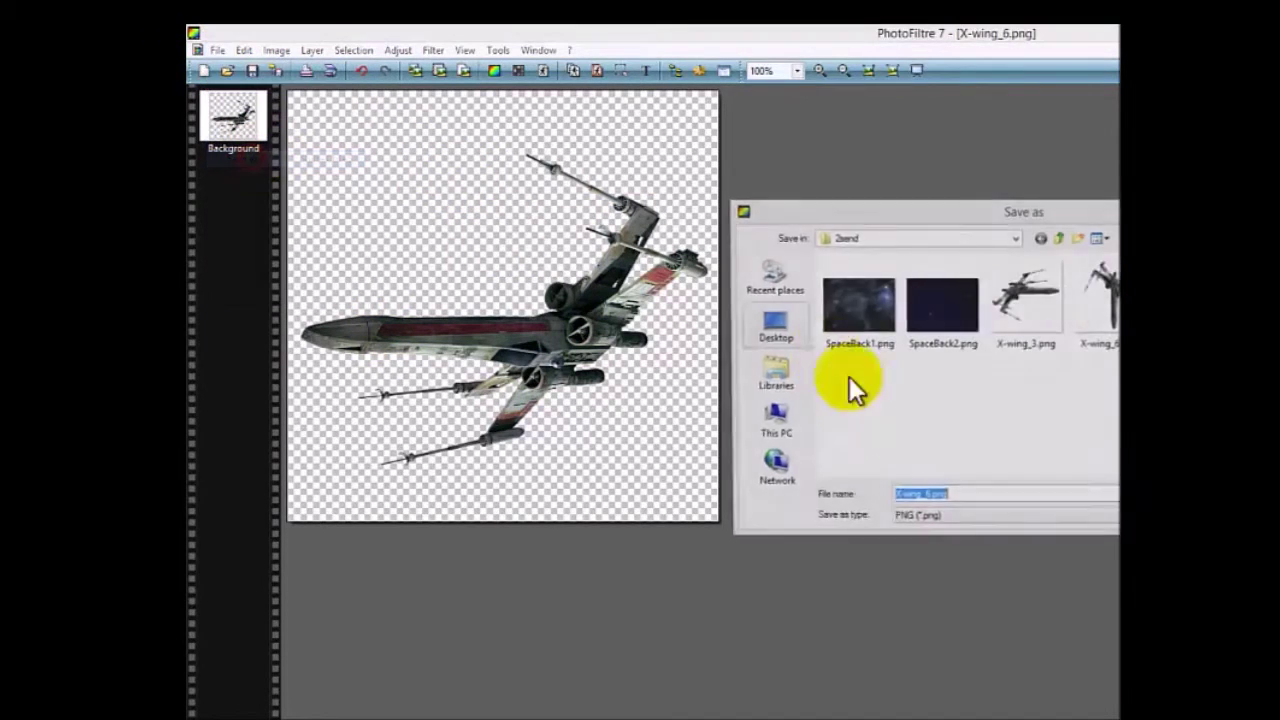
{"action": "left_click", "coordinate": [927, 496]}
{"action": "key", "text": "BackSpace"}
{"action": "type", "text": "7"}
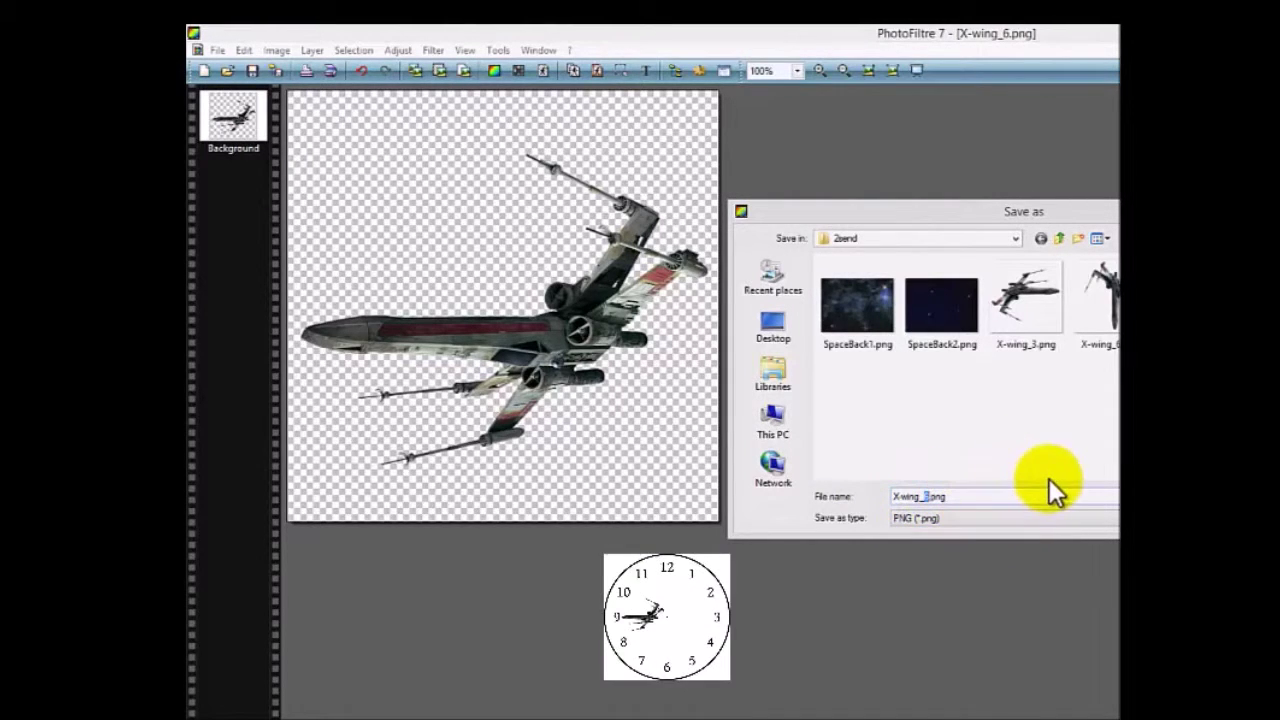
{"action": "key", "text": "Return"}
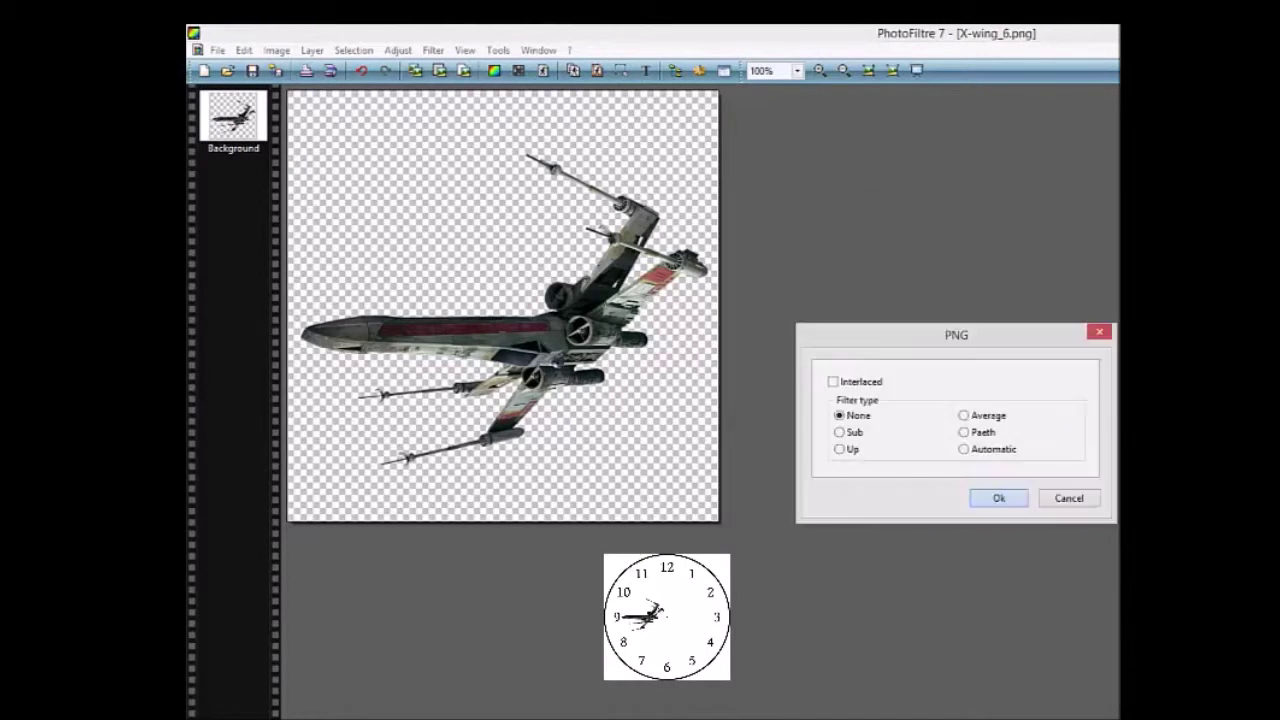
{"action": "left_click", "coordinate": [999, 498]}
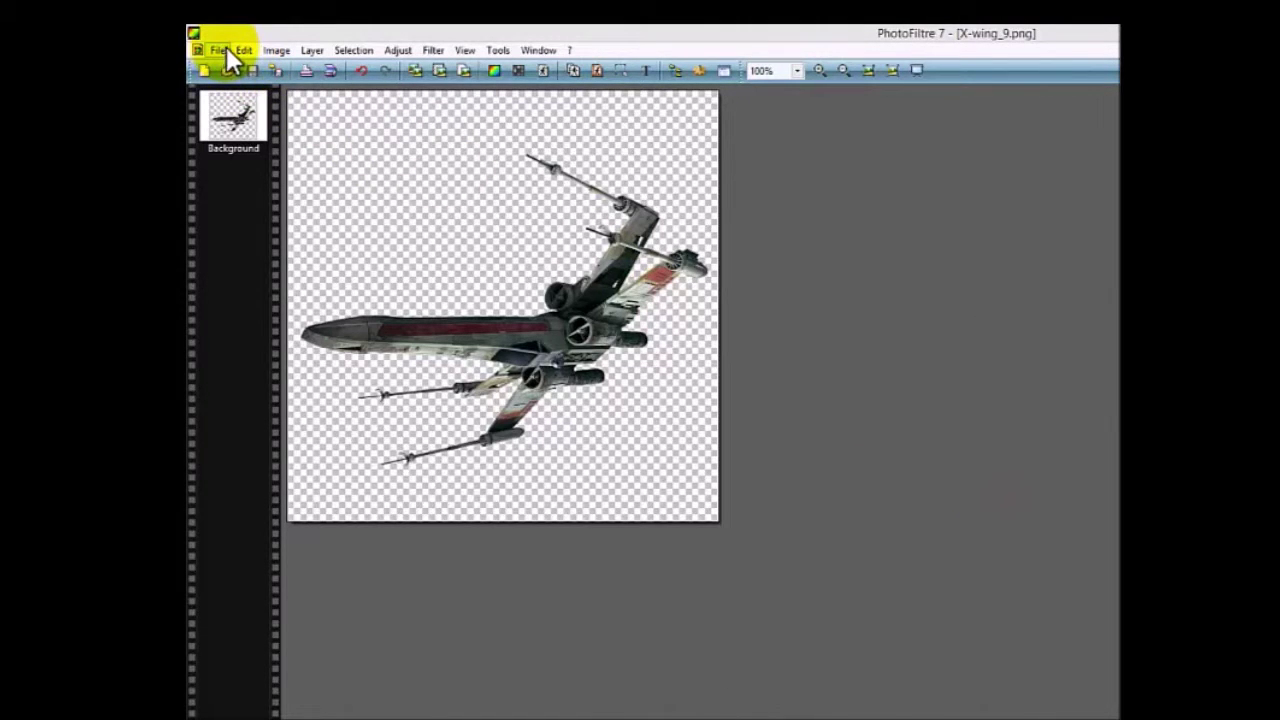
Rotate the left-facing background layer another 90° clockwise so the X-wing's nose points up
{"action": "left_click", "coordinate": [275, 50]}
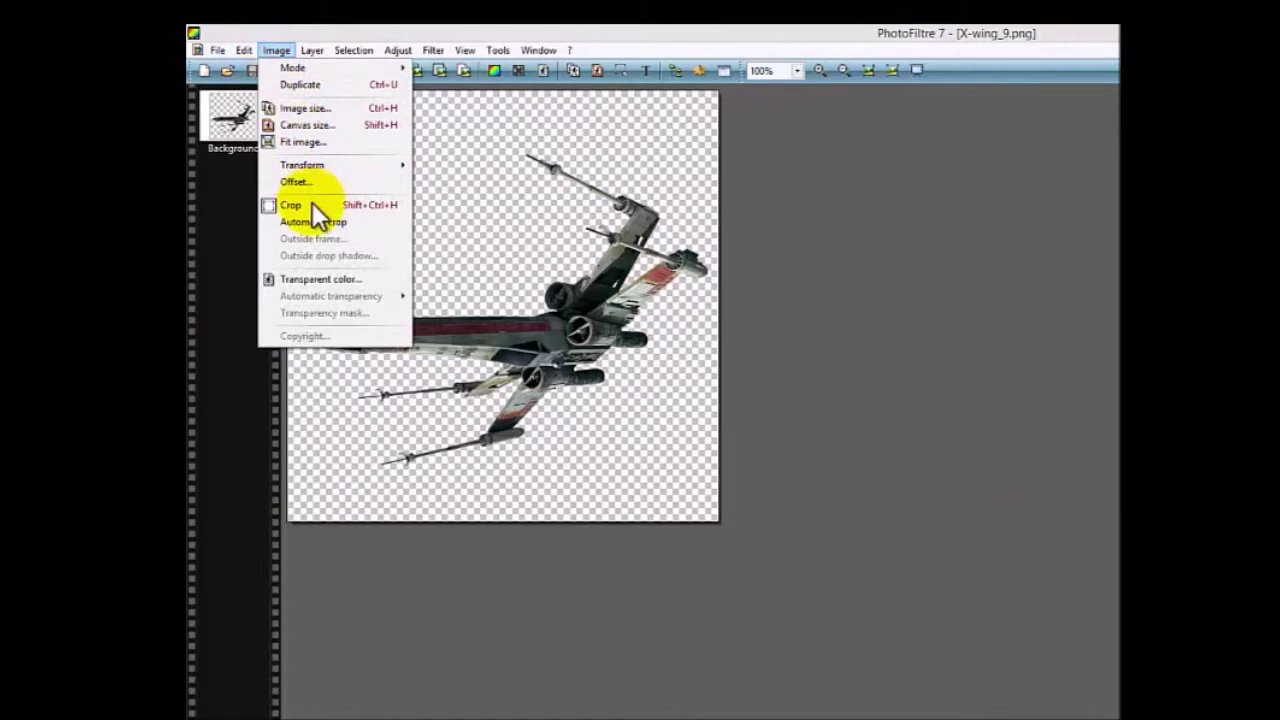
{"action": "left_click", "coordinate": [321, 165]}
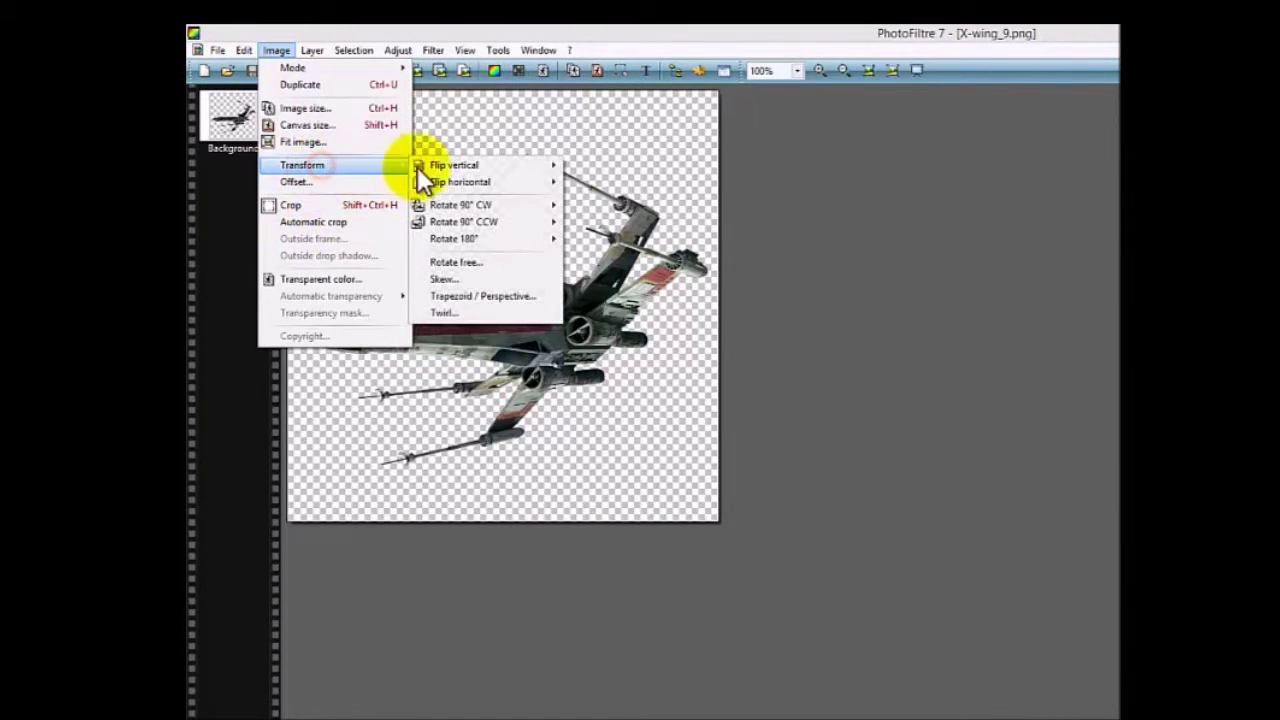
{"action": "mouse_move", "coordinate": [498, 207]}
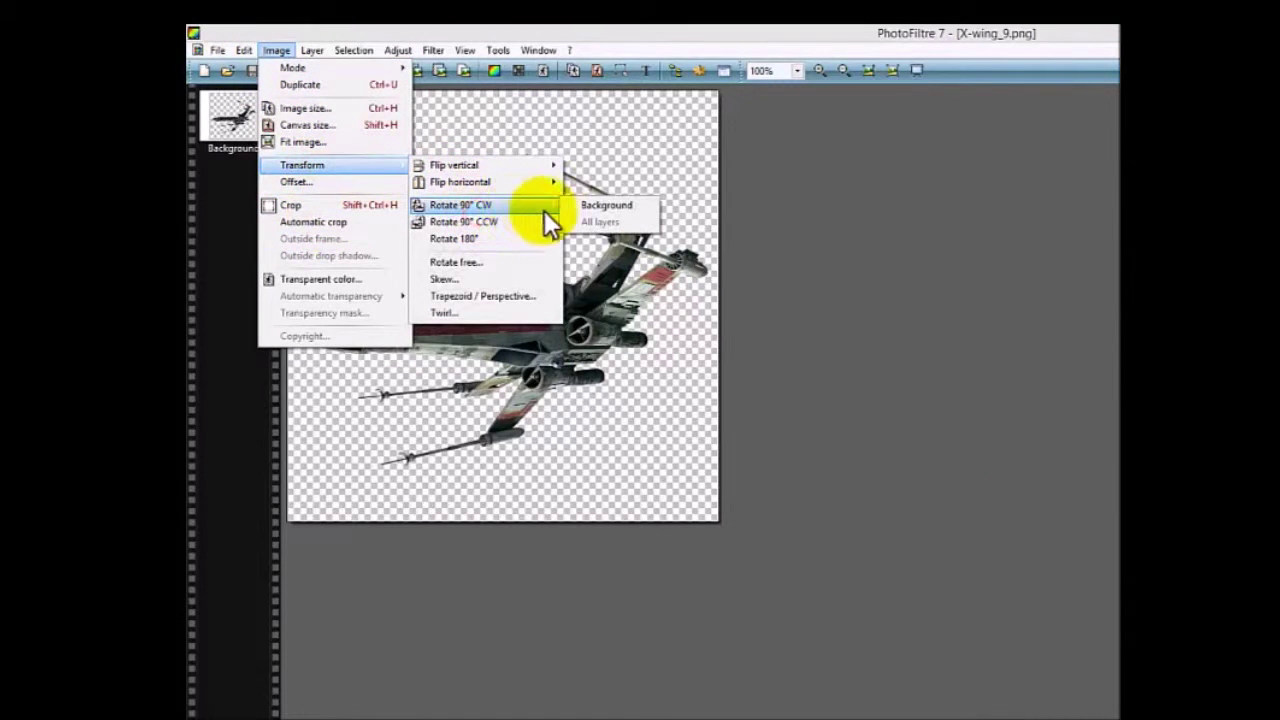
{"action": "left_click", "coordinate": [591, 211]}
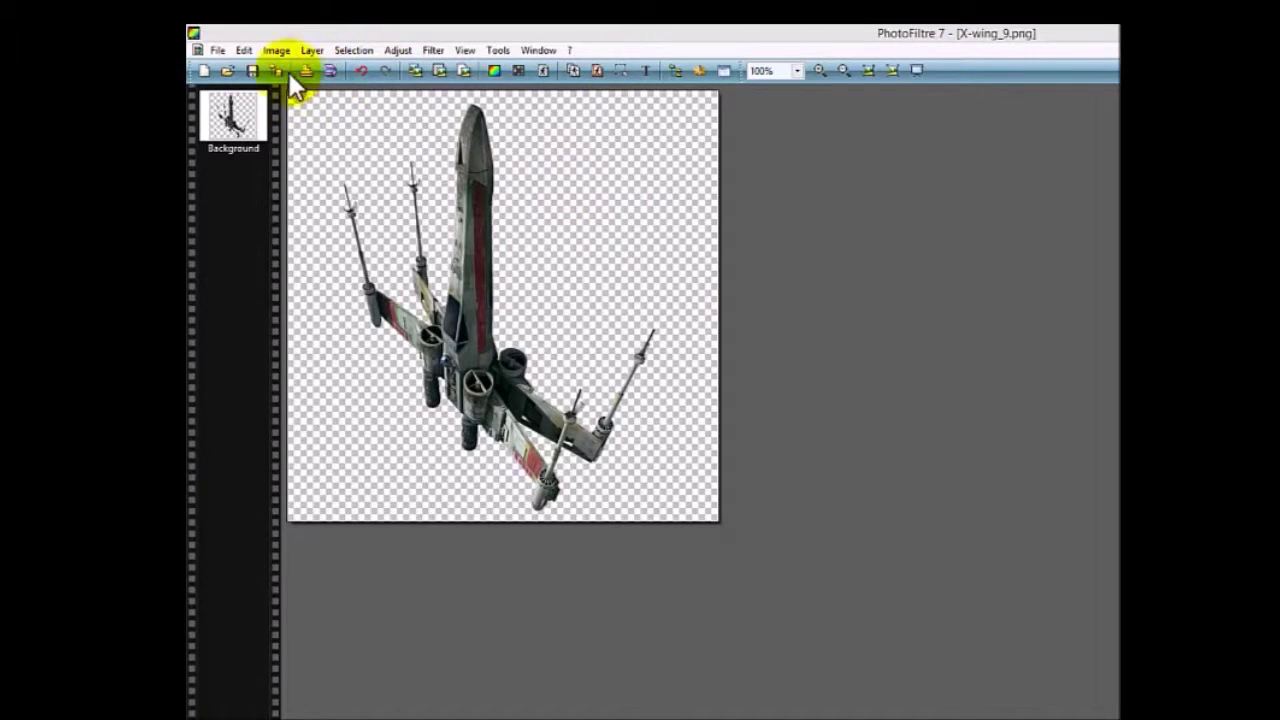
Save the nose-up X-wing as a new PNG named X-wing_12.png in the 2send folder, non-interlaced with no filter
{"action": "left_click", "coordinate": [217, 50]}
{"action": "left_click", "coordinate": [232, 157]}
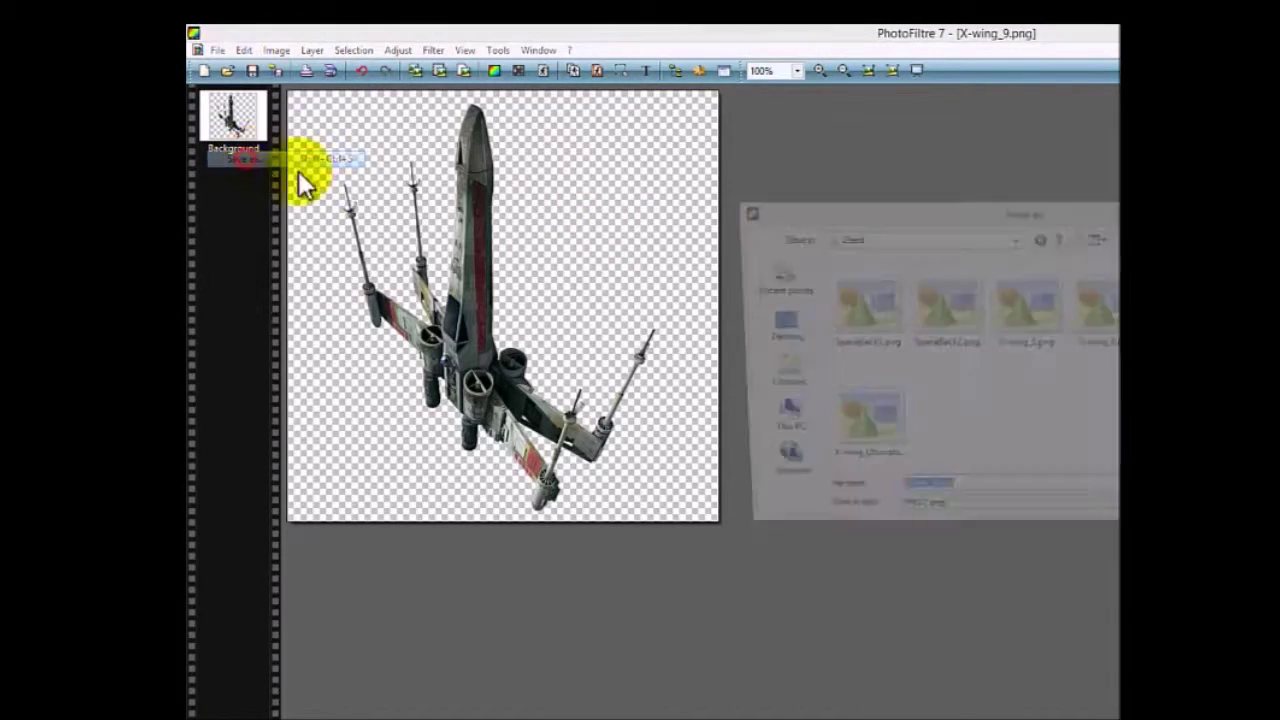
{"action": "left_click", "coordinate": [910, 496]}
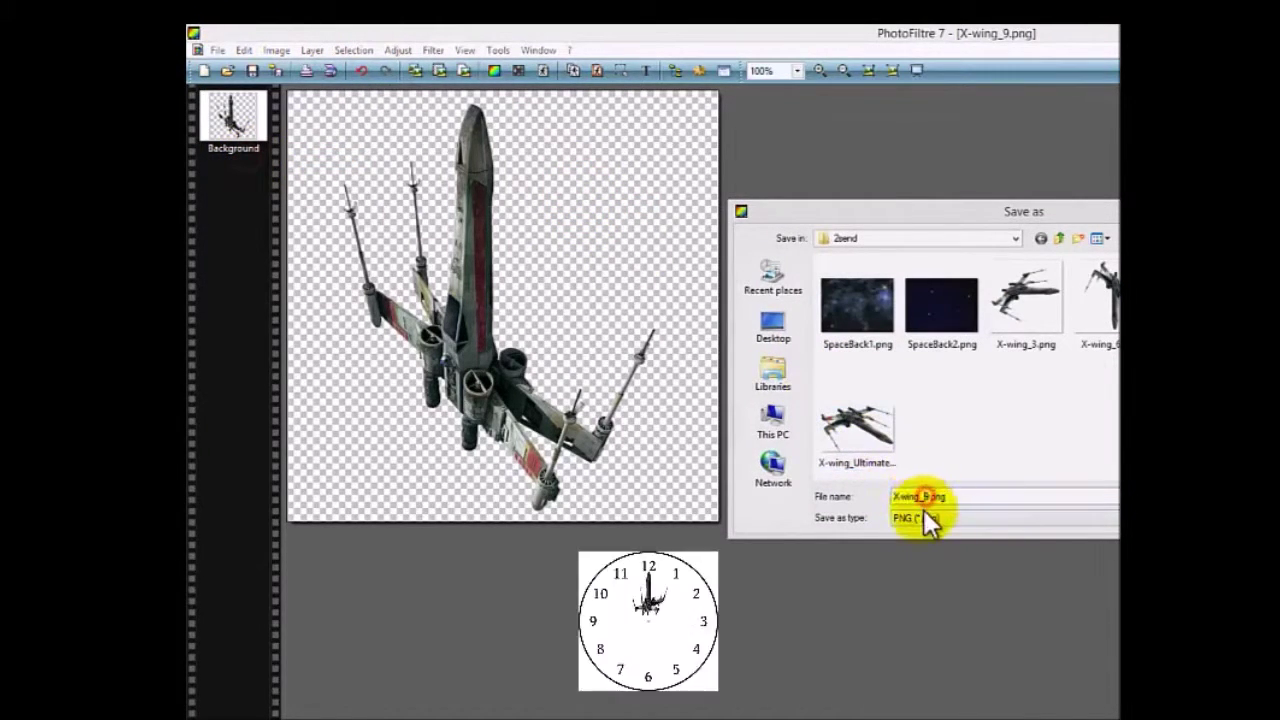
{"action": "key", "text": "BackSpace"}
{"action": "type", "text": "12"}
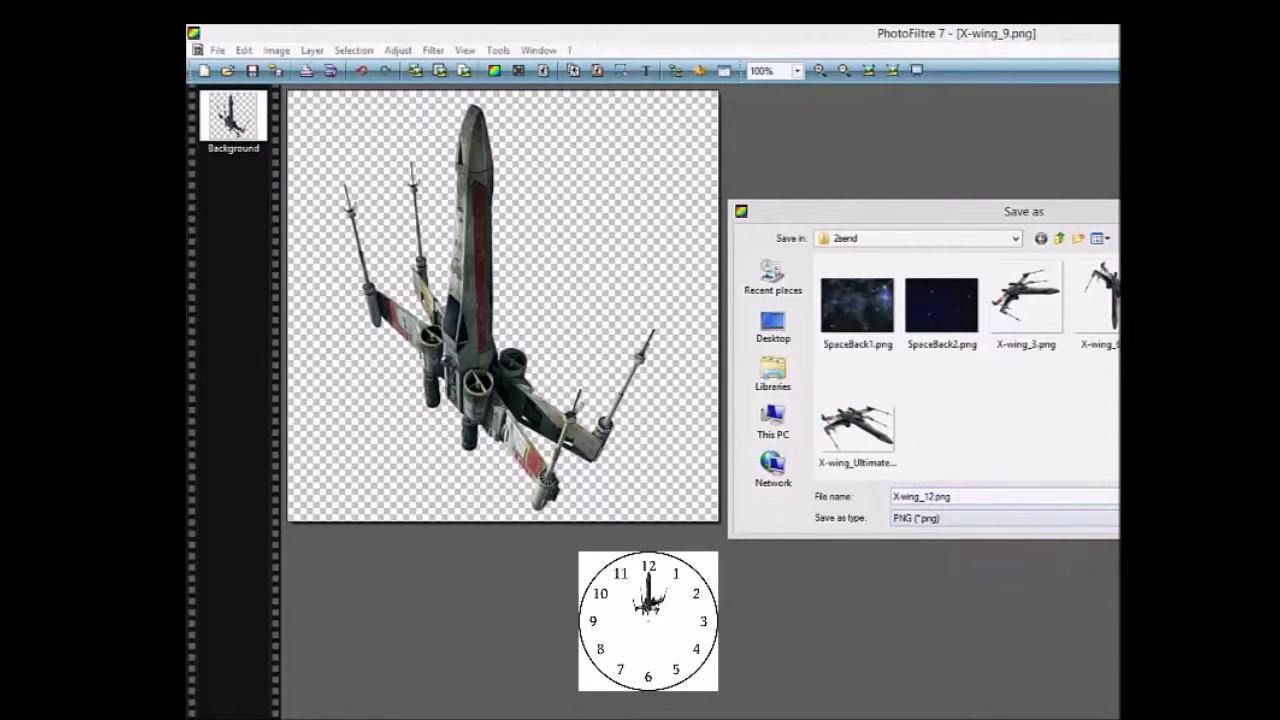
{"action": "key", "text": "Return"}
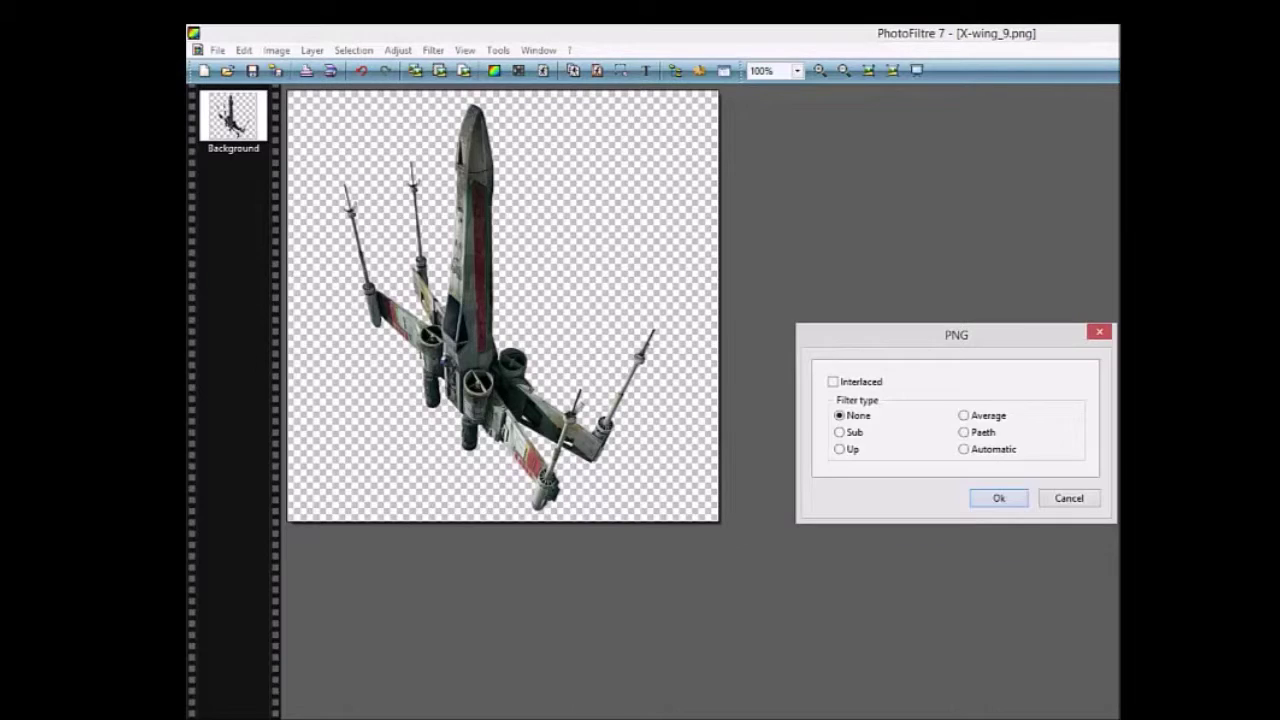
{"action": "left_click", "coordinate": [999, 498]}
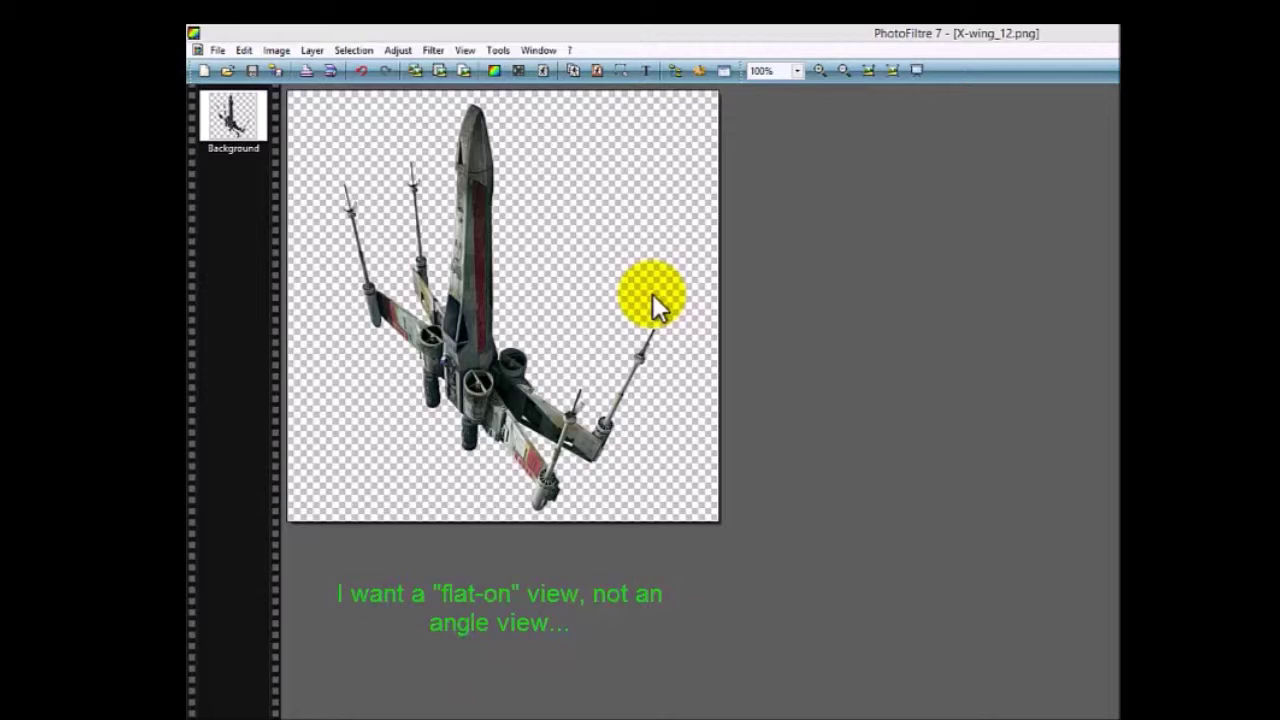
Skew the nose-up X-wing image 50% along the vertical axis with antialiasing on
{"action": "left_click", "coordinate": [277, 51]}
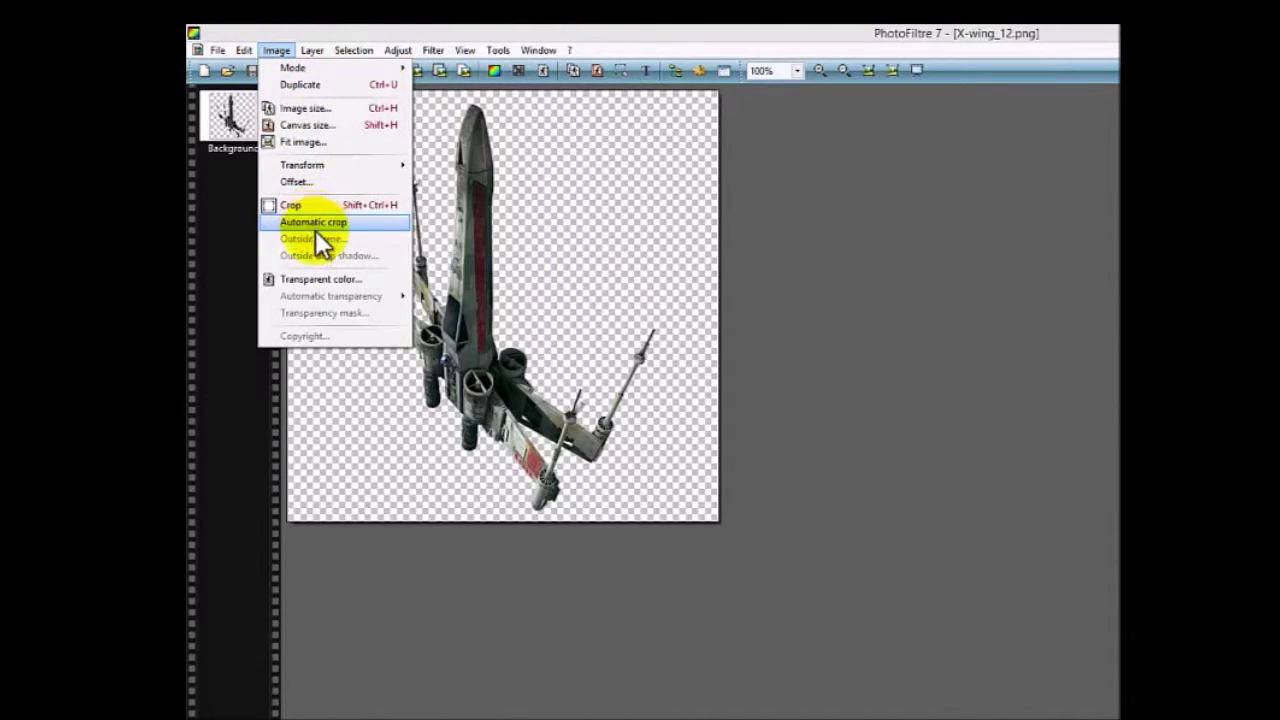
{"action": "mouse_move", "coordinate": [318, 166]}
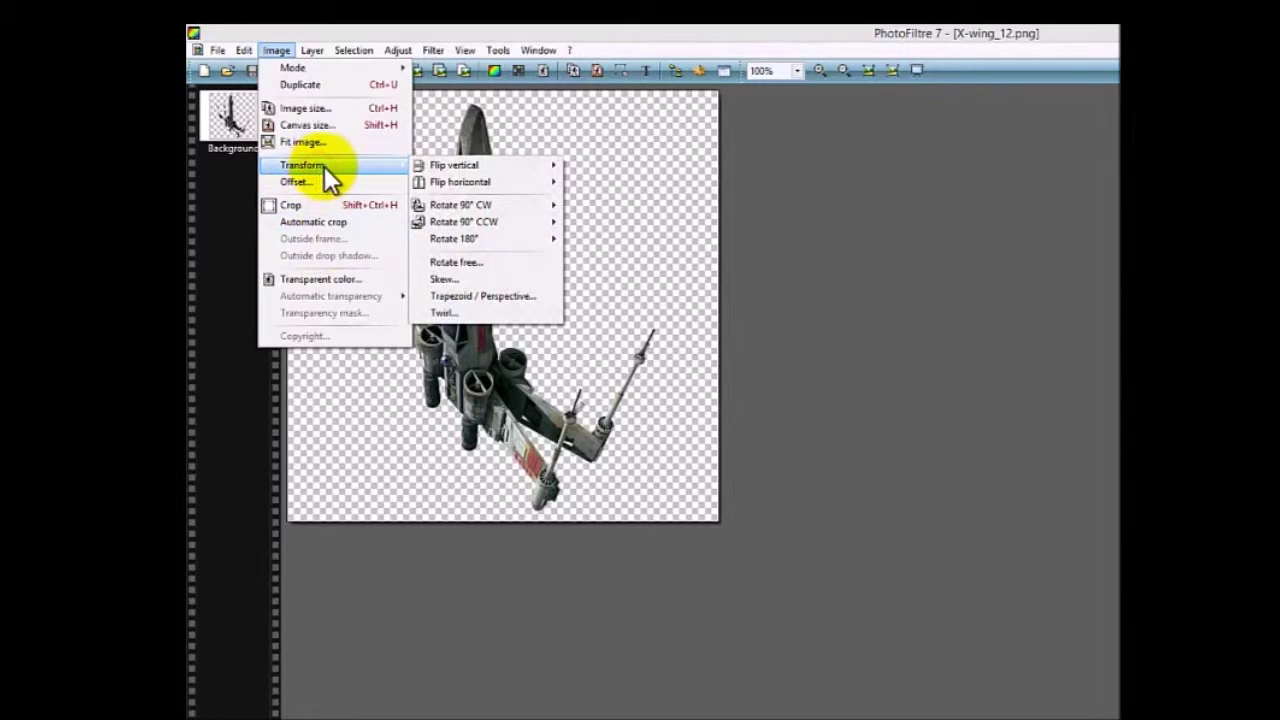
{"action": "left_click", "coordinate": [499, 280]}
{"action": "left_click", "coordinate": [1070, 494]}
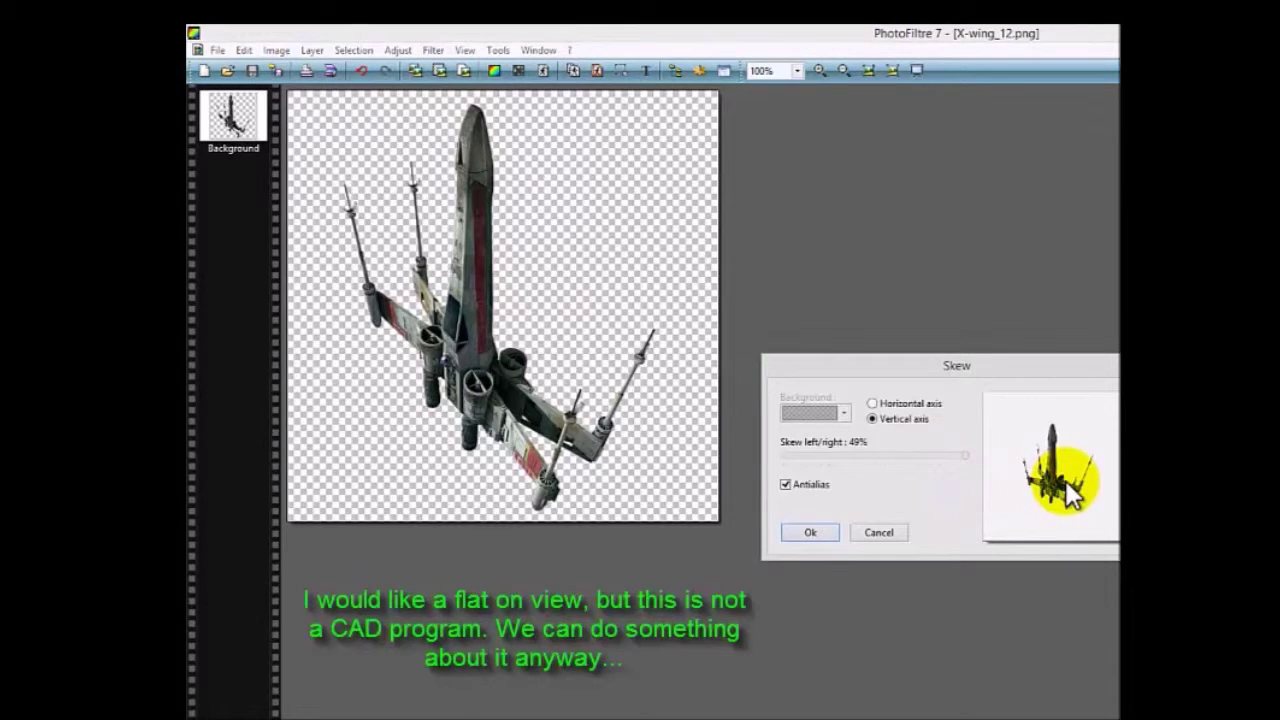
{"action": "left_click", "coordinate": [582, 482]}
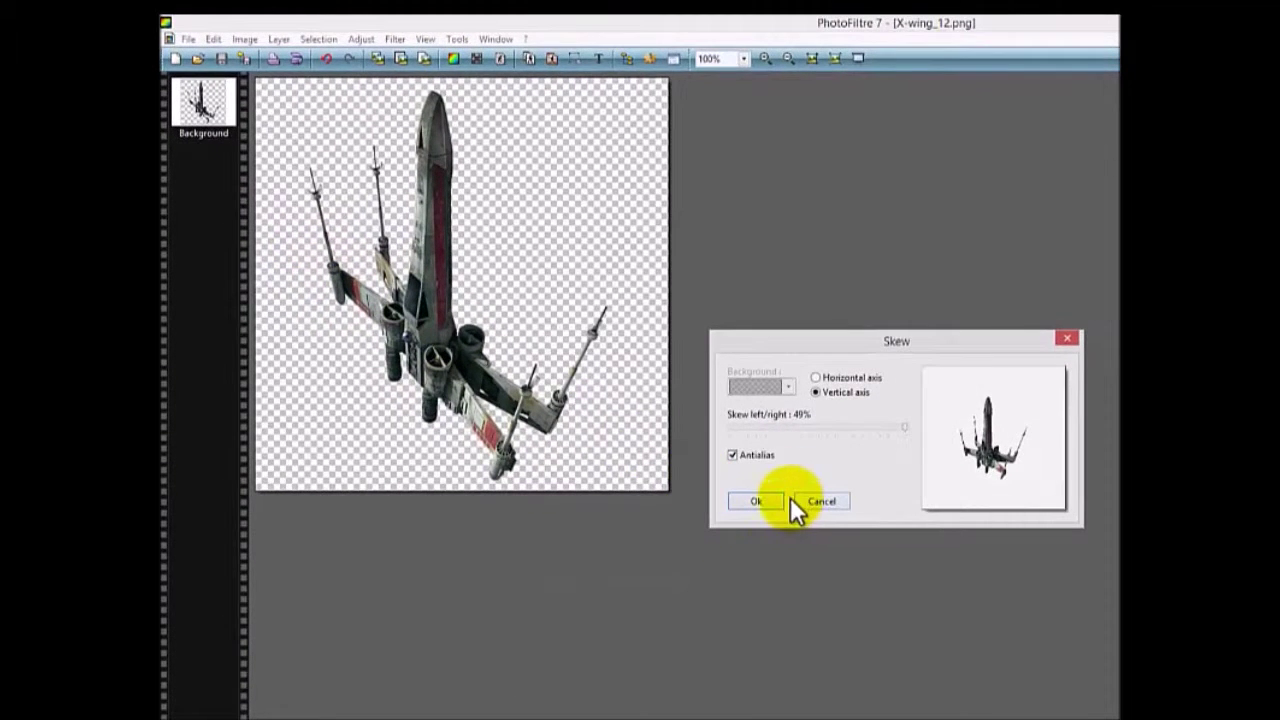
{"action": "left_click_drag", "start_coordinate": [835, 430], "coordinate": [922, 428]}
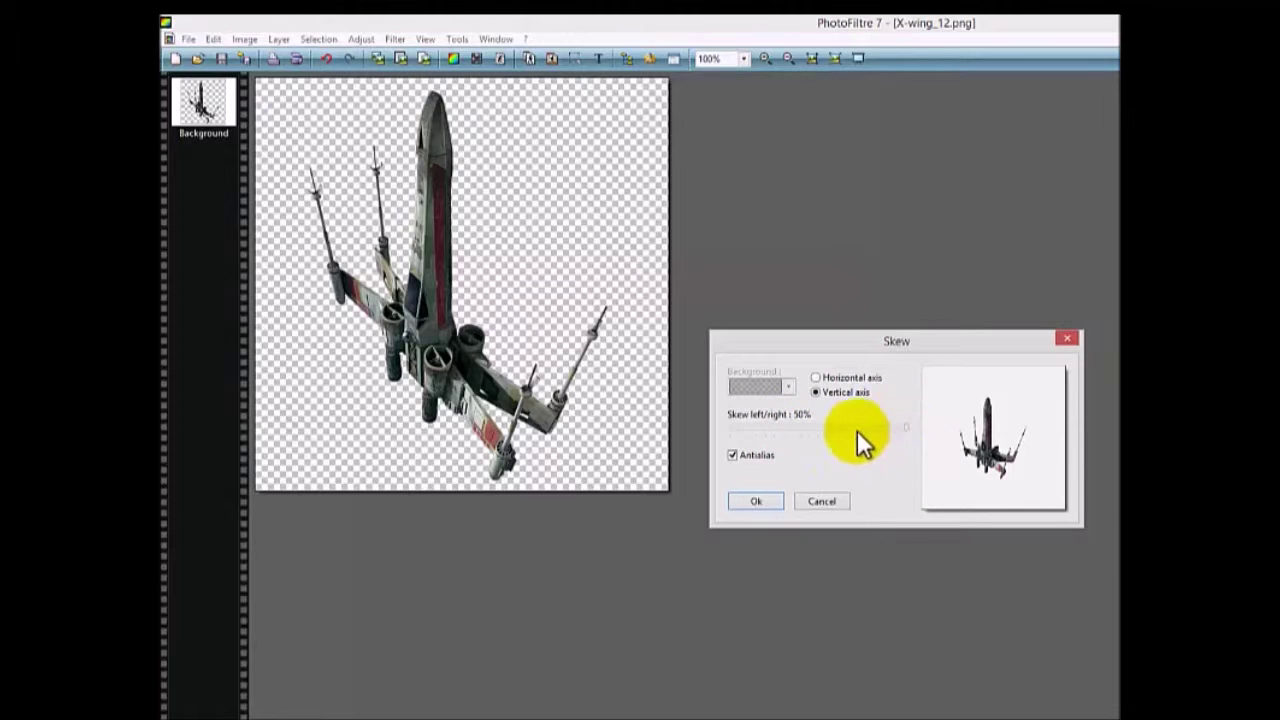
{"action": "left_click_drag", "start_coordinate": [906, 426], "coordinate": [718, 429]}
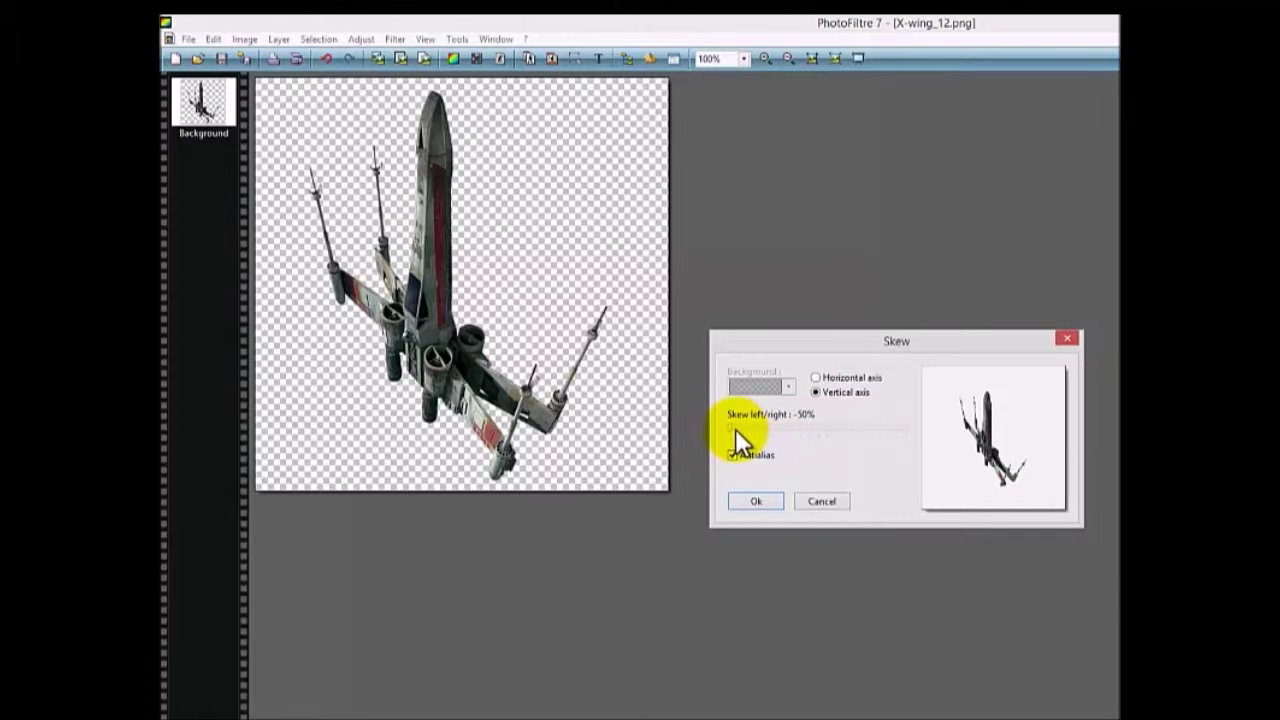
{"action": "left_click_drag", "start_coordinate": [734, 426], "coordinate": [927, 428]}
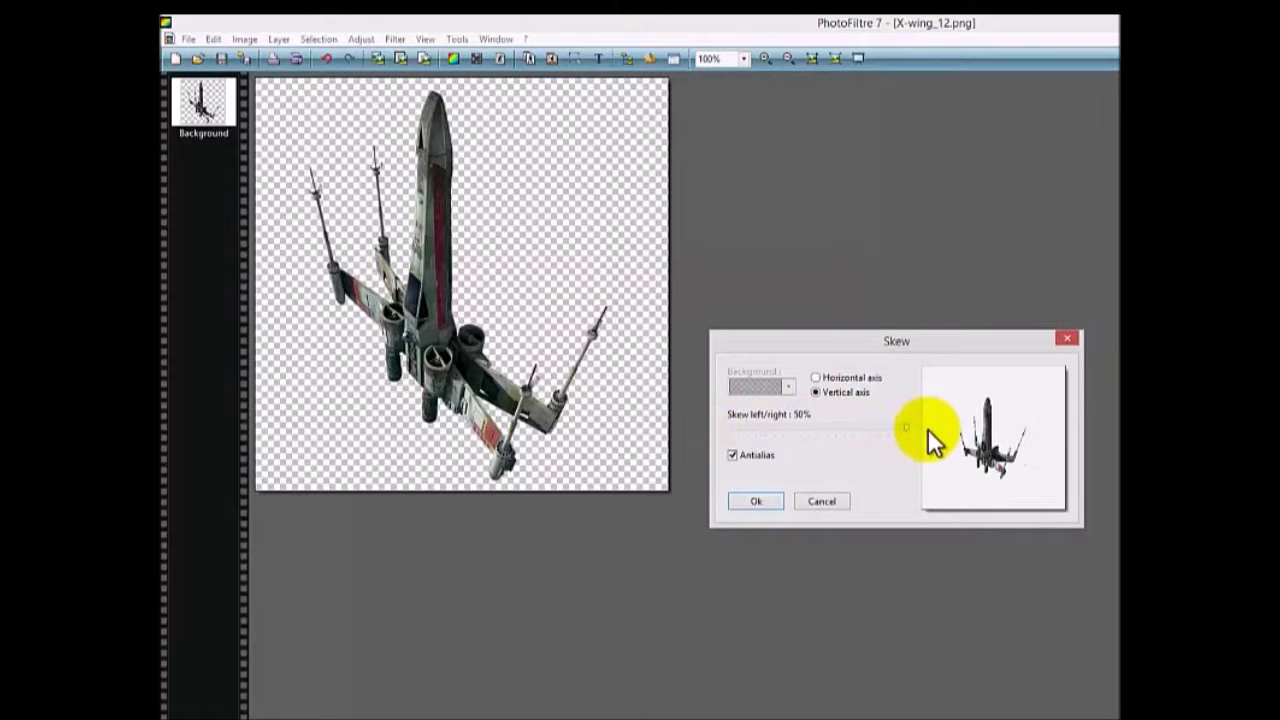
{"action": "left_click", "coordinate": [754, 499]}
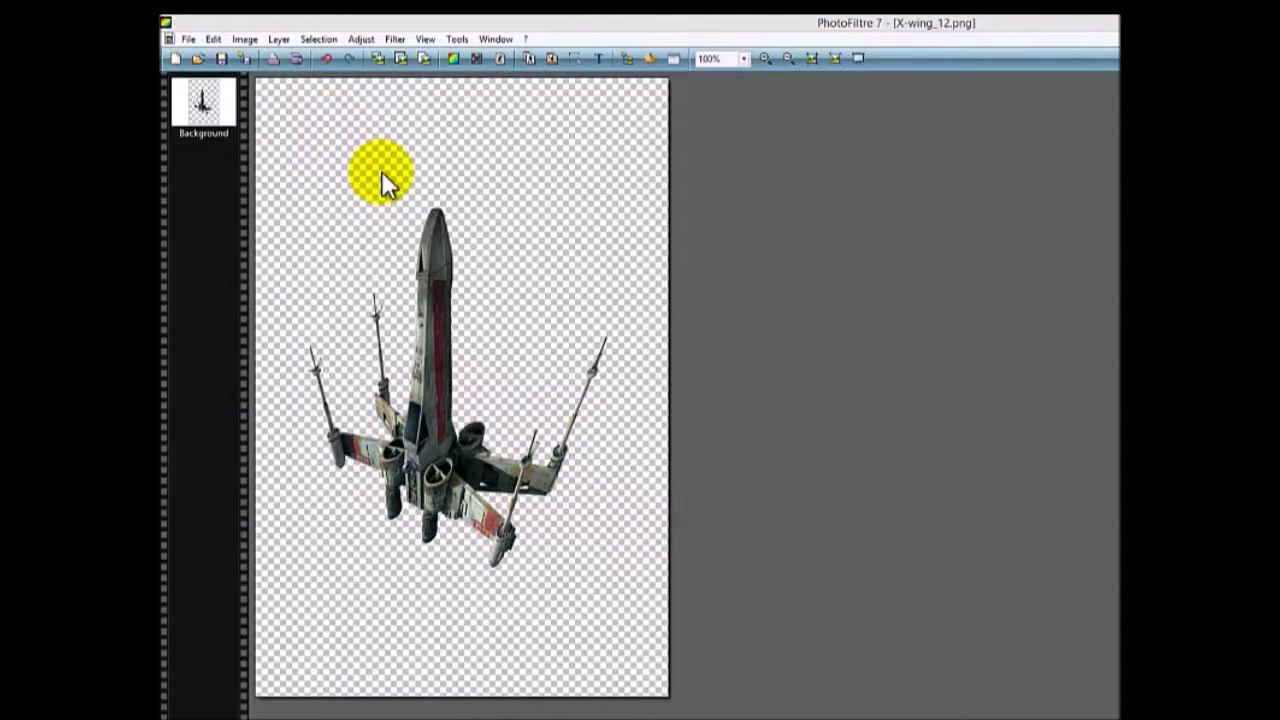
Apply a second skew of 50% along the vertical axis to flatten the X-wing's wings further
{"action": "left_click", "coordinate": [247, 39]}
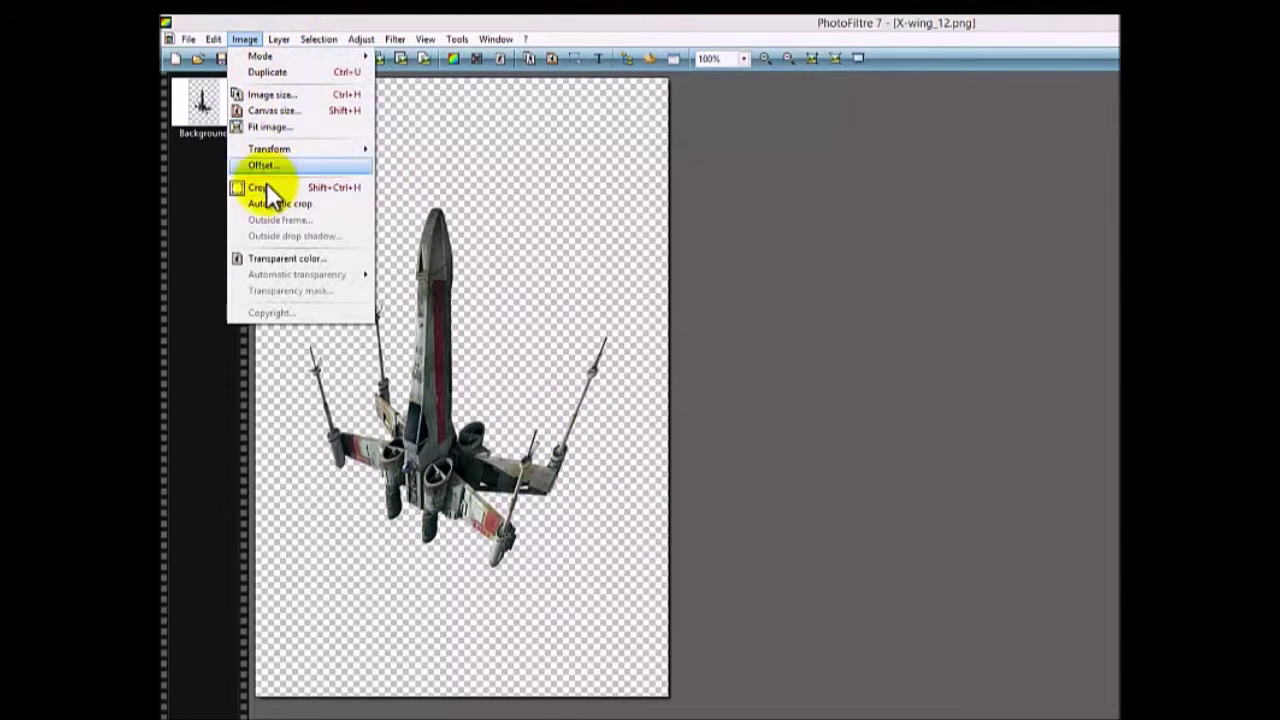
{"action": "mouse_move", "coordinate": [276, 150]}
{"action": "left_click", "coordinate": [430, 259]}
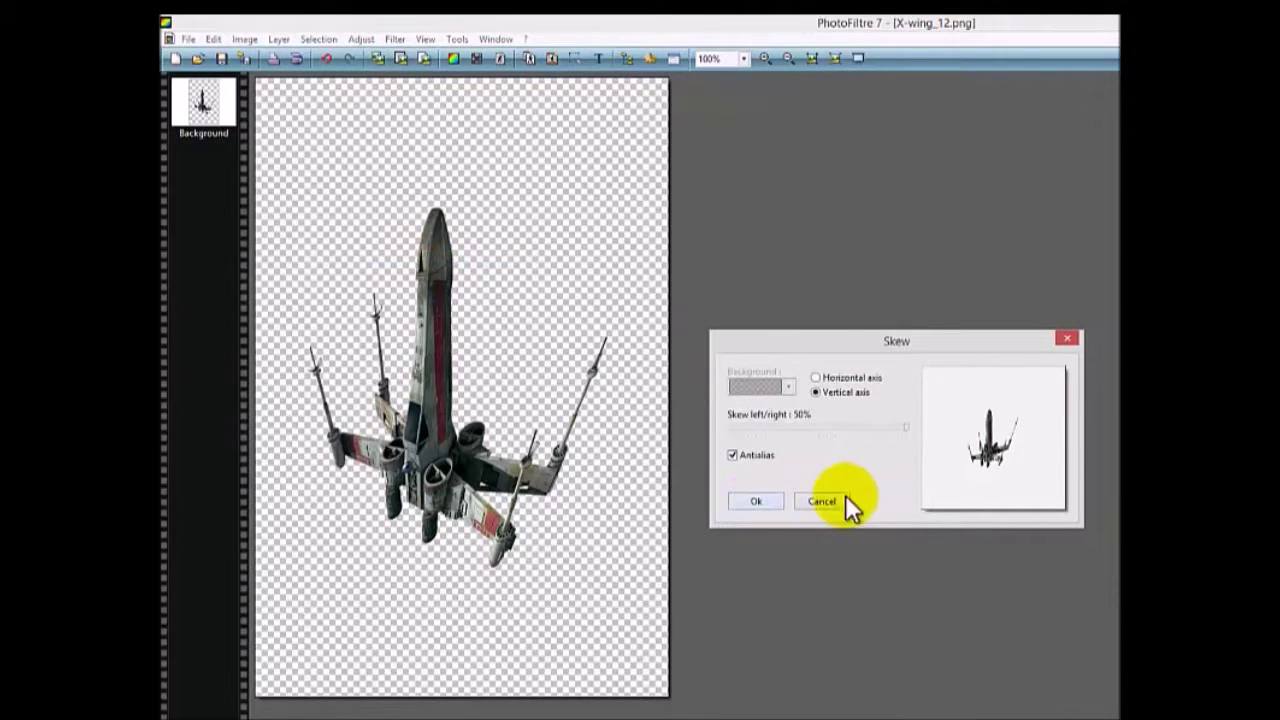
{"action": "left_click", "coordinate": [758, 501]}
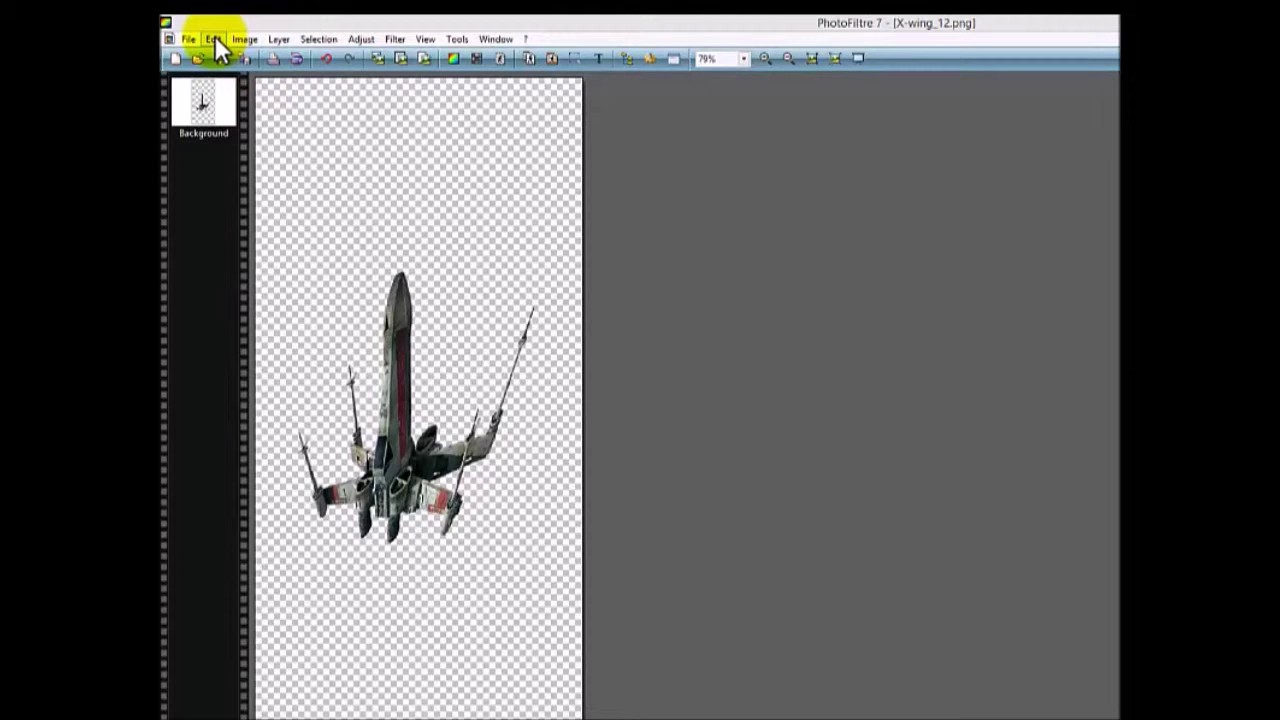
Crop the skewed image to a rectangle fitted closely around the X-wing, starting just above its nose
{"action": "left_click", "coordinate": [240, 40]}
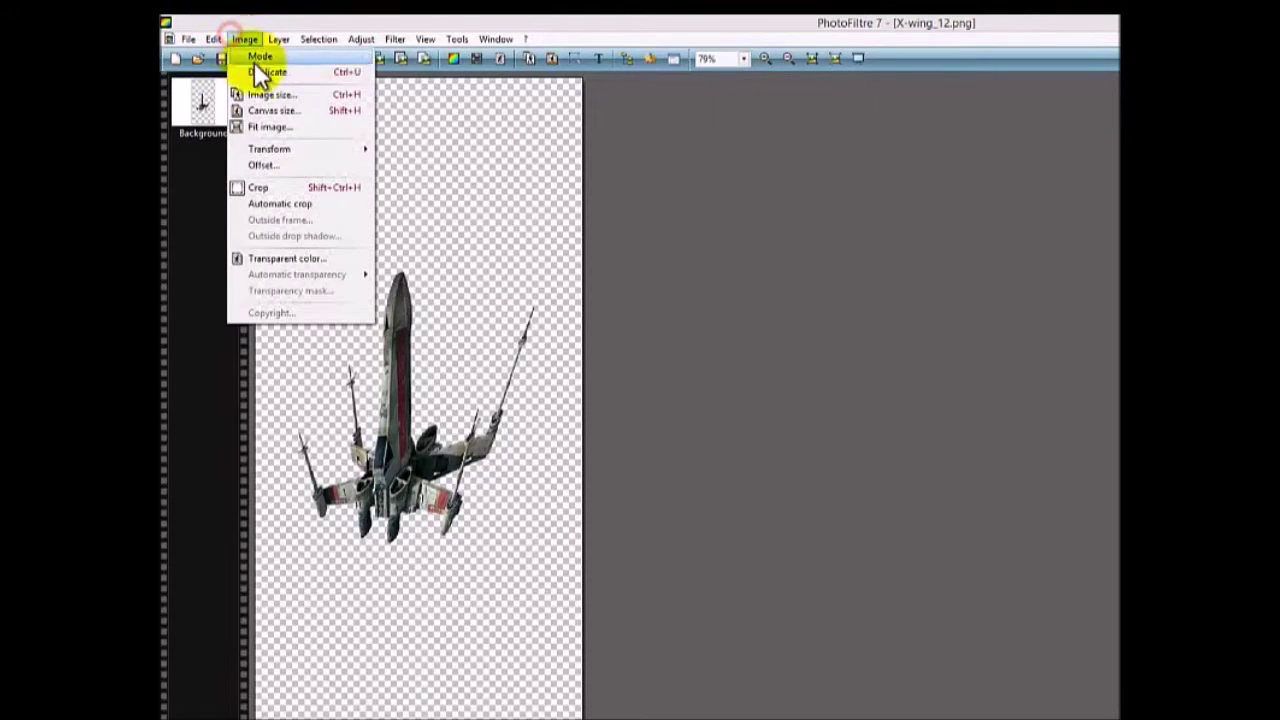
{"action": "left_click", "coordinate": [258, 188]}
{"action": "left_click_drag", "start_coordinate": [294, 266], "coordinate": [514, 543]}
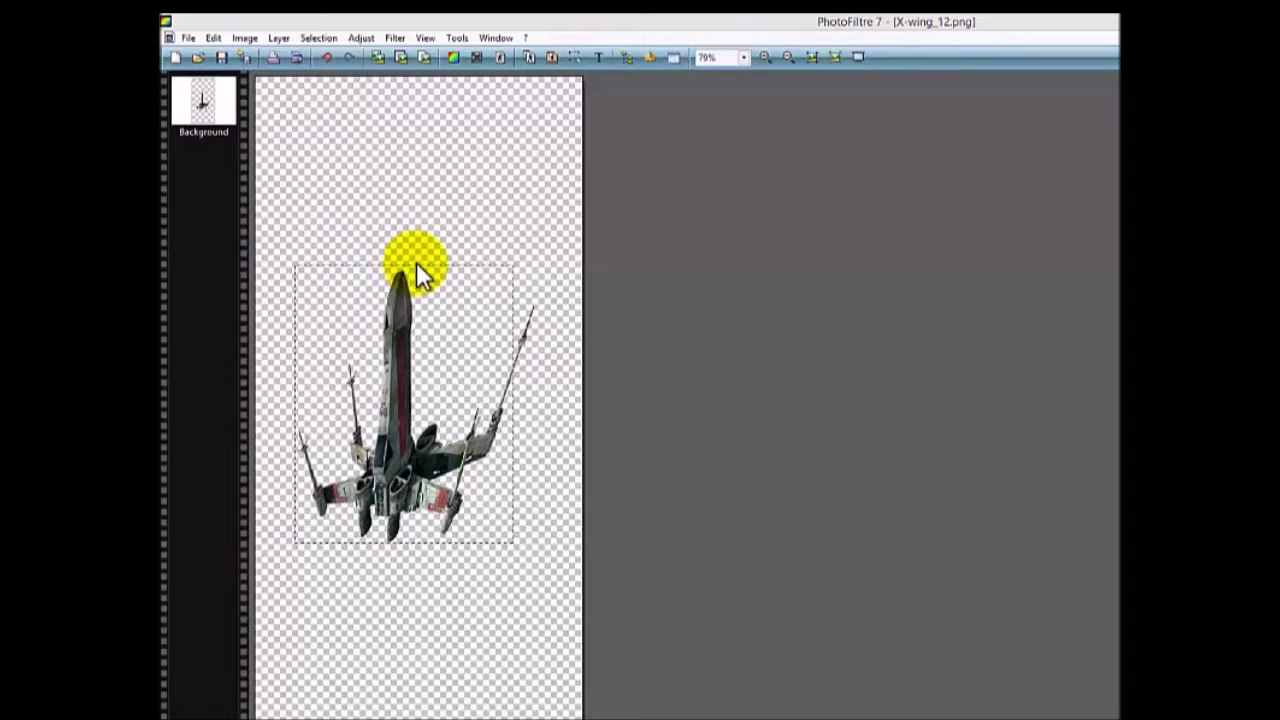
{"action": "left_click_drag", "start_coordinate": [416, 265], "coordinate": [418, 270]}
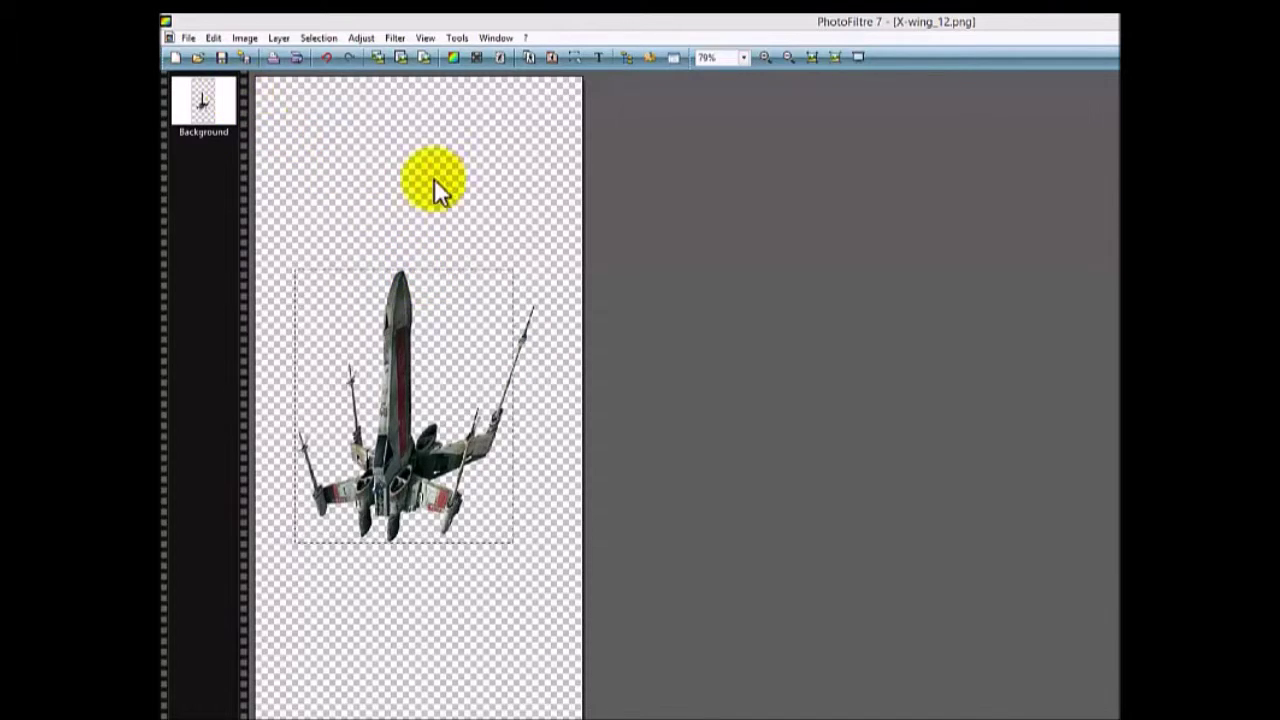
{"action": "right_click", "coordinate": [445, 322]}
{"action": "left_click", "coordinate": [493, 350]}
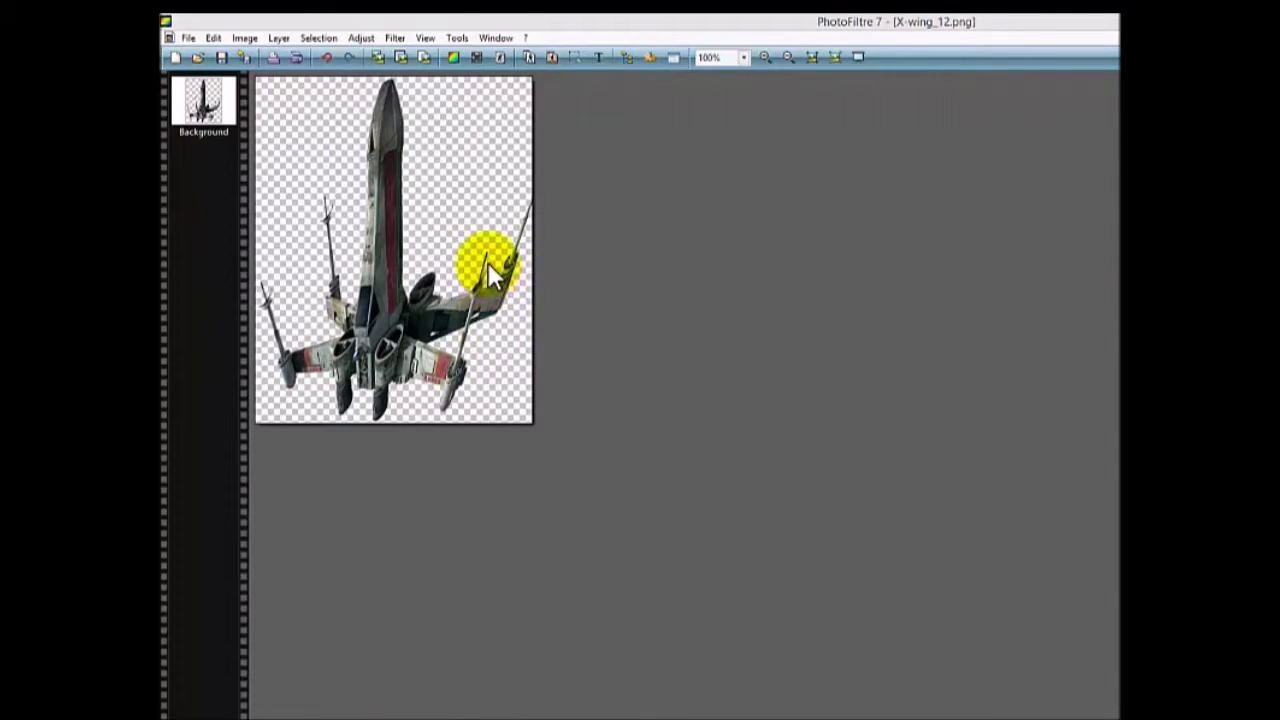
{"action": "left_click", "coordinate": [247, 39]}
{"action": "left_click", "coordinate": [266, 95]}
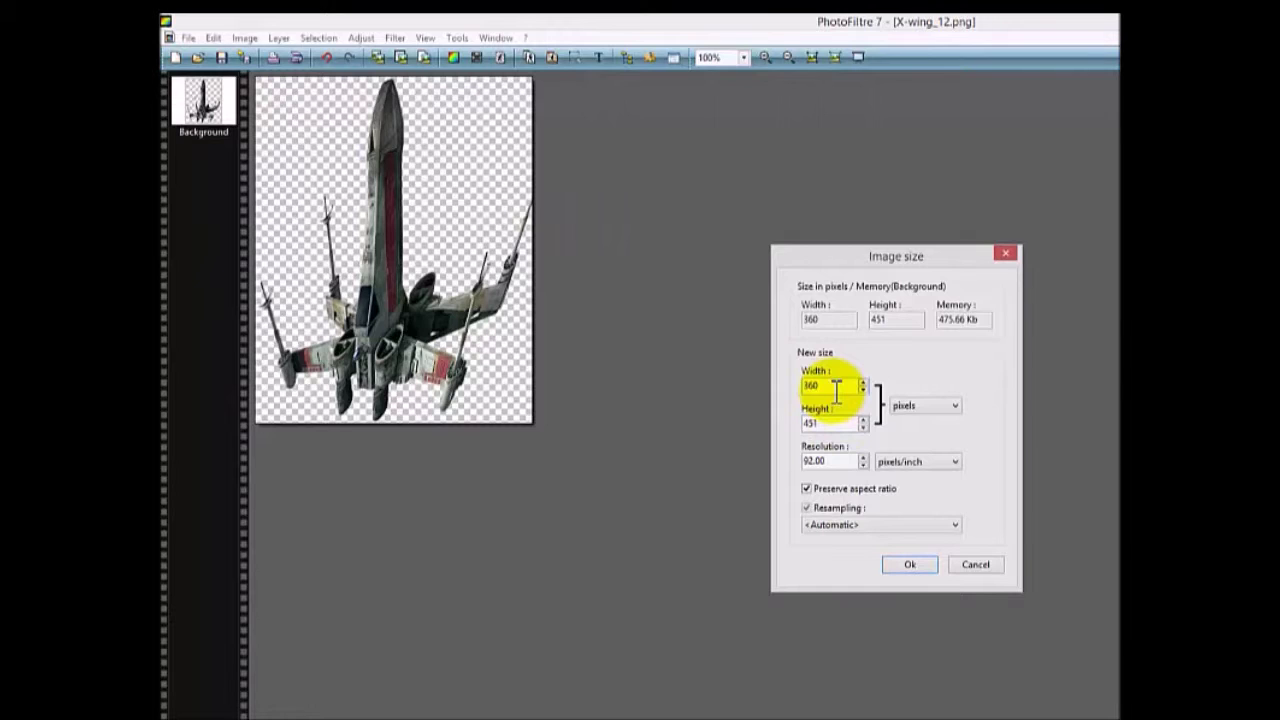
{"action": "key", "text": "Escape"}
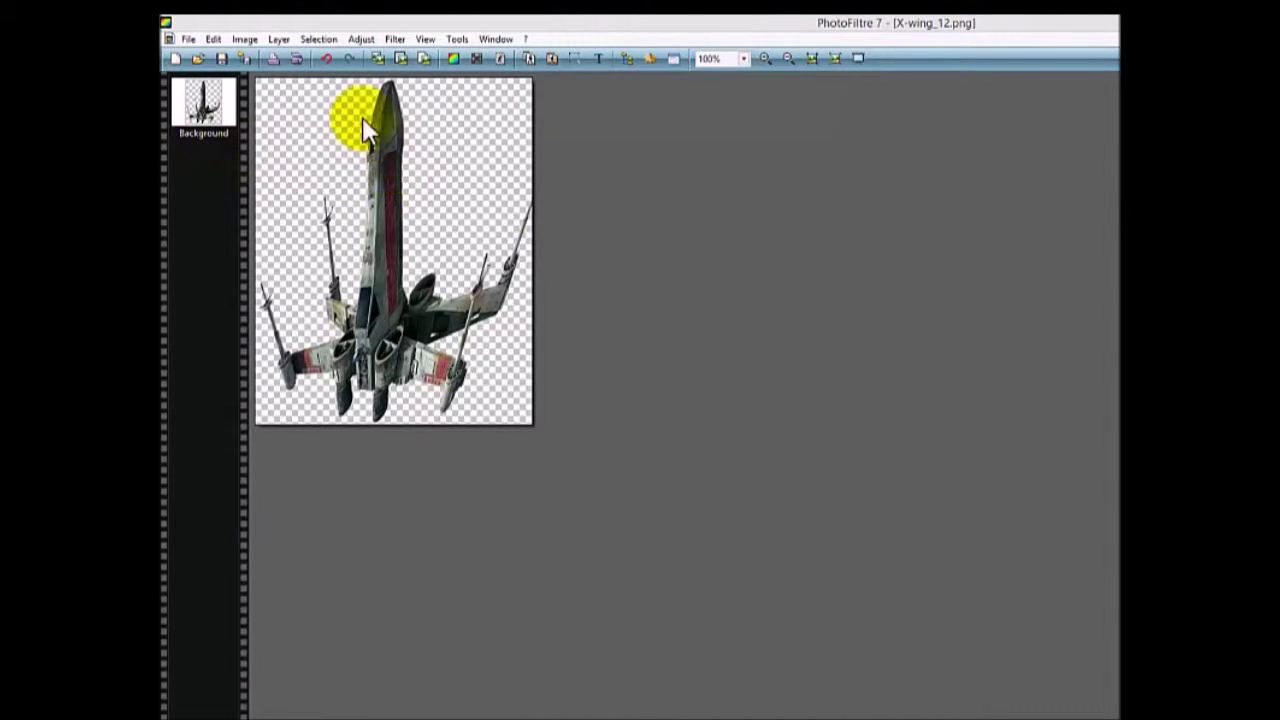
Resize the cropped X-wing image to a height of 480 pixels, preserving the aspect ratio
{"action": "left_click", "coordinate": [244, 39]}
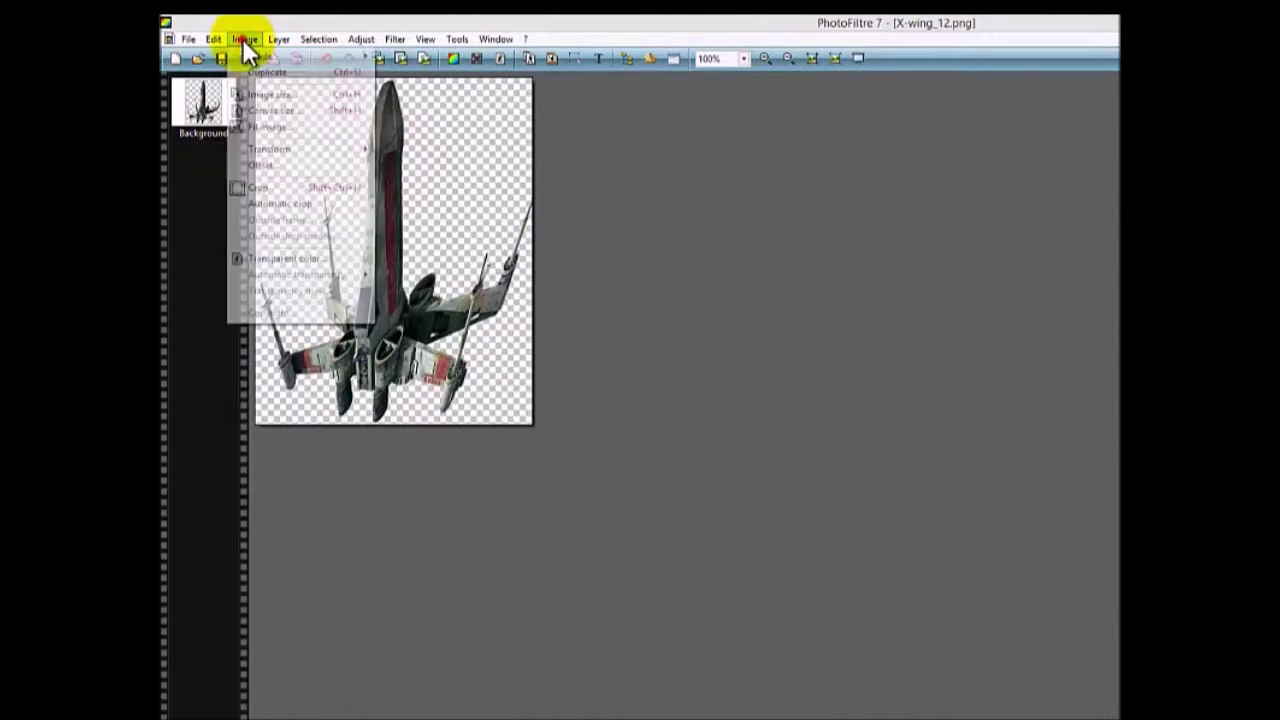
{"action": "left_click", "coordinate": [271, 95]}
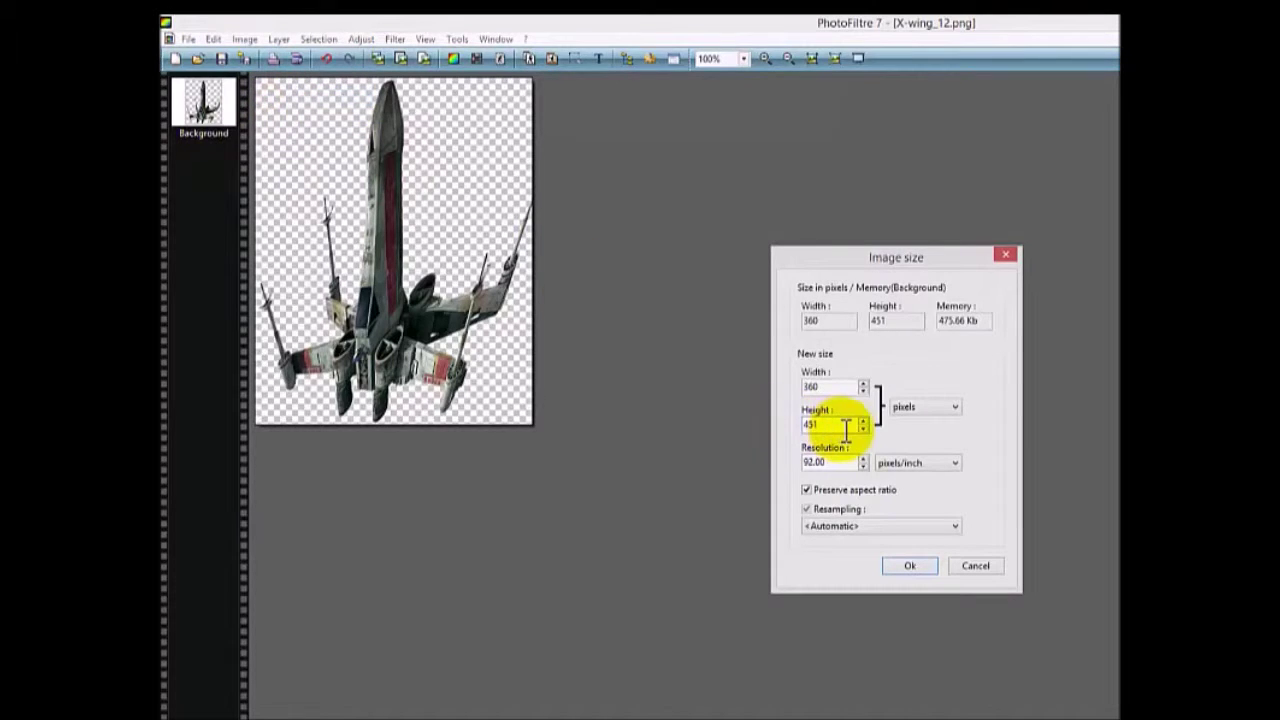
{"action": "double_click", "coordinate": [829, 424]}
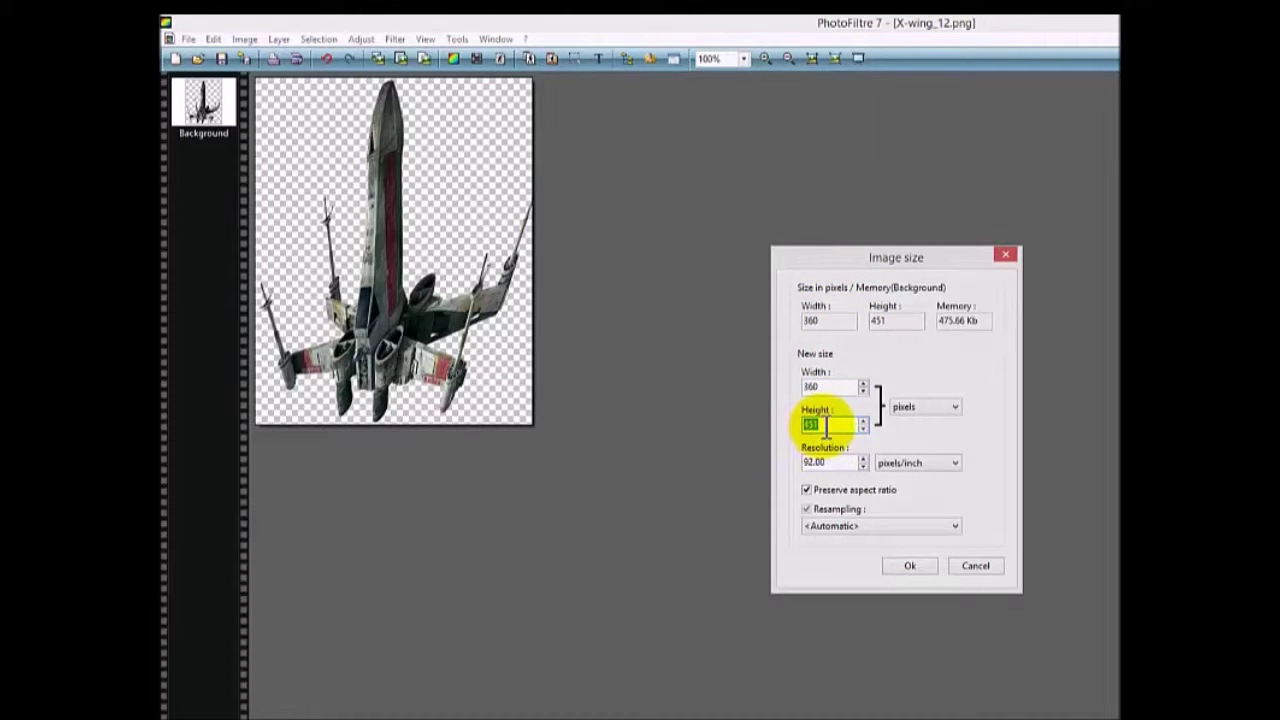
{"action": "left_click", "coordinate": [867, 414]}
{"action": "left_click", "coordinate": [866, 417]}
{"action": "left_click", "coordinate": [864, 420]}
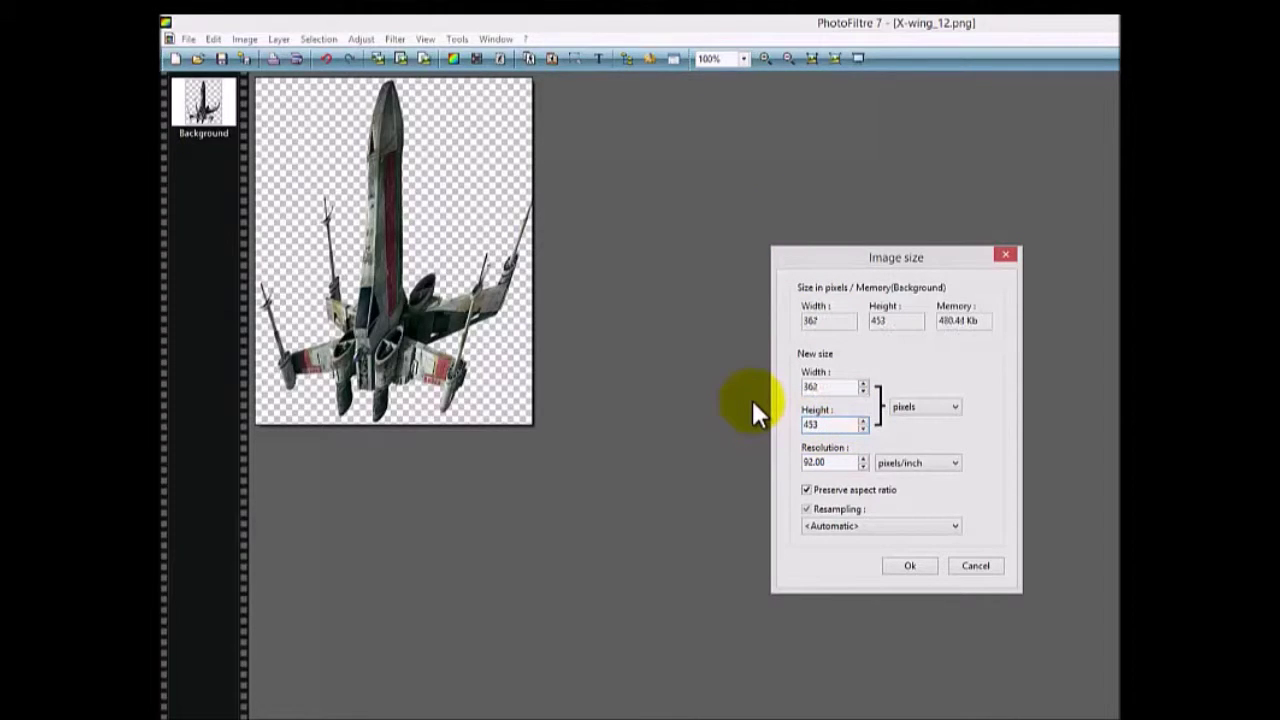
{"action": "left_click_drag", "start_coordinate": [831, 427], "coordinate": [788, 430]}
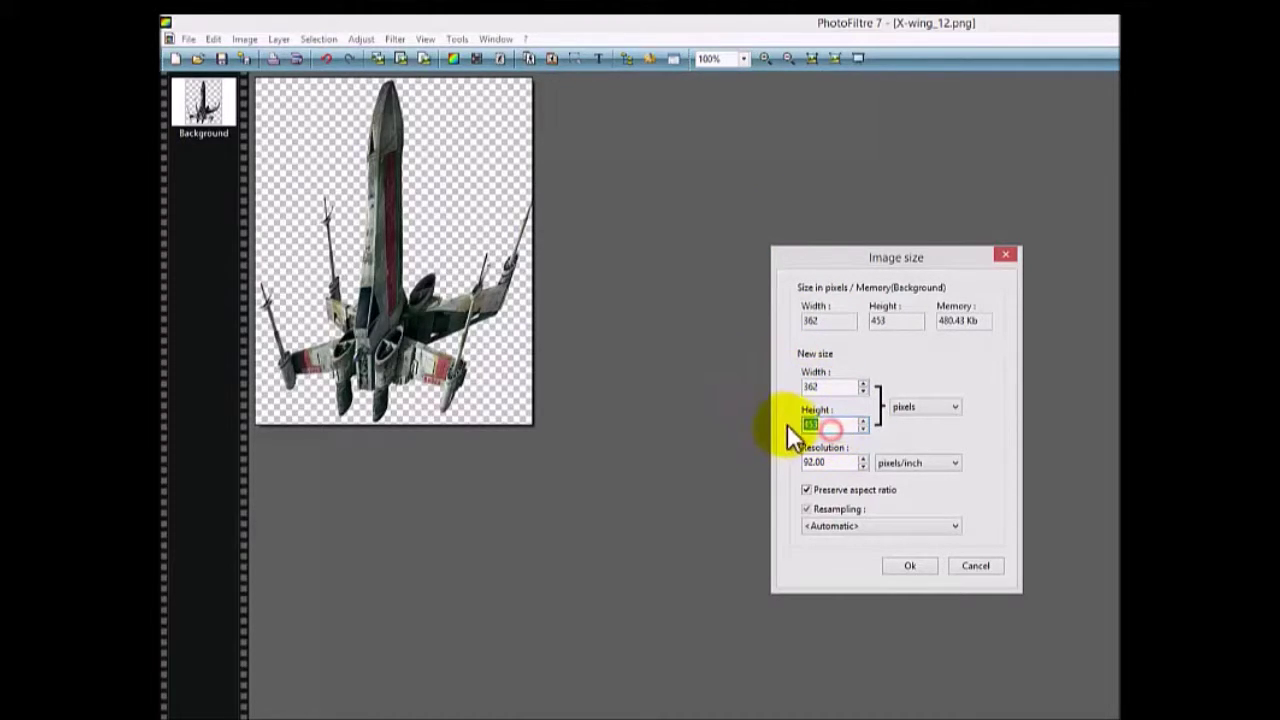
{"action": "type", "text": "480"}
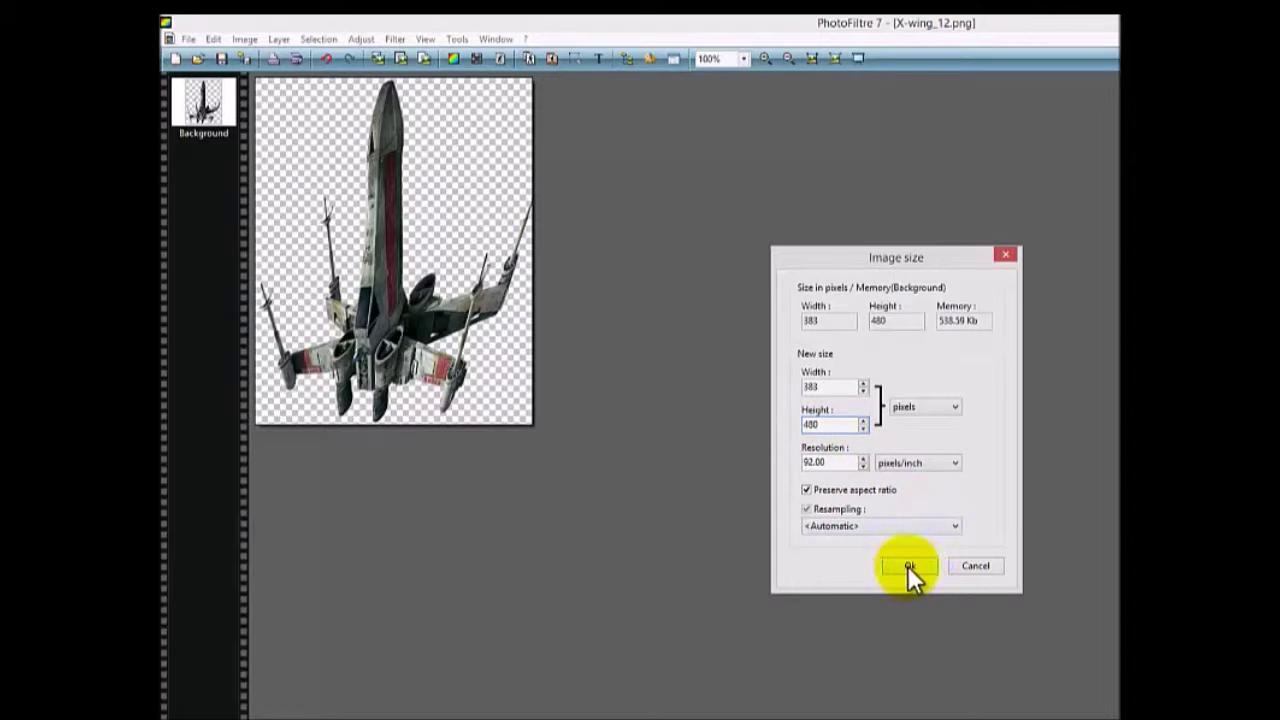
{"action": "left_click", "coordinate": [908, 566]}
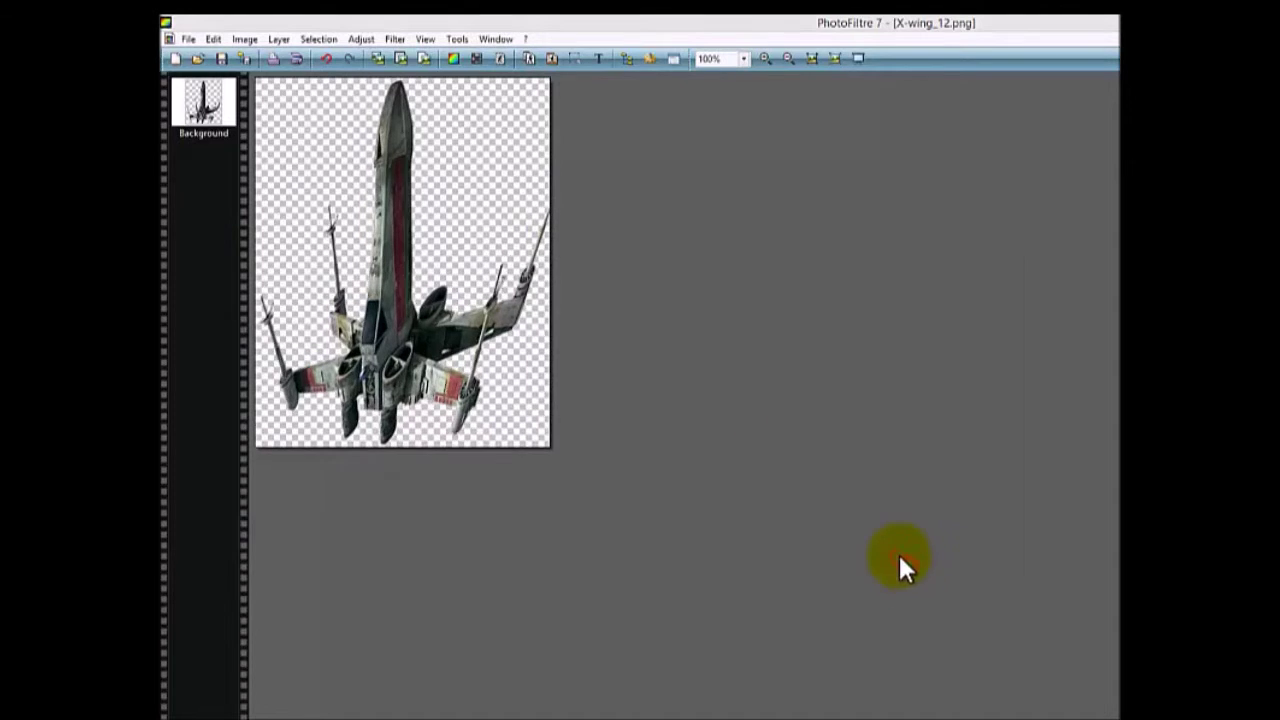
Set the canvas size to 537 by 537 pixels around the resized X-wing
{"action": "left_click", "coordinate": [250, 40]}
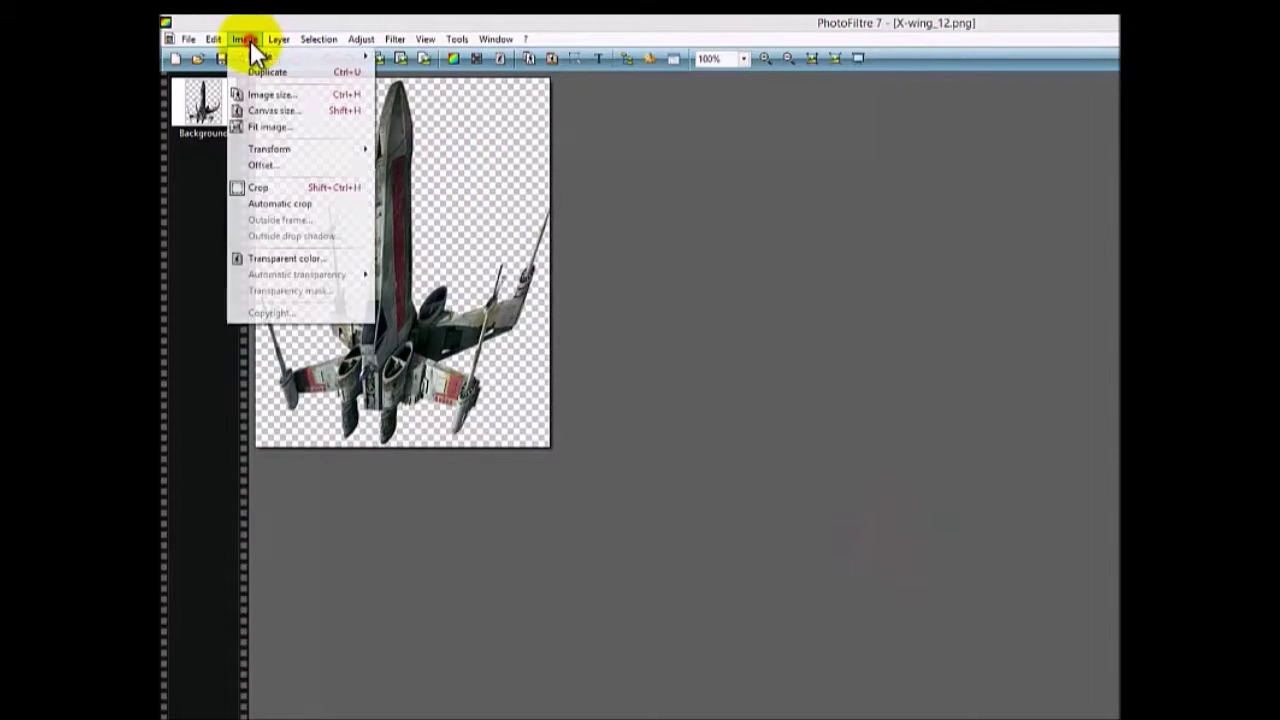
{"action": "left_click", "coordinate": [265, 110]}
{"action": "double_click", "coordinate": [832, 385]}
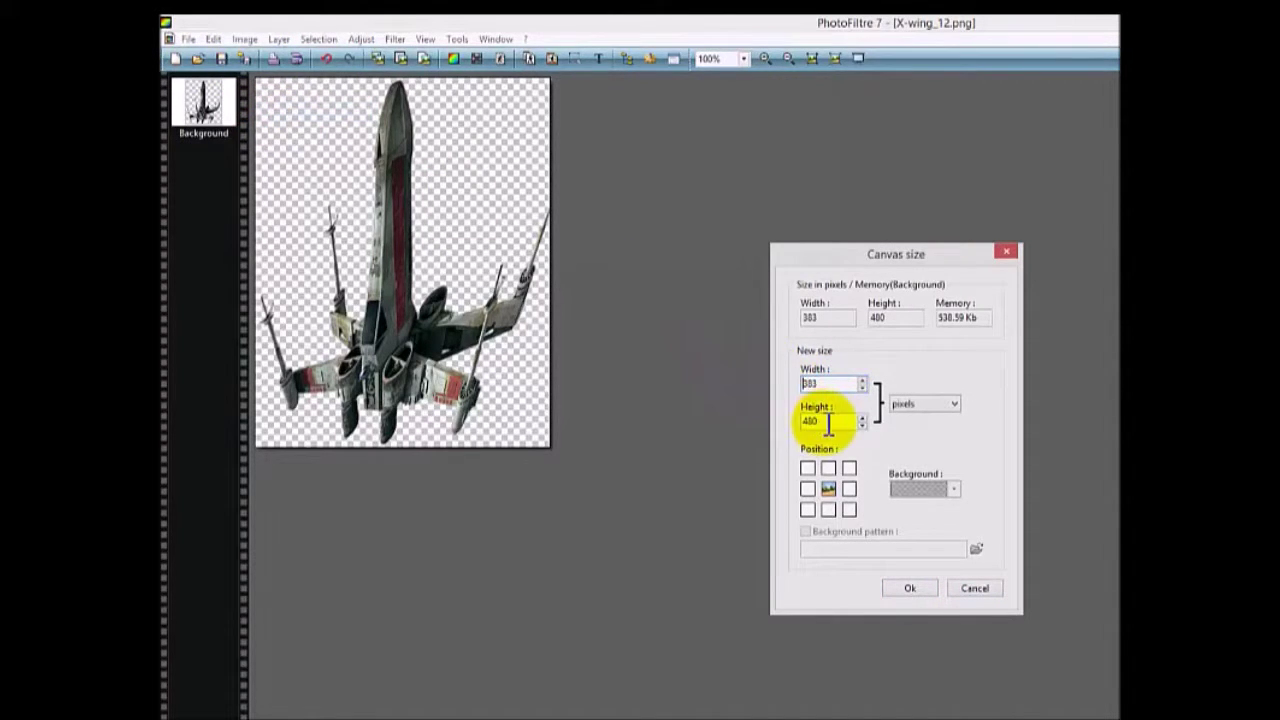
{"action": "left_click", "coordinate": [834, 384]}
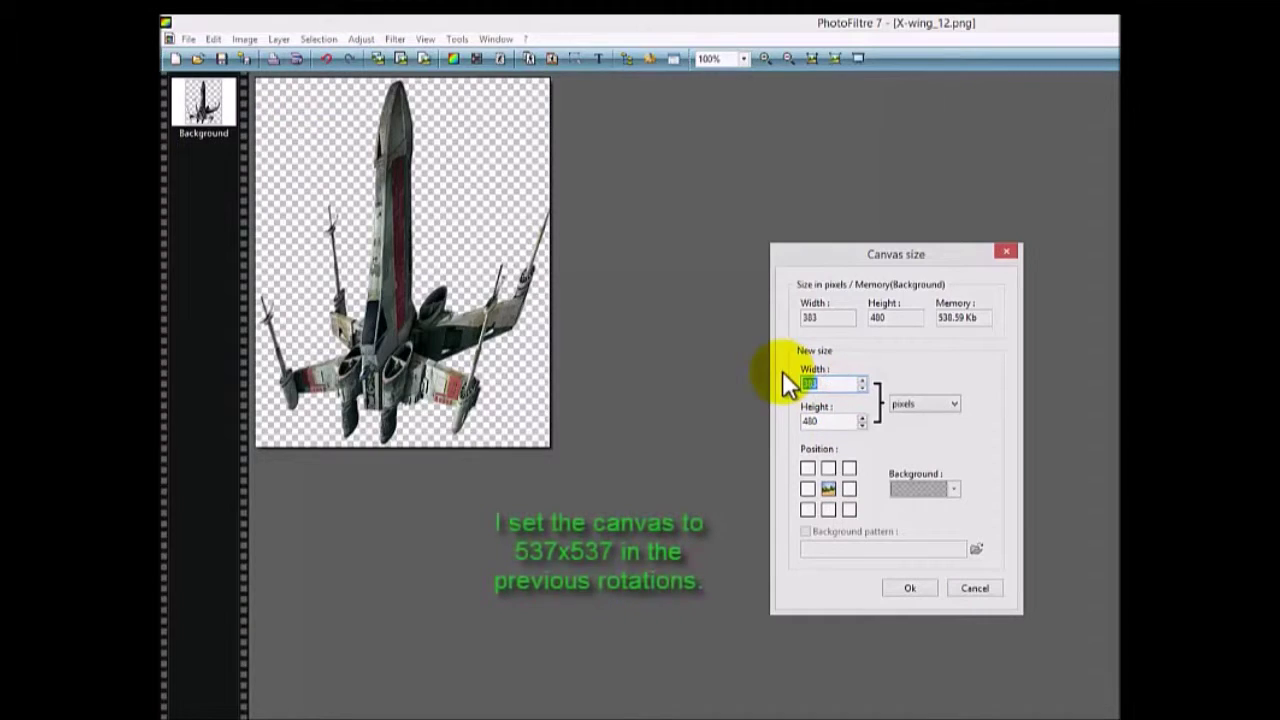
{"action": "double_click", "coordinate": [830, 384]}
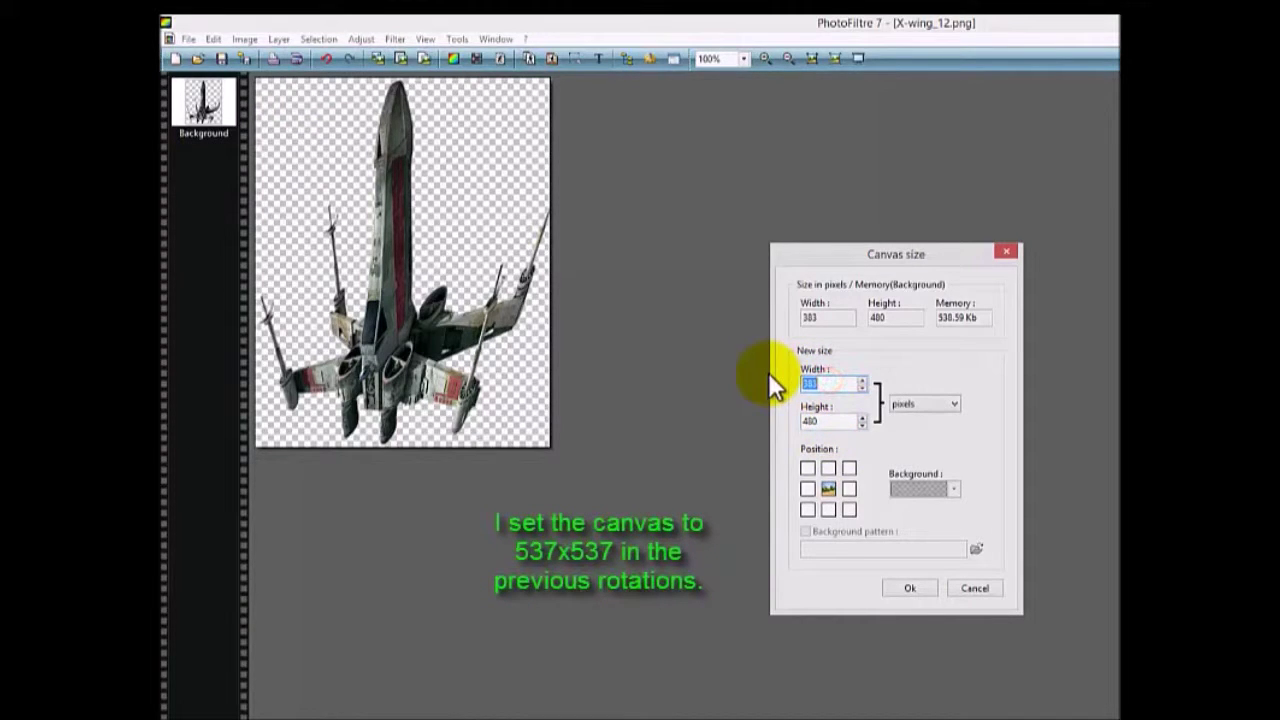
{"action": "type", "text": "537"}
{"action": "double_click", "coordinate": [831, 421]}
{"action": "type", "text": "5357"}
{"action": "double_click", "coordinate": [822, 421]}
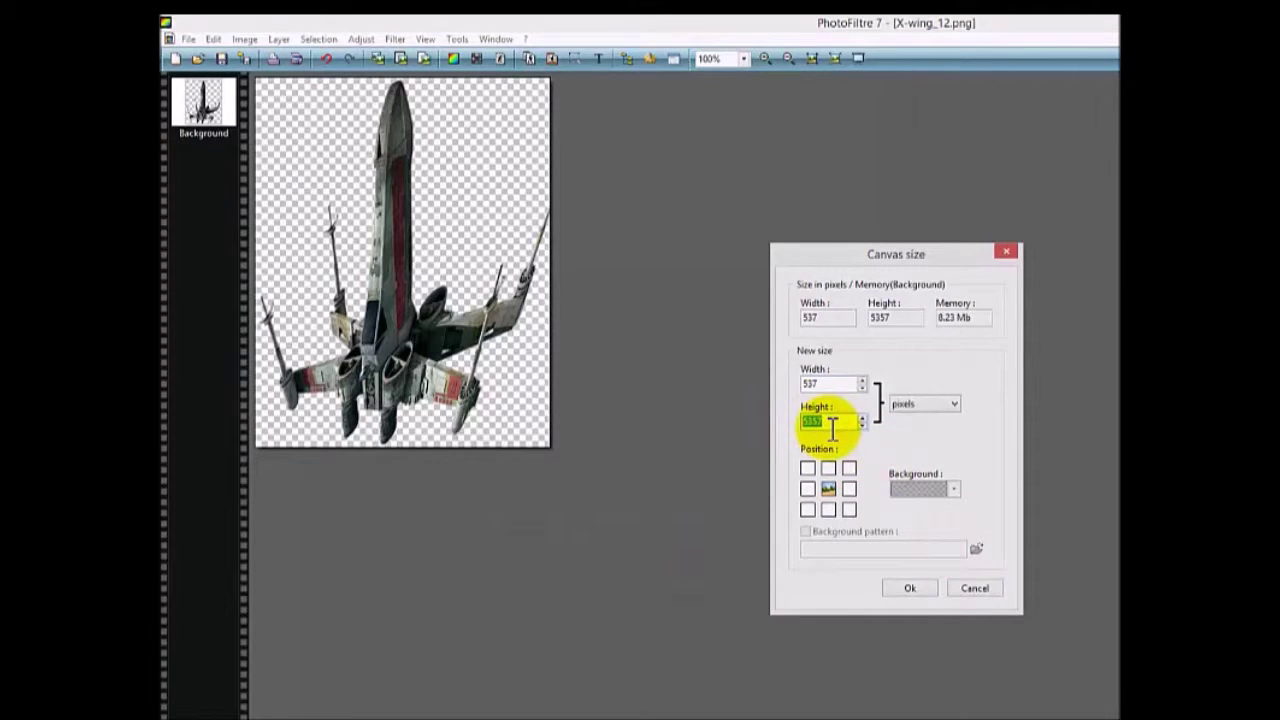
{"action": "type", "text": "537"}
{"action": "left_click", "coordinate": [909, 590]}
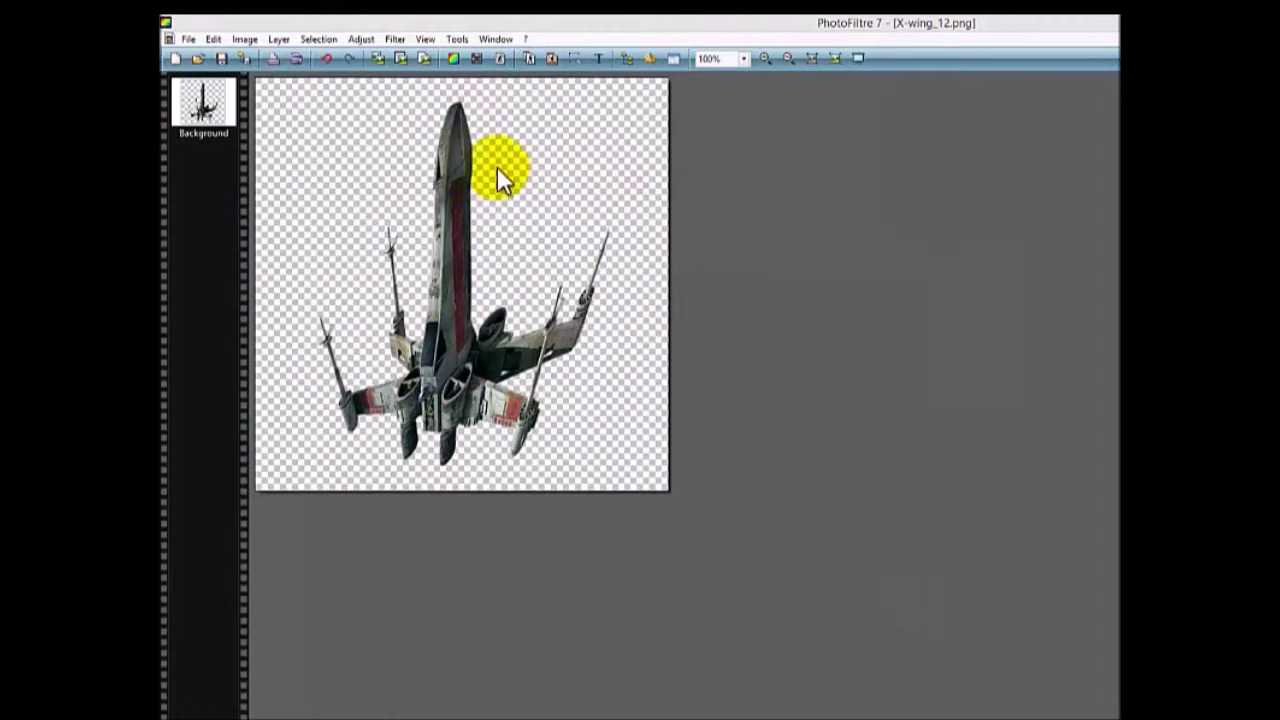
Save the flattened nose-up X-wing over the existing X-wing_12.png in the 2send folder
{"action": "left_click", "coordinate": [188, 40]}
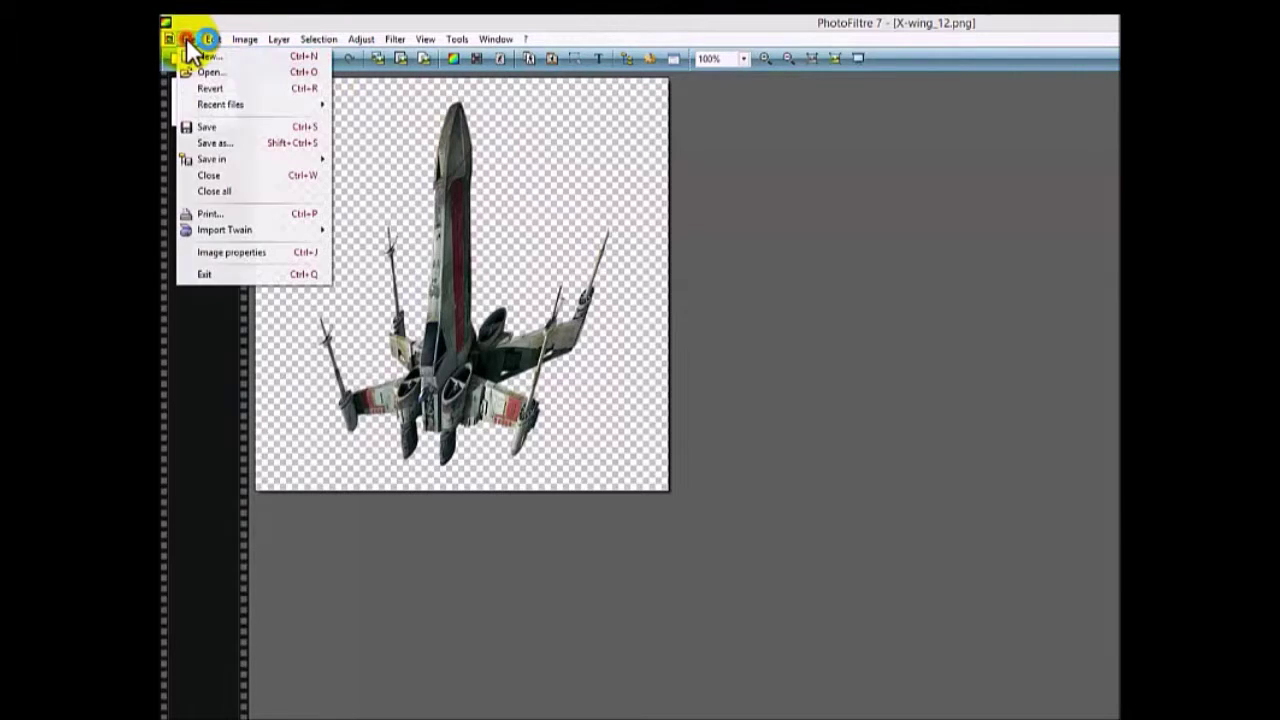
{"action": "left_click", "coordinate": [248, 144]}
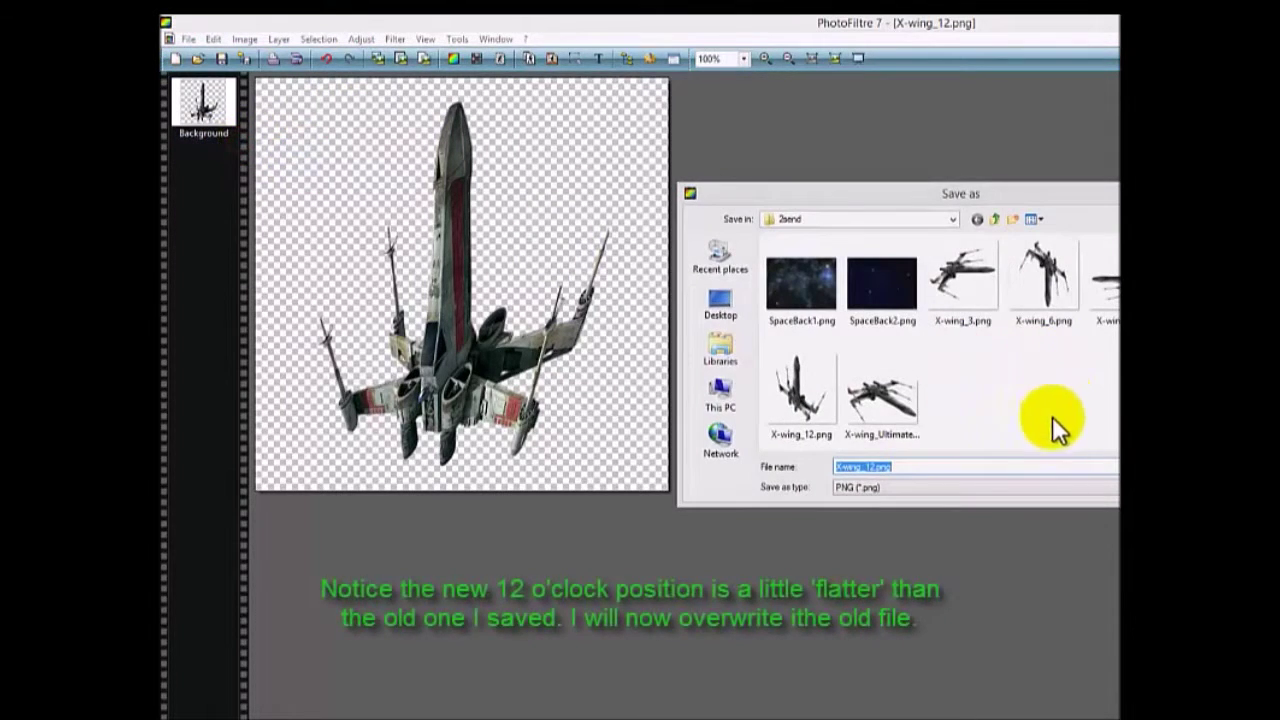
{"action": "left_click", "coordinate": [806, 405]}
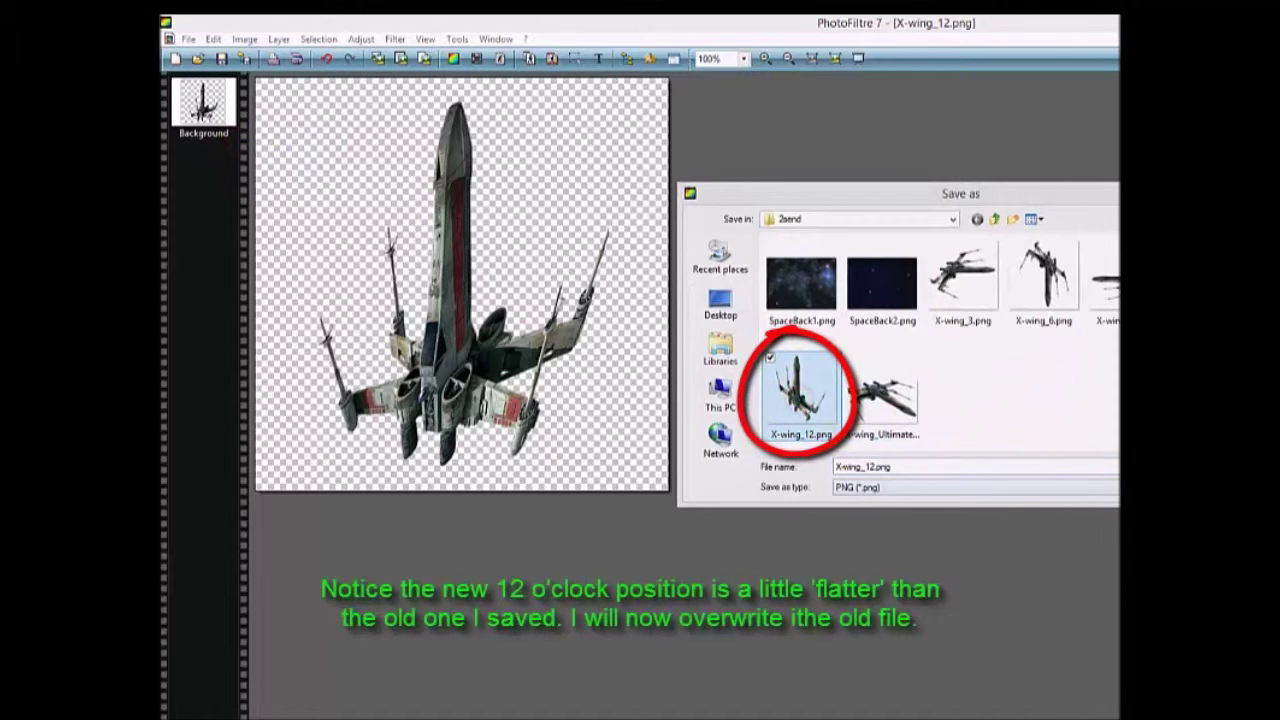
{"action": "key", "text": "Return"}
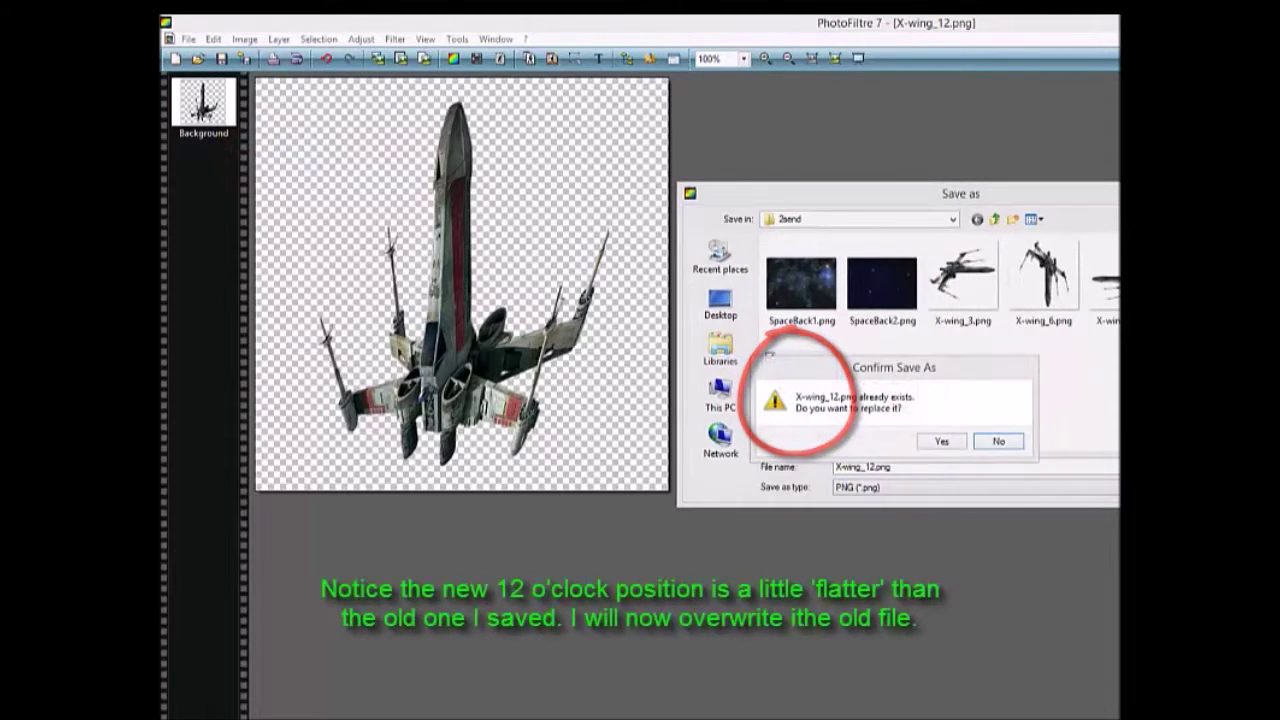
{"action": "left_click", "coordinate": [939, 441]}
{"action": "left_click", "coordinate": [956, 466]}
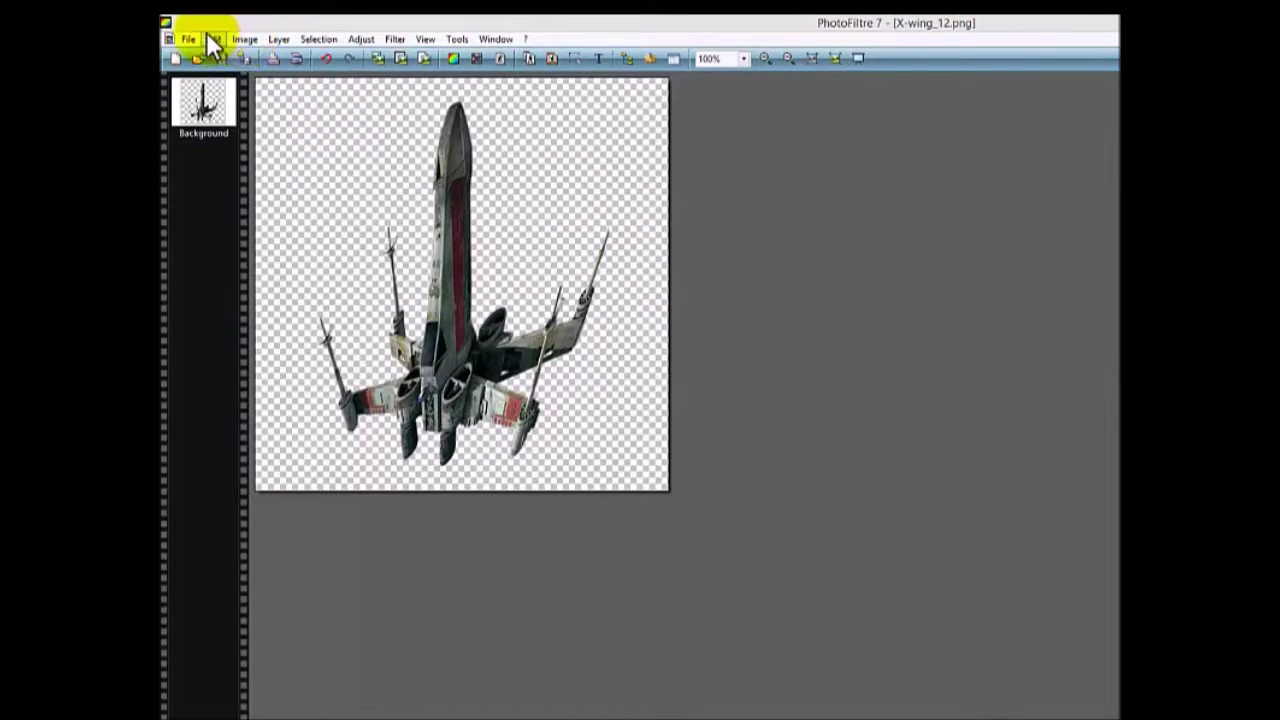
Rotate the nose-up X-wing 45 degrees clockwise with antialiasing, without adjusting the canvas size
{"action": "left_click", "coordinate": [240, 44]}
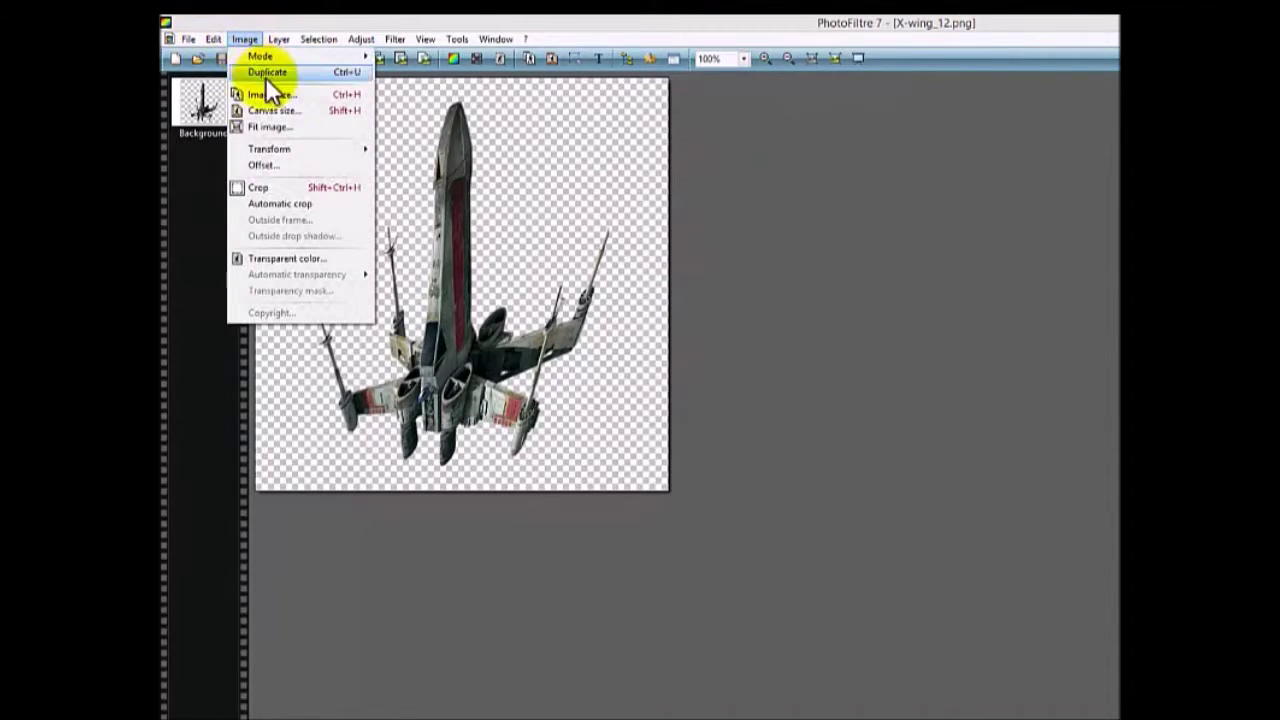
{"action": "mouse_move", "coordinate": [280, 156]}
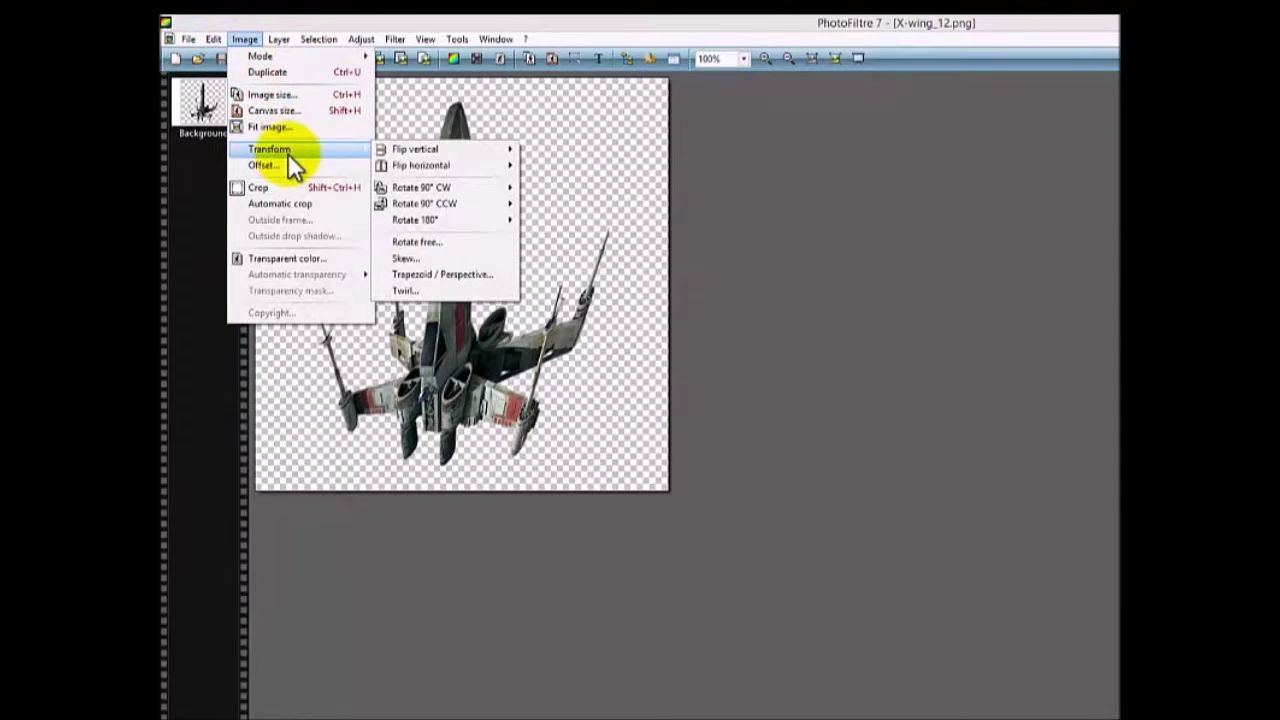
{"action": "left_click", "coordinate": [433, 241]}
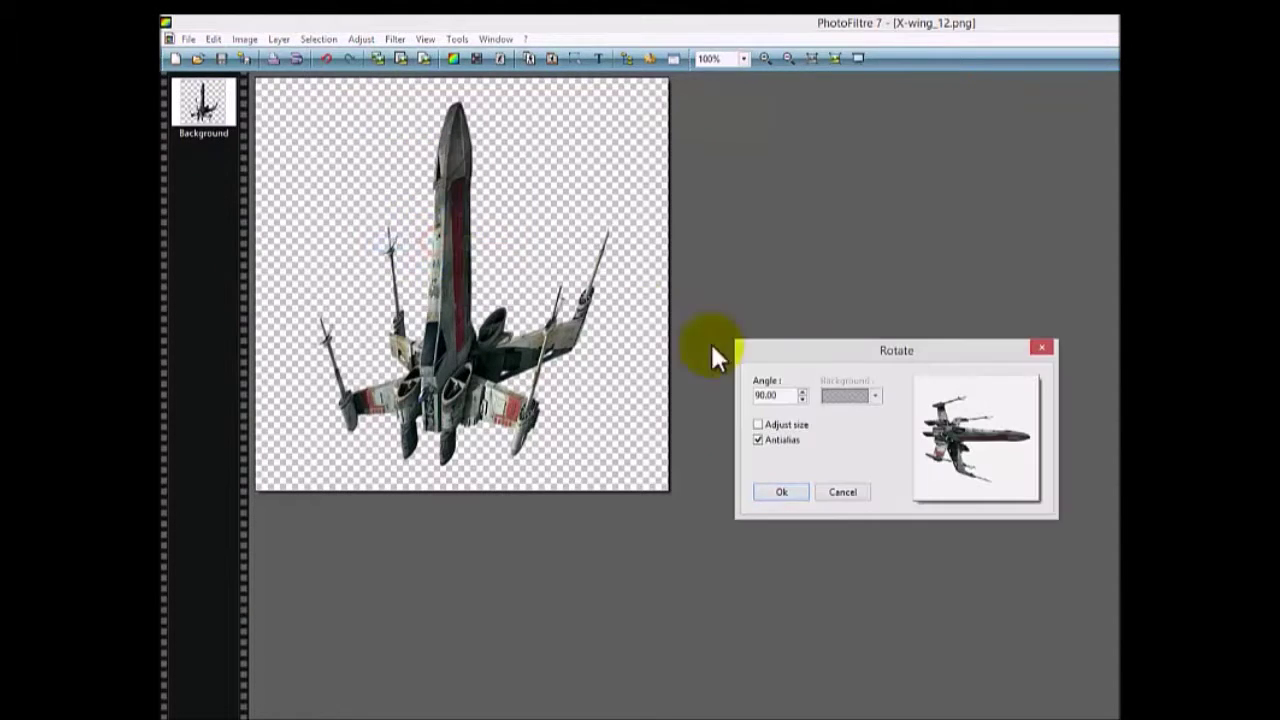
{"action": "left_click", "coordinate": [762, 395]}
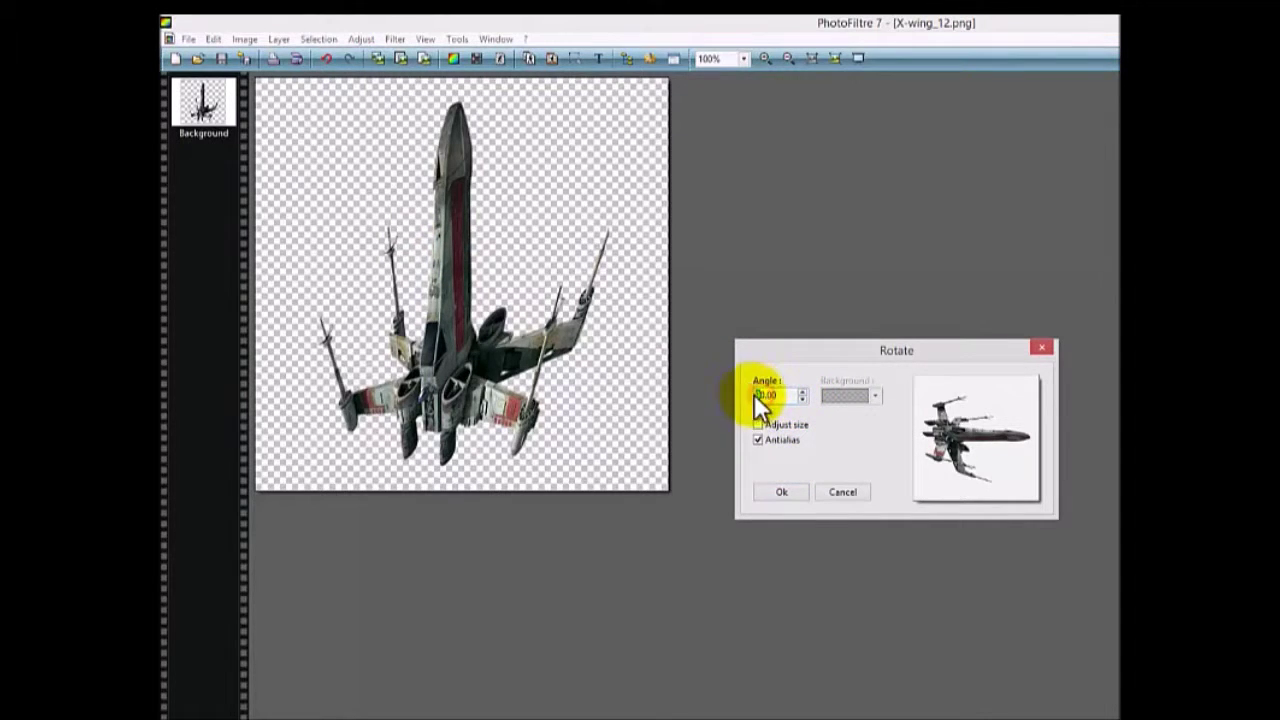
{"action": "left_click_drag", "start_coordinate": [764, 394], "coordinate": [753, 394]}
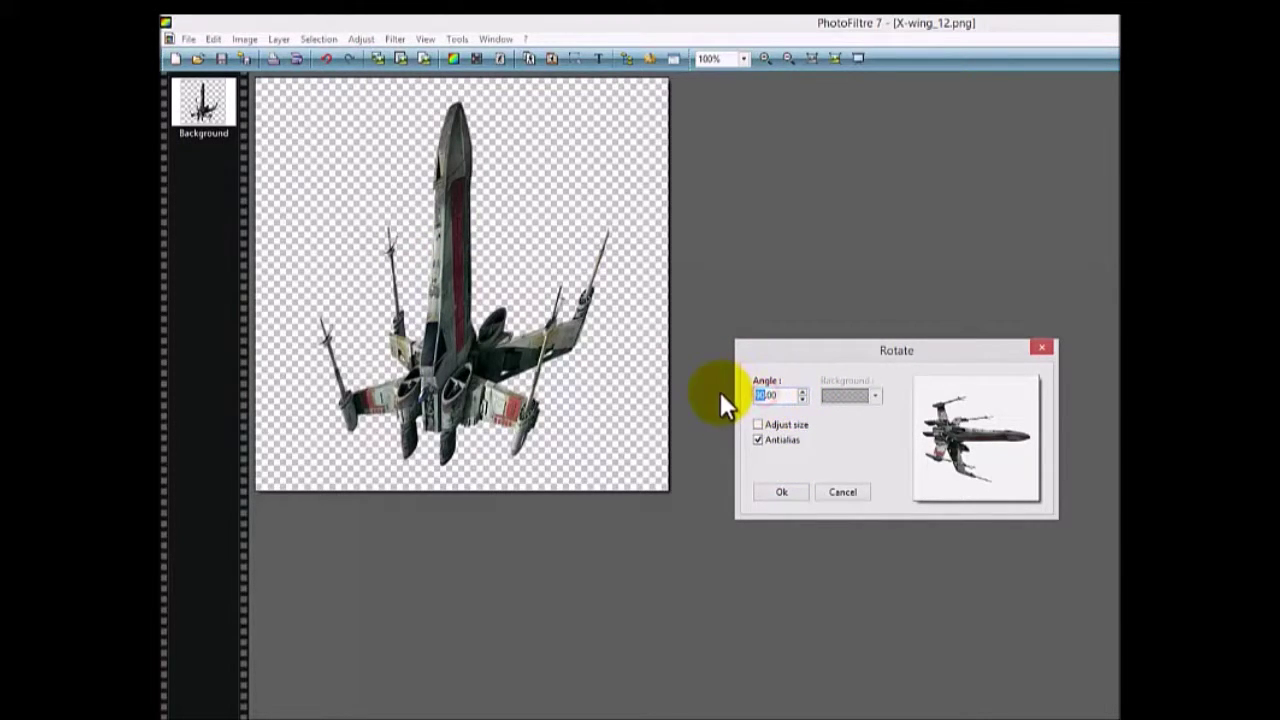
{"action": "type", "text": "45"}
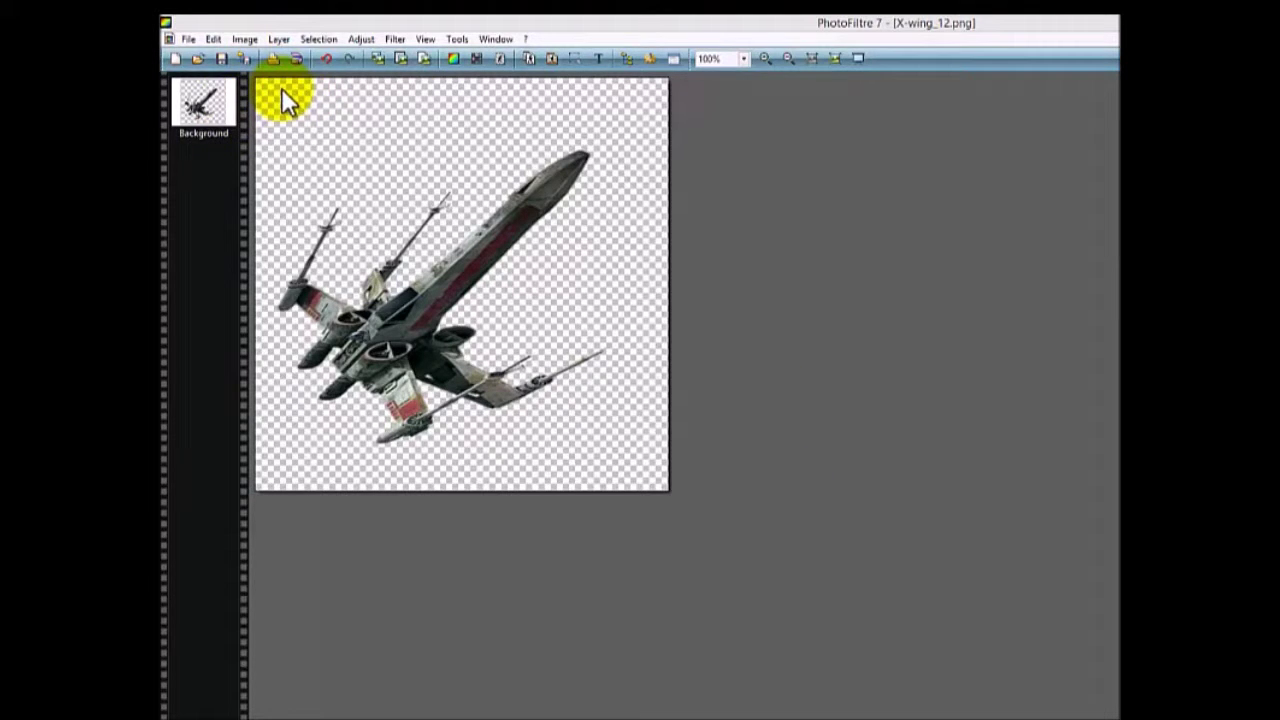
Save the rotated X-wing as X-wing_1_30.png in the 2send folder, non-interlaced with no PNG filter
{"action": "left_click", "coordinate": [192, 38]}
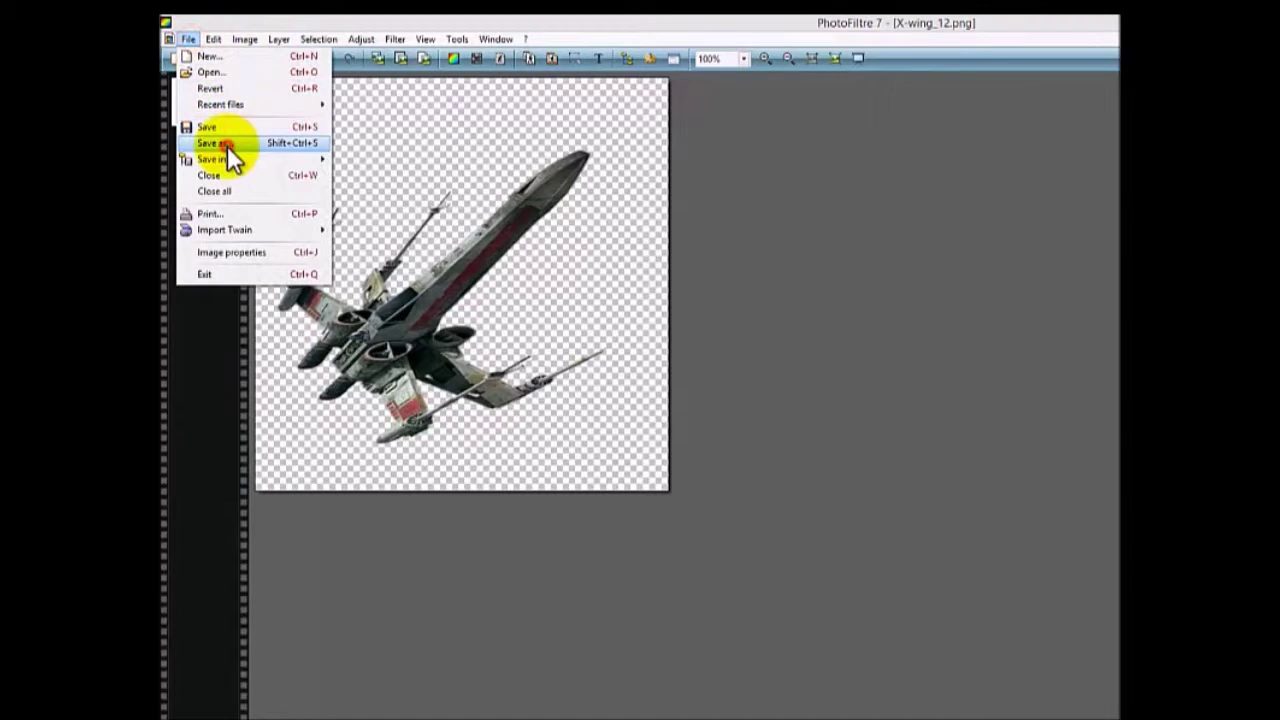
{"action": "left_click", "coordinate": [232, 145]}
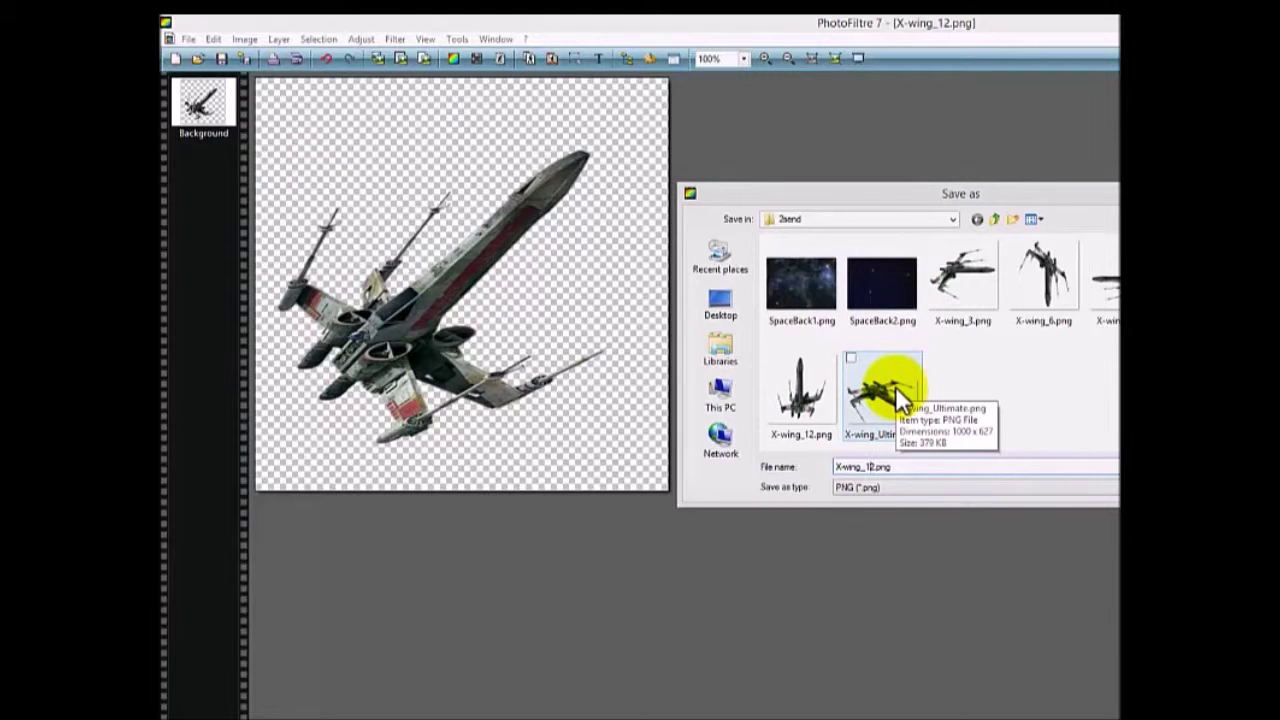
{"action": "type", "text": "_"}
{"action": "key", "text": "Delete"}
{"action": "type", "text": "3"}
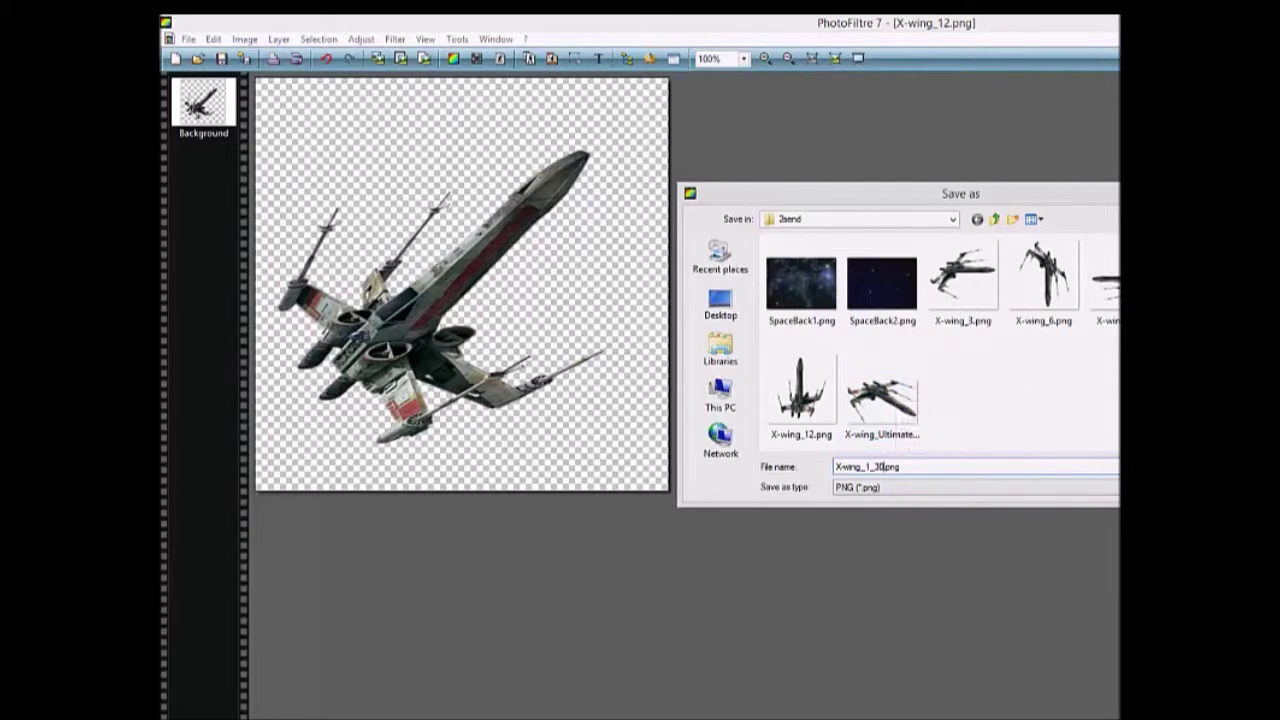
{"action": "type", "text": "0"}
{"action": "key", "text": "Return"}
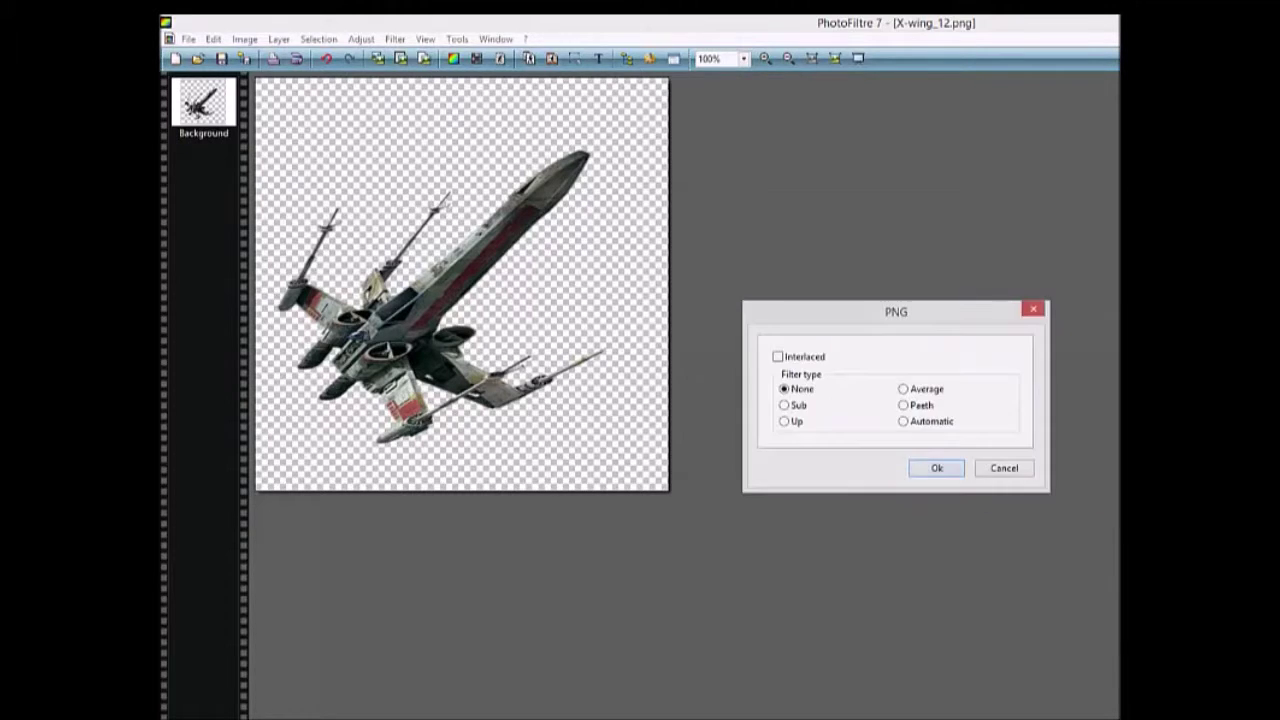
{"action": "left_click", "coordinate": [948, 468]}
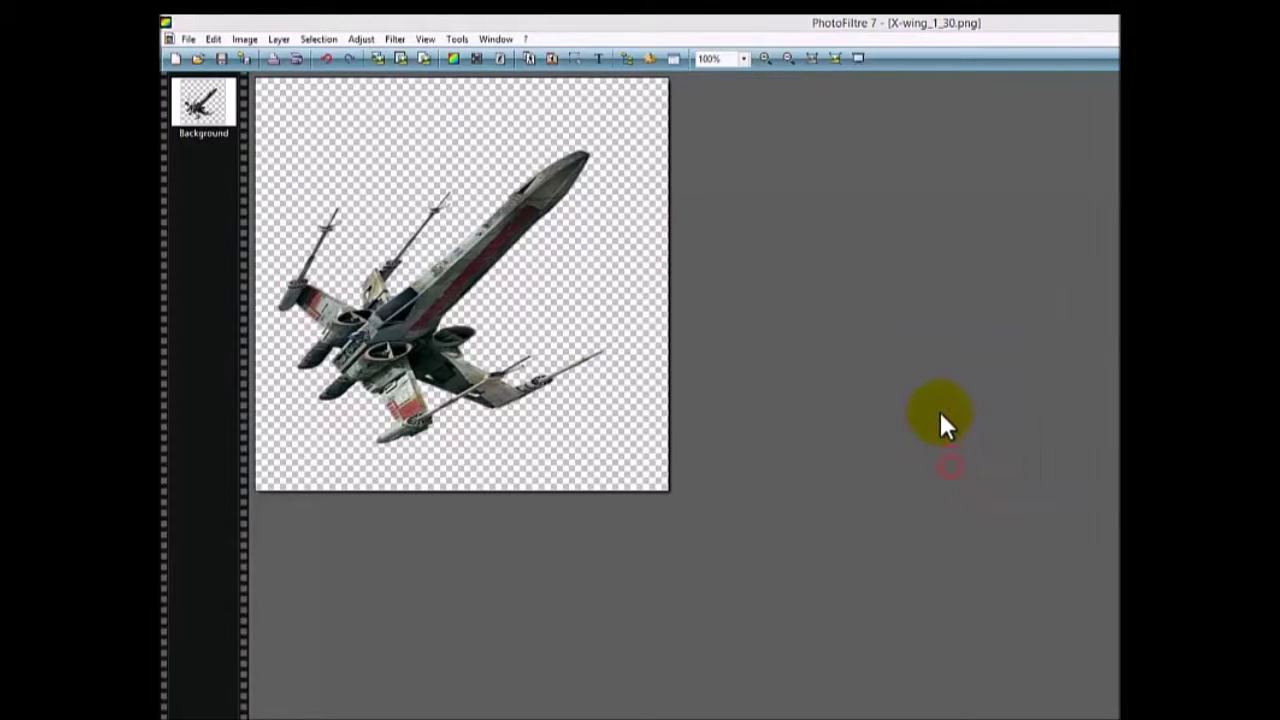
Resize the diagonal X-wing image to a height of 360 pixels, preserving the aspect ratio
{"action": "left_click", "coordinate": [244, 40]}
{"action": "left_click", "coordinate": [265, 93]}
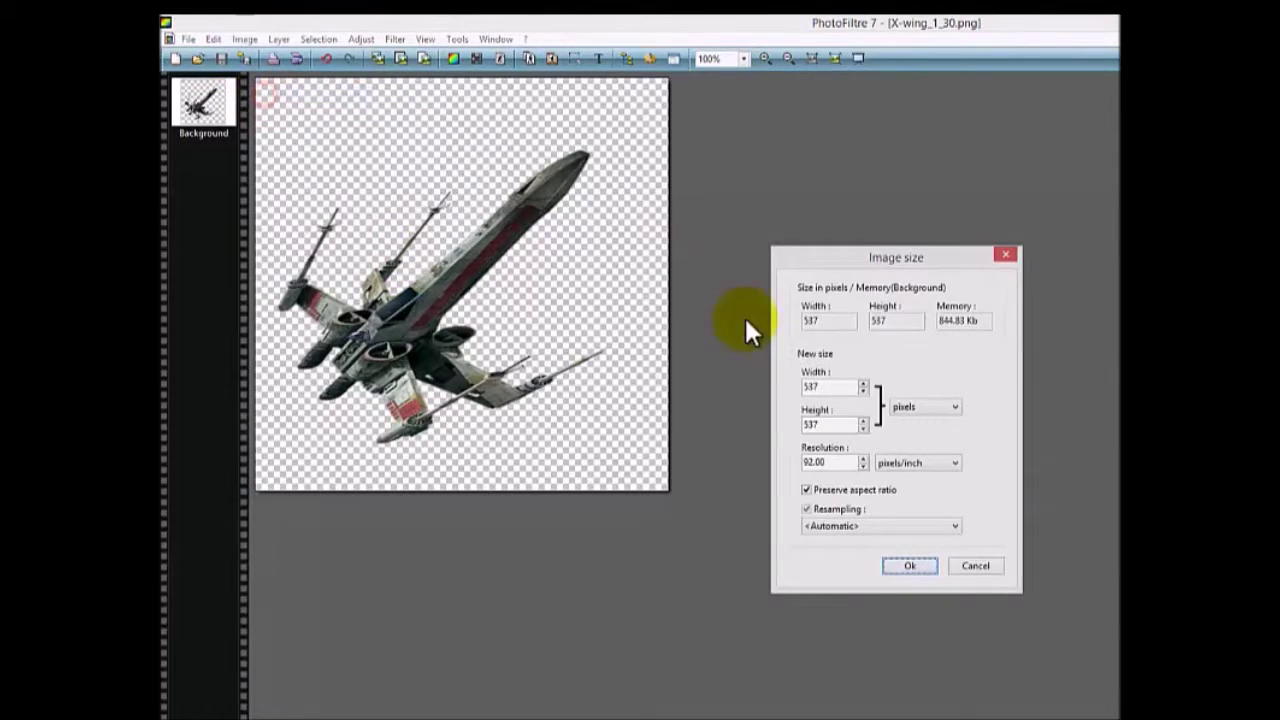
{"action": "double_click", "coordinate": [820, 386]}
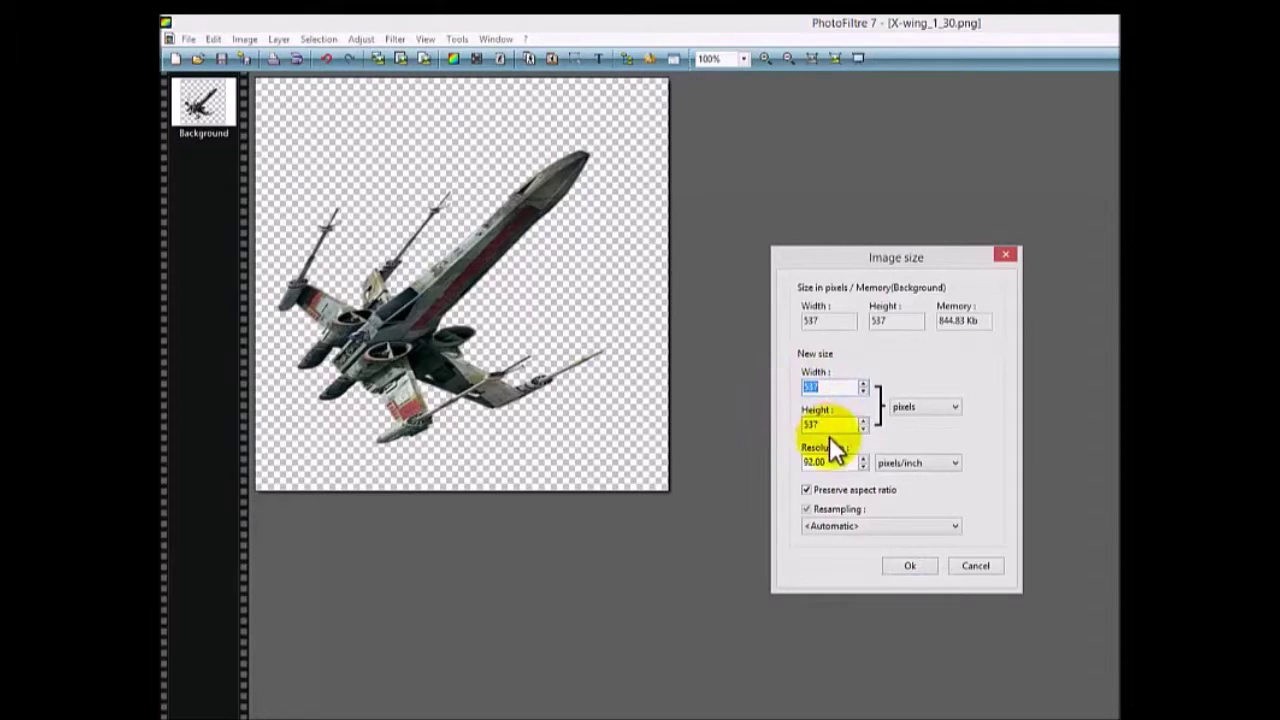
{"action": "double_click", "coordinate": [828, 424]}
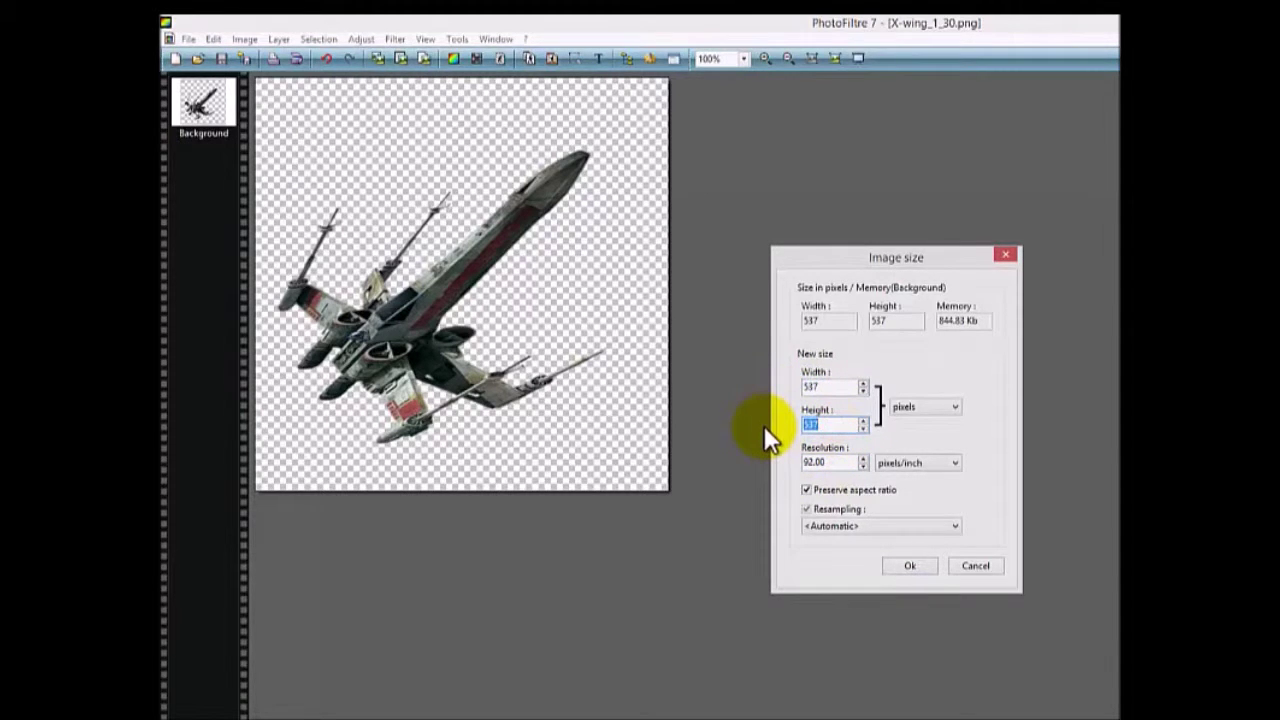
{"action": "type", "text": "360"}
{"action": "left_click", "coordinate": [904, 567]}
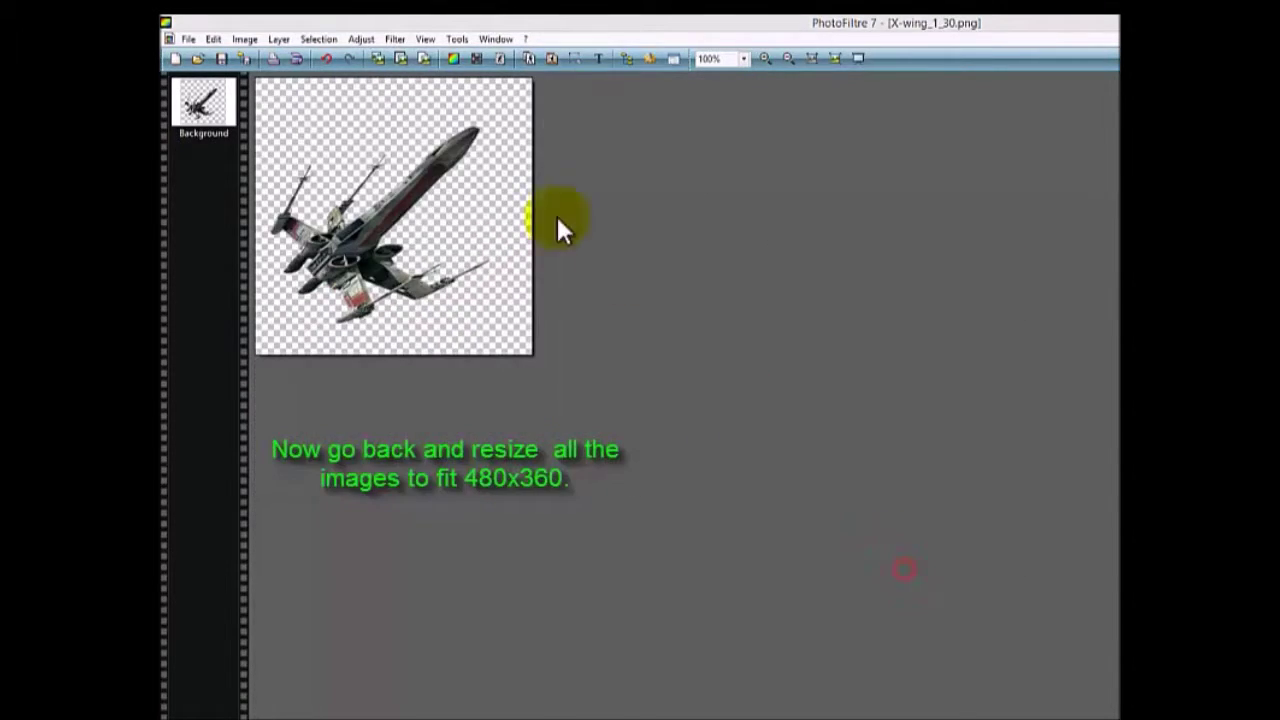
Save the resized X-wing_1_30.png with the default PNG options and close it
{"action": "left_click", "coordinate": [190, 40]}
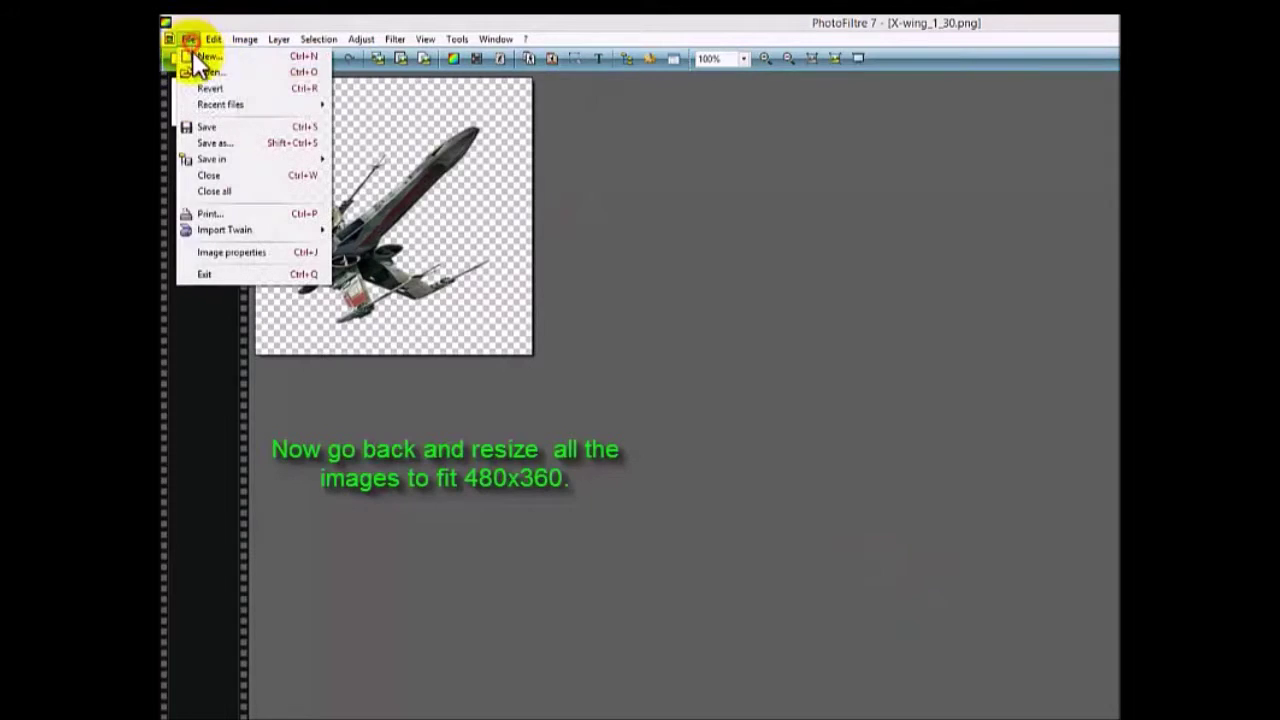
{"action": "left_click", "coordinate": [210, 127]}
{"action": "left_click", "coordinate": [940, 470]}
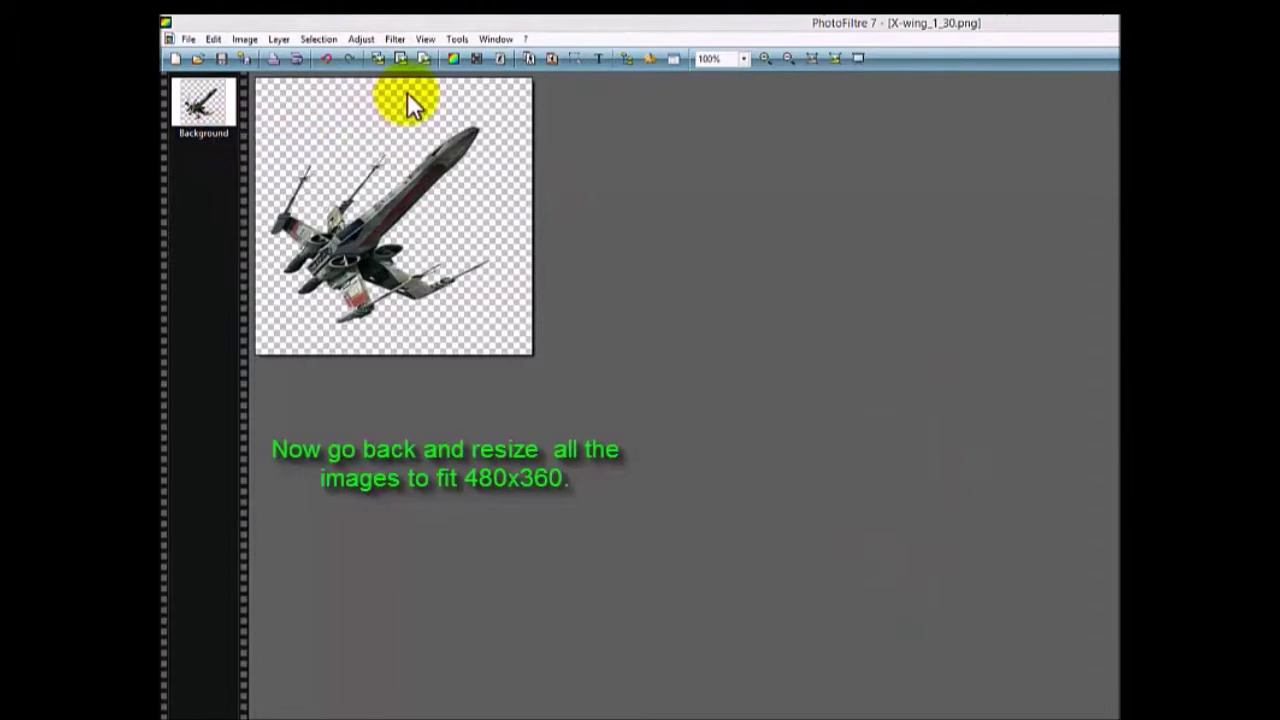
{"action": "left_click", "coordinate": [184, 39]}
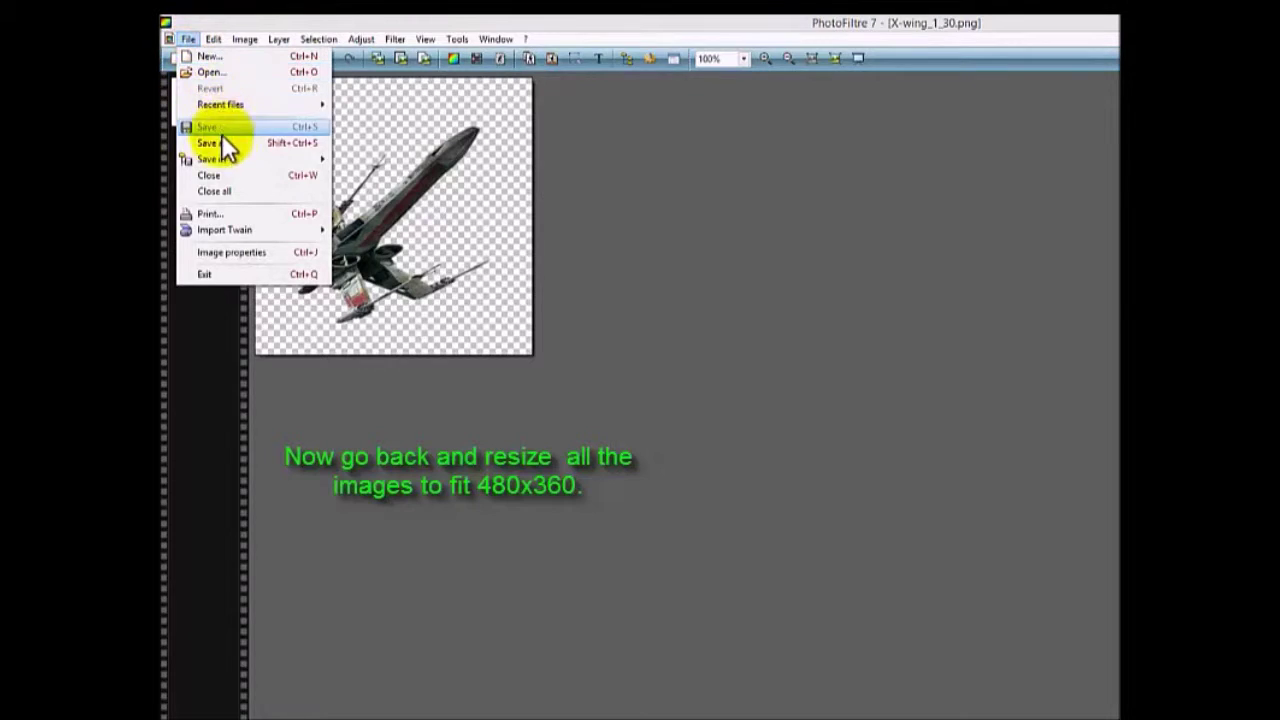
{"action": "left_click", "coordinate": [223, 172]}
Open X-wing_12.png and resize it to a height of 360 pixels, preserving the aspect ratio
{"action": "left_click", "coordinate": [176, 42]}
{"action": "mouse_move", "coordinate": [188, 104]}
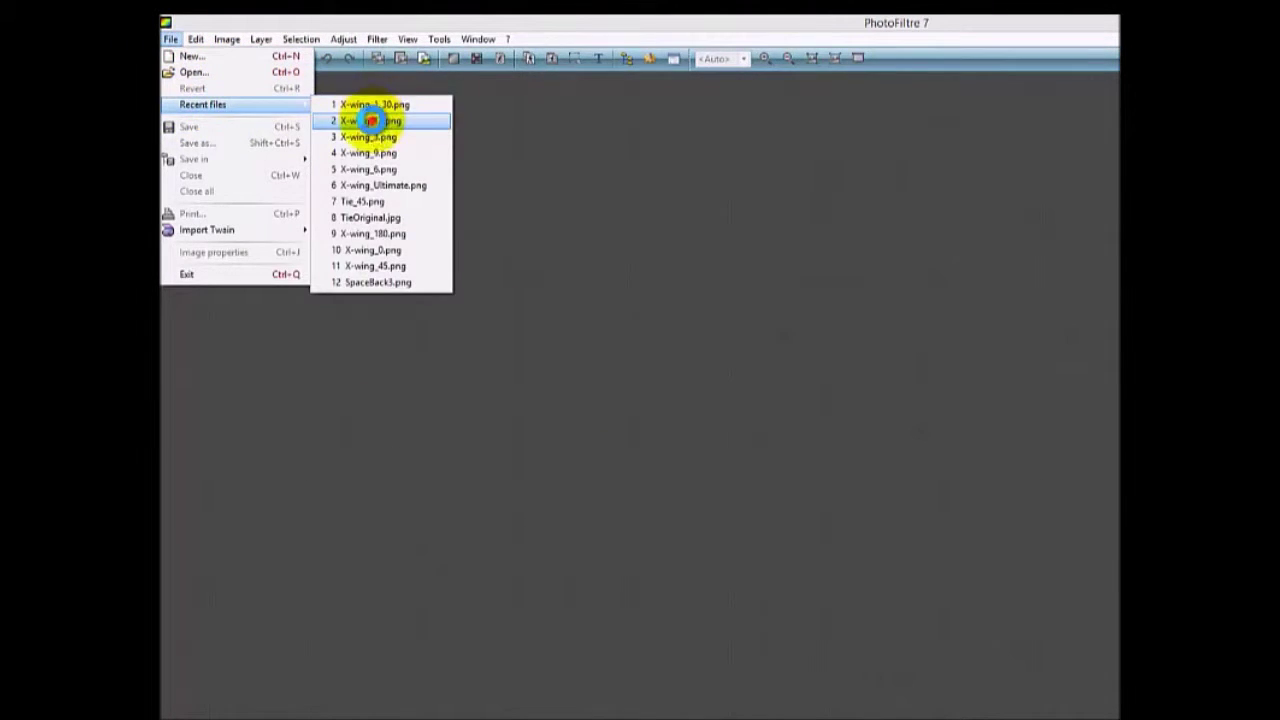
{"action": "left_click", "coordinate": [372, 120]}
{"action": "left_click", "coordinate": [229, 38]}
{"action": "left_click", "coordinate": [245, 92]}
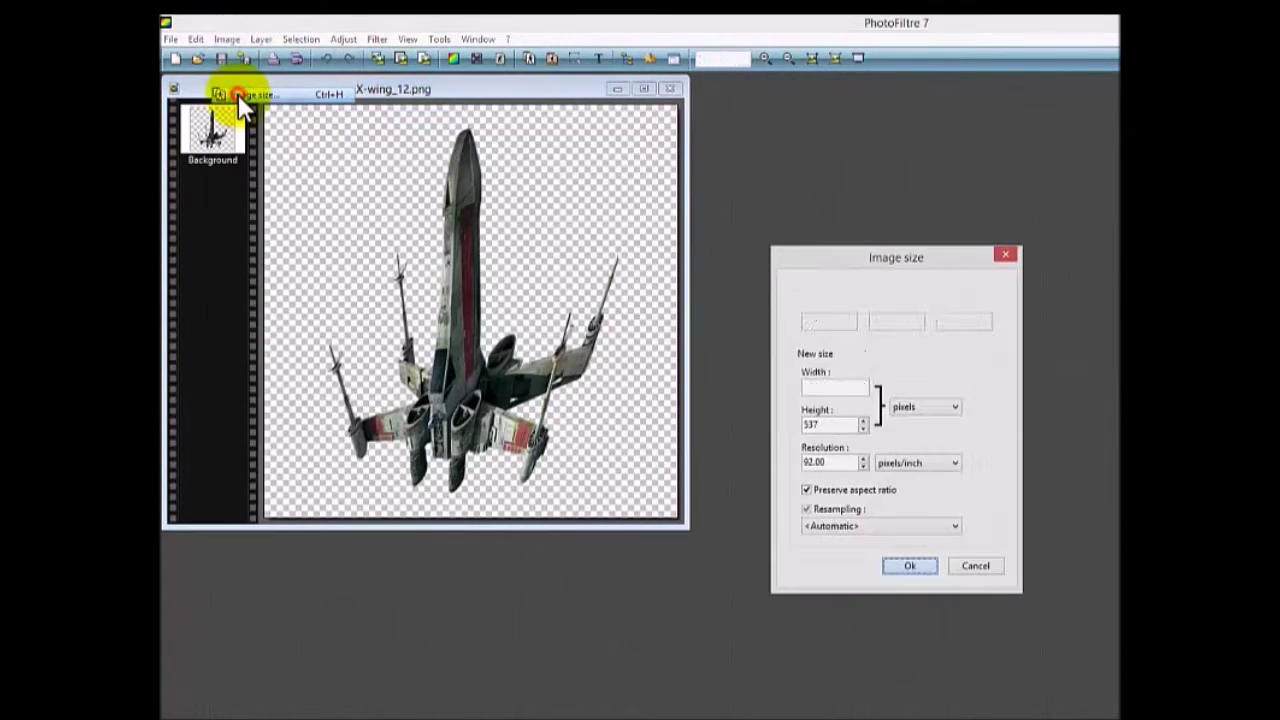
{"action": "left_click_drag", "start_coordinate": [851, 426], "coordinate": [756, 425]}
{"action": "type", "text": "360"}
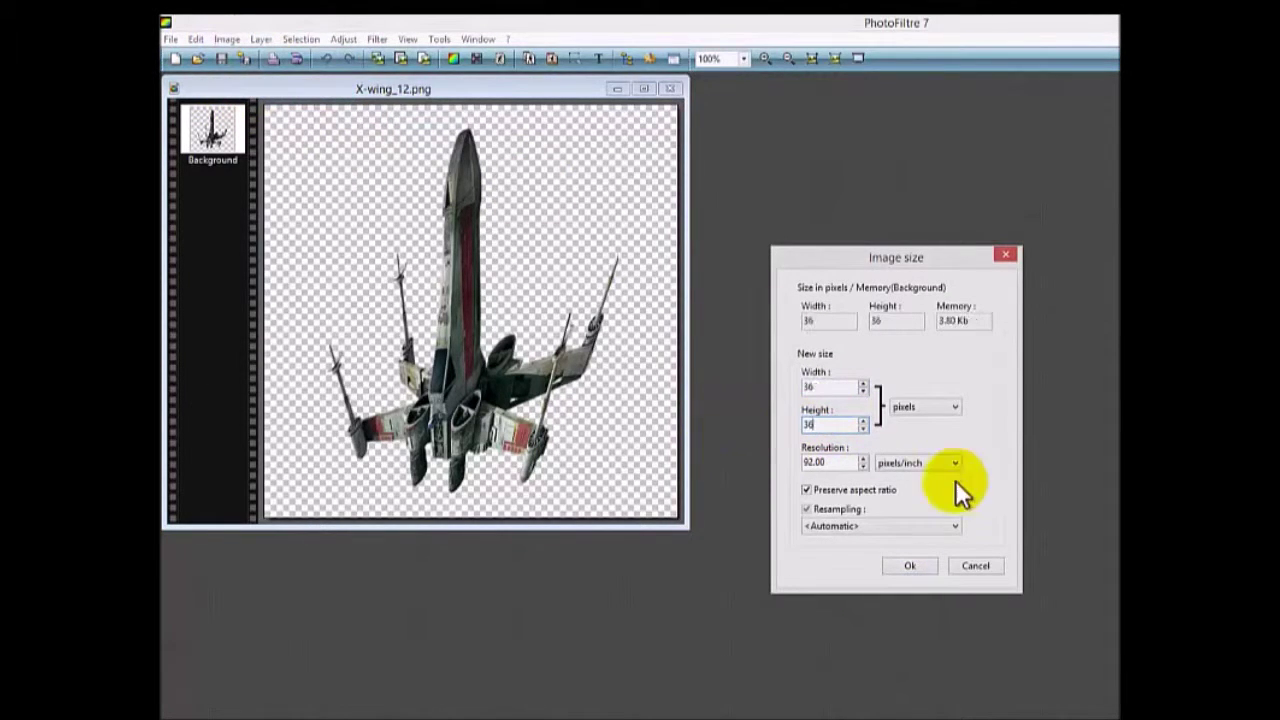
{"action": "left_click", "coordinate": [910, 567]}
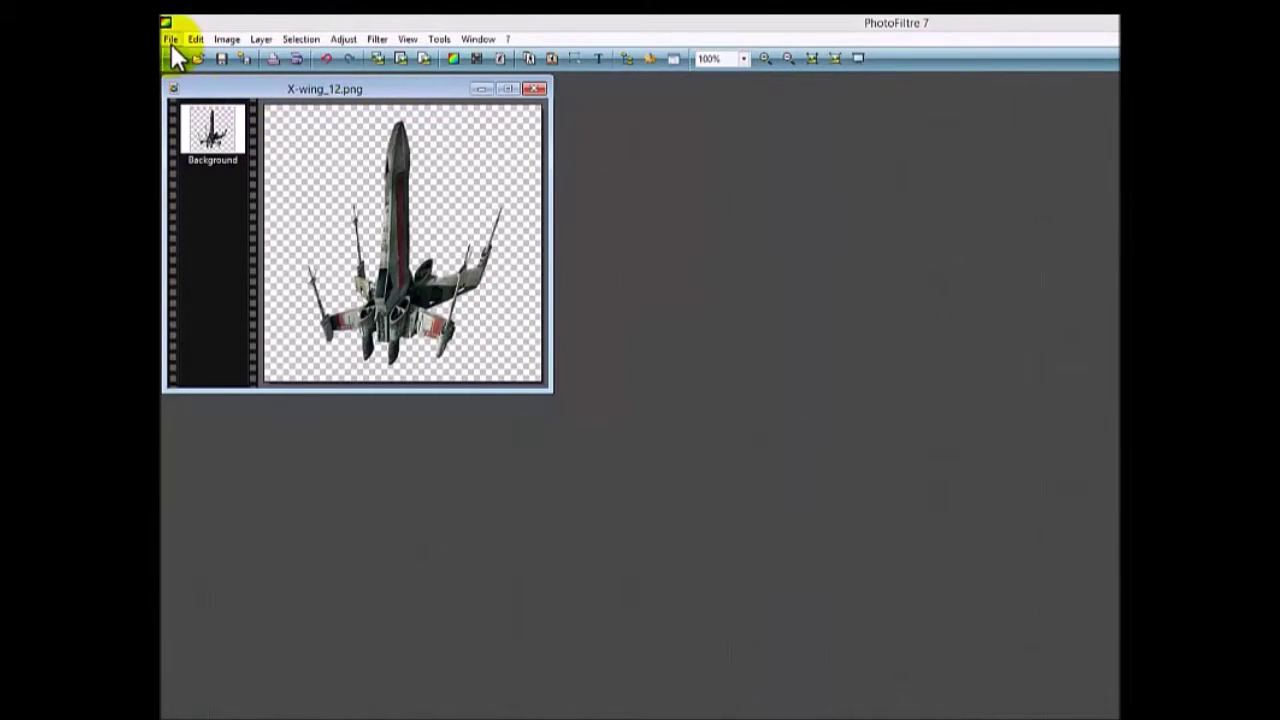
Save the resized X-wing_12.png with the default PNG options and close it
{"action": "left_click", "coordinate": [171, 40]}
{"action": "left_click", "coordinate": [198, 125]}
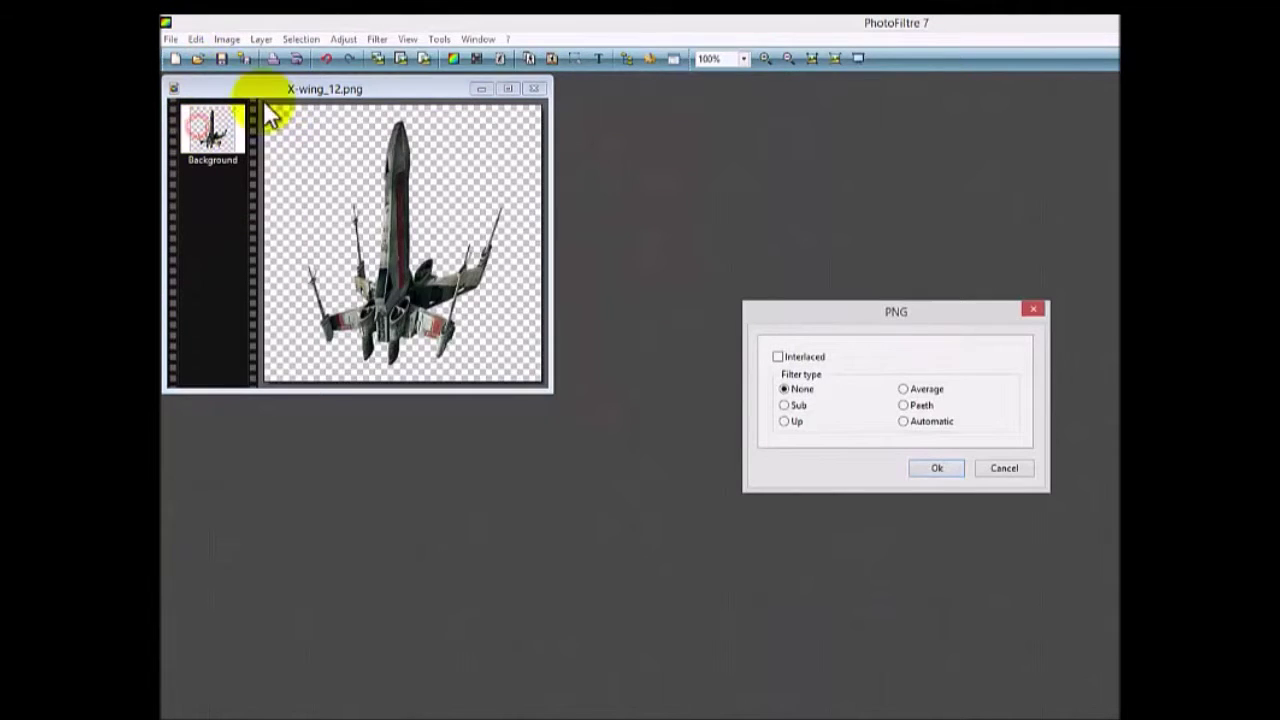
{"action": "left_click", "coordinate": [935, 466]}
{"action": "left_click", "coordinate": [171, 40]}
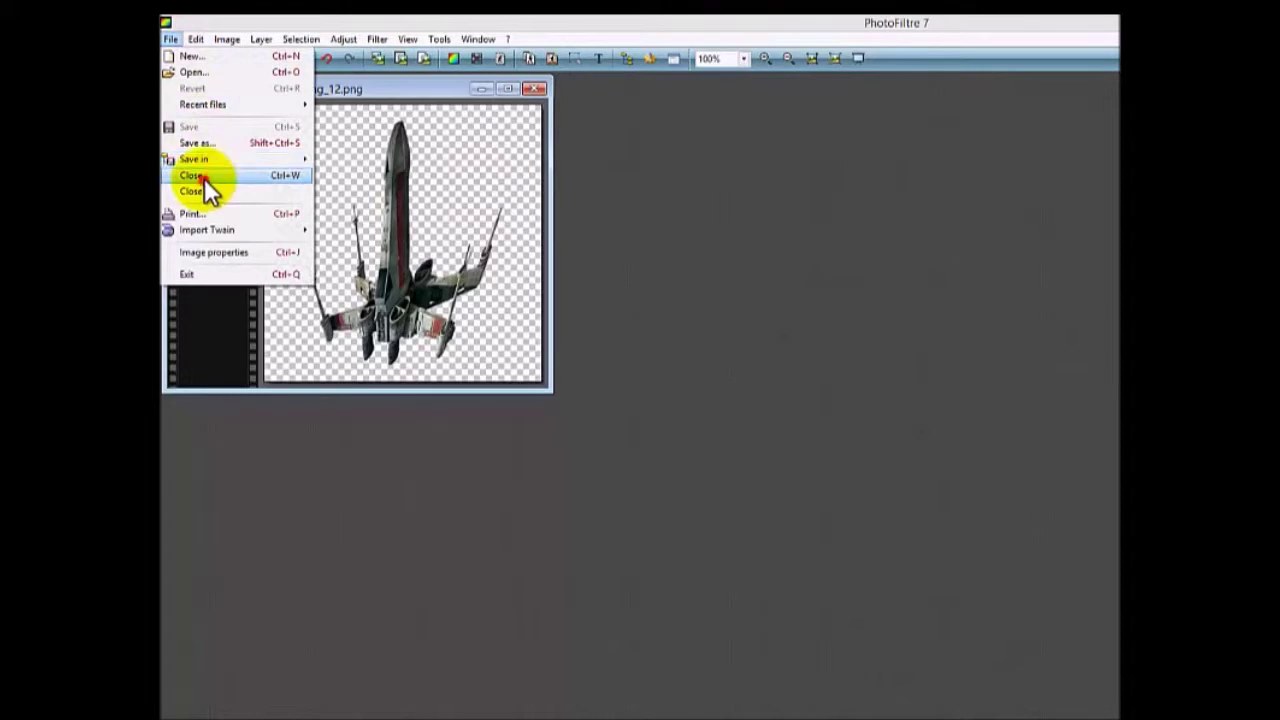
{"action": "left_click", "coordinate": [200, 177]}
Open X-wing_3.png and resize it to a height of 360 pixels, preserving the aspect ratio
{"action": "left_click", "coordinate": [171, 40]}
{"action": "left_click", "coordinate": [200, 106]}
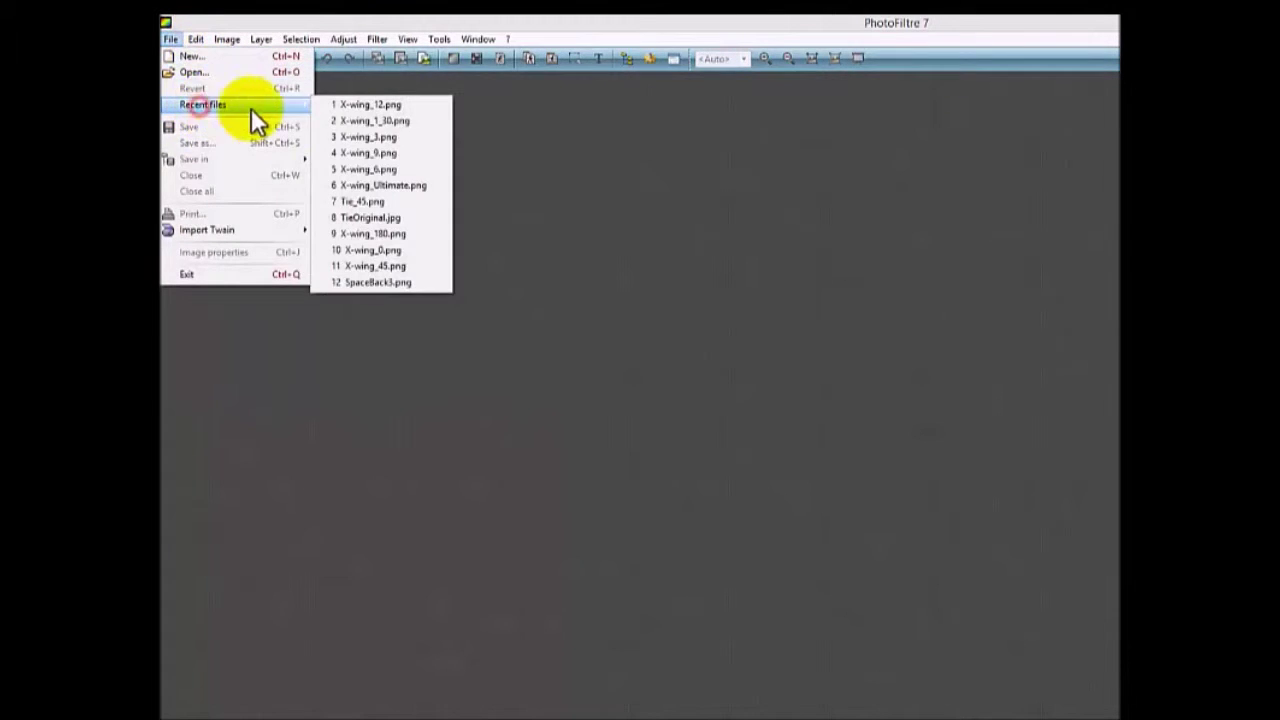
{"action": "left_click", "coordinate": [362, 137]}
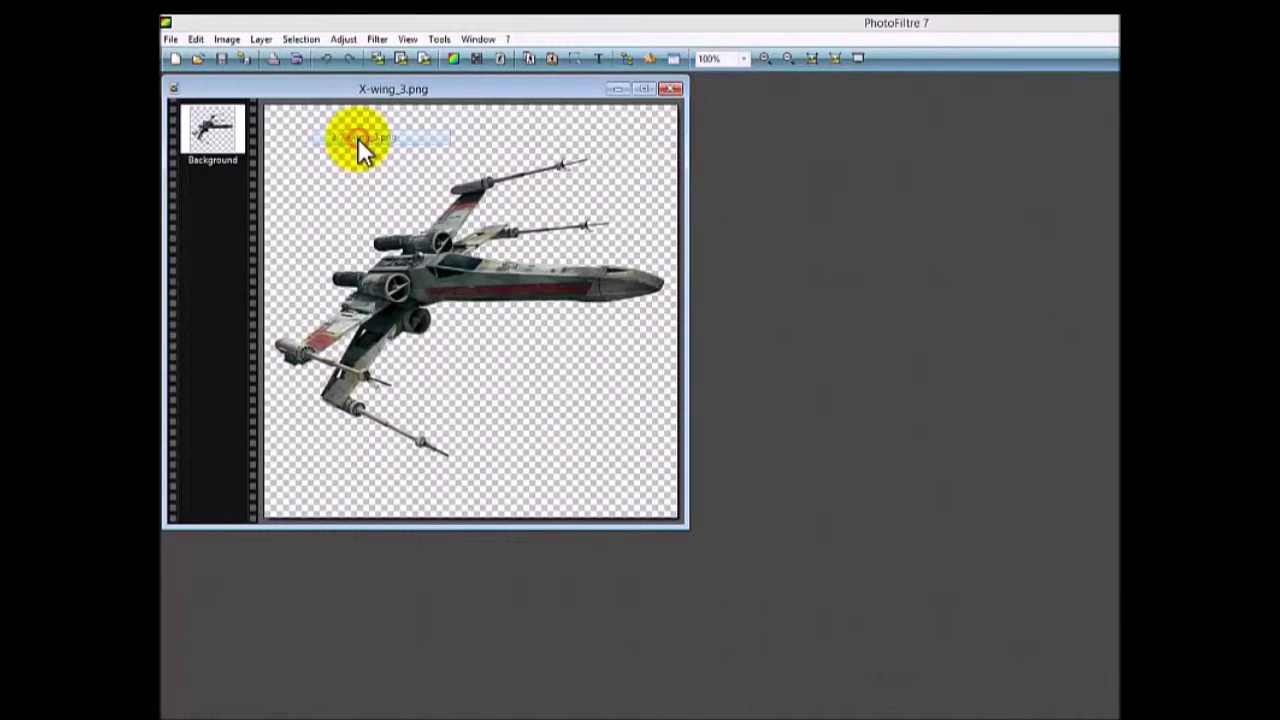
{"action": "left_click", "coordinate": [228, 39]}
{"action": "left_click", "coordinate": [242, 90]}
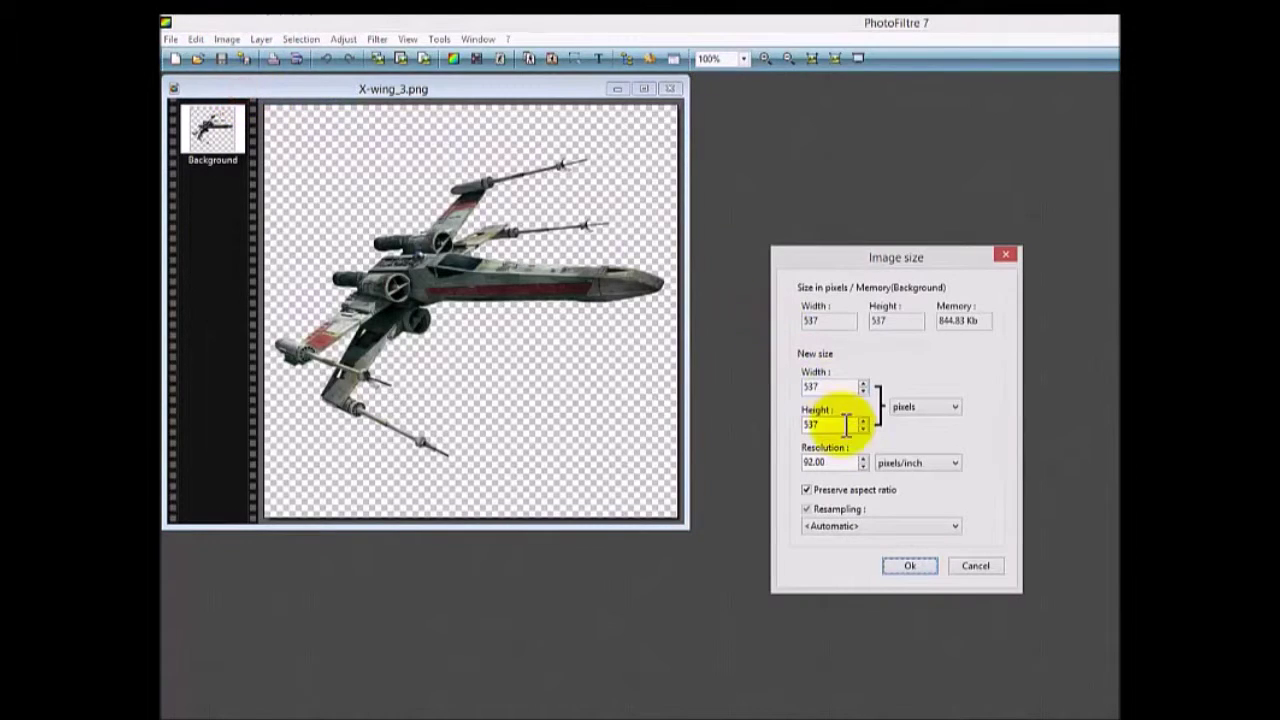
{"action": "double_click", "coordinate": [845, 425]}
{"action": "type", "text": "360"}
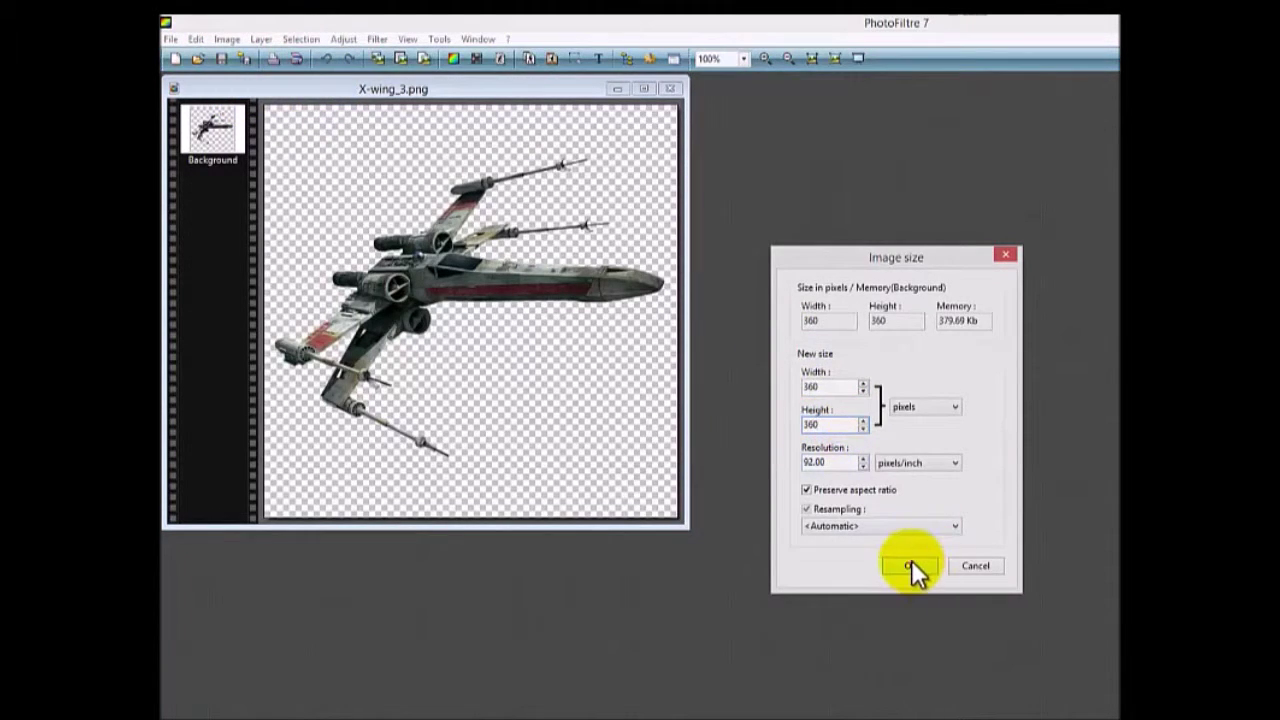
{"action": "left_click", "coordinate": [910, 566]}
Open the recently used X-wing_9.png alongside the resized X-wing_3.png
{"action": "left_click", "coordinate": [171, 39]}
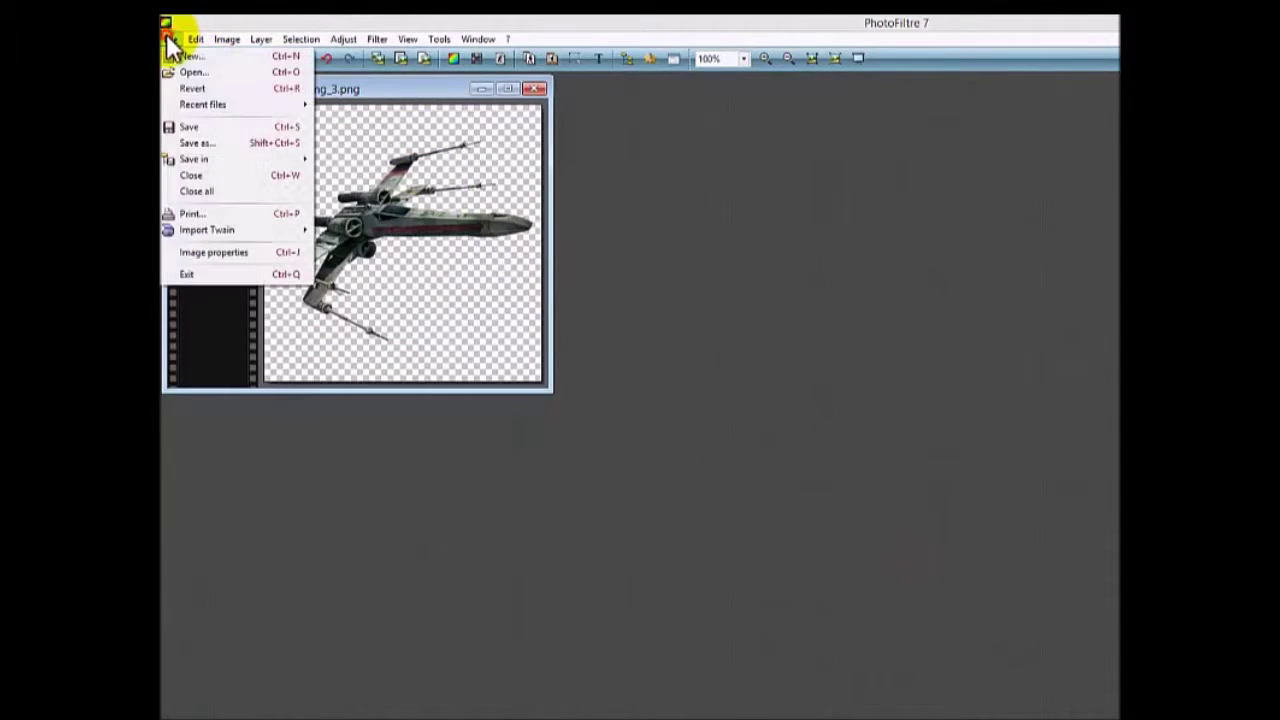
{"action": "mouse_move", "coordinate": [254, 110]}
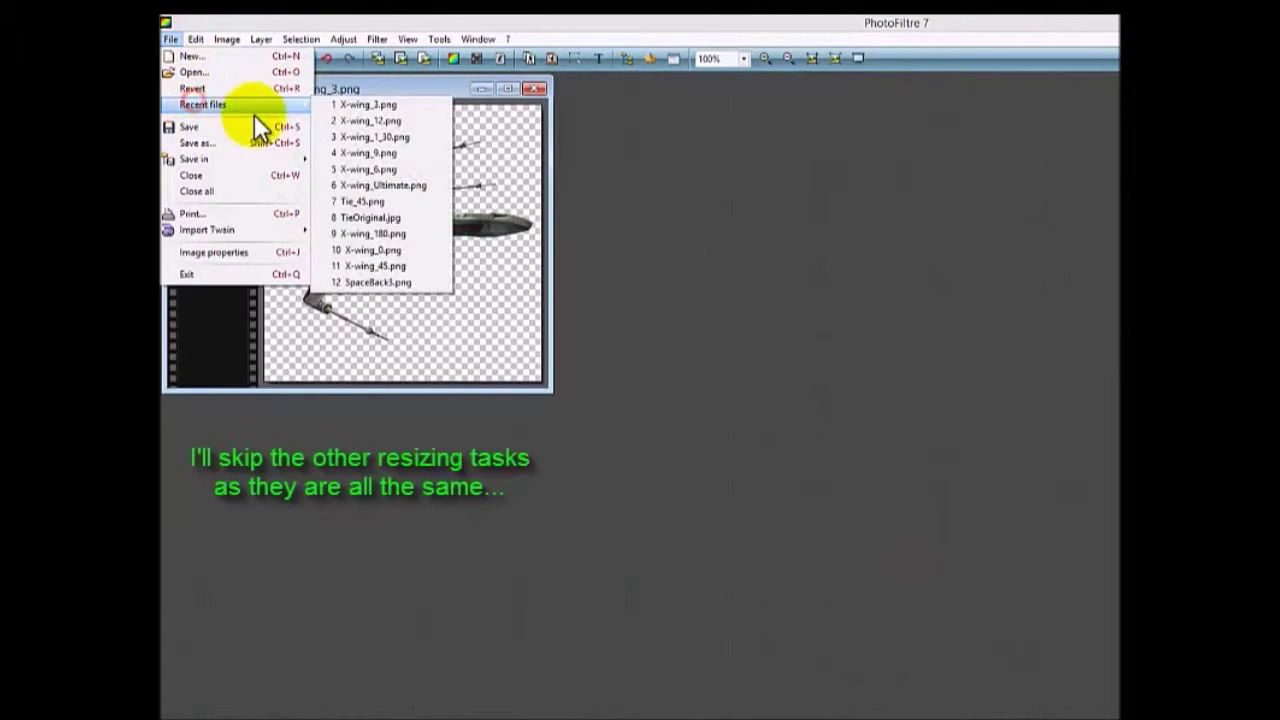
{"action": "left_click", "coordinate": [343, 153]}
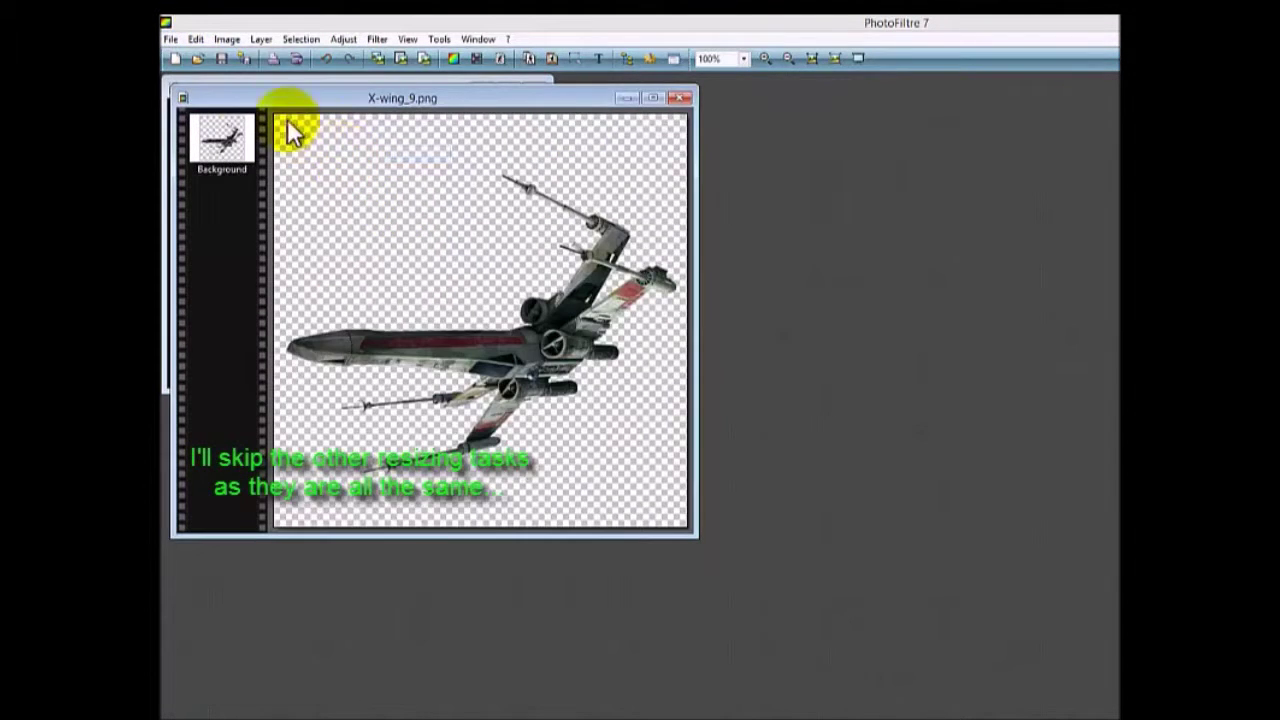
{"action": "left_click", "coordinate": [229, 40]}
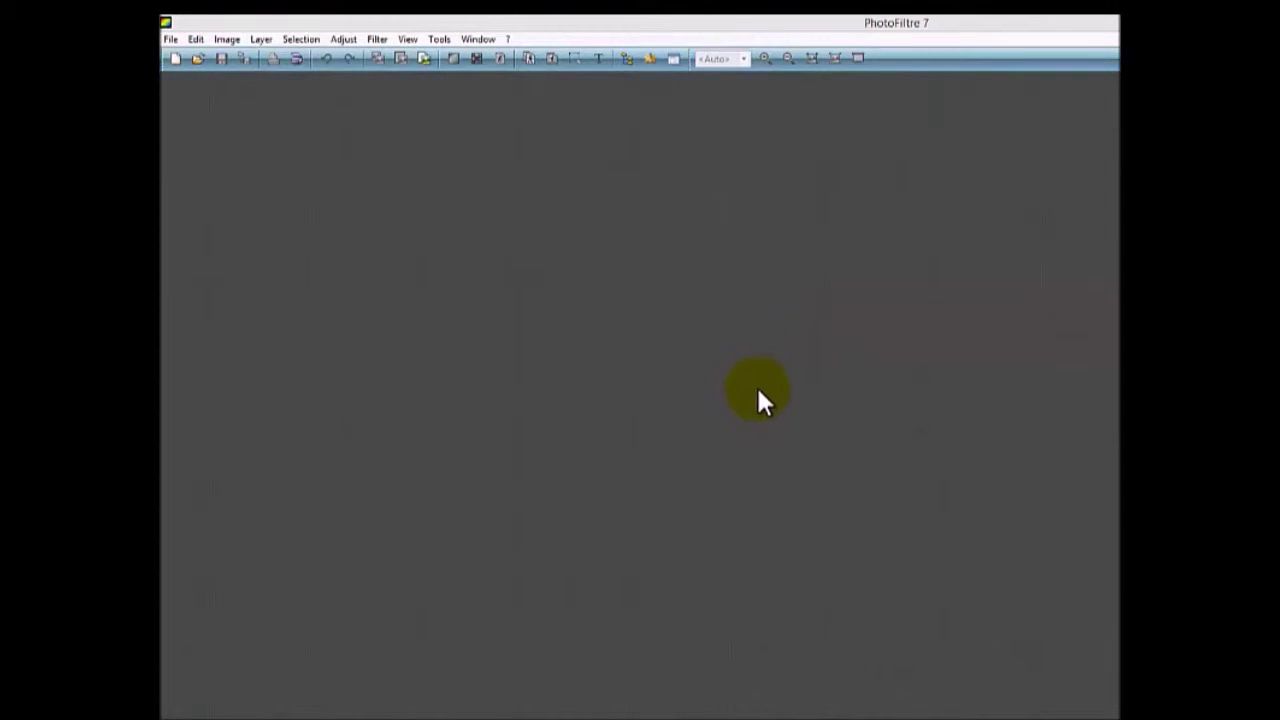
Open TieOriginal.jpg and resize it to 360 × 360 pixels, preserving the aspect ratio
{"action": "left_click", "coordinate": [173, 40]}
{"action": "left_click", "coordinate": [181, 66]}
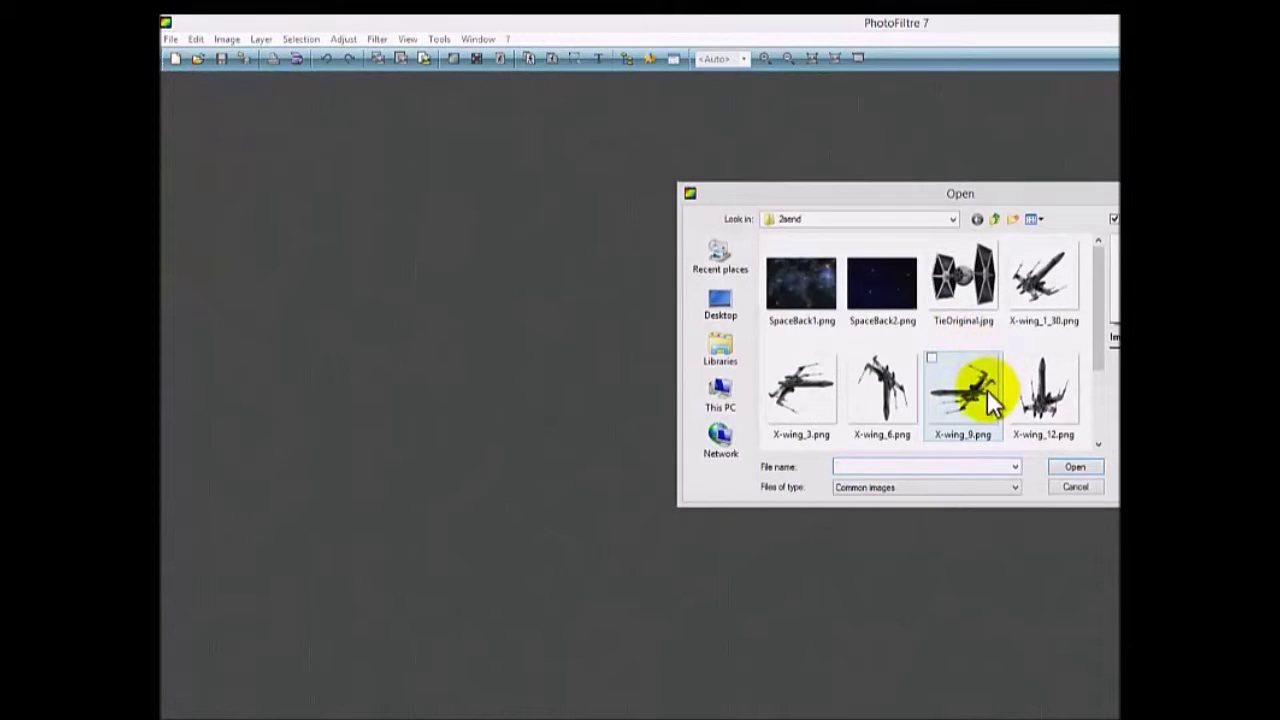
{"action": "left_click", "coordinate": [985, 316]}
{"action": "left_click", "coordinate": [1080, 467]}
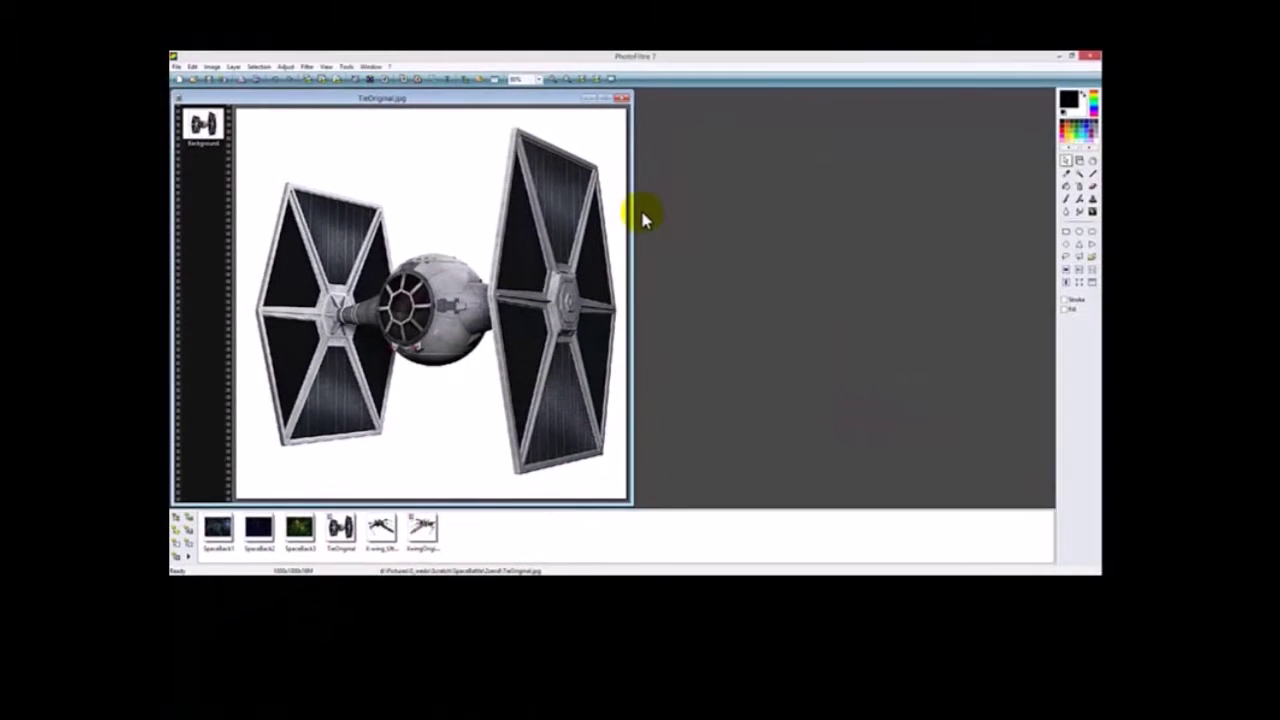
{"action": "left_click", "coordinate": [211, 67]}
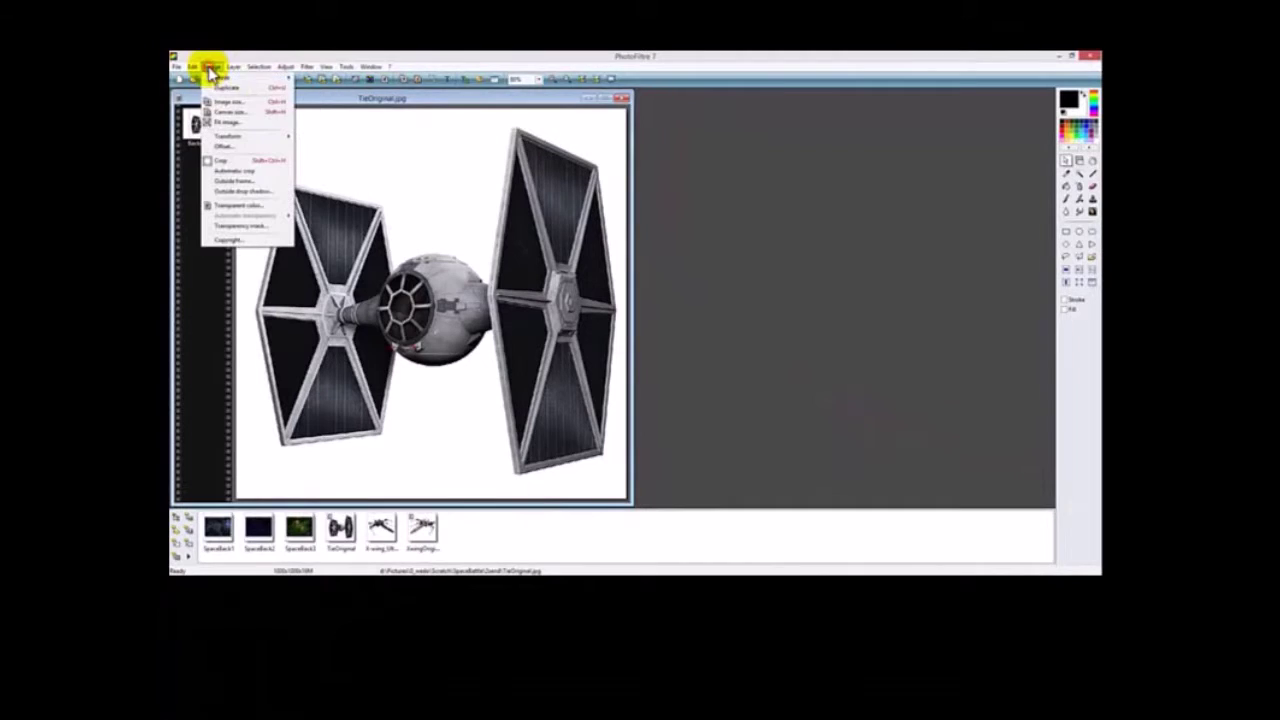
{"action": "left_click", "coordinate": [226, 101]}
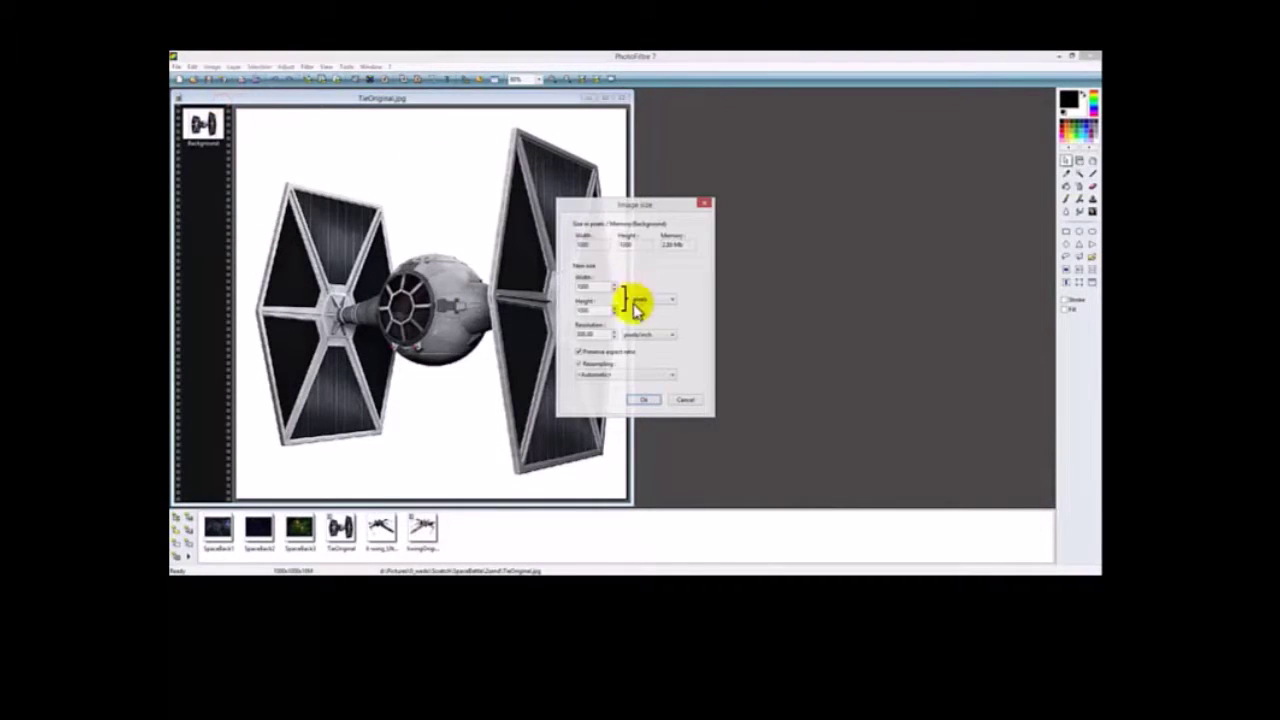
{"action": "double_click", "coordinate": [588, 287]}
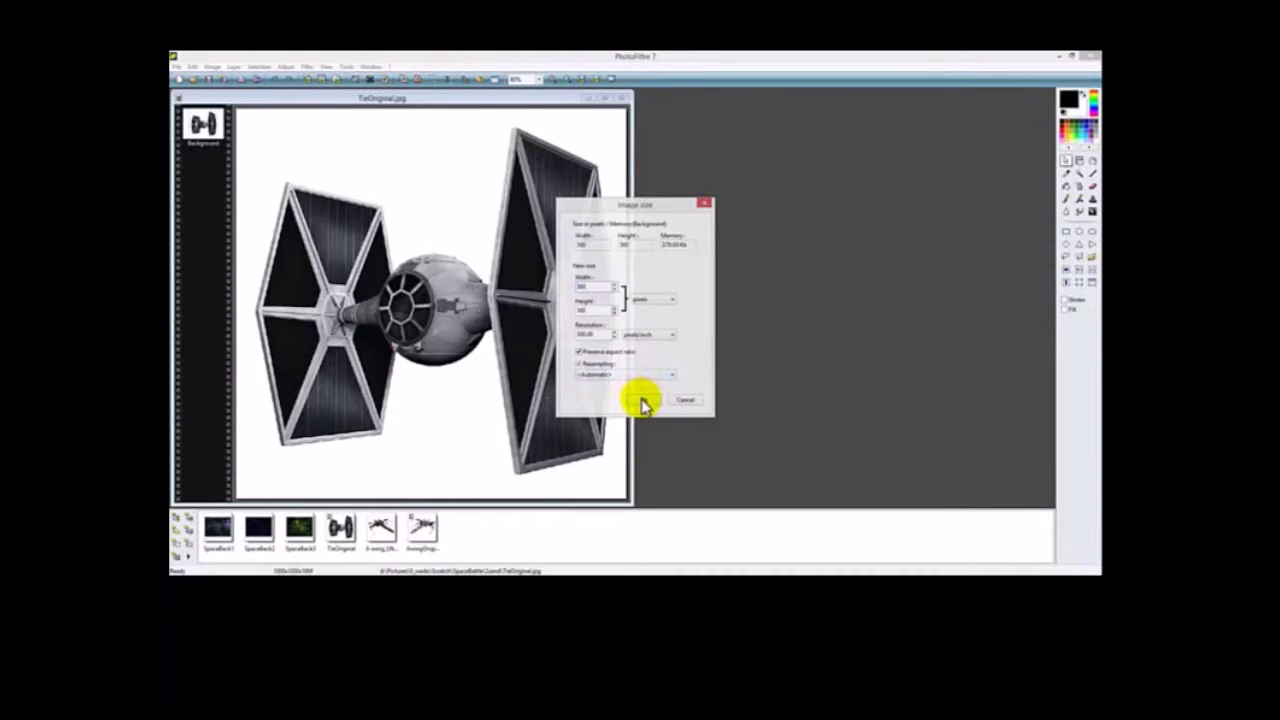
{"action": "left_click", "coordinate": [643, 399]}
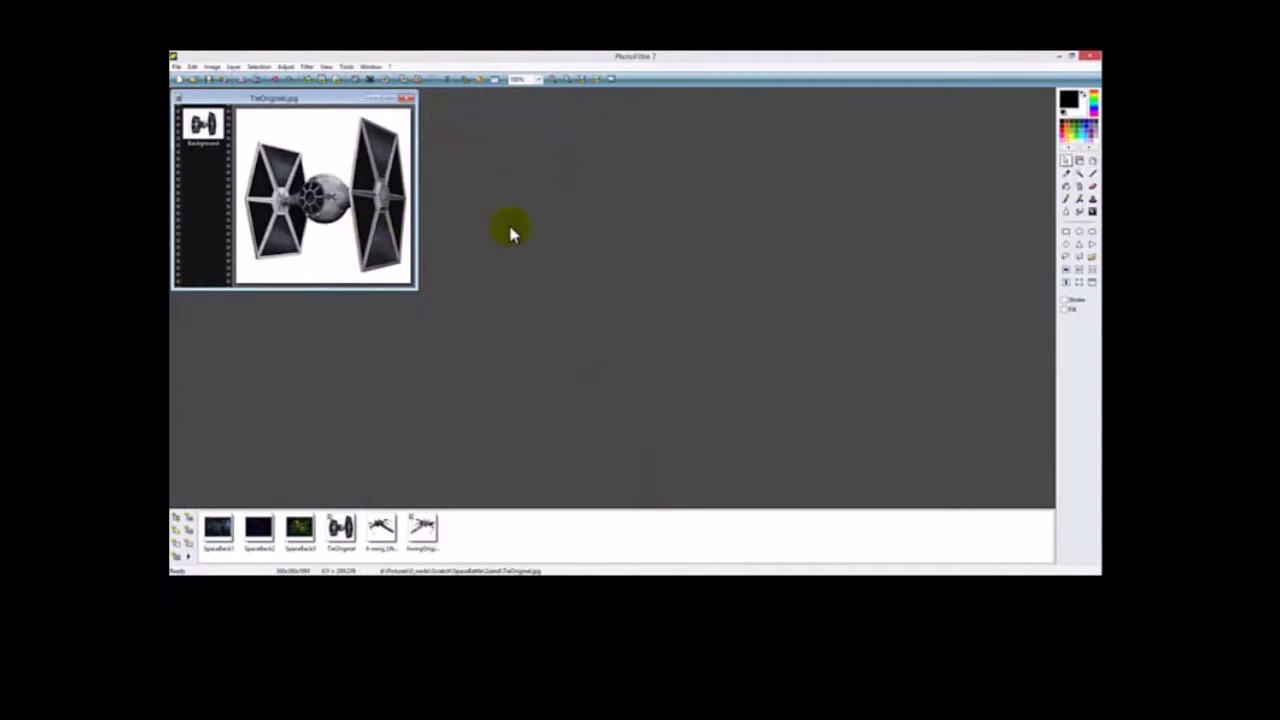
Select the white background around the TIE fighter with the Magic Wand and make the inside of the selection transparent
{"action": "left_click", "coordinate": [1079, 172]}
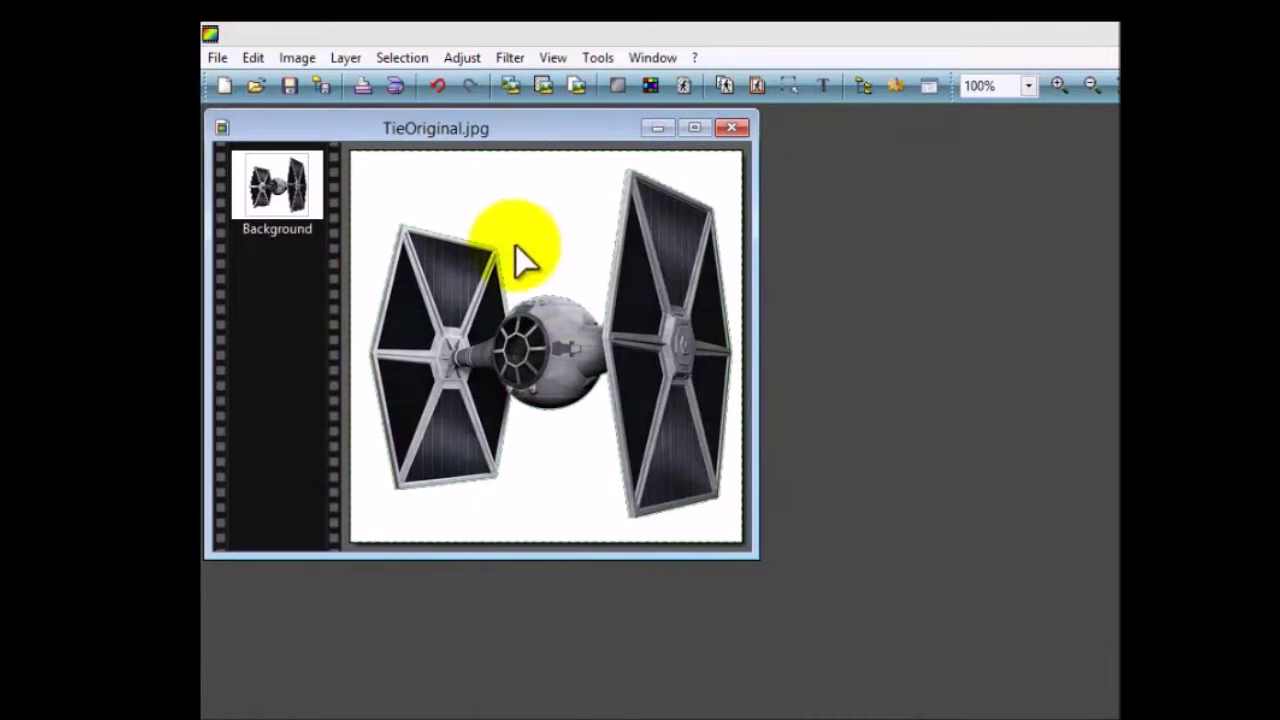
{"action": "left_click", "coordinate": [298, 58]}
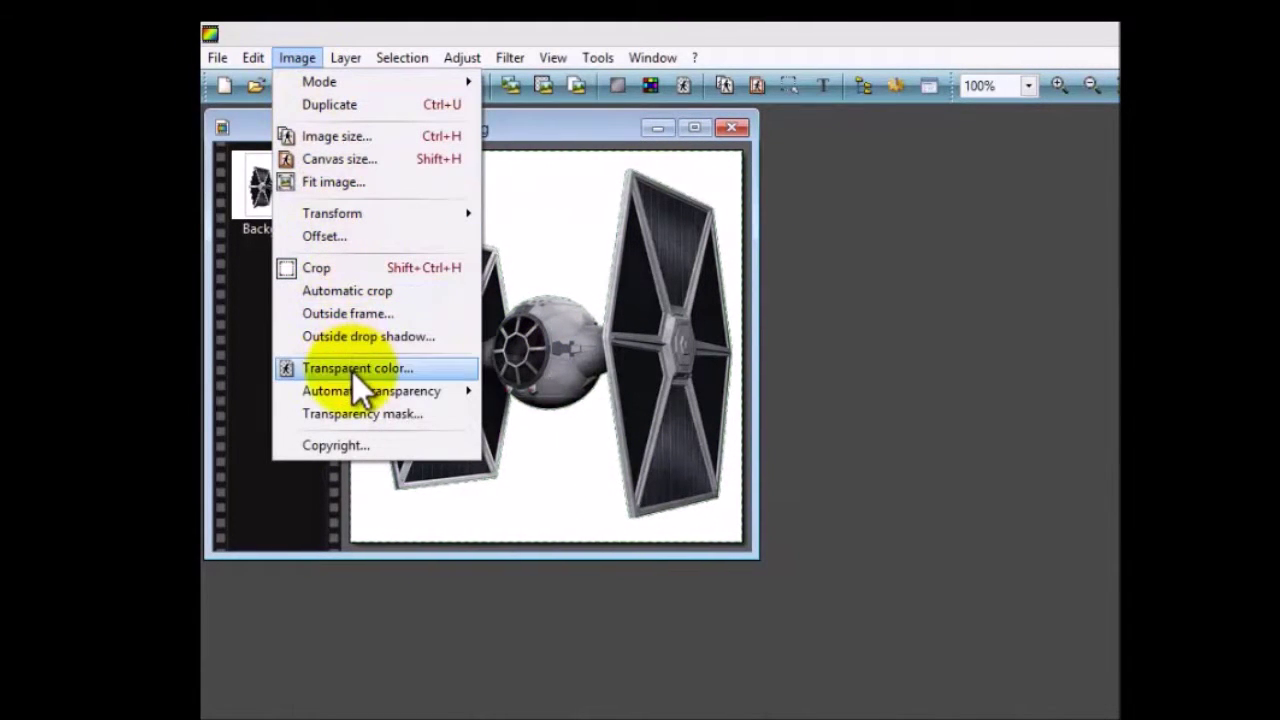
{"action": "mouse_move", "coordinate": [352, 390]}
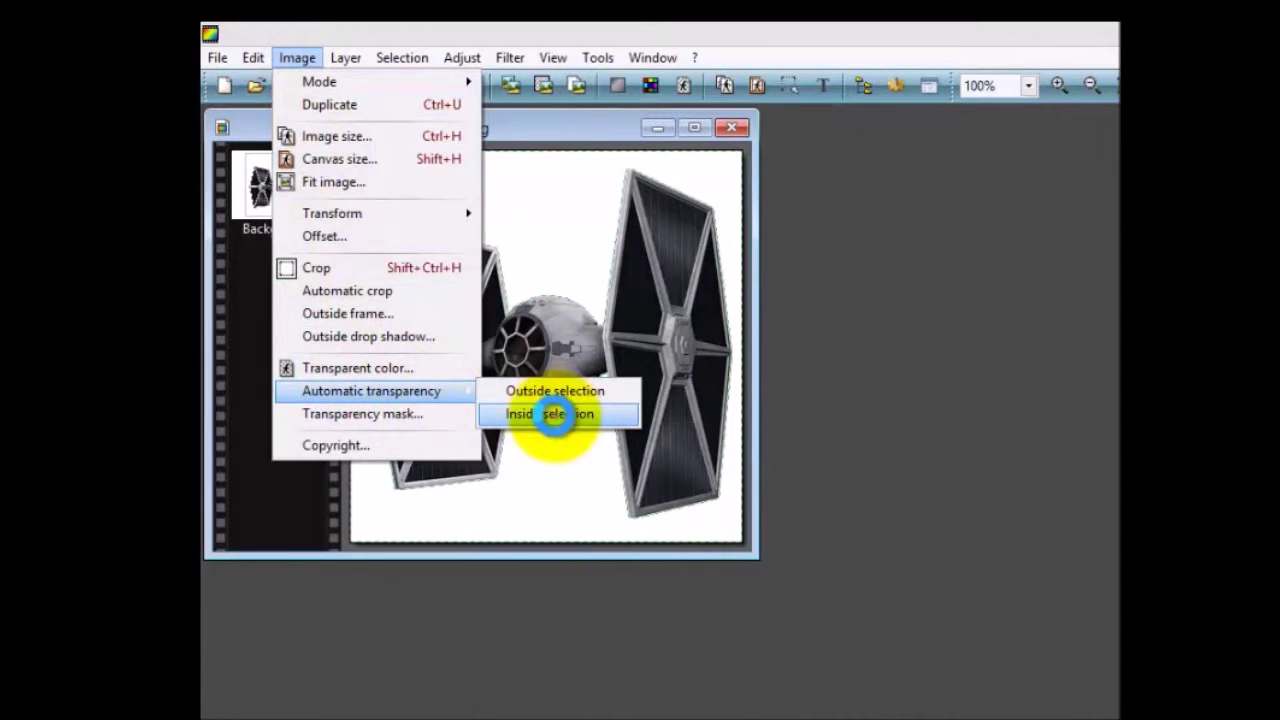
{"action": "left_click", "coordinate": [556, 414]}
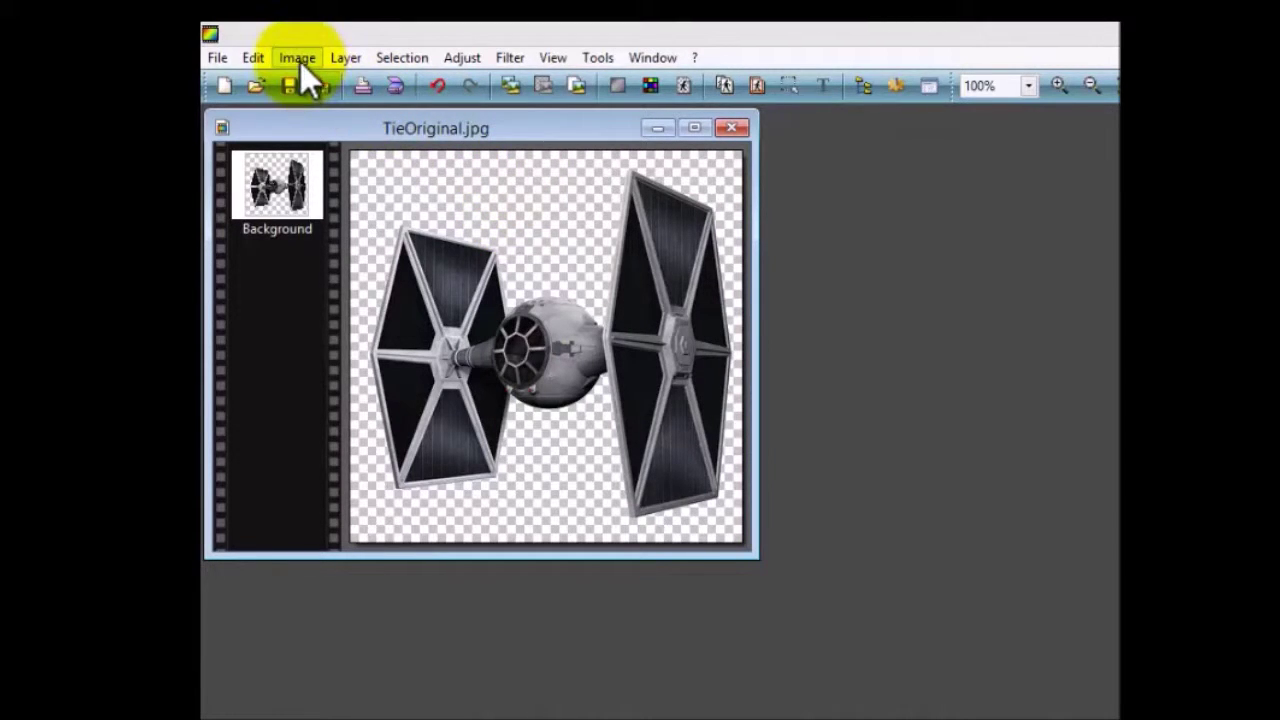
Save the transparent TIE fighter image as Tie_9.png with the default PNG options
{"action": "left_click", "coordinate": [217, 55]}
{"action": "mouse_move", "coordinate": [253, 57]}
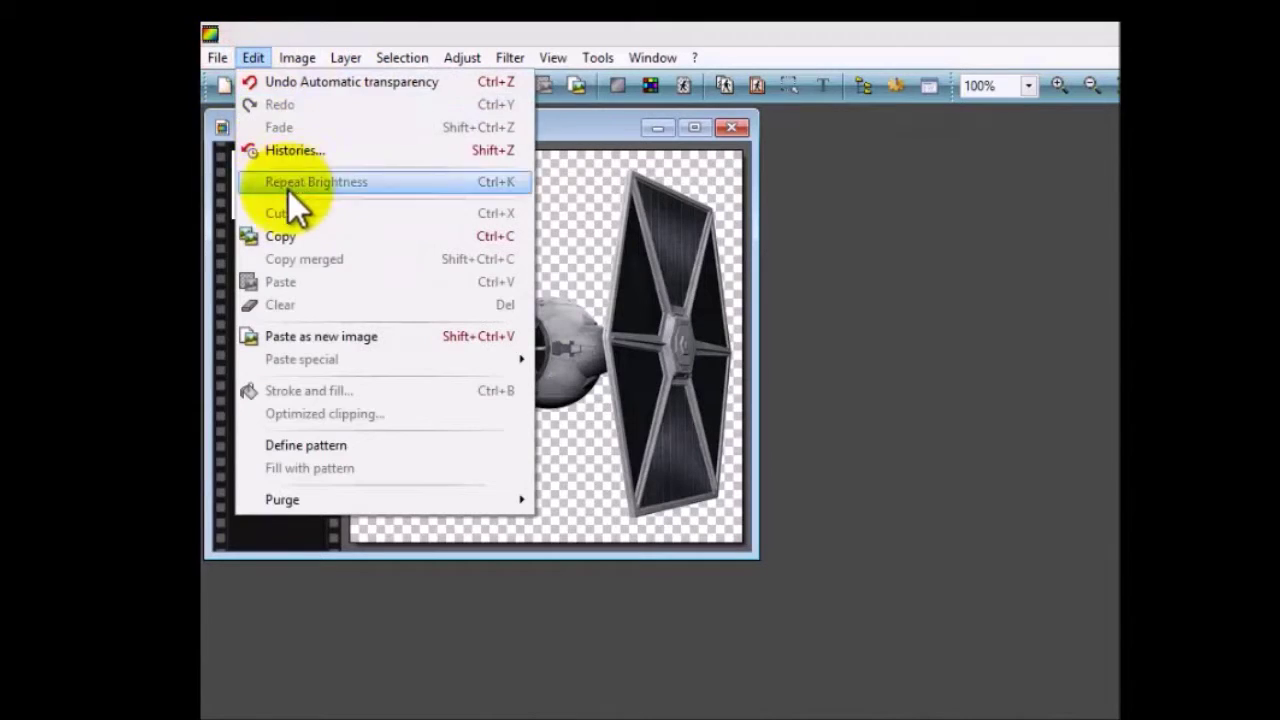
{"action": "mouse_move", "coordinate": [208, 52]}
{"action": "left_click", "coordinate": [262, 202]}
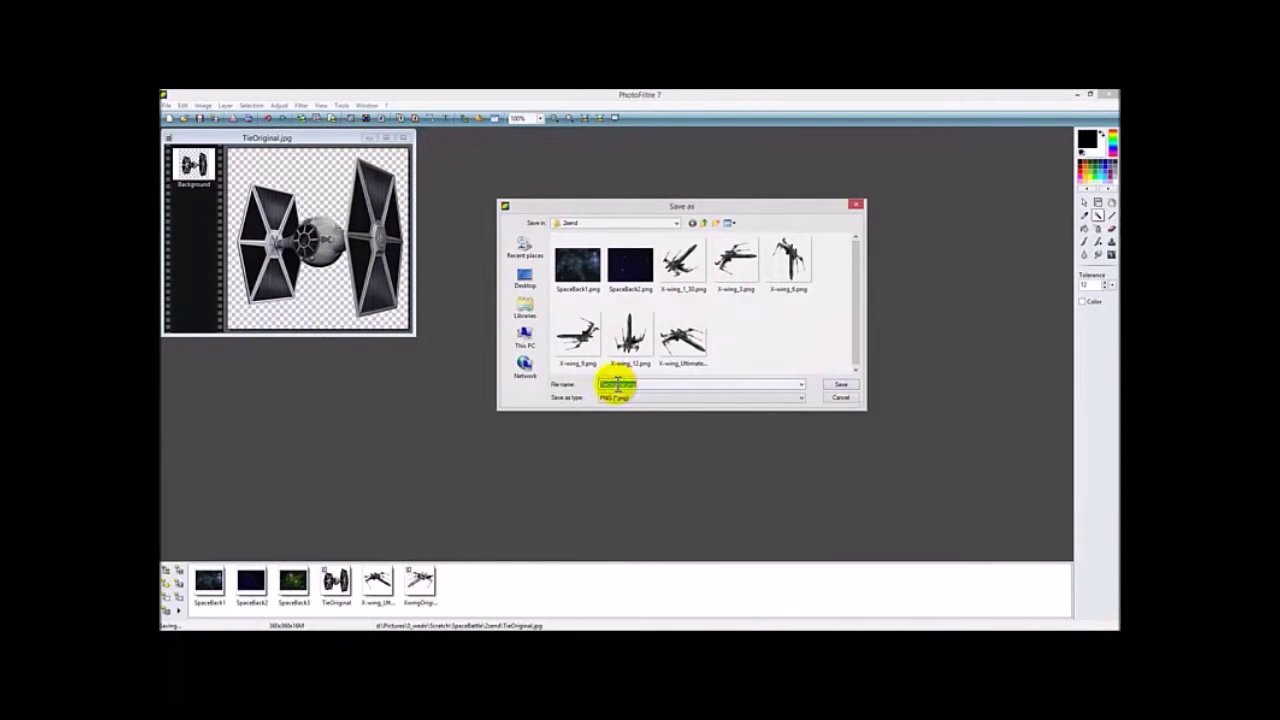
{"action": "left_click_drag", "start_coordinate": [606, 385], "coordinate": [628, 385]}
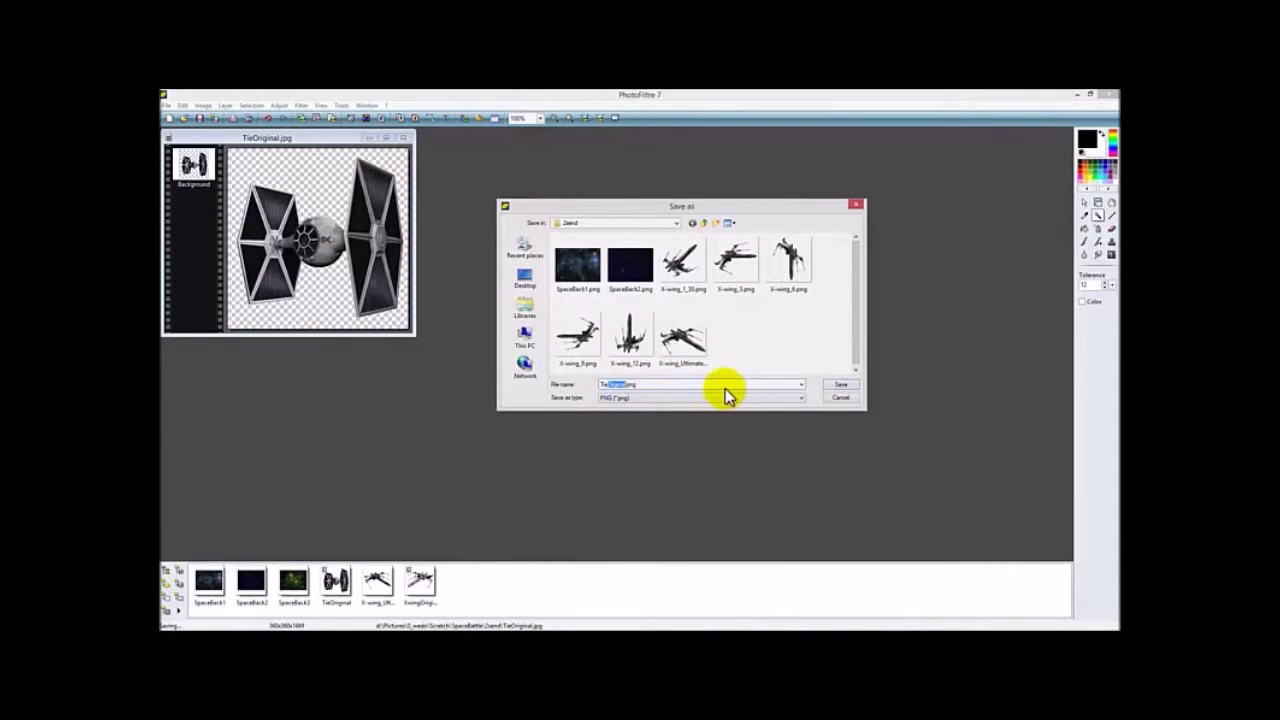
{"action": "type", "text": "_Blk"}
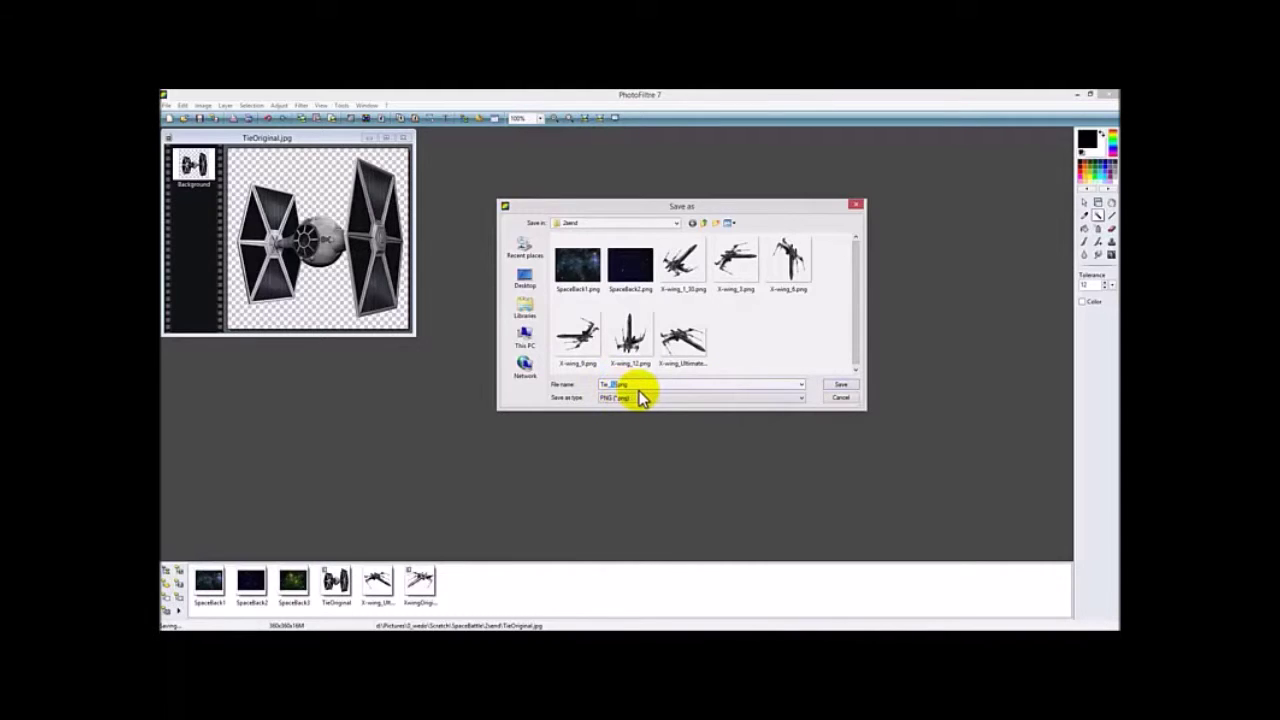
{"action": "left_click", "coordinate": [838, 386]}
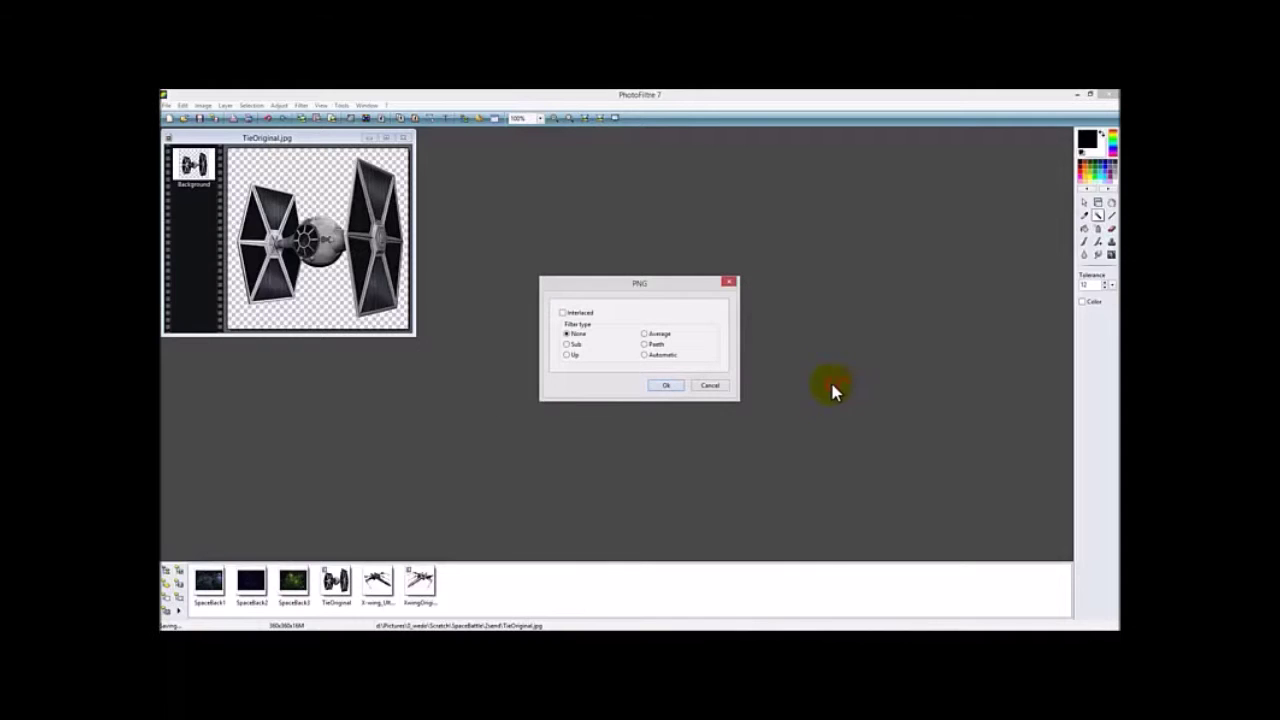
{"action": "left_click", "coordinate": [677, 386]}
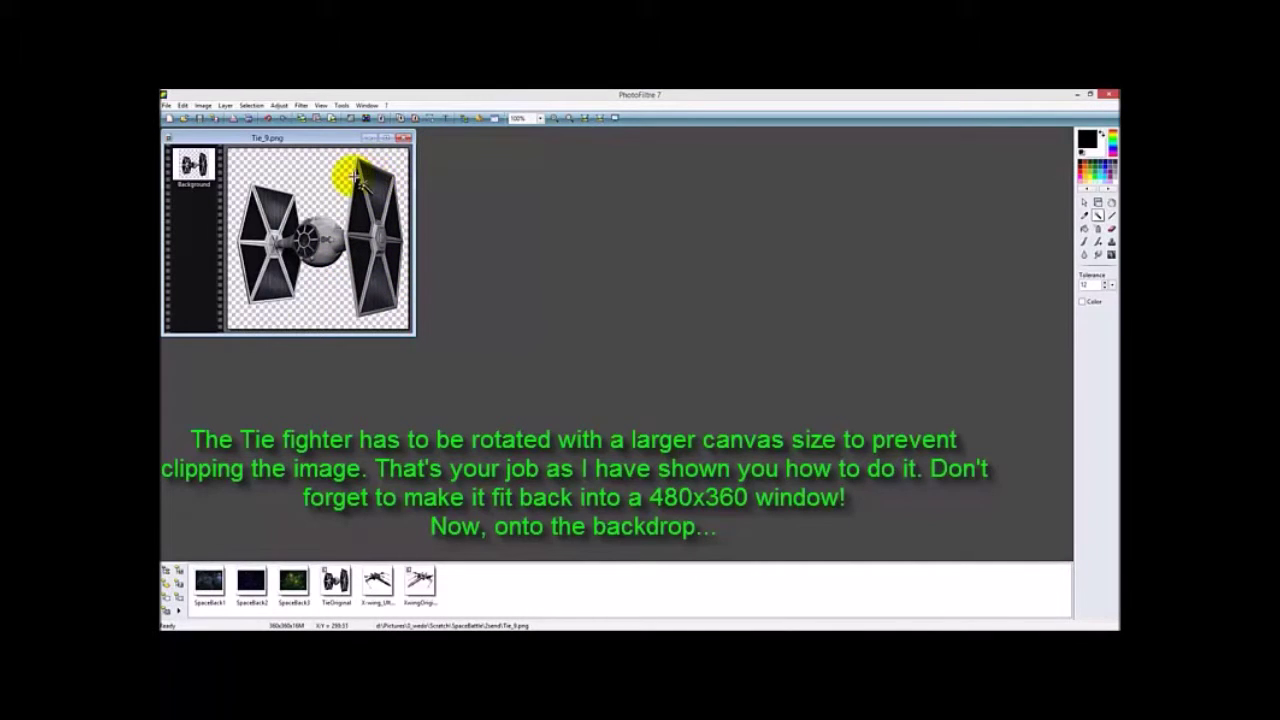
{"action": "left_click", "coordinate": [1085, 203]}
{"action": "left_click", "coordinate": [201, 106]}
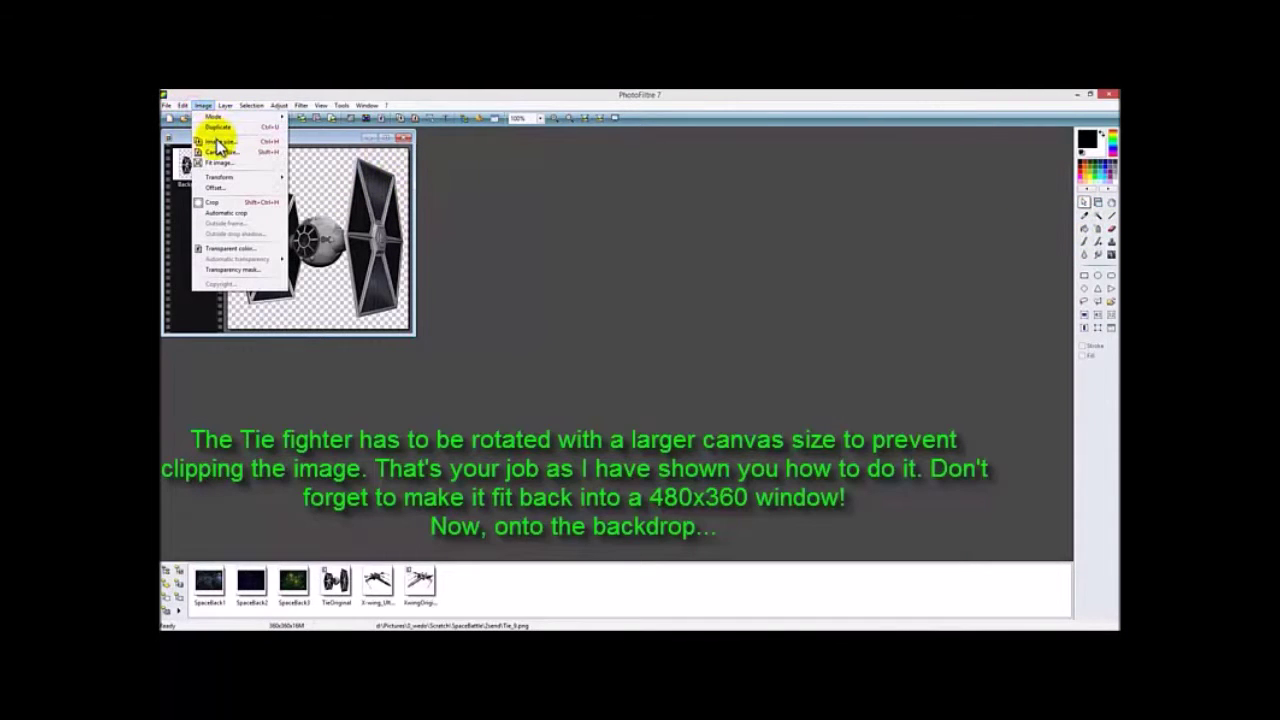
{"action": "mouse_move", "coordinate": [216, 179]}
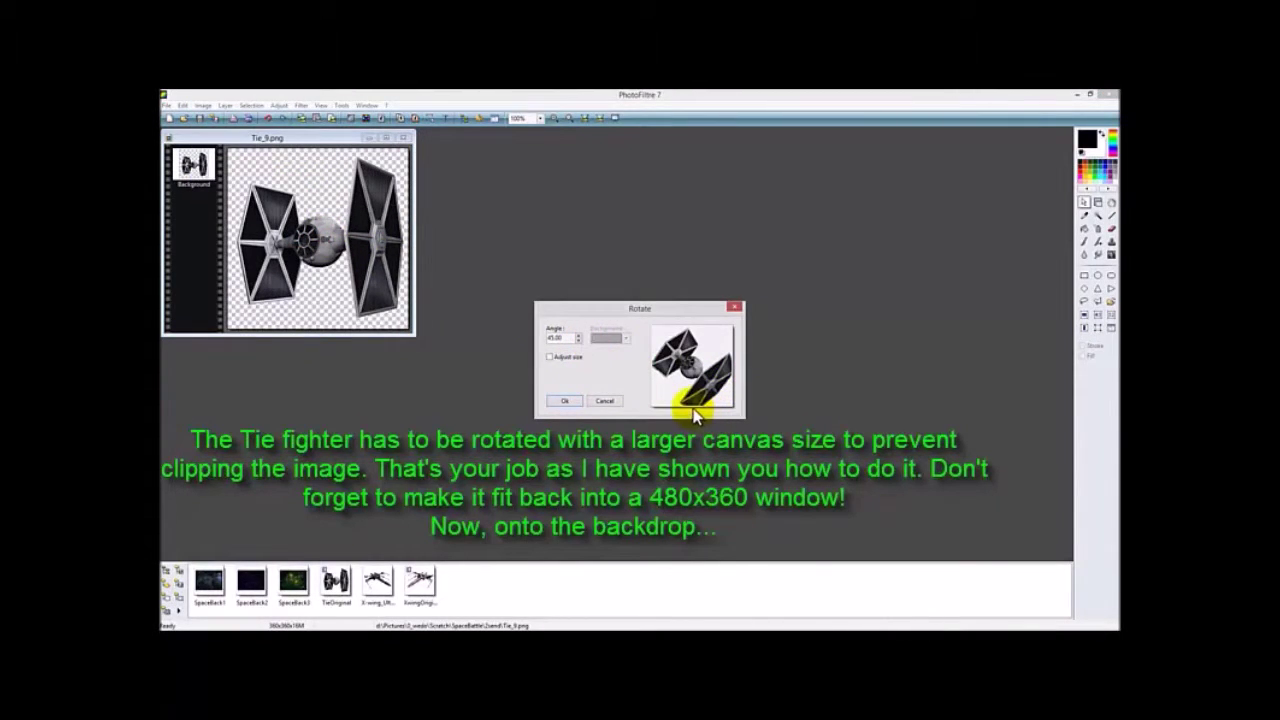
{"action": "left_click", "coordinate": [601, 401]}
{"action": "left_click", "coordinate": [204, 105]}
{"action": "left_click", "coordinate": [216, 153]}
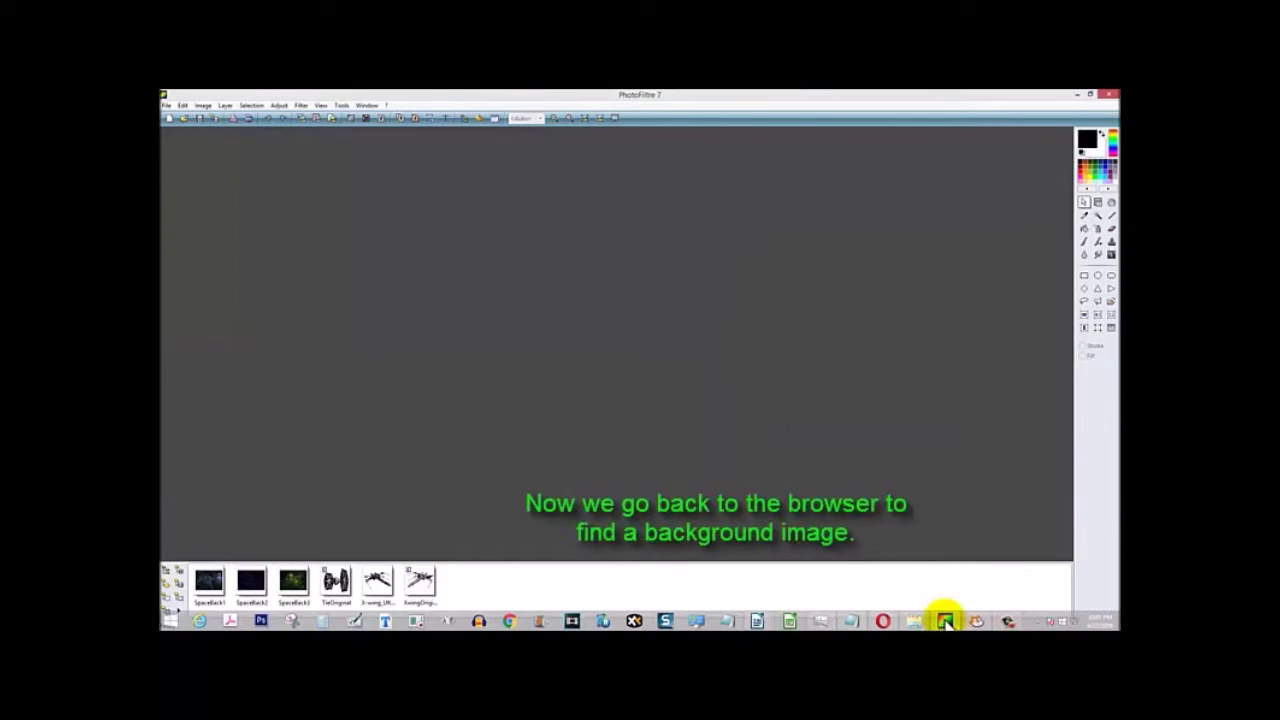
Switch to the Opera browser, go to the space images search results and copy the enlarged green nebula picture
{"action": "left_click", "coordinate": [881, 620]}
{"action": "scroll", "coordinate": [683, 400], "scroll_direction": "up", "scroll_amount": 5}
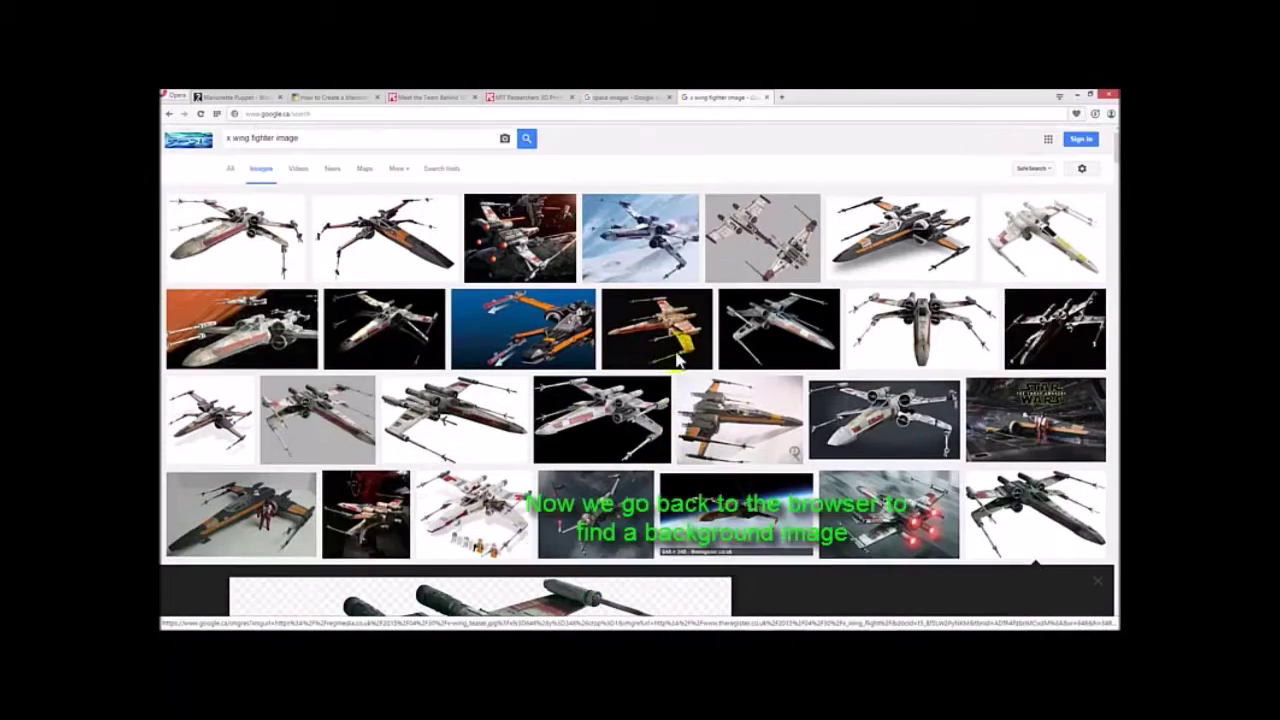
{"action": "left_click", "coordinate": [625, 97]}
{"action": "scroll", "coordinate": [340, 175], "scroll_direction": "up", "scroll_amount": 3}
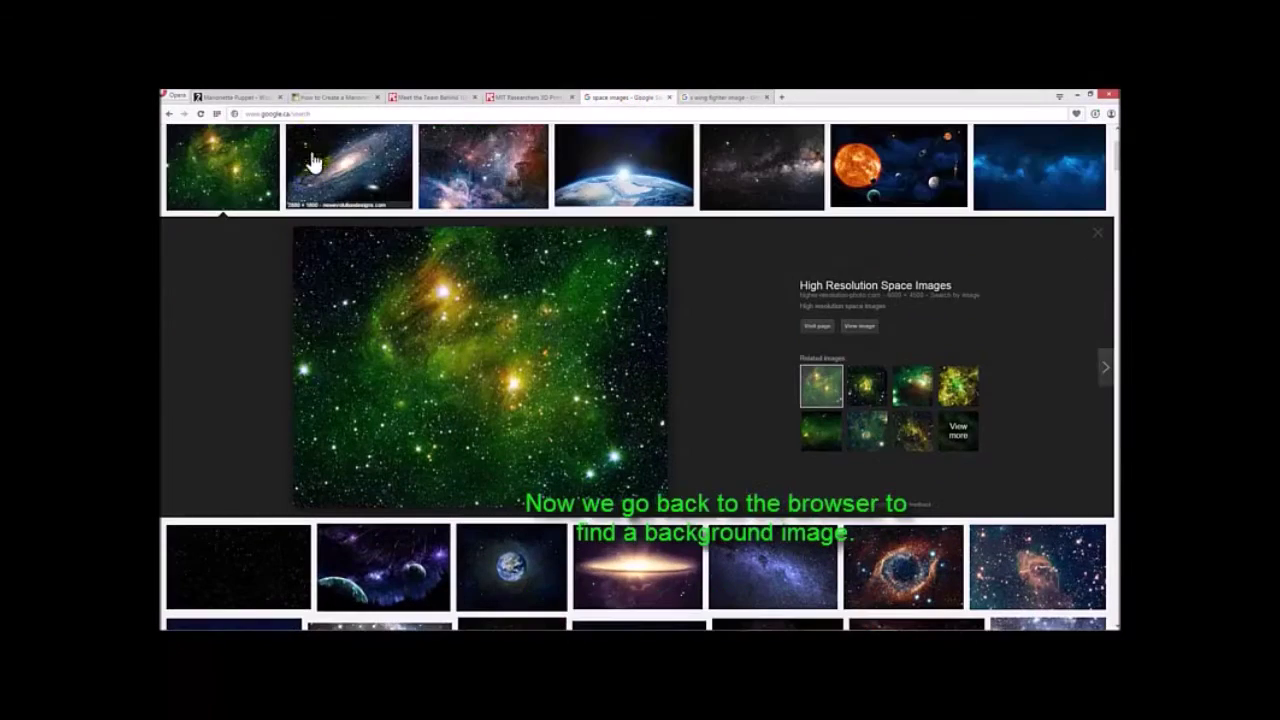
{"action": "scroll", "coordinate": [420, 195], "scroll_direction": "up", "scroll_amount": 2}
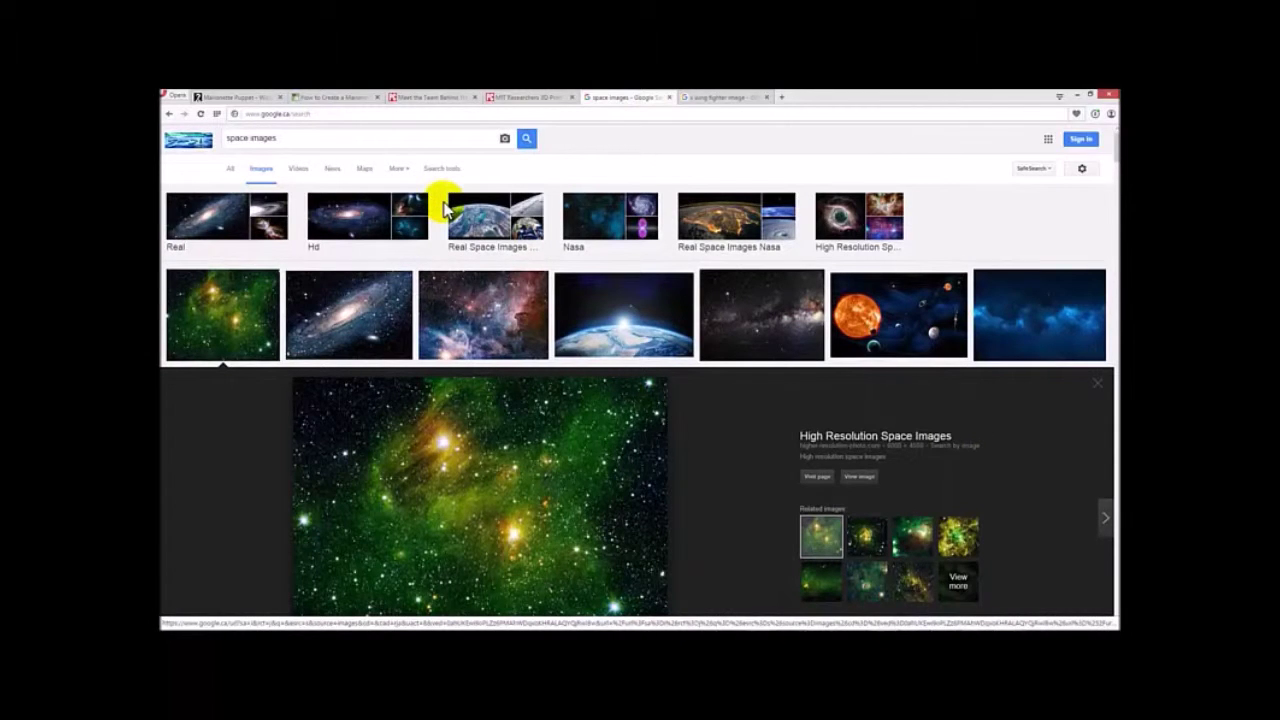
{"action": "scroll", "coordinate": [445, 208], "scroll_direction": "down", "scroll_amount": 2}
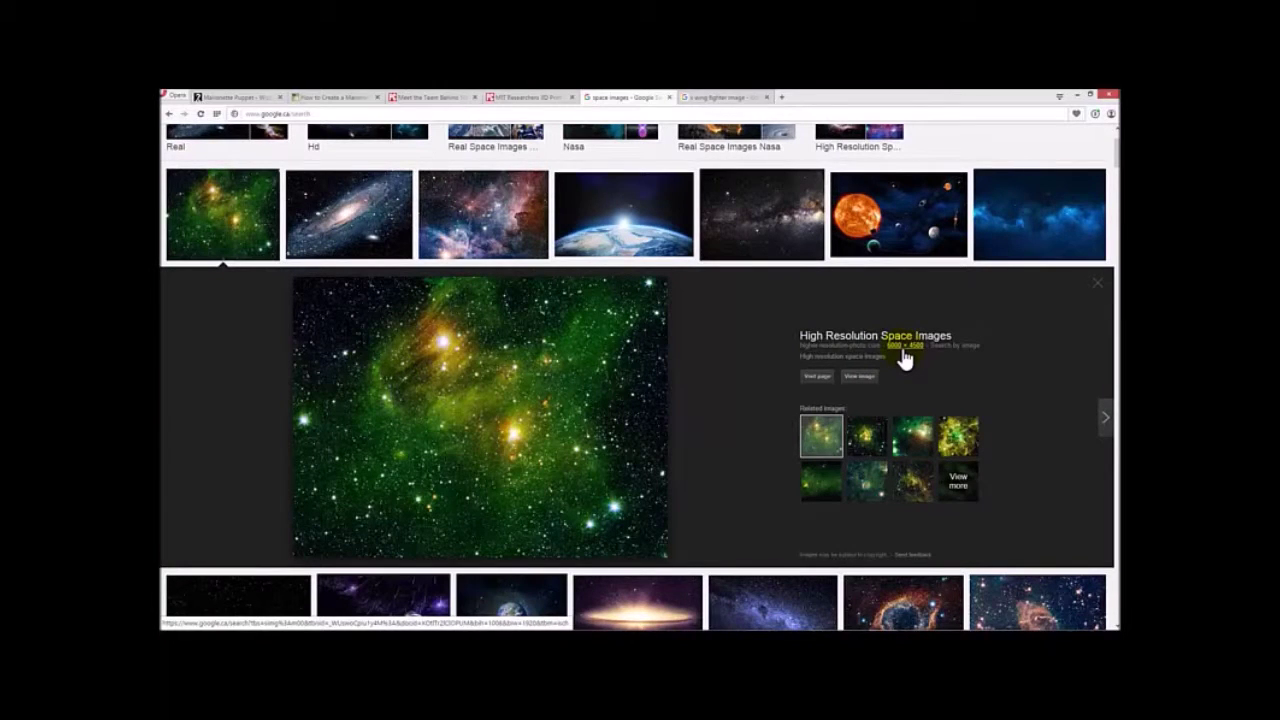
{"action": "right_click", "coordinate": [474, 363]}
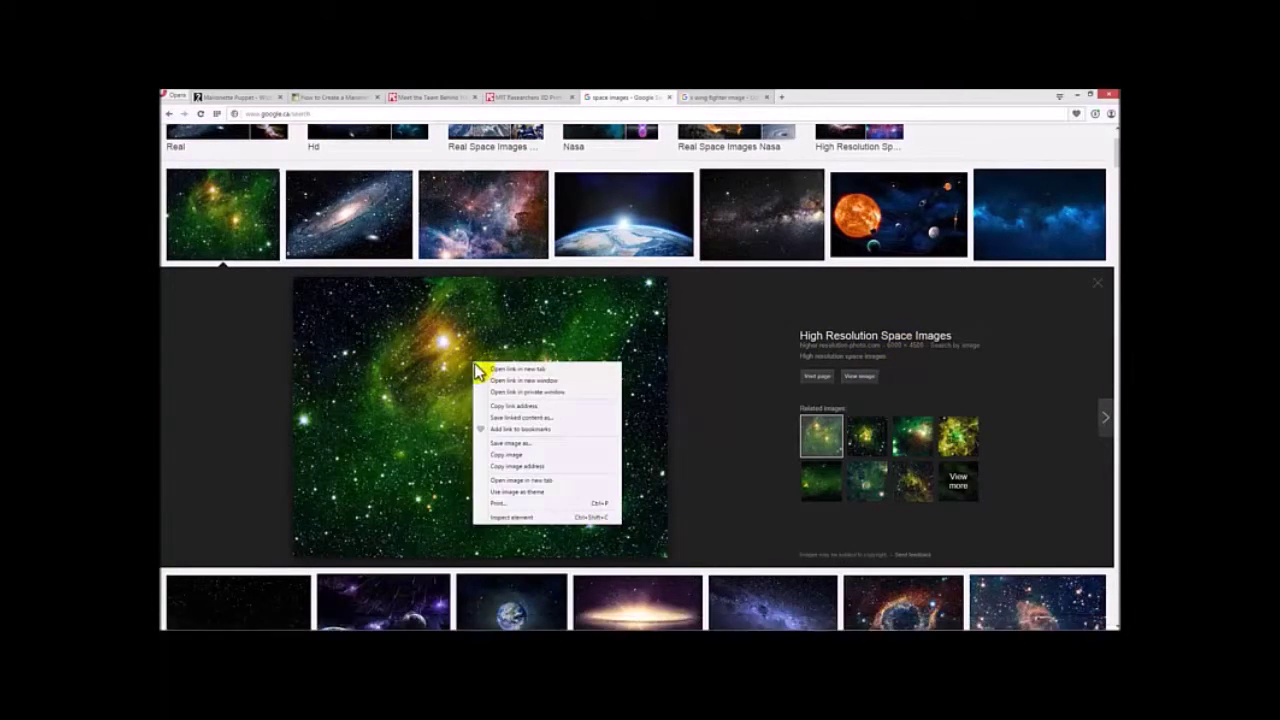
{"action": "left_click", "coordinate": [507, 455]}
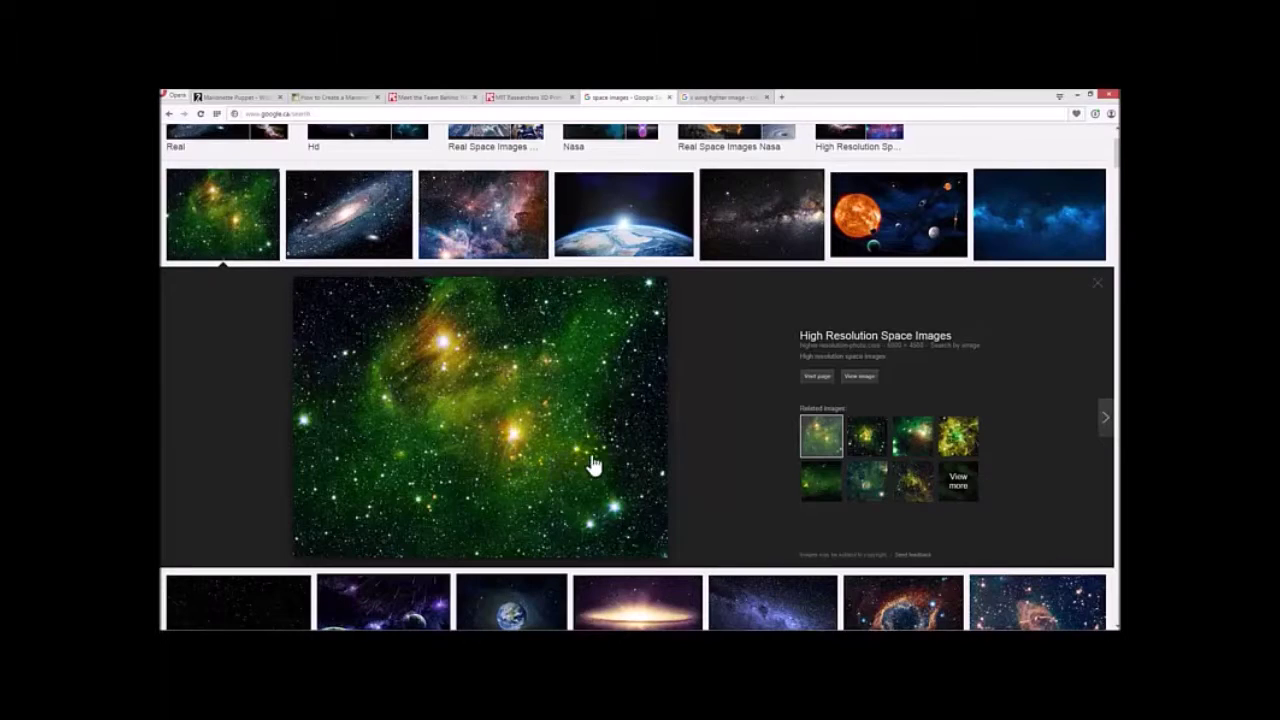
{"action": "scroll", "coordinate": [1058, 150], "scroll_direction": "down", "scroll_amount": 1}
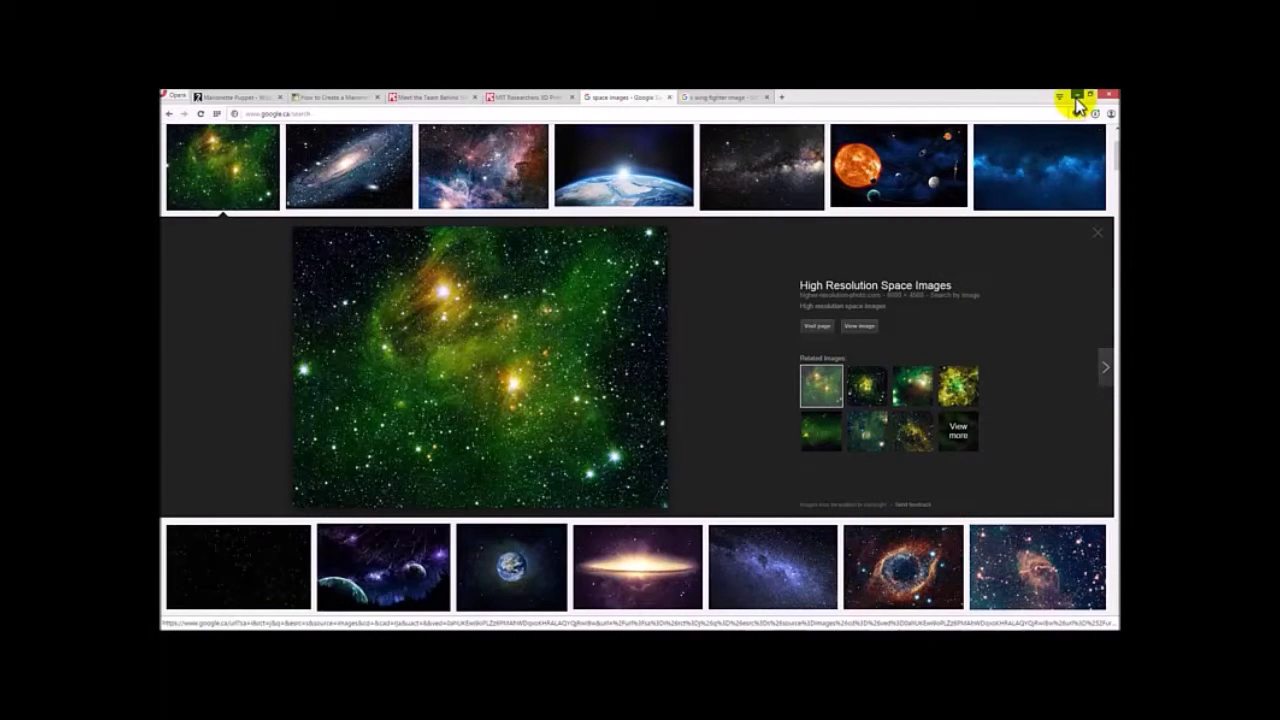
Return to PhotoFiltre 7 and paste the copied nebula picture as a new image
{"action": "left_click", "coordinate": [1076, 97]}
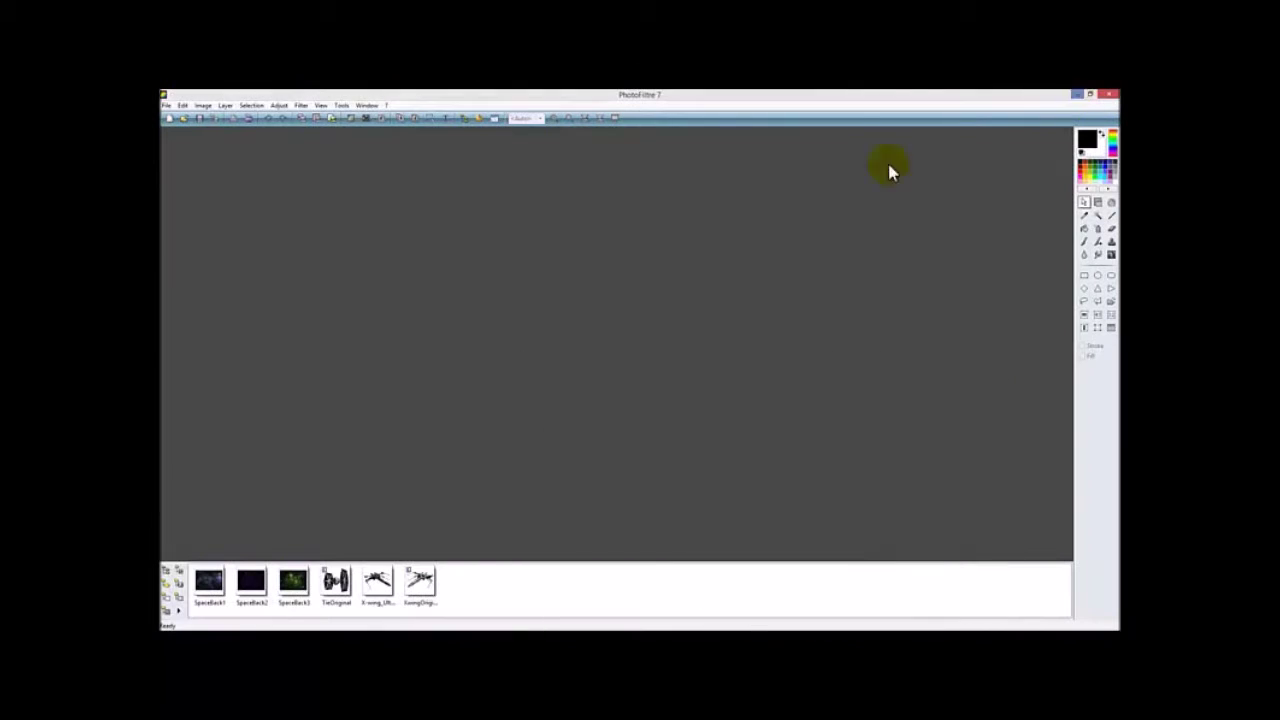
{"action": "left_click", "coordinate": [184, 106]}
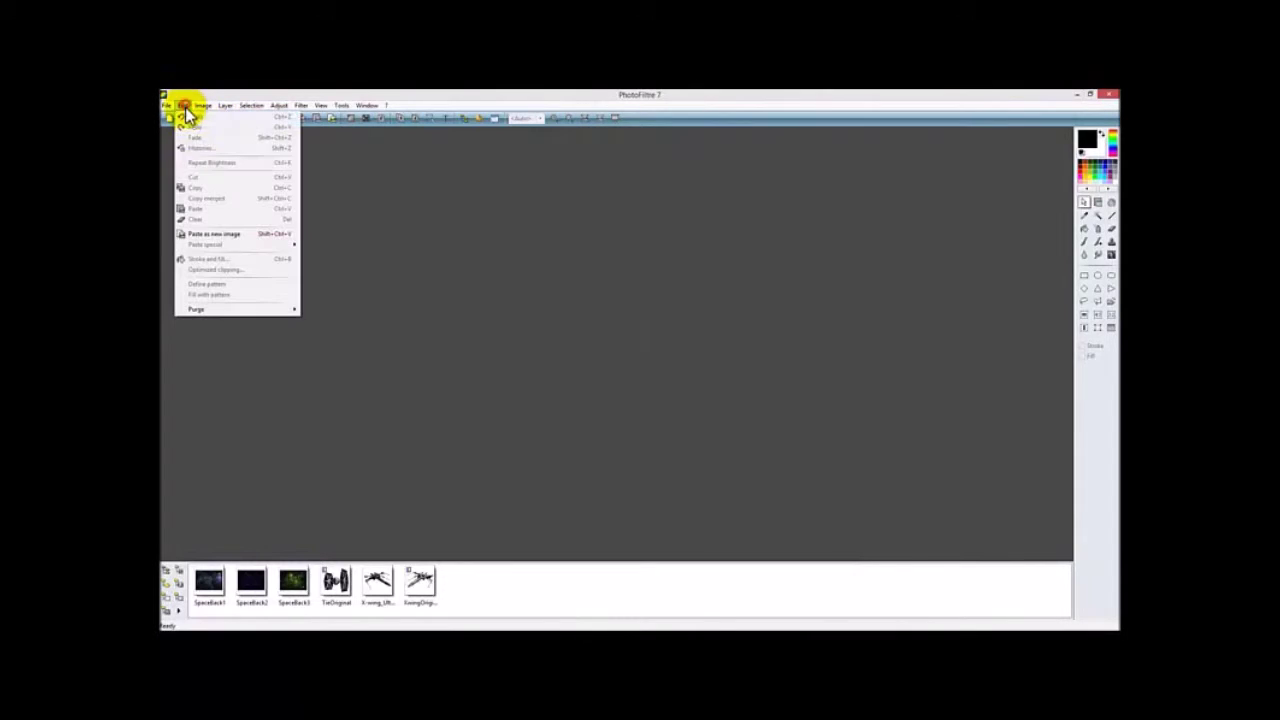
{"action": "left_click", "coordinate": [216, 233]}
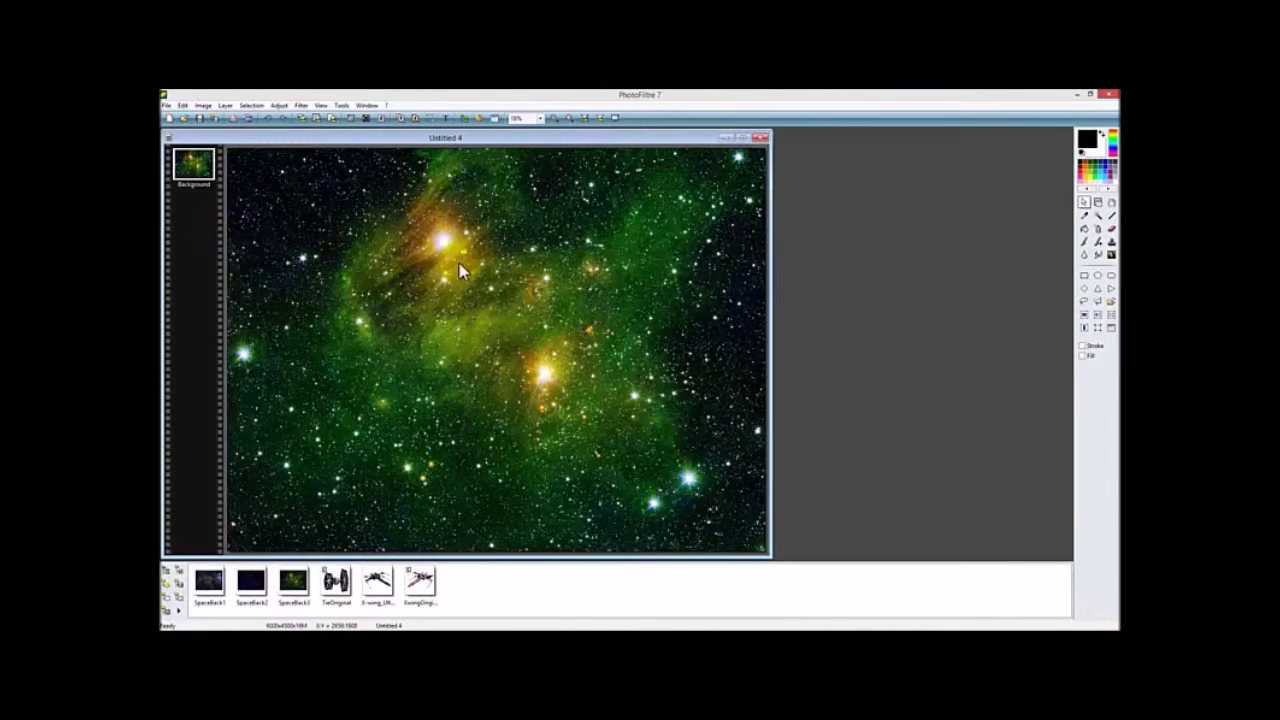
Convert the nebula image to indexed color using the optimized 256-color palette with diffusion
{"action": "left_click", "coordinate": [203, 106]}
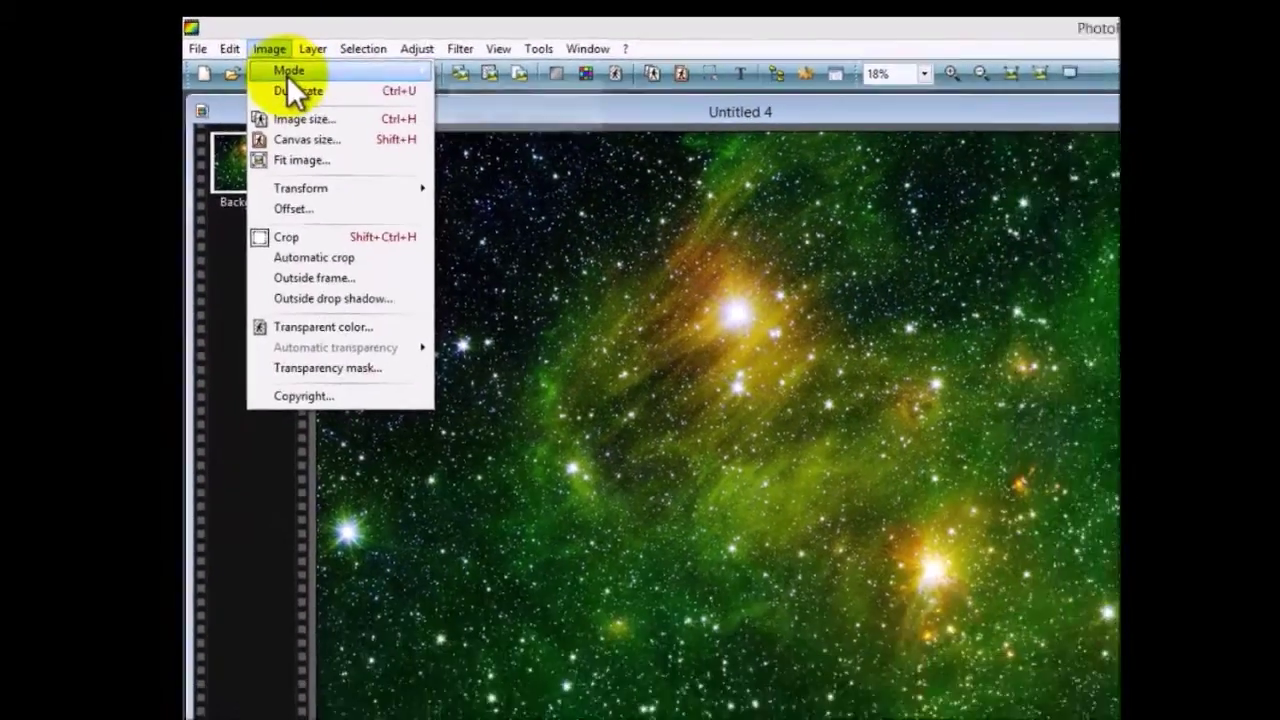
{"action": "mouse_move", "coordinate": [325, 90]}
{"action": "left_click", "coordinate": [427, 69]}
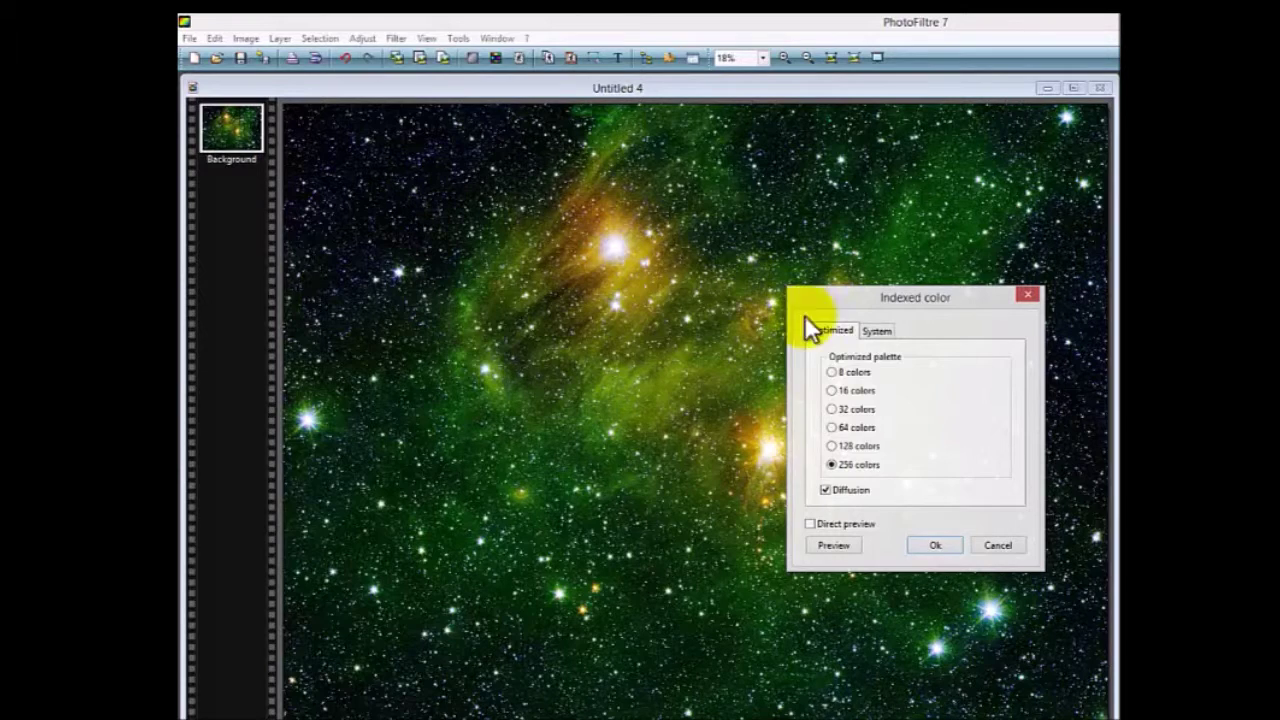
{"action": "left_click", "coordinate": [940, 544]}
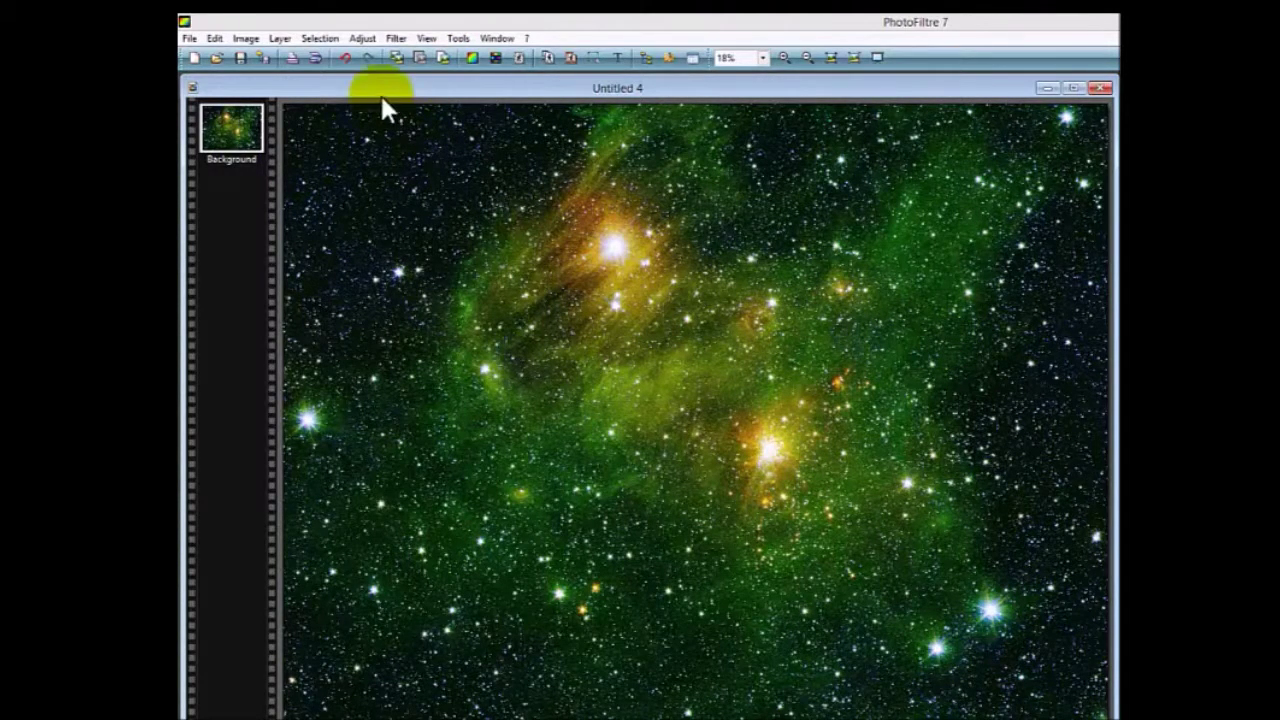
Resize the nebula image to 480 × 360 pixels, preserving the aspect ratio
{"action": "left_click", "coordinate": [252, 39]}
{"action": "mouse_move", "coordinate": [258, 60]}
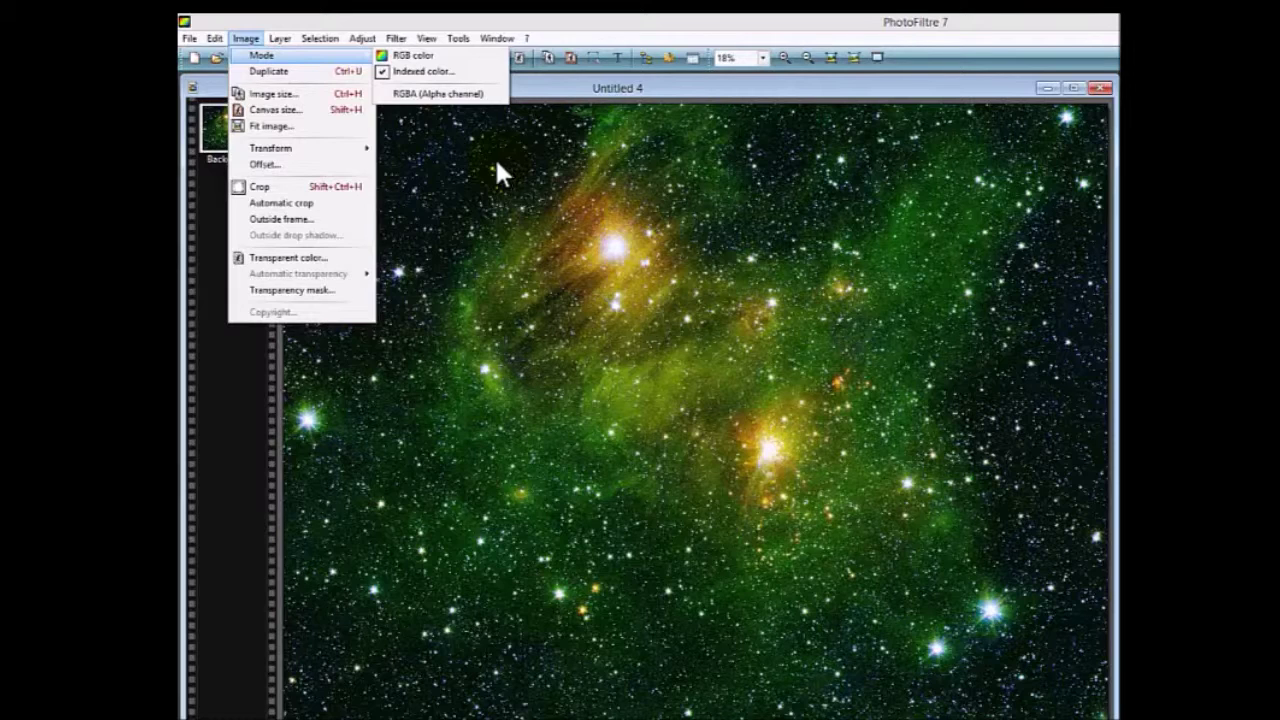
{"action": "left_click", "coordinate": [337, 93]}
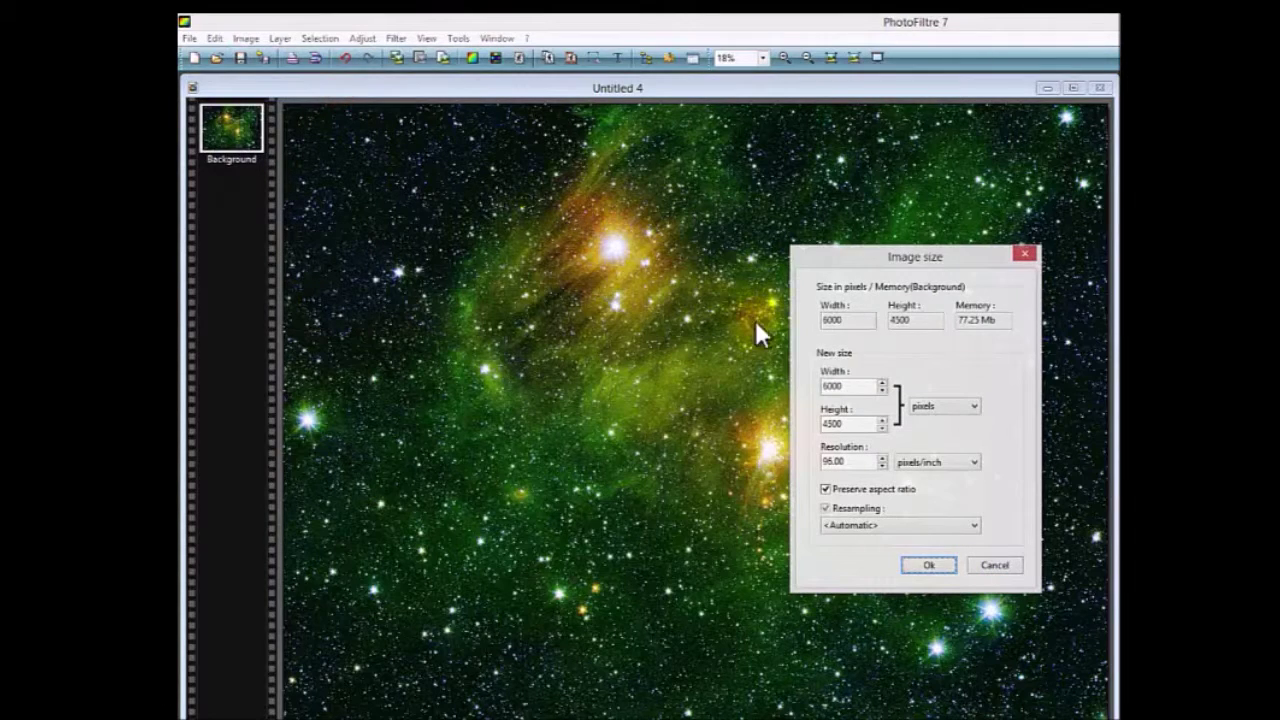
{"action": "double_click", "coordinate": [835, 386]}
{"action": "type", "text": "480"}
{"action": "left_click", "coordinate": [857, 423]}
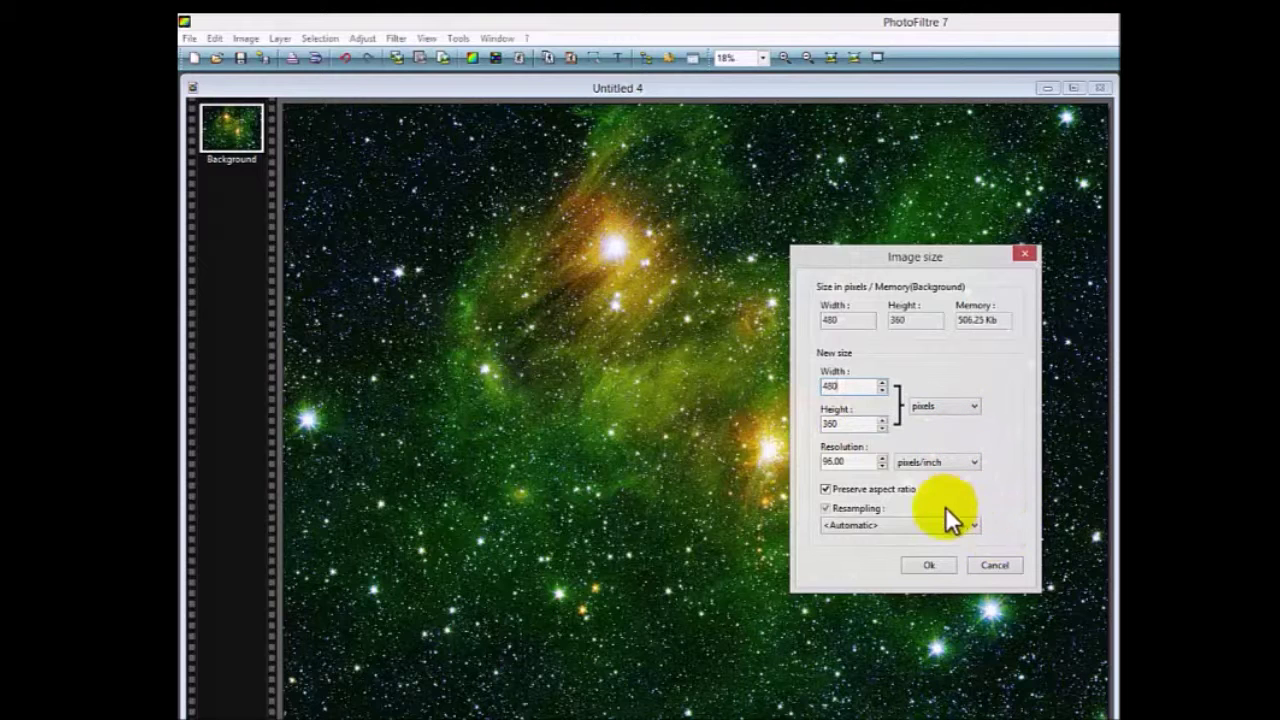
{"action": "left_click", "coordinate": [926, 565]}
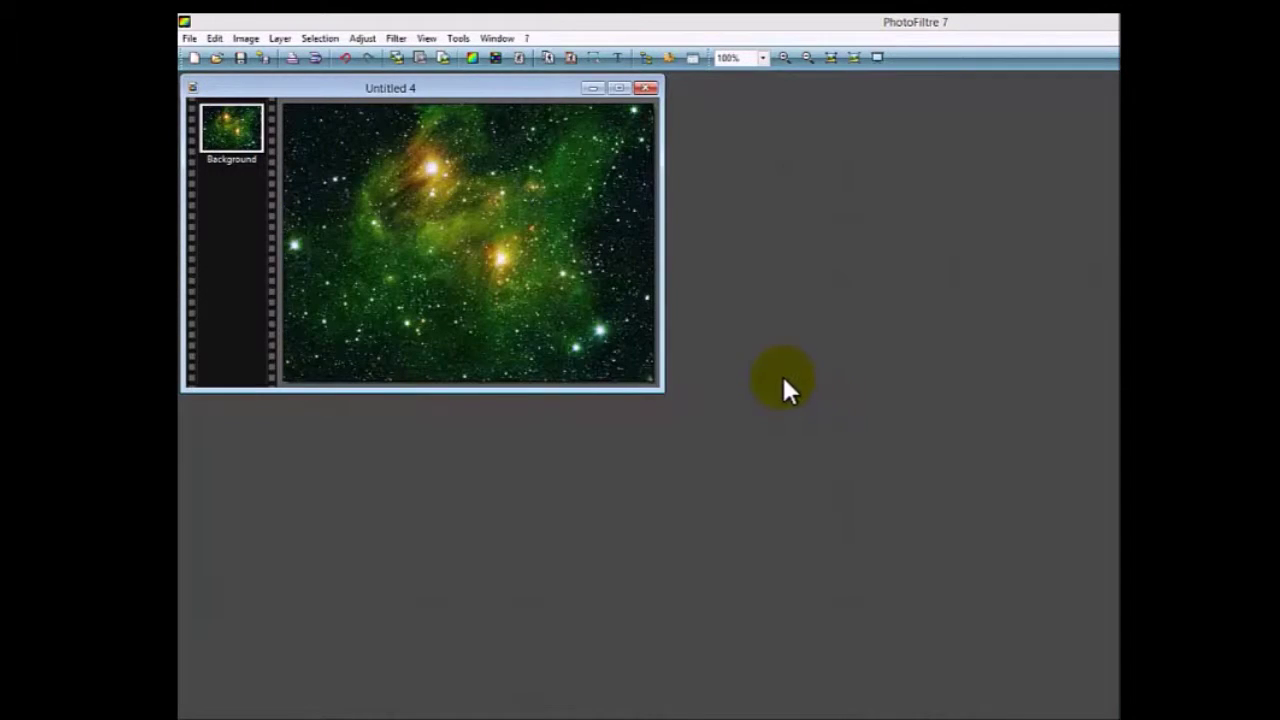
Save the resized nebula image in PNG format as SpaceBack3.png in the 2send folder
{"action": "left_click", "coordinate": [189, 38]}
{"action": "left_click", "coordinate": [214, 141]}
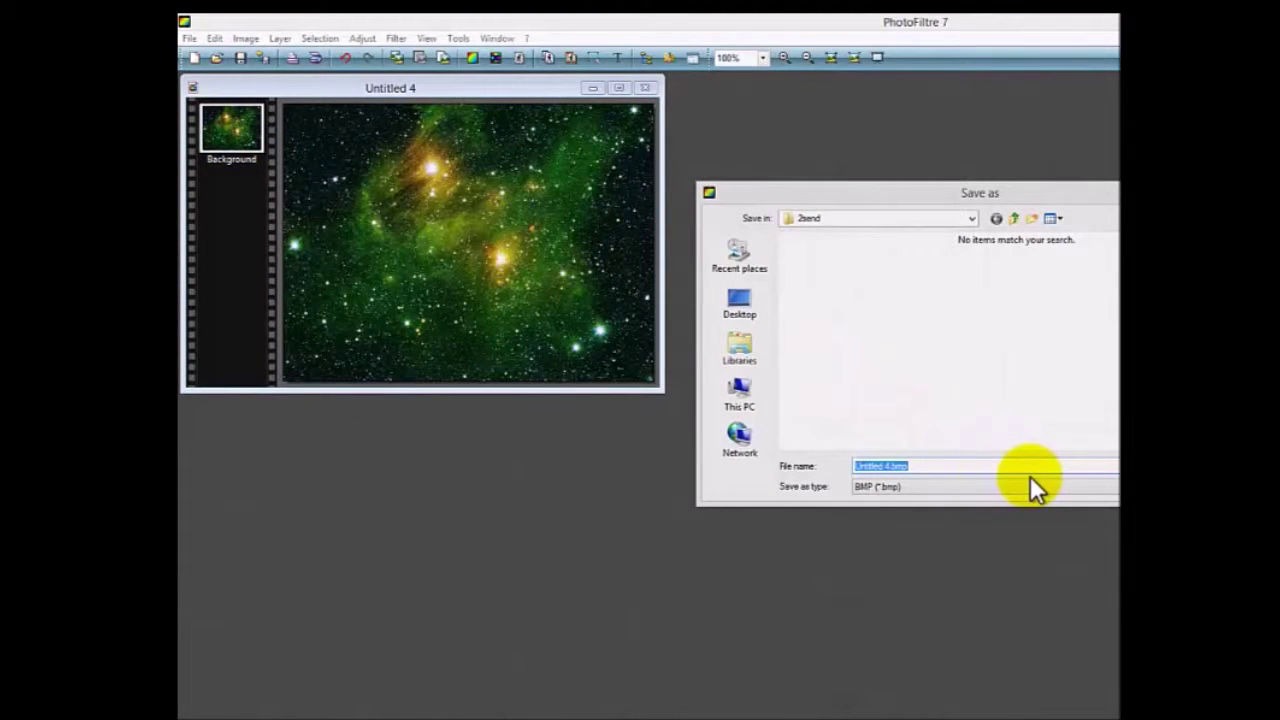
{"action": "left_click", "coordinate": [940, 490]}
{"action": "left_click", "coordinate": [934, 526]}
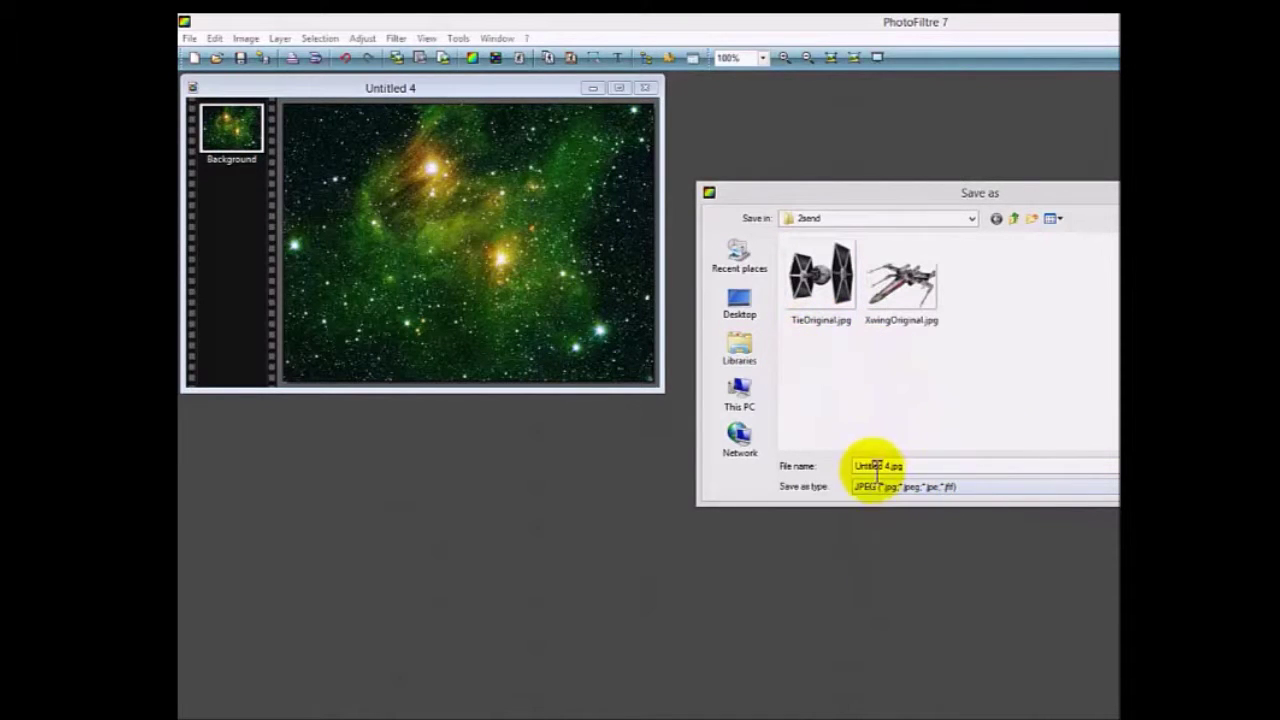
{"action": "left_click", "coordinate": [984, 490]}
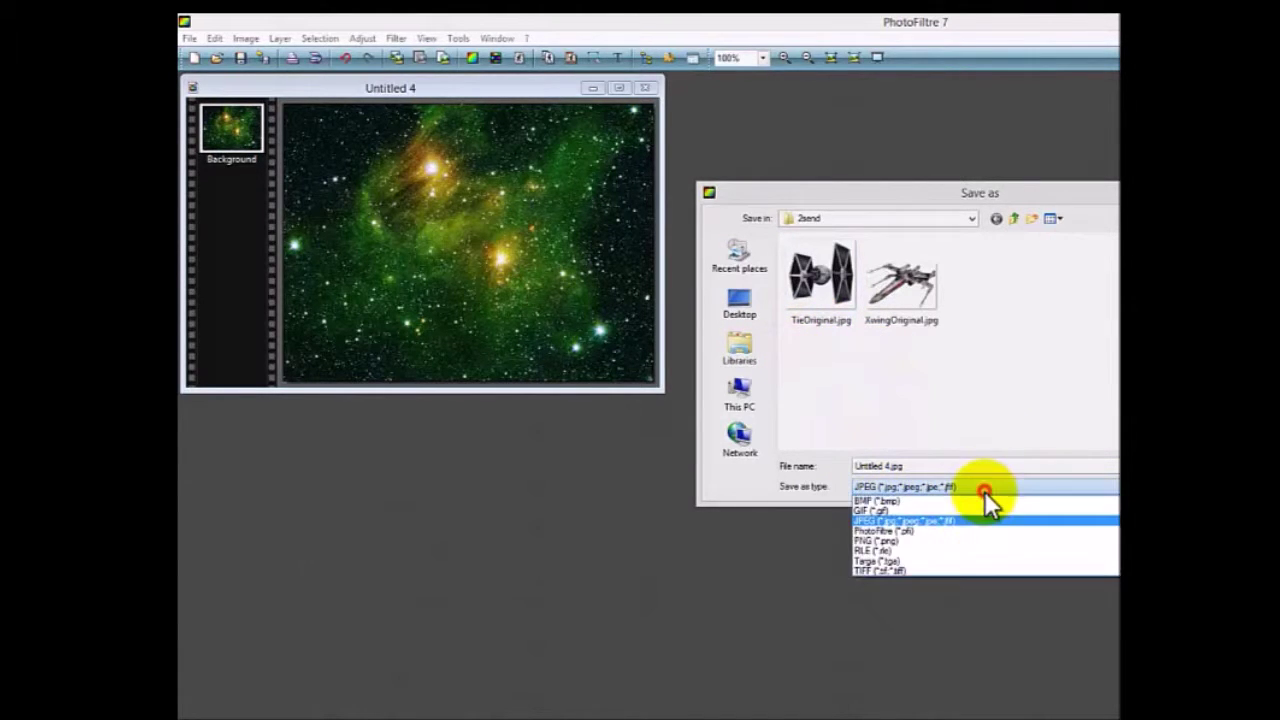
{"action": "left_click", "coordinate": [962, 540]}
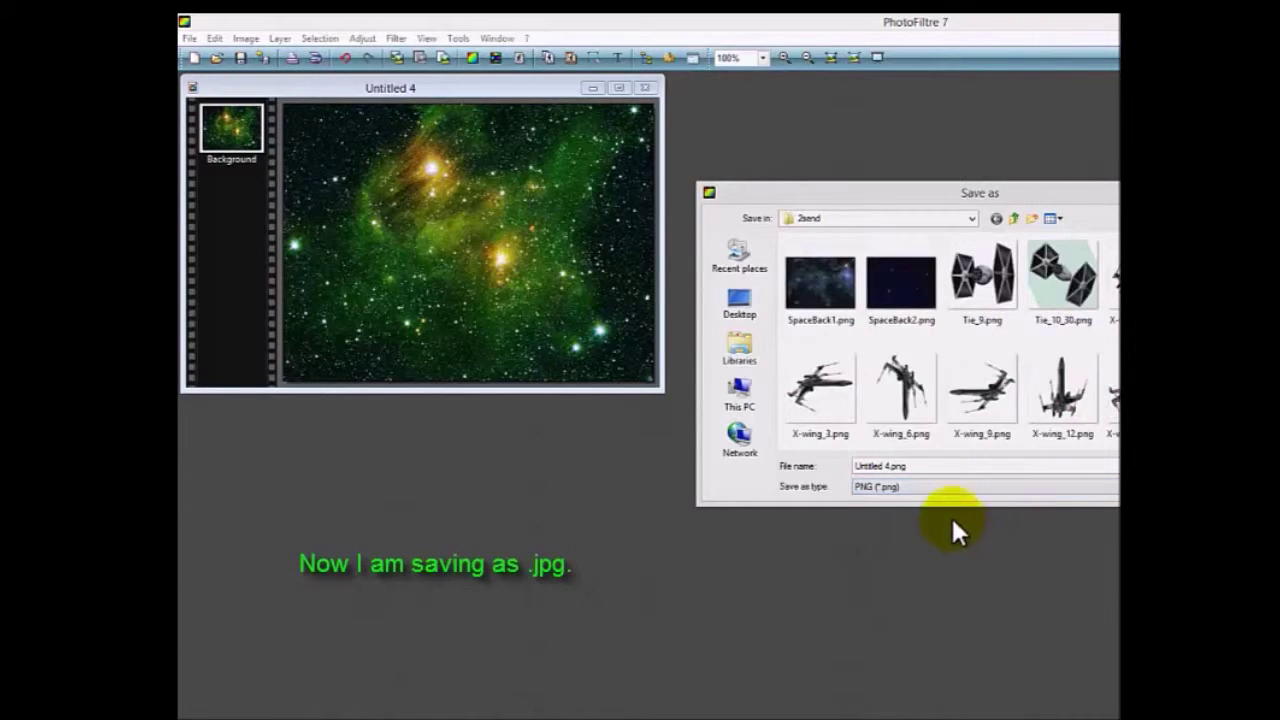
{"action": "left_click", "coordinate": [891, 308]}
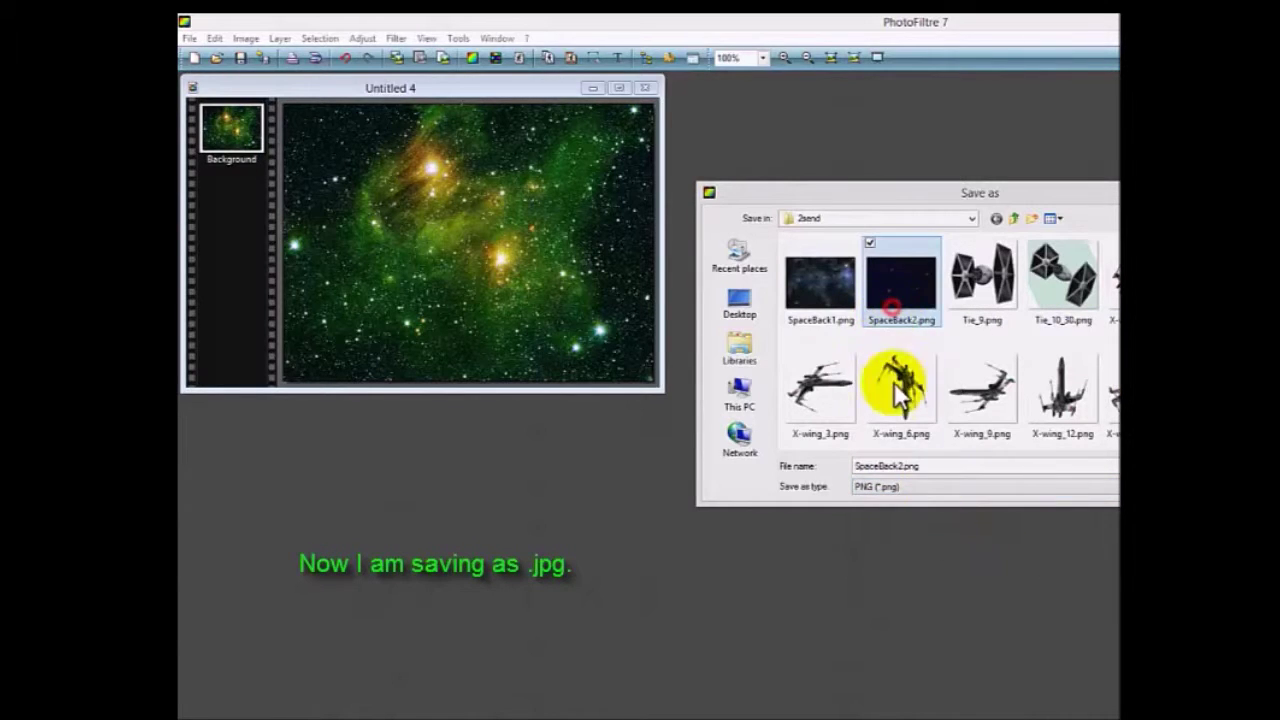
{"action": "left_click", "coordinate": [904, 467]}
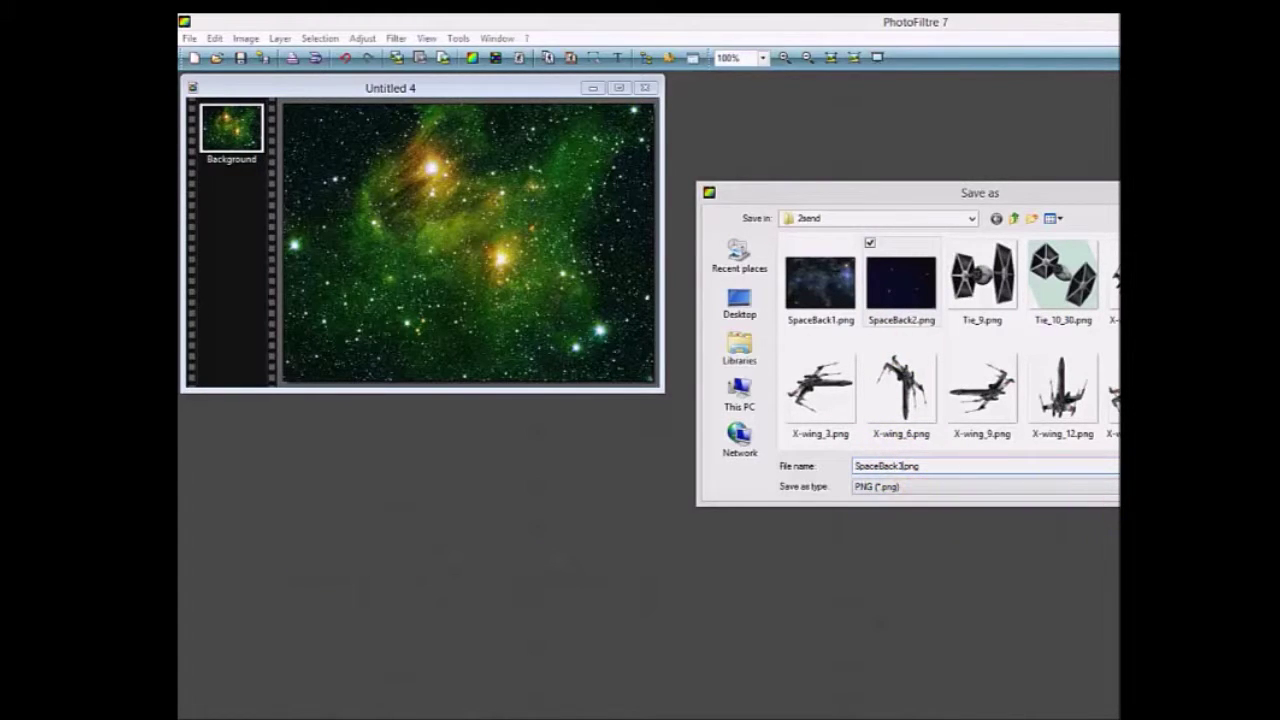
{"action": "key", "text": "Return"}
{"action": "left_click", "coordinate": [963, 467]}
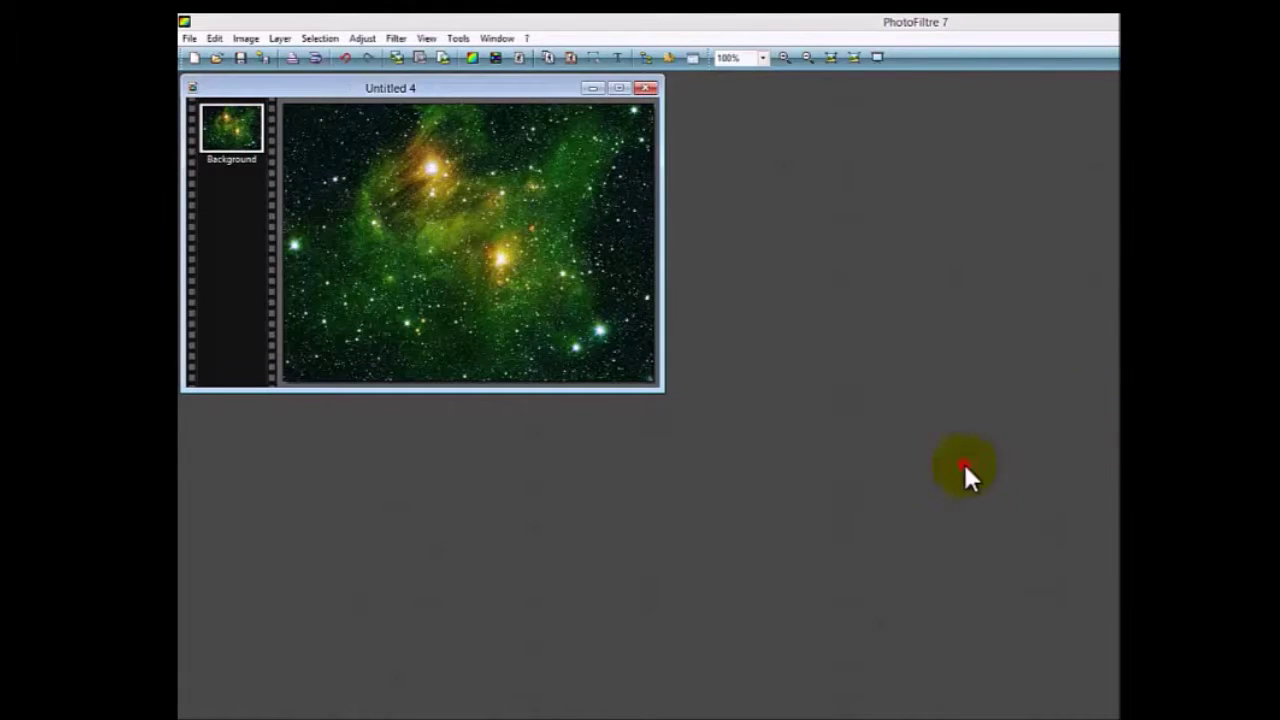
Save a JPEG copy of the nebula image as SpaceBack3.jpg with standard encoding at compression 90, and close the image
{"action": "left_click", "coordinate": [188, 38]}
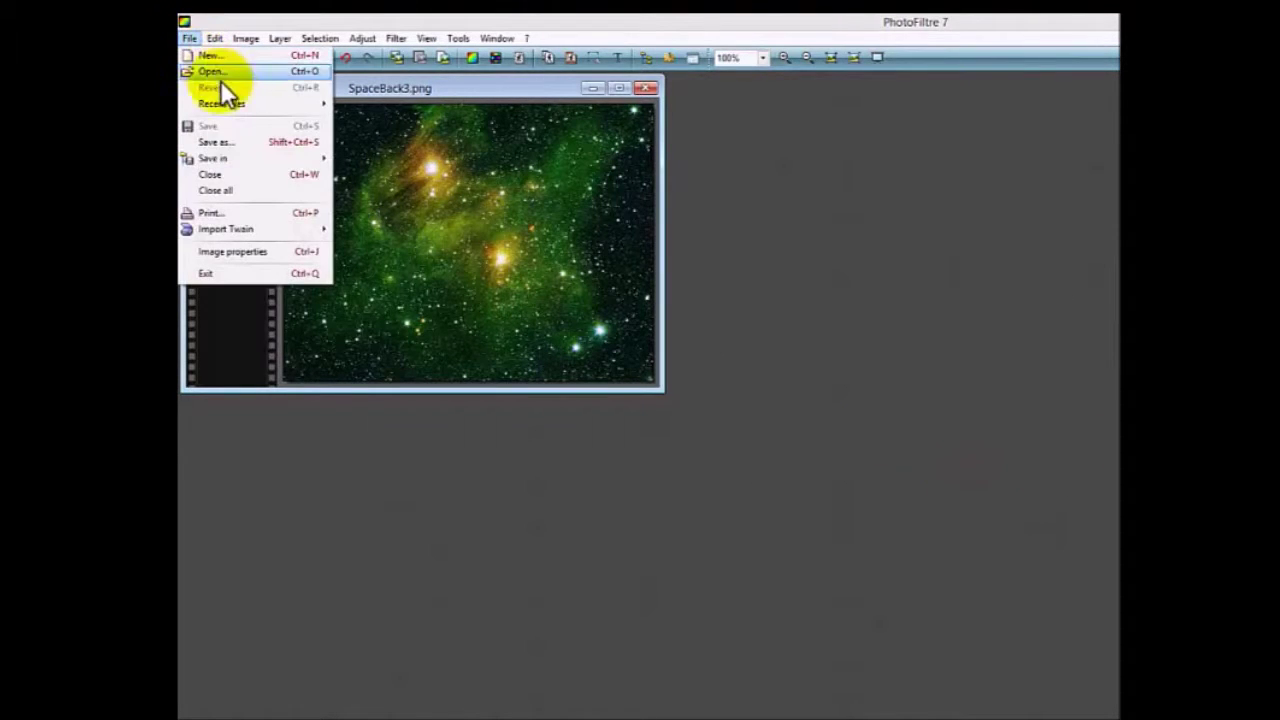
{"action": "left_click", "coordinate": [240, 142]}
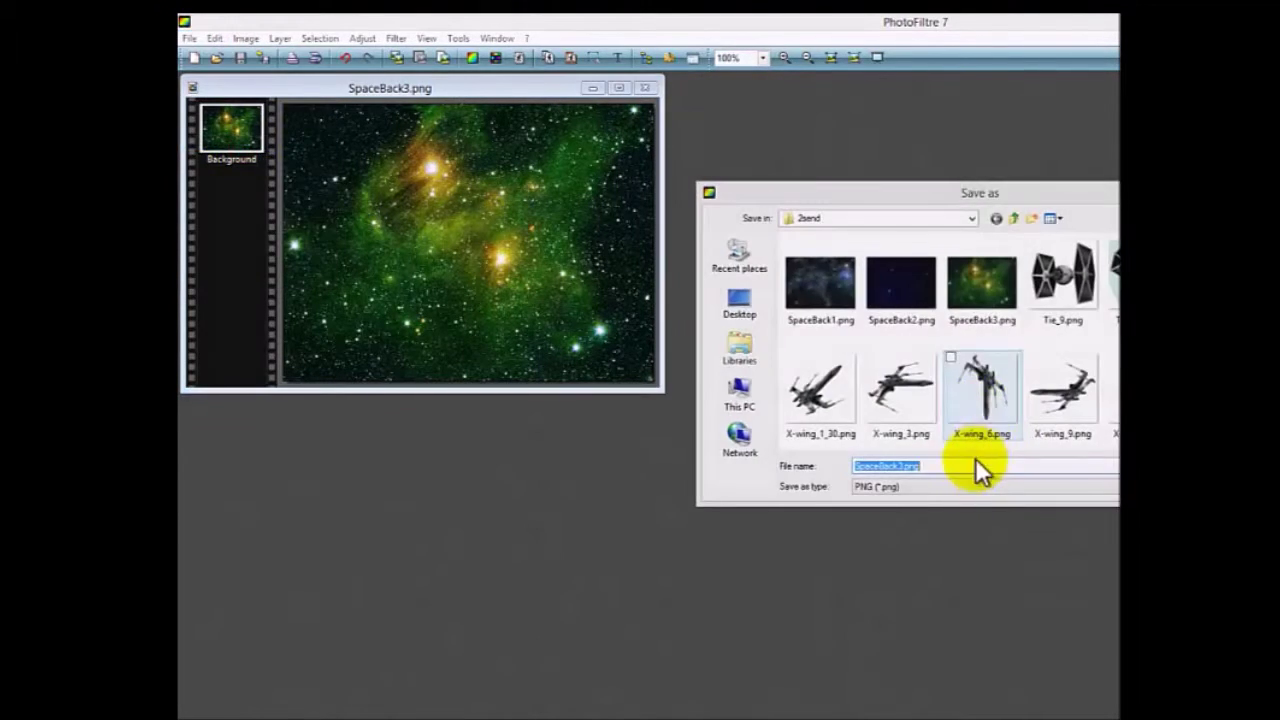
{"action": "left_click", "coordinate": [904, 486]}
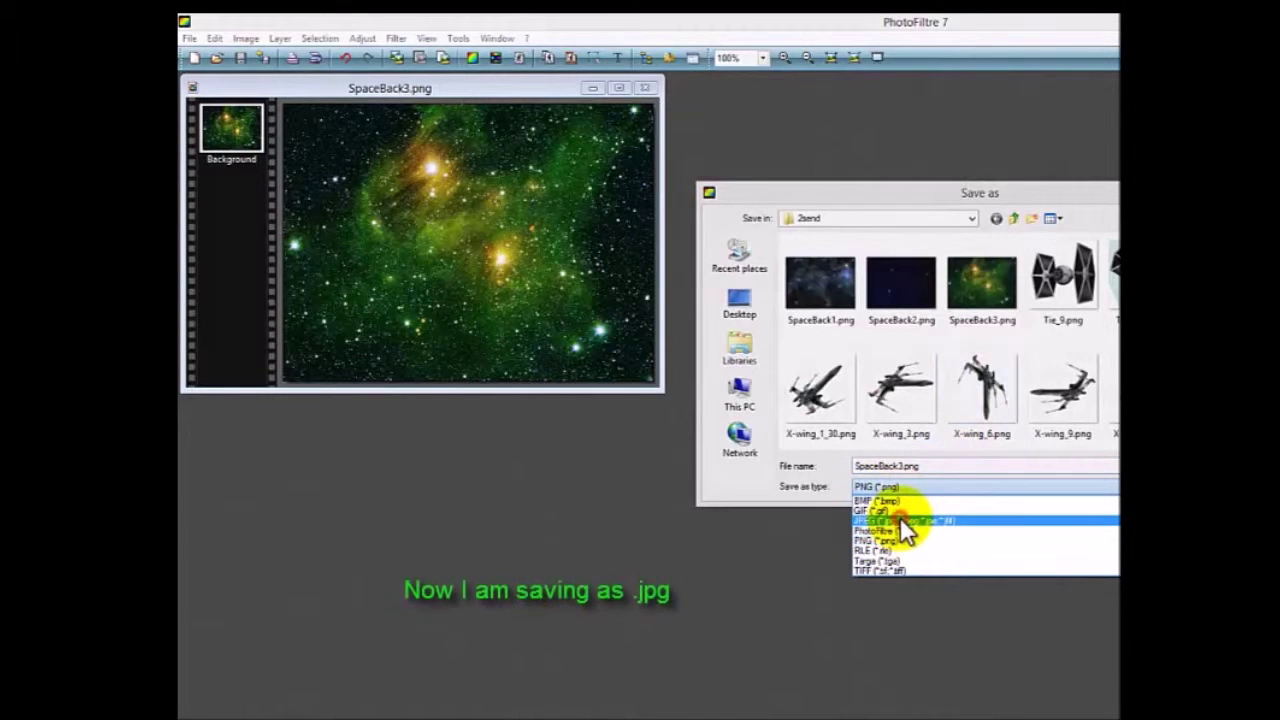
{"action": "left_click", "coordinate": [900, 521]}
{"action": "key", "text": "Return"}
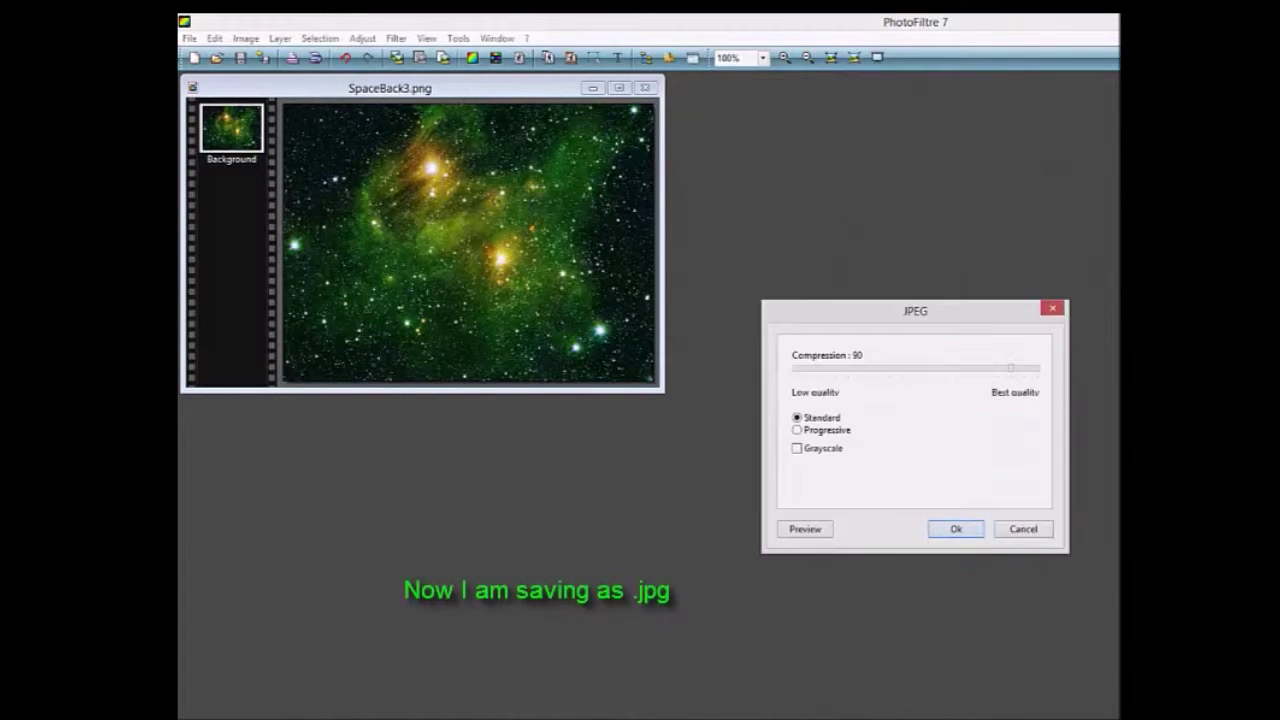
{"action": "left_click", "coordinate": [960, 529]}
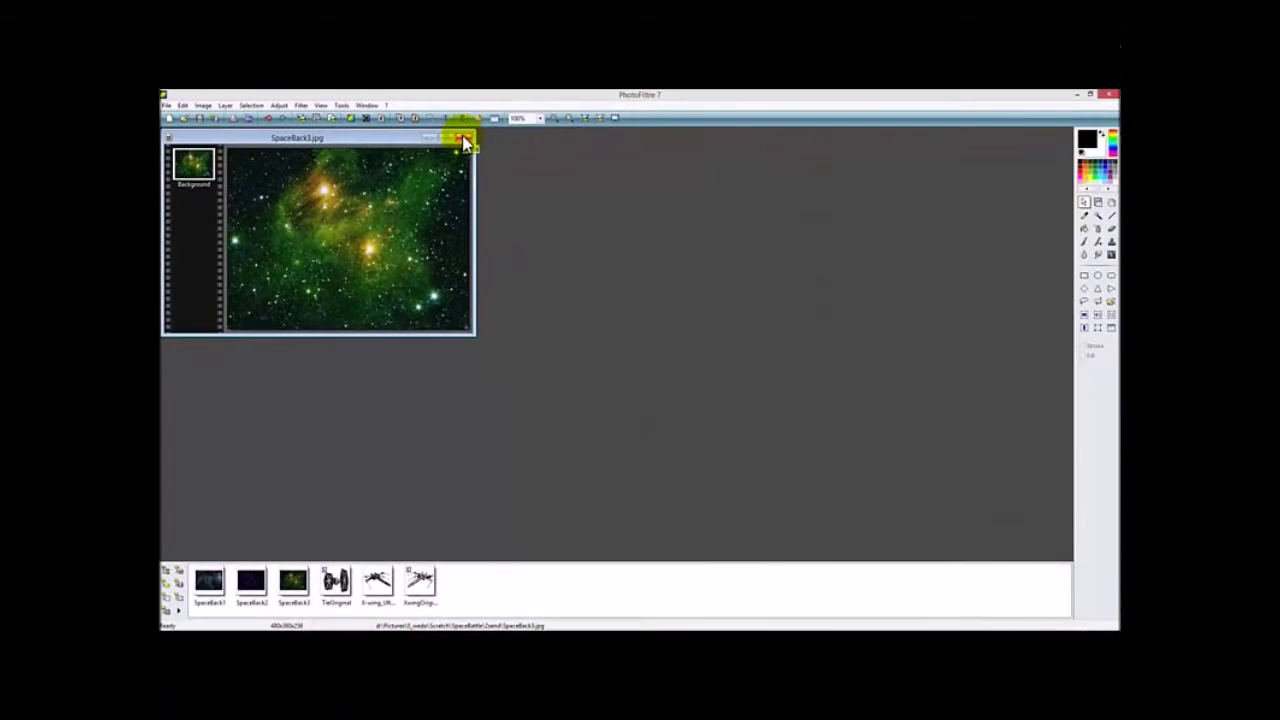
{"action": "left_click", "coordinate": [465, 141]}
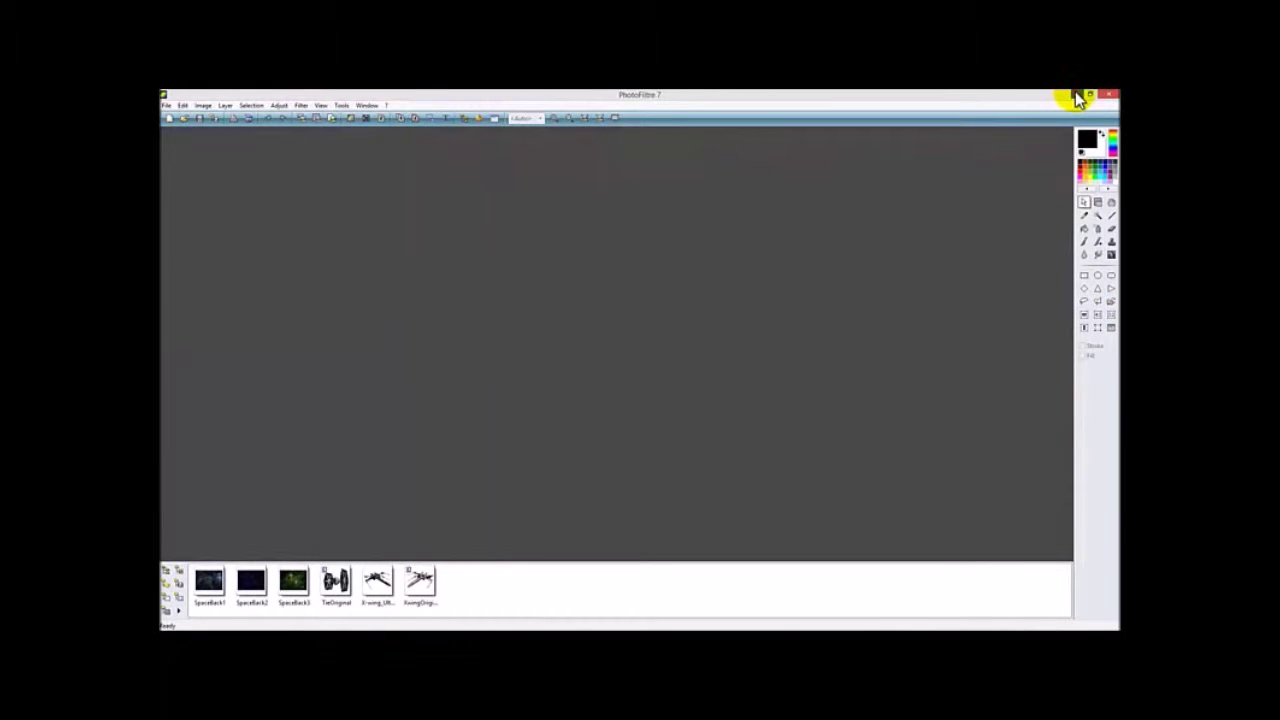
Switch to the Scratch 2 Offline Editor and upload X-wing_12.png as a new sprite
{"action": "left_click", "coordinate": [1077, 94]}
{"action": "left_click", "coordinate": [976, 618]}
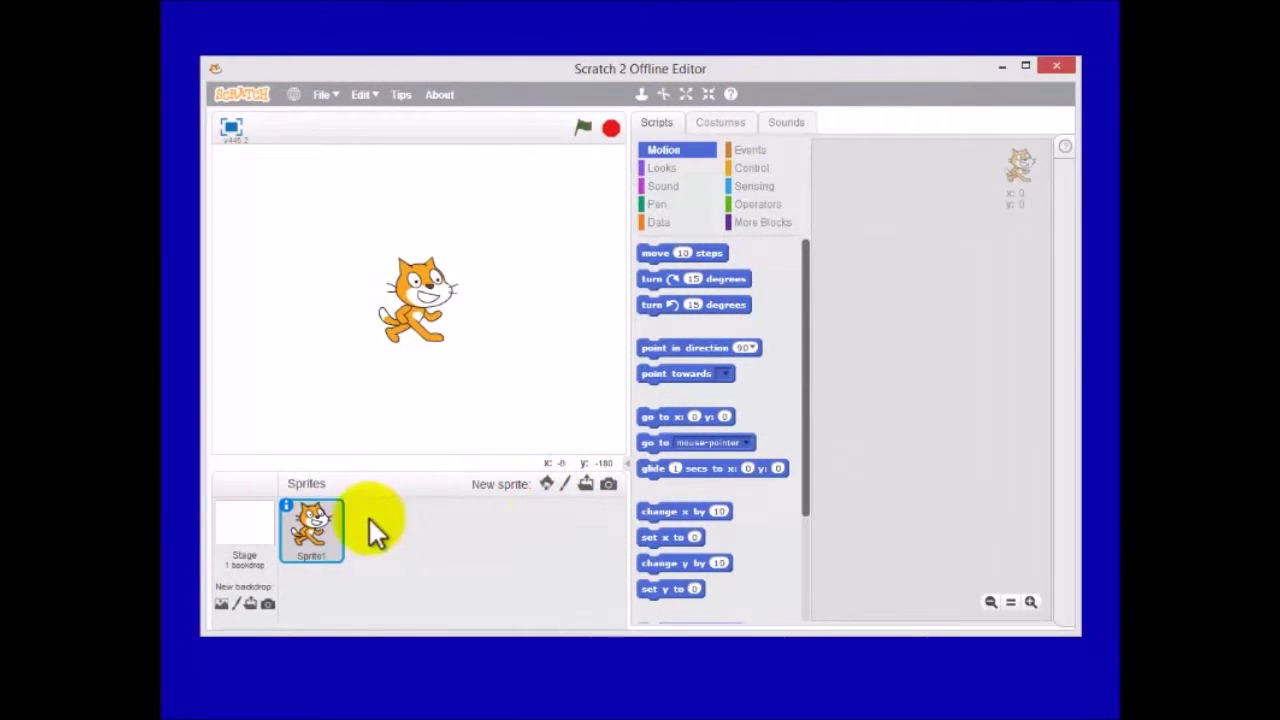
{"action": "left_click", "coordinate": [588, 485]}
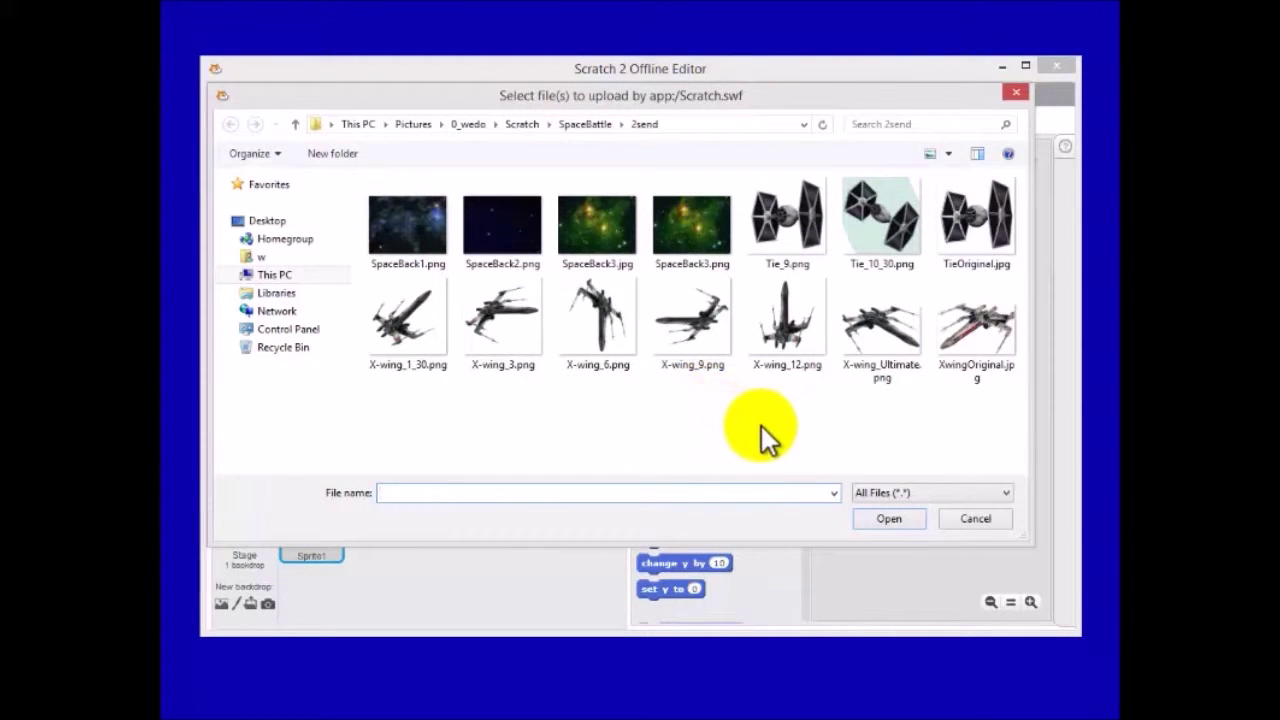
{"action": "left_click", "coordinate": [797, 334]}
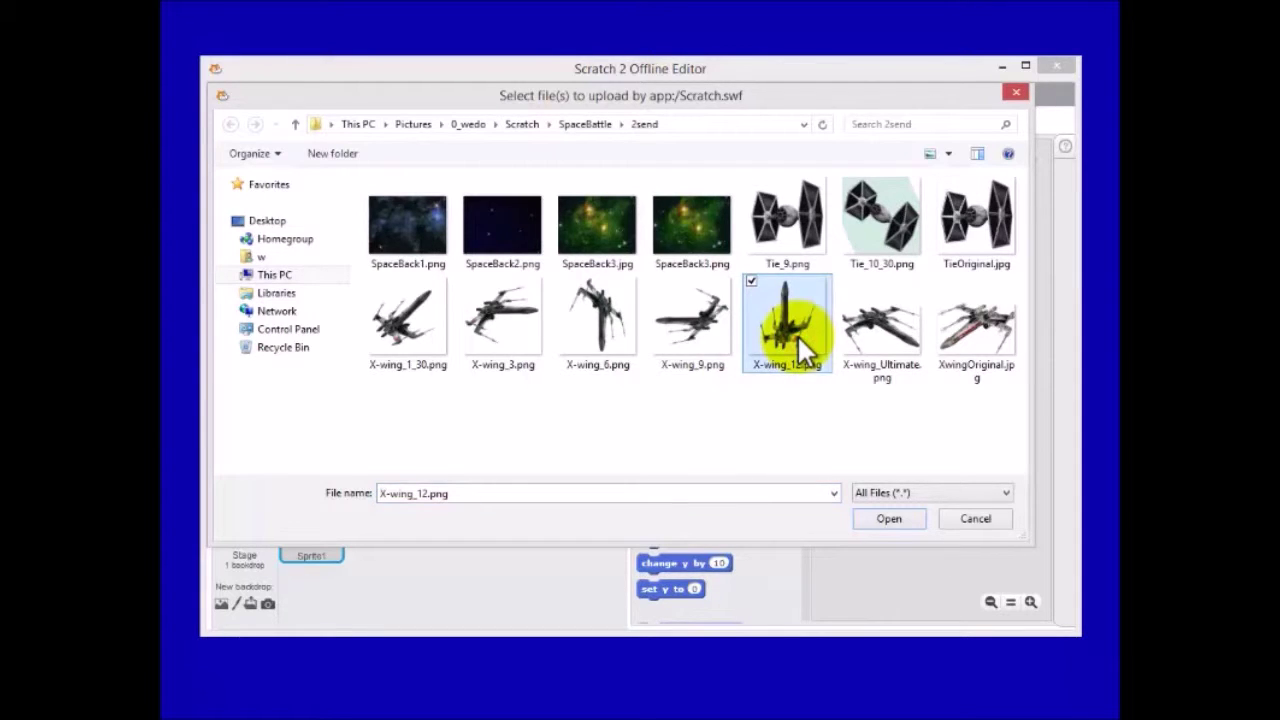
{"action": "left_click", "coordinate": [886, 520]}
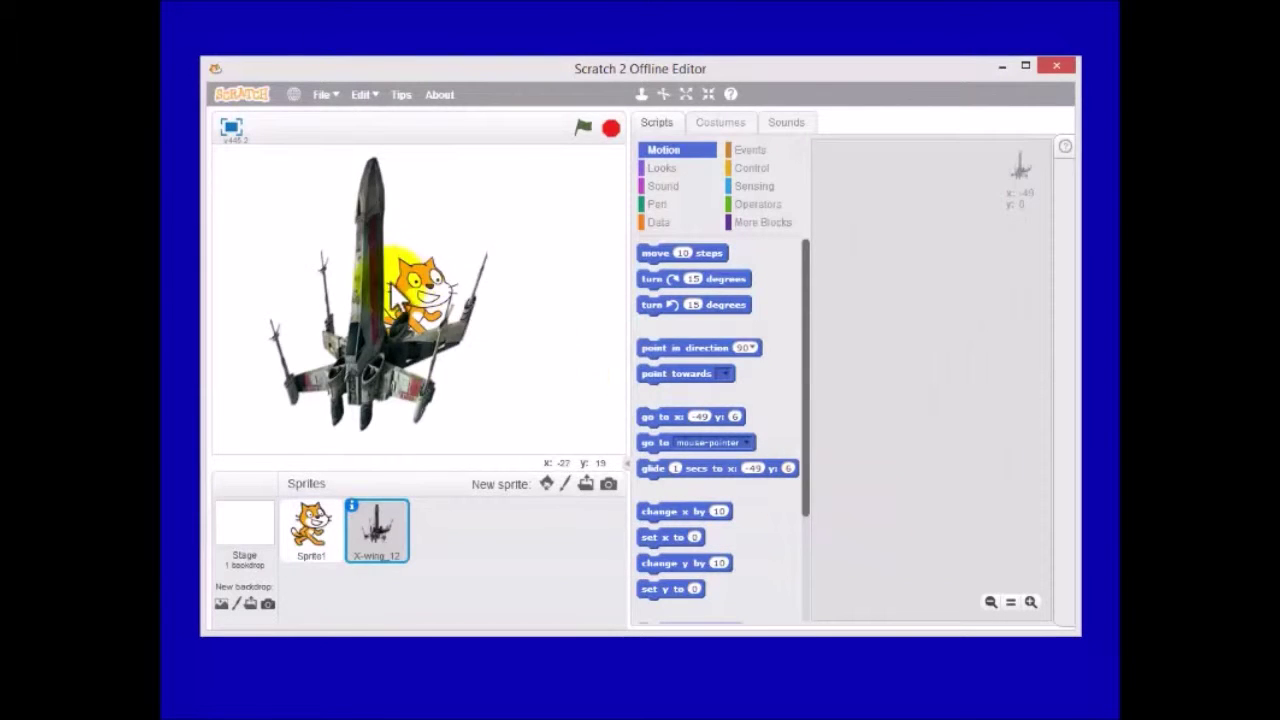
Move the X-wing to the upper middle of the stage and delete the cat sprite
{"action": "left_click_drag", "start_coordinate": [423, 290], "coordinate": [442, 256]}
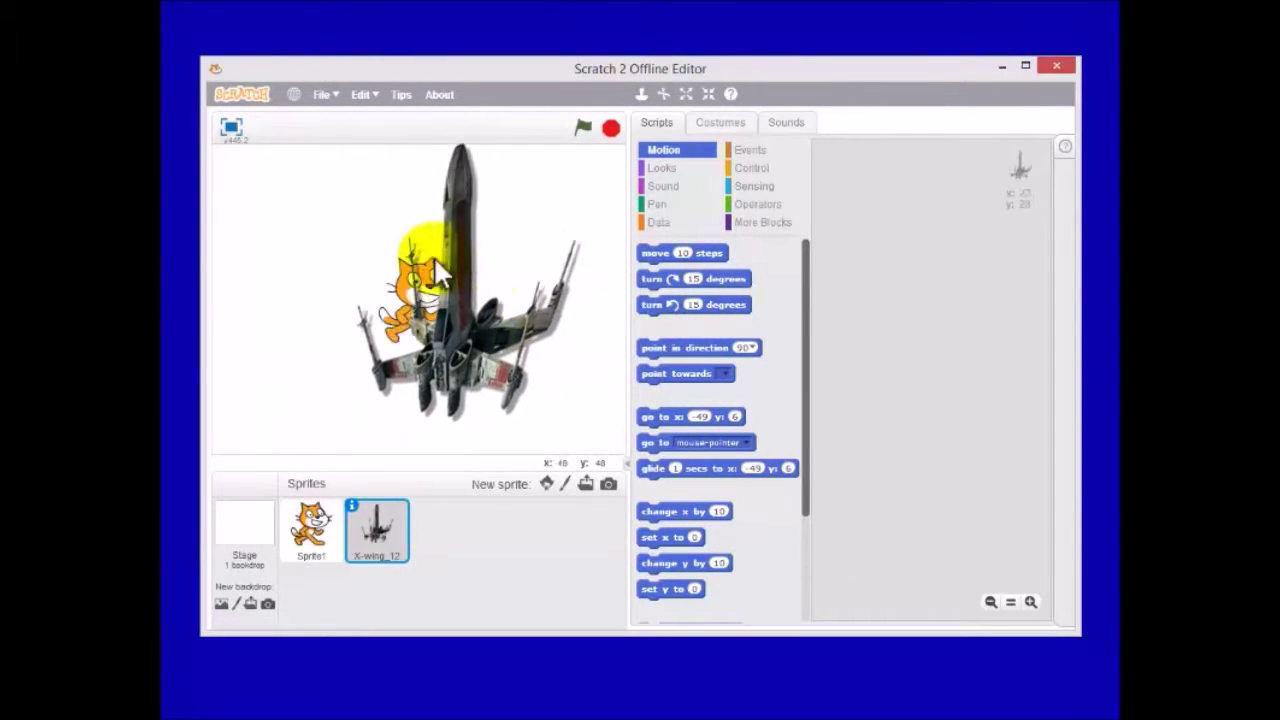
{"action": "left_click", "coordinate": [316, 532]}
{"action": "right_click", "coordinate": [316, 532]}
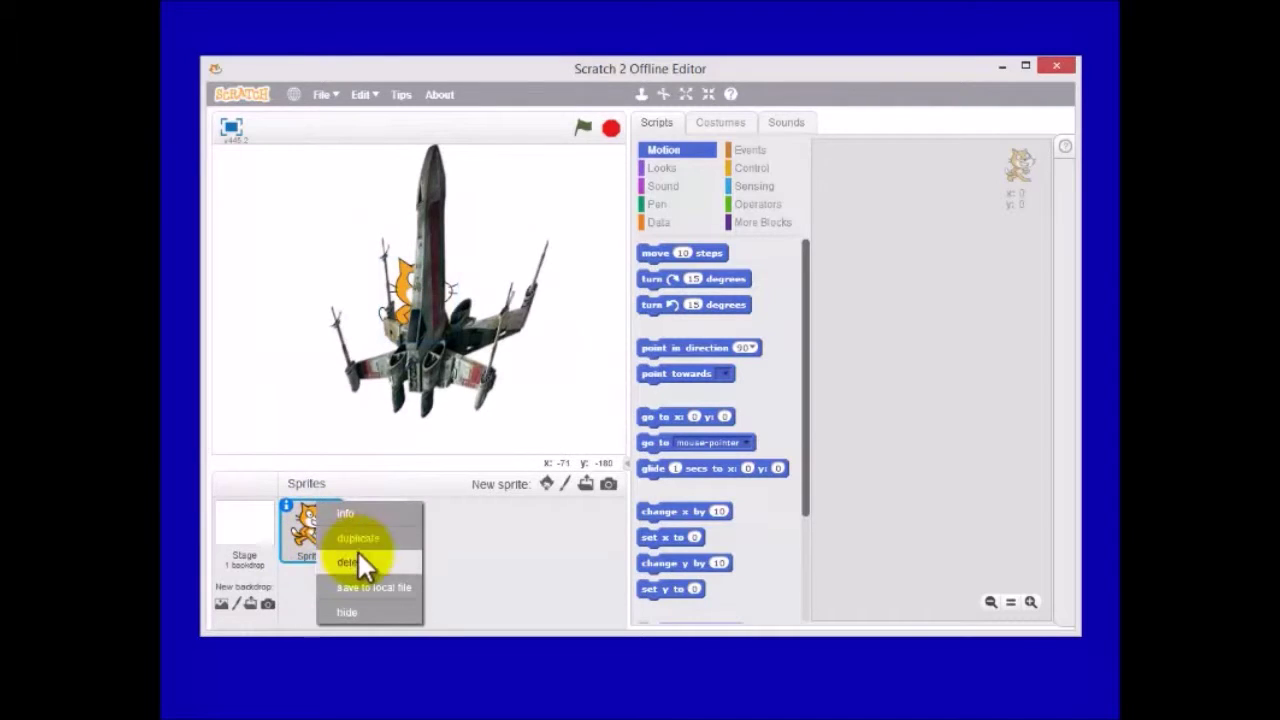
{"action": "left_click", "coordinate": [360, 560]}
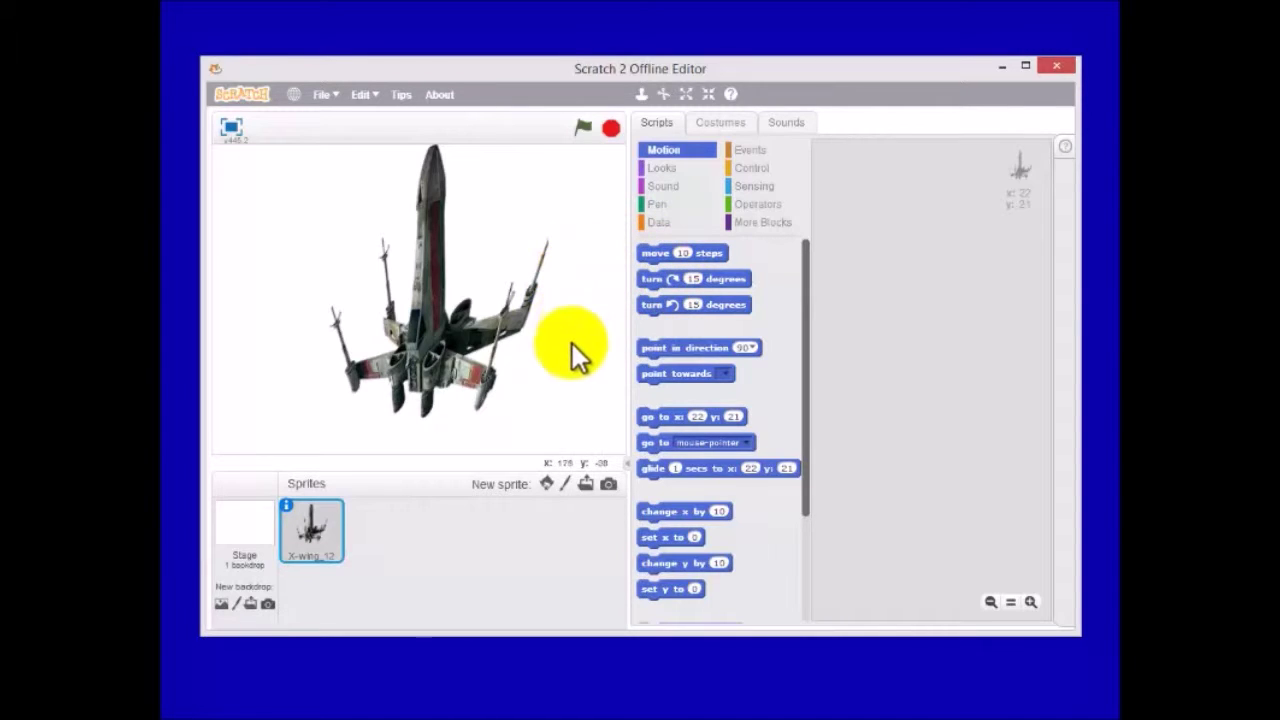
Add a "set size to" block to the X-wing's script, set it to 30 %, and run it
{"action": "left_click", "coordinate": [665, 172]}
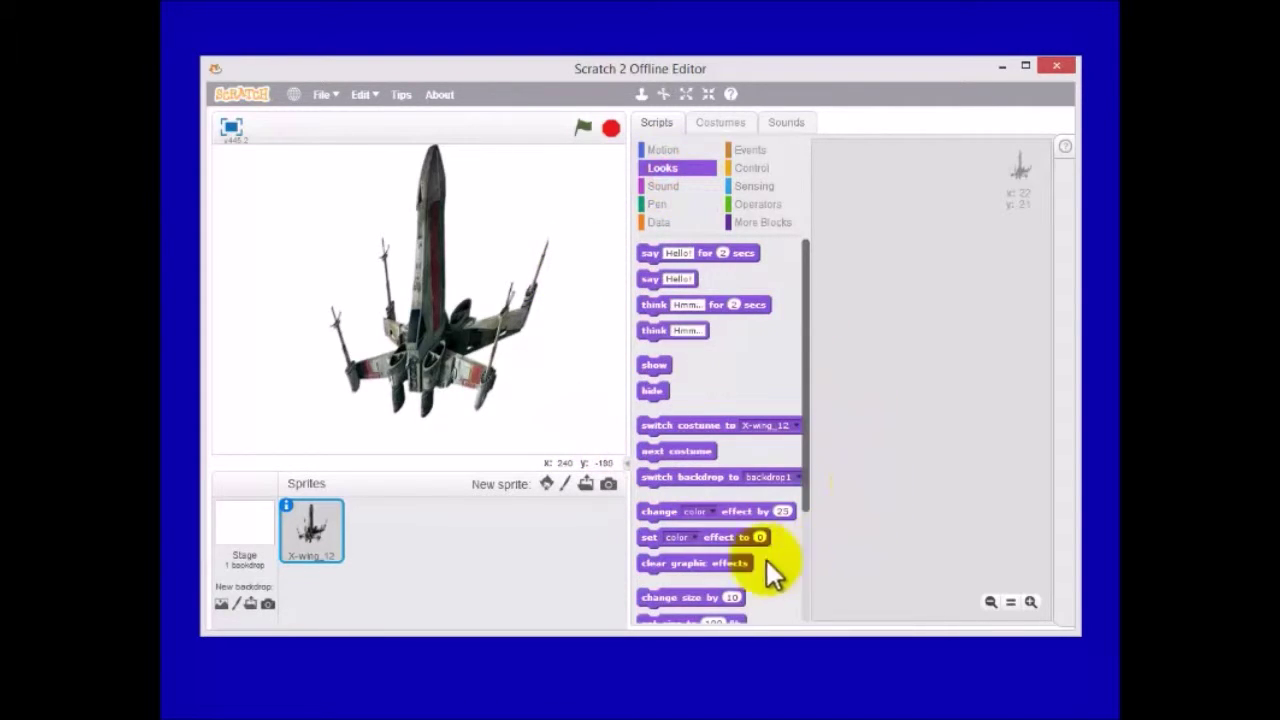
{"action": "scroll", "coordinate": [711, 562], "scroll_direction": "down", "scroll_amount": 1}
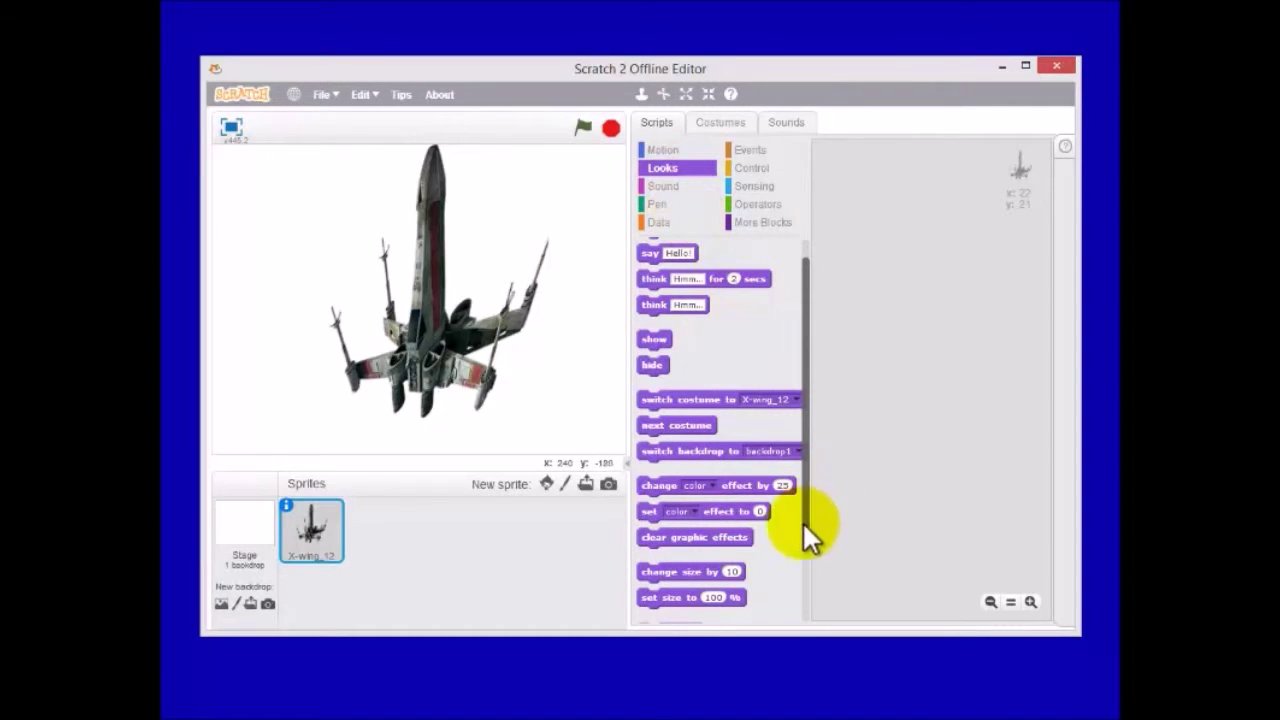
{"action": "left_click", "coordinate": [807, 576]}
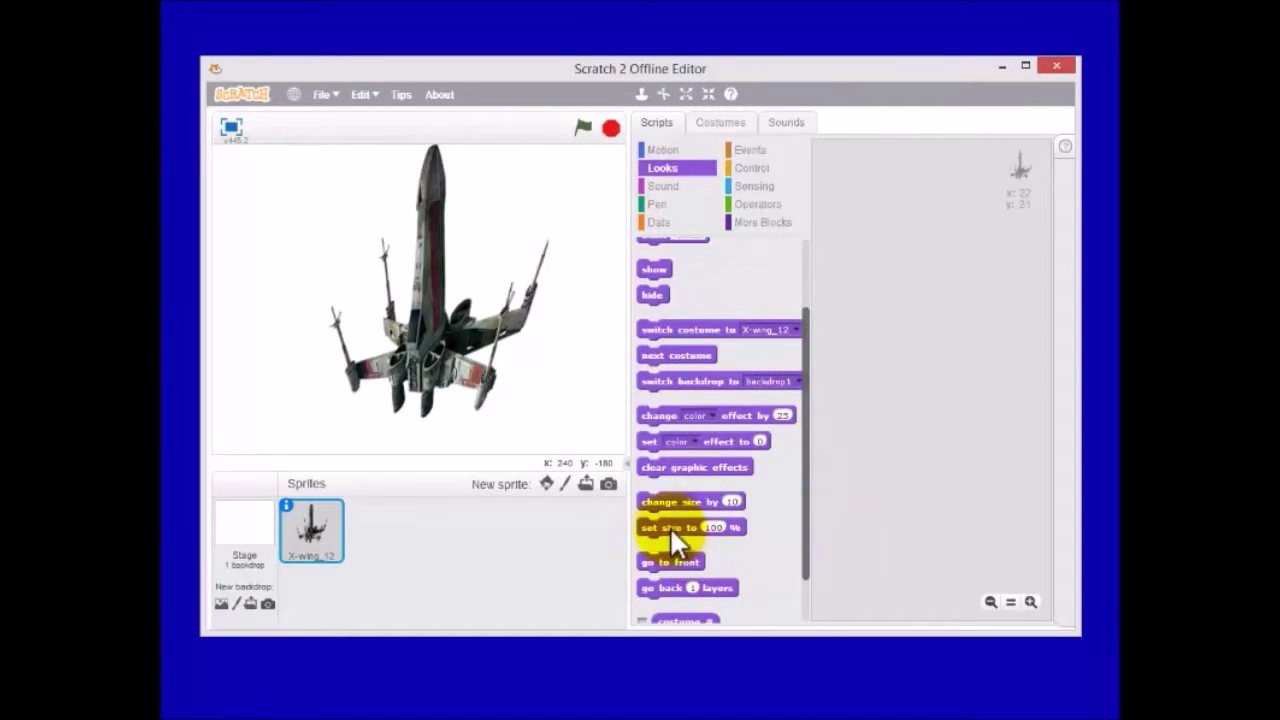
{"action": "left_click_drag", "start_coordinate": [673, 530], "coordinate": [895, 258]}
{"action": "left_click", "coordinate": [918, 246]}
{"action": "left_click_drag", "start_coordinate": [924, 247], "coordinate": [942, 252]}
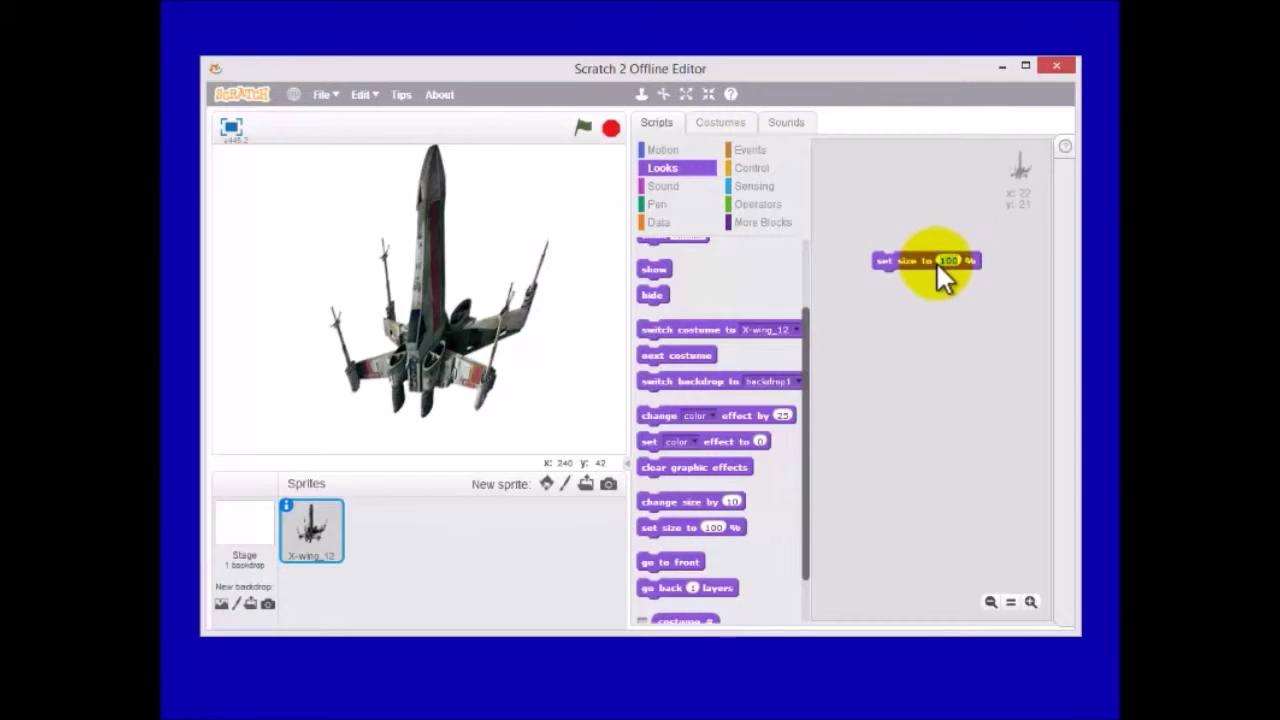
{"action": "type", "text": "30"}
{"action": "left_click", "coordinate": [898, 310]}
{"action": "left_click", "coordinate": [907, 257]}
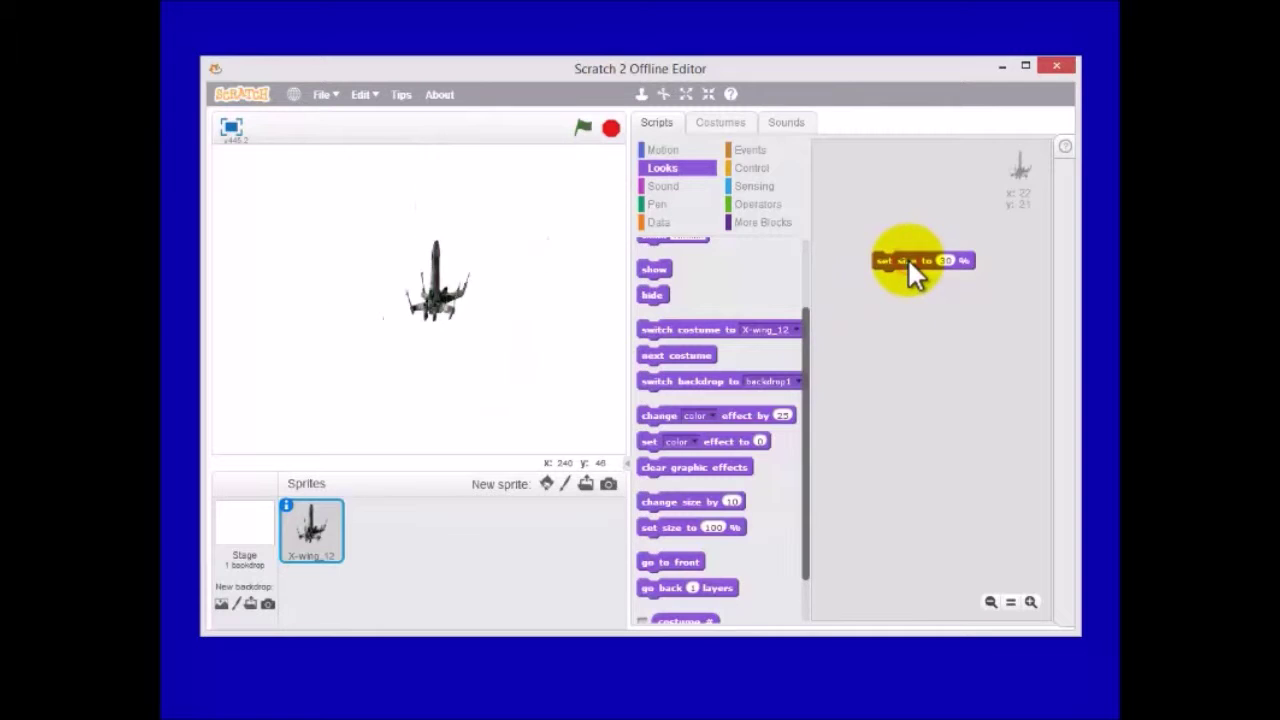
Move the shrunken X-wing slightly up and to the right on the stage and show its costumes
{"action": "left_click_drag", "start_coordinate": [430, 289], "coordinate": [451, 266]}
{"action": "left_click", "coordinate": [721, 123]}
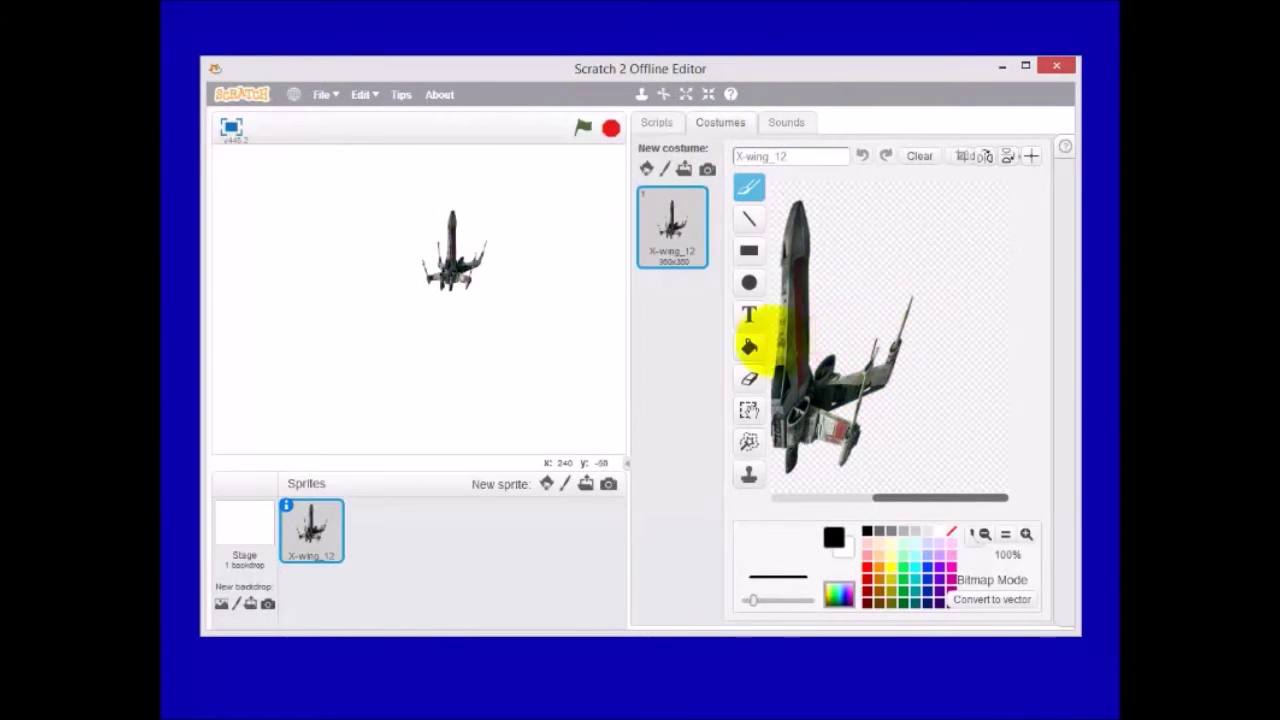
{"action": "mouse_move", "coordinate": [460, 255]}
{"action": "left_mouse_down"}
{"action": "mouse_move", "coordinate": [474, 257]}
{"action": "mouse_move", "coordinate": [467, 241]}
{"action": "left_mouse_up"}
Draw a horizontal black test line across the X-wing_12 costume and undo it
{"action": "left_click_drag", "start_coordinate": [795, 329], "coordinate": [888, 327]}
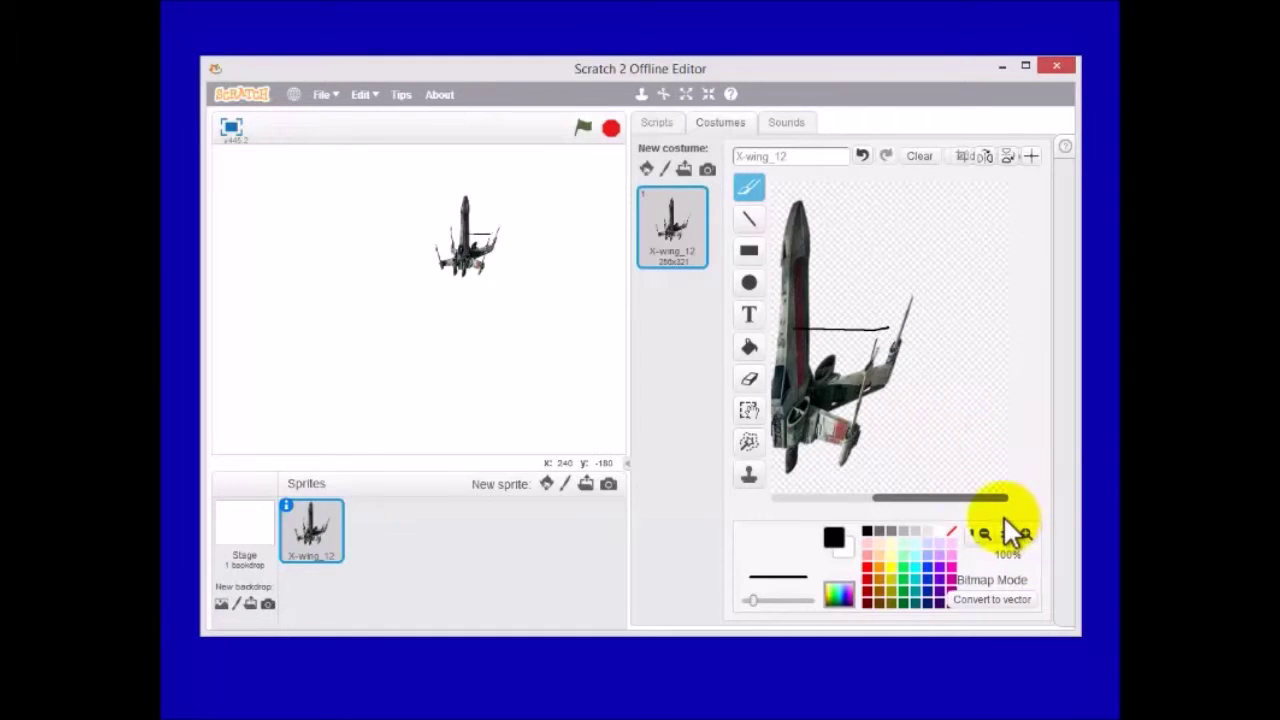
{"action": "key", "text": "ctrl+z"}
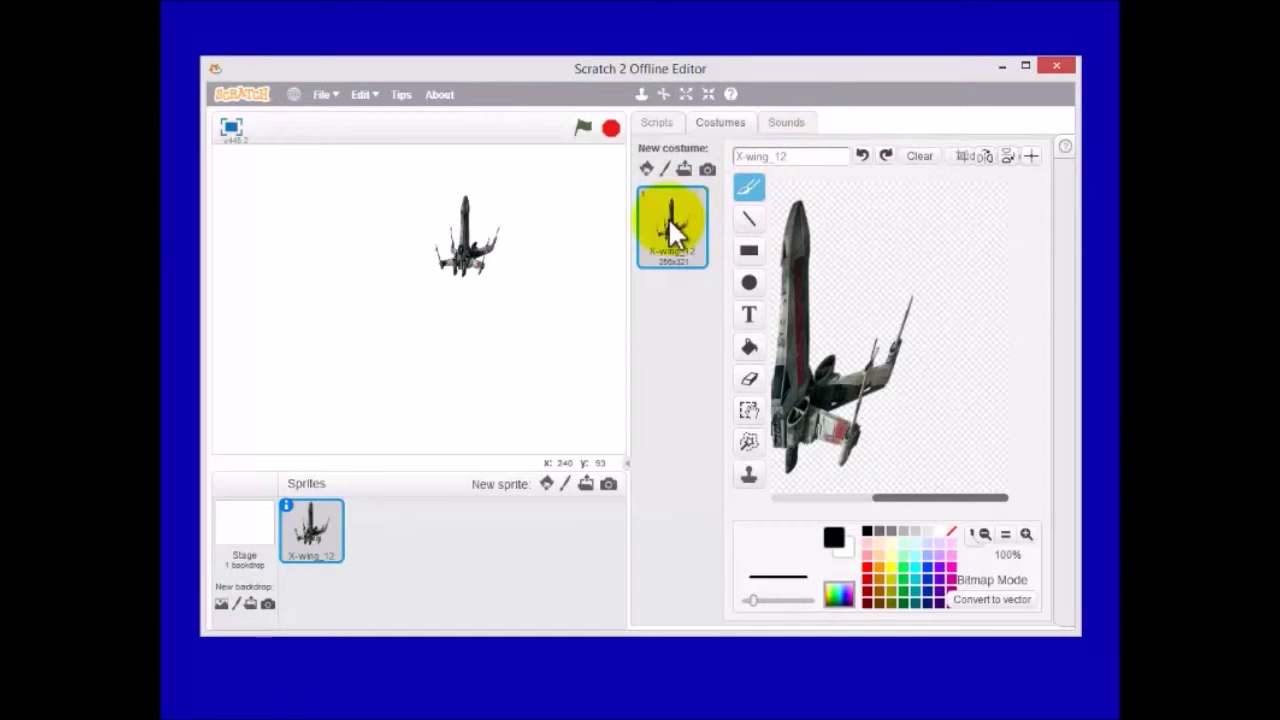
Upload X-wing_1_30.png as a second costume for the X-wing sprite
{"action": "left_click", "coordinate": [683, 169]}
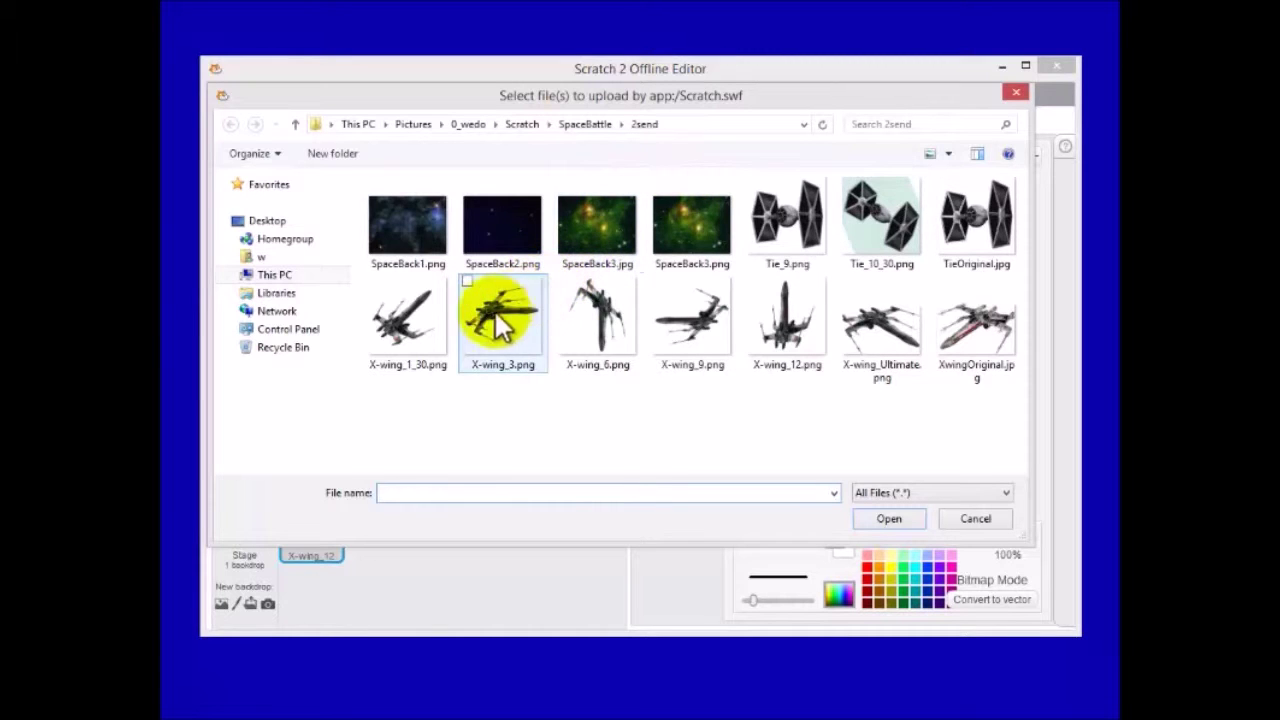
{"action": "left_click", "coordinate": [409, 327]}
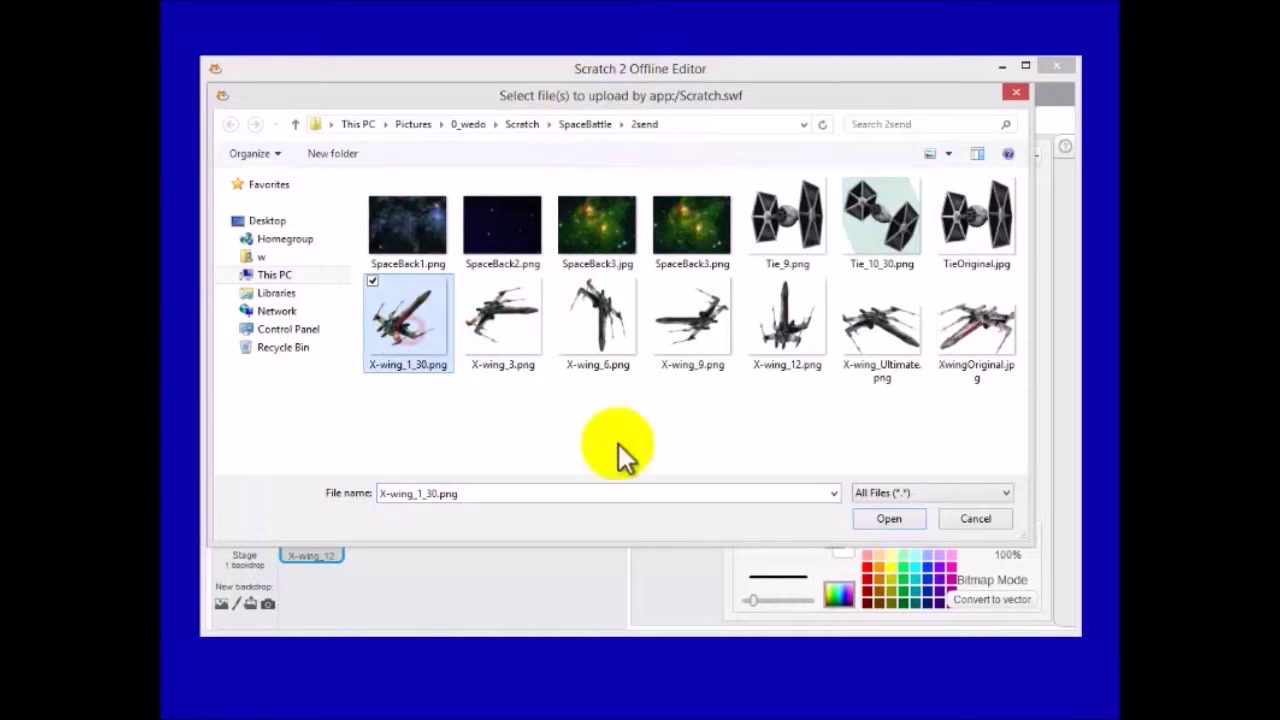
{"action": "left_click", "coordinate": [889, 518]}
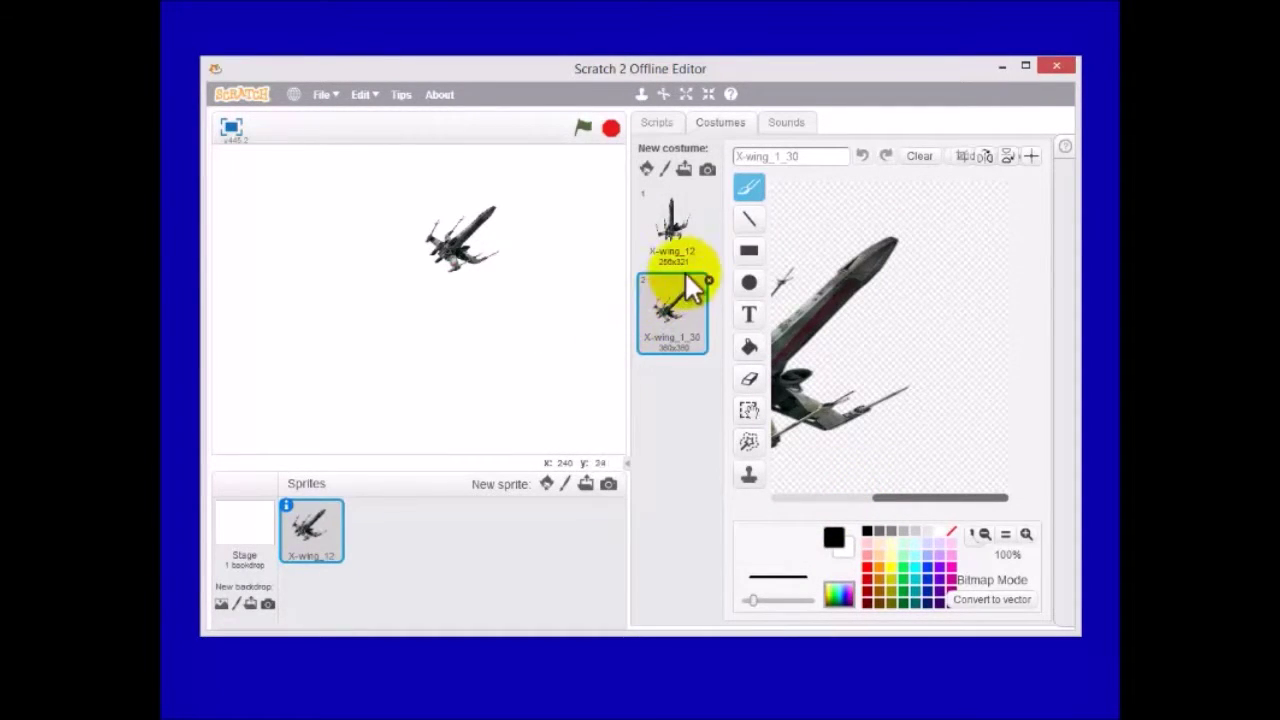
Upload X-wing_3.png as the third costume of the X-wing sprite and preview the costumes one by one
{"action": "left_click", "coordinate": [685, 168]}
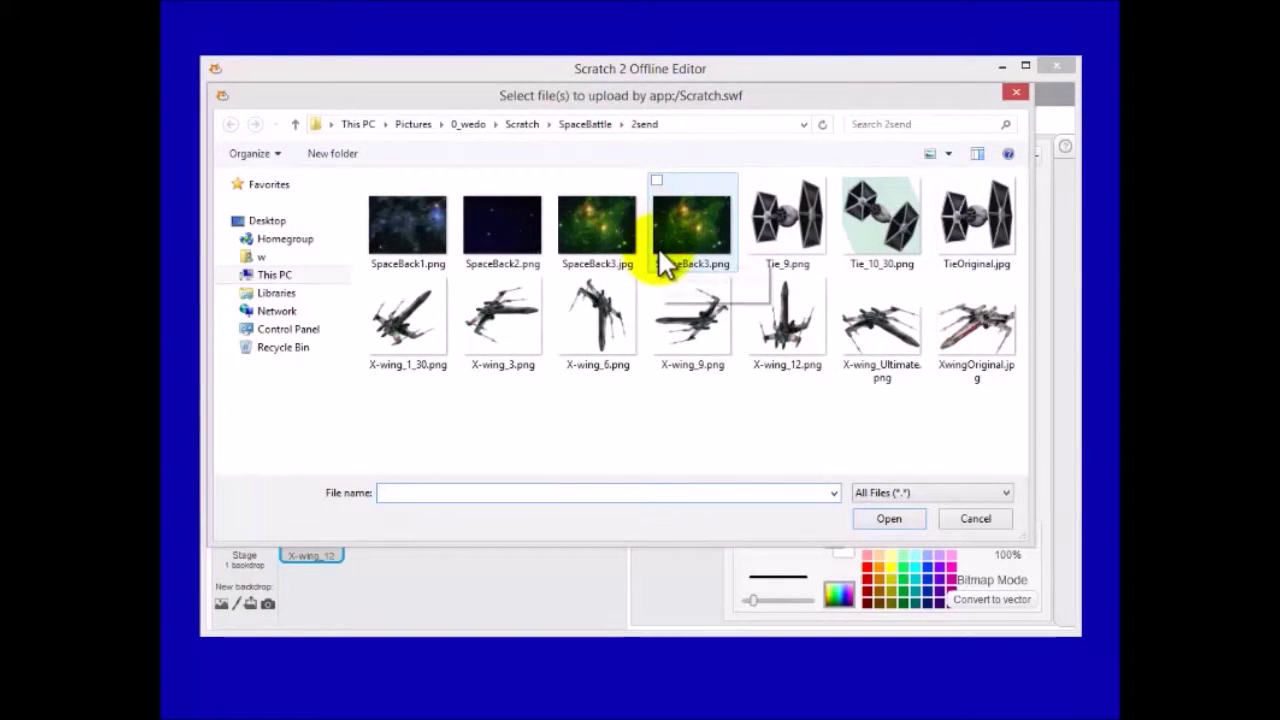
{"action": "left_click", "coordinate": [515, 333]}
{"action": "left_click", "coordinate": [889, 518]}
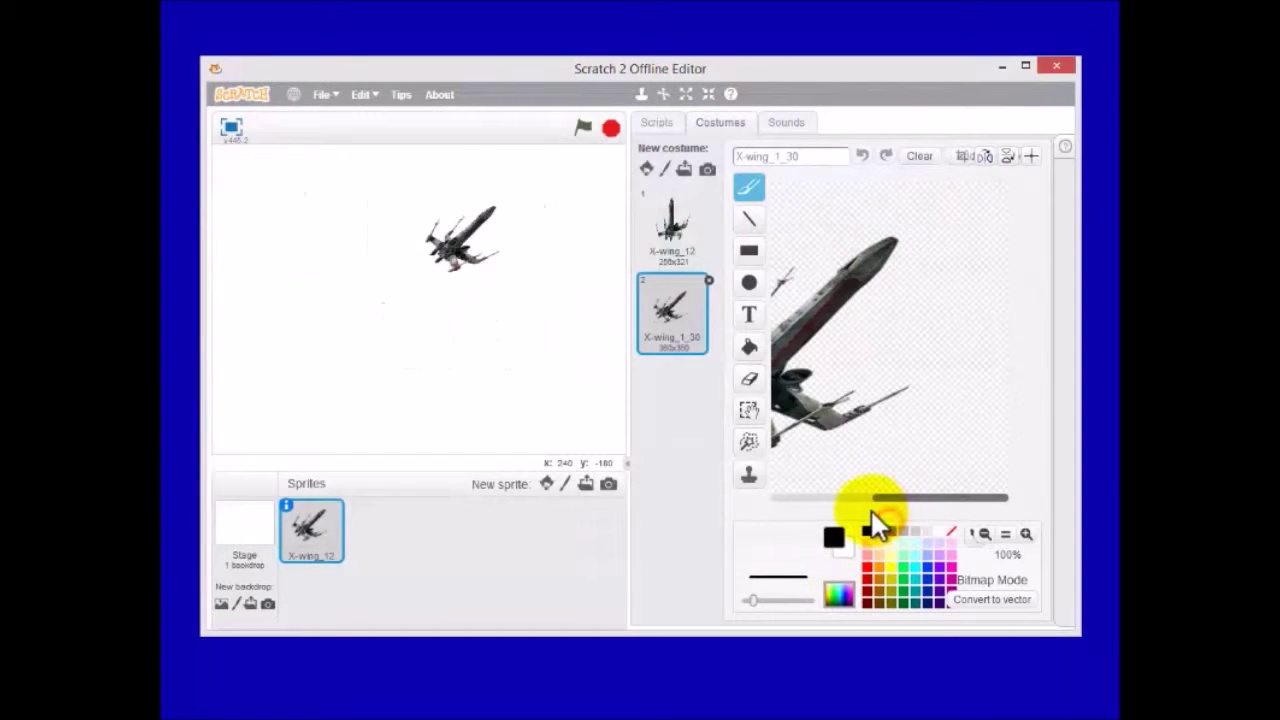
{"action": "left_click", "coordinate": [669, 227]}
{"action": "left_click", "coordinate": [667, 318]}
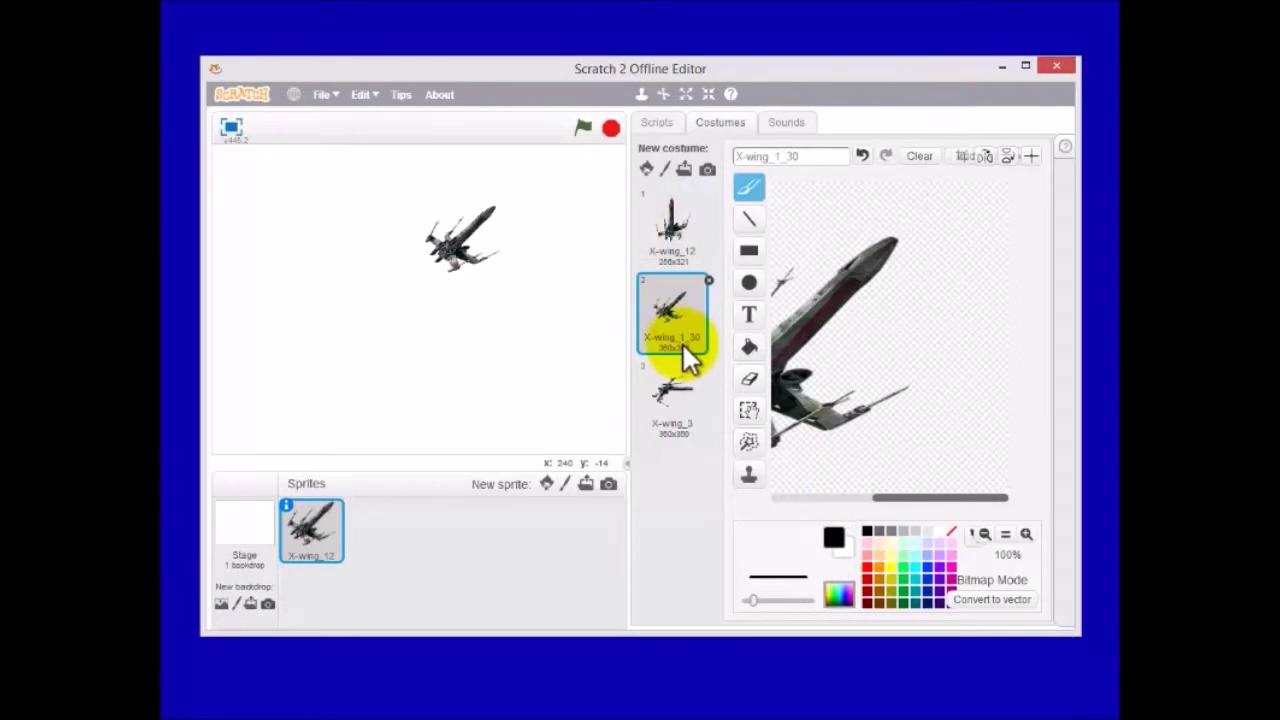
{"action": "left_click", "coordinate": [668, 395]}
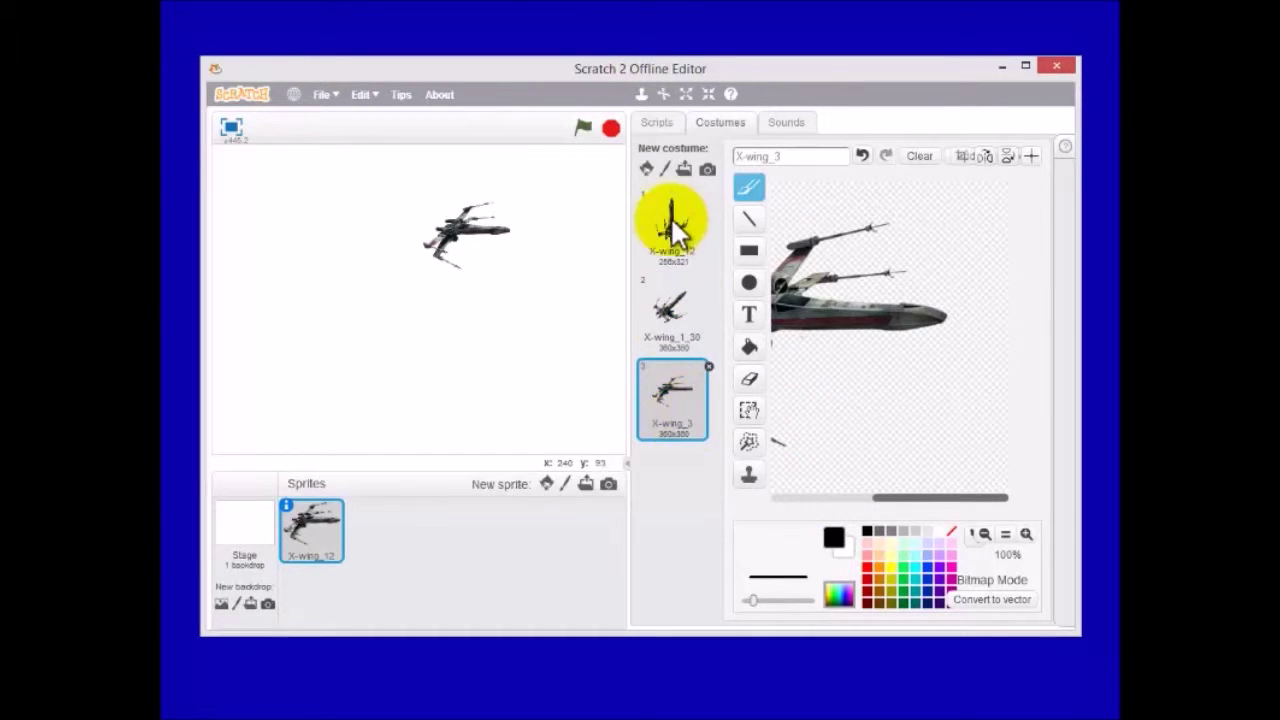
Upload X-wing_6.png as the fourth costume of the X-wing sprite
{"action": "left_click", "coordinate": [684, 169]}
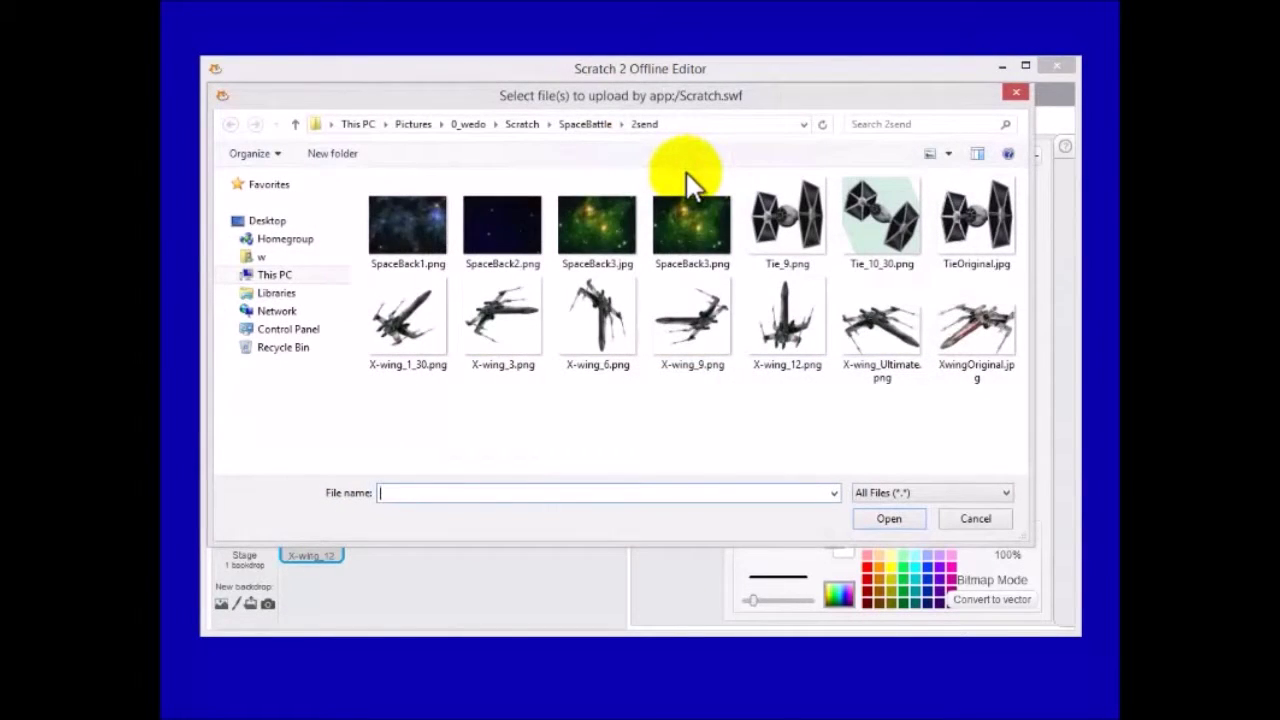
{"action": "left_click", "coordinate": [595, 316]}
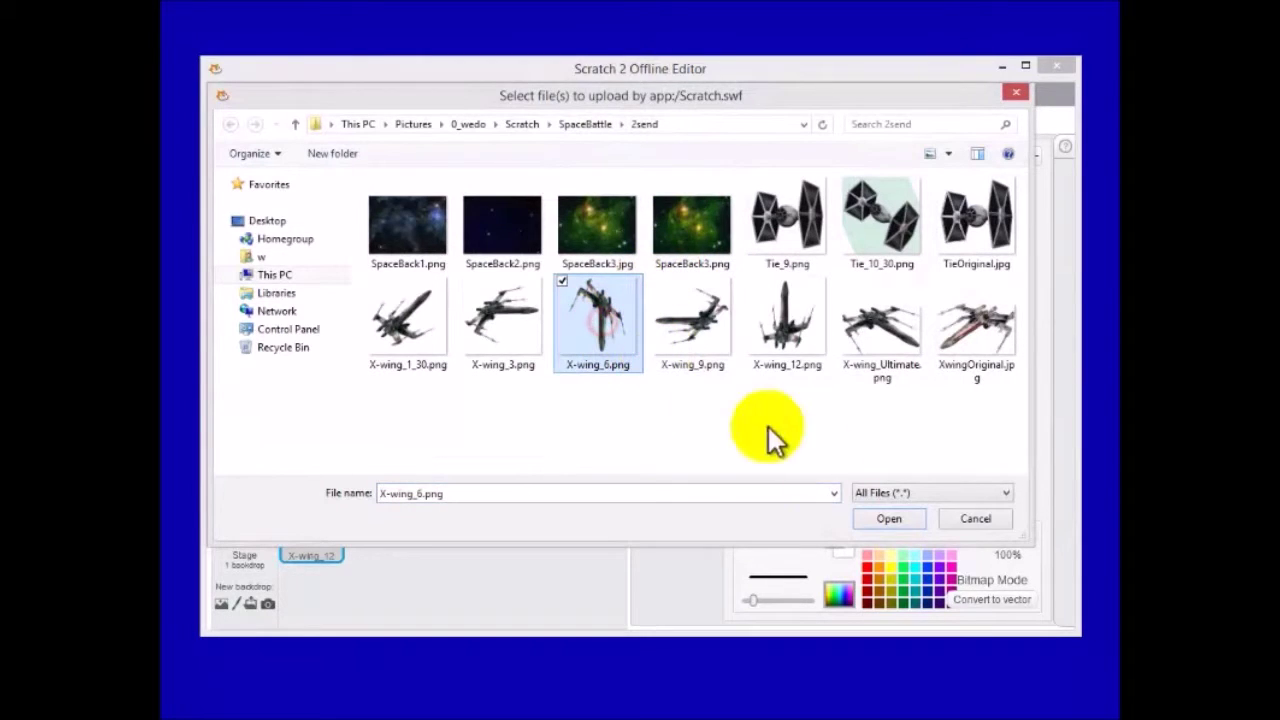
{"action": "left_click", "coordinate": [901, 526]}
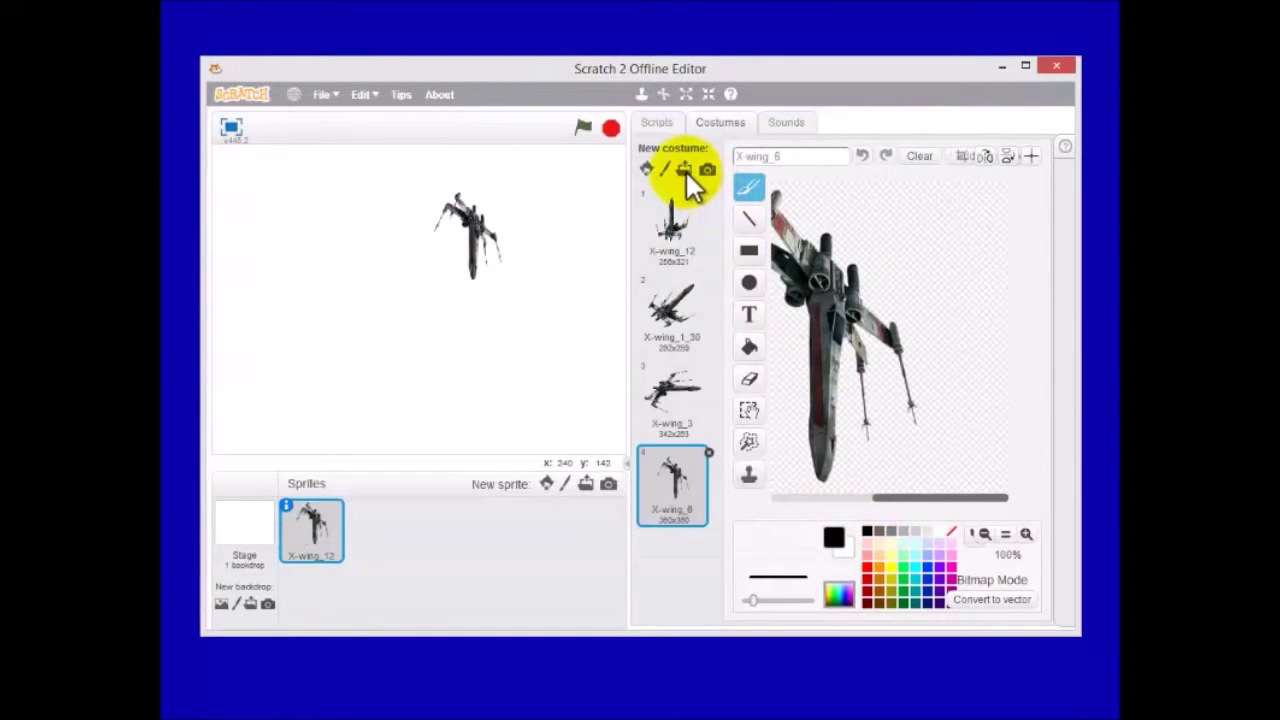
{"action": "left_click", "coordinate": [685, 170]}
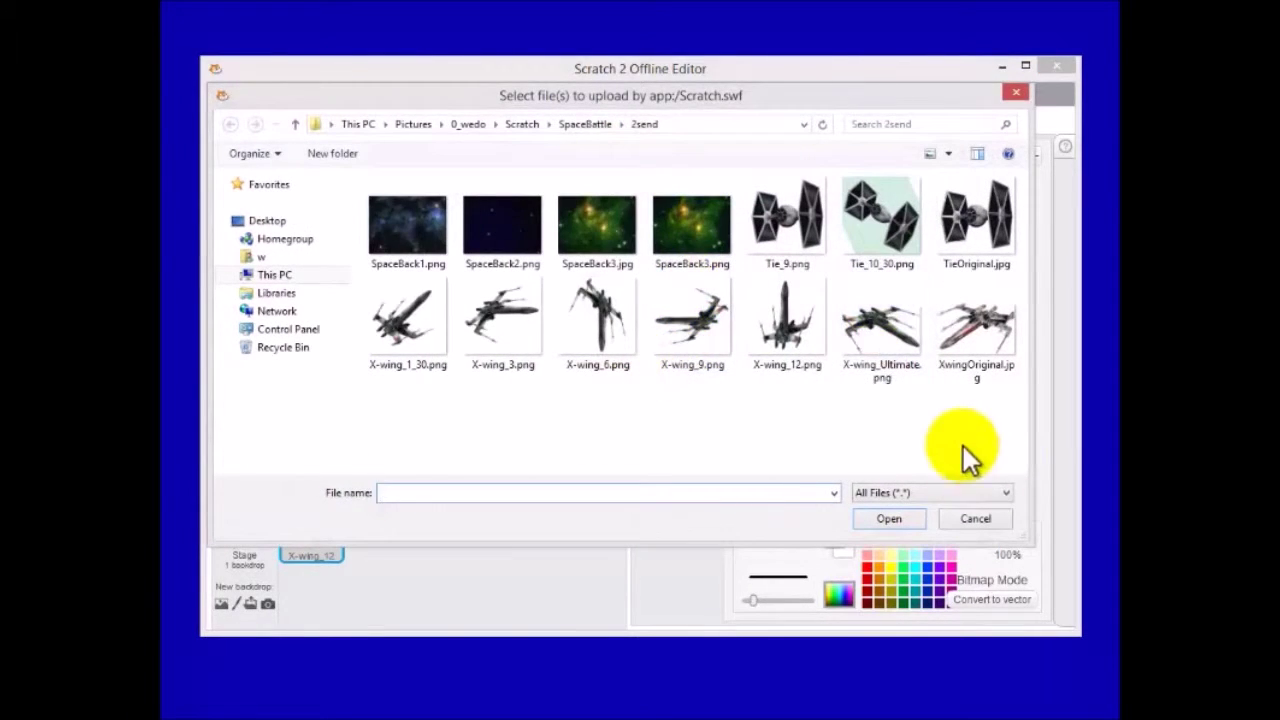
{"action": "left_click", "coordinate": [975, 521]}
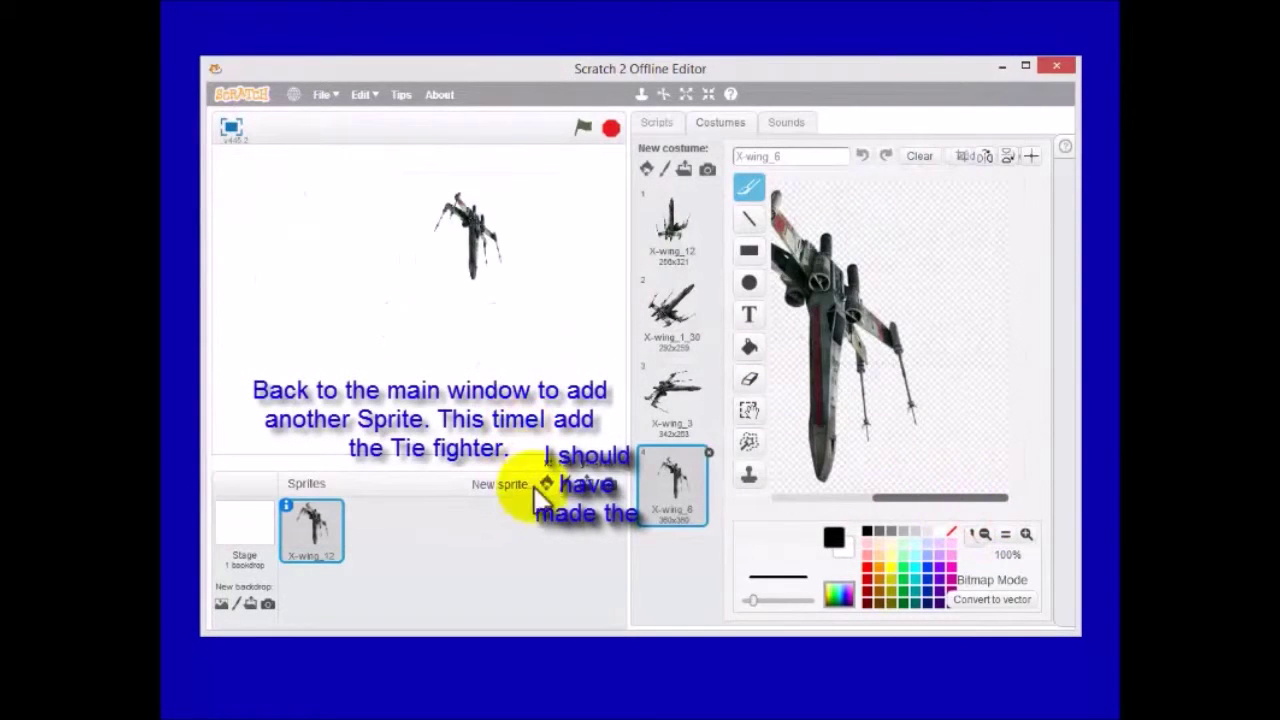
Upload Tie_9.png as a new sprite for the TIE fighter
{"action": "left_click", "coordinate": [585, 485]}
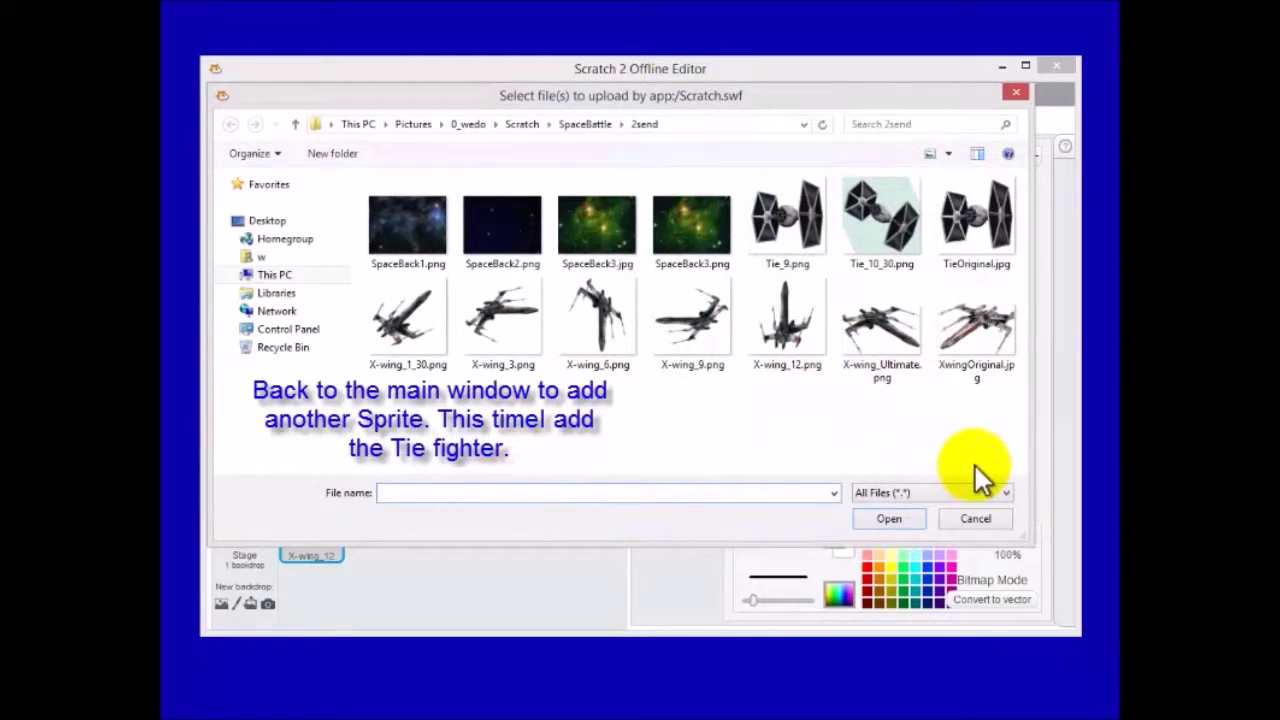
{"action": "left_click", "coordinate": [789, 226]}
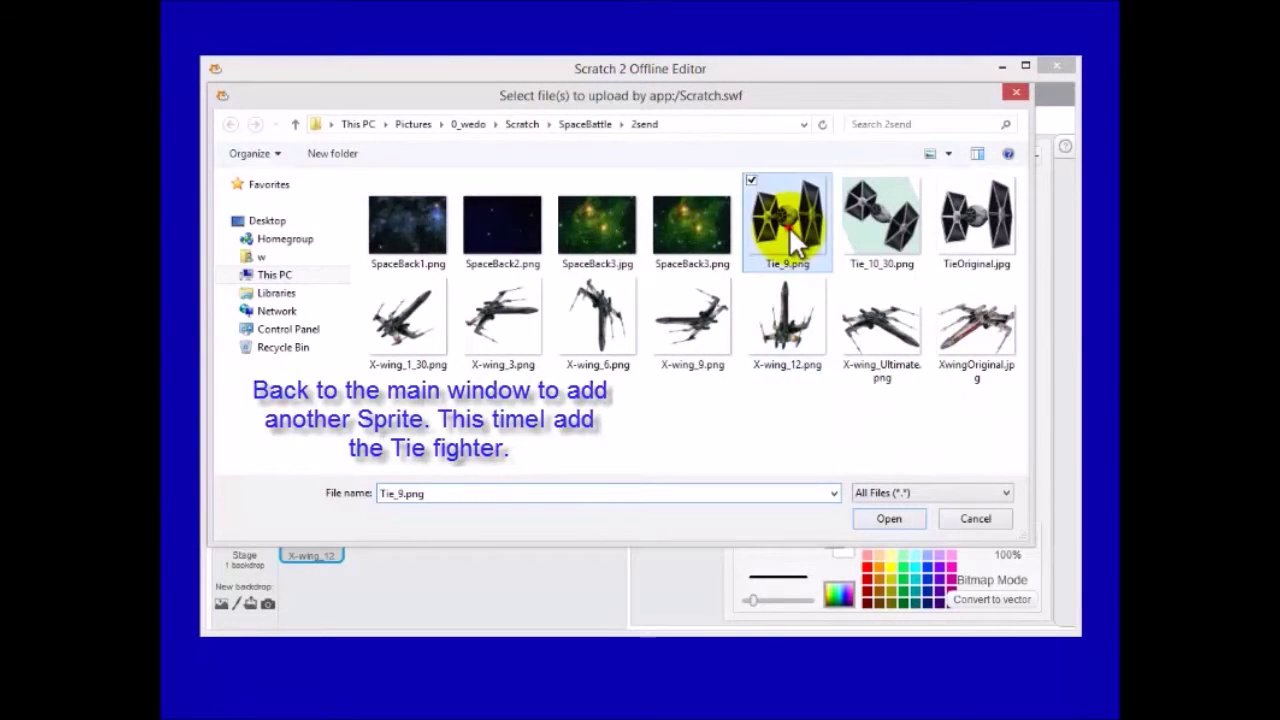
{"action": "left_click", "coordinate": [888, 518]}
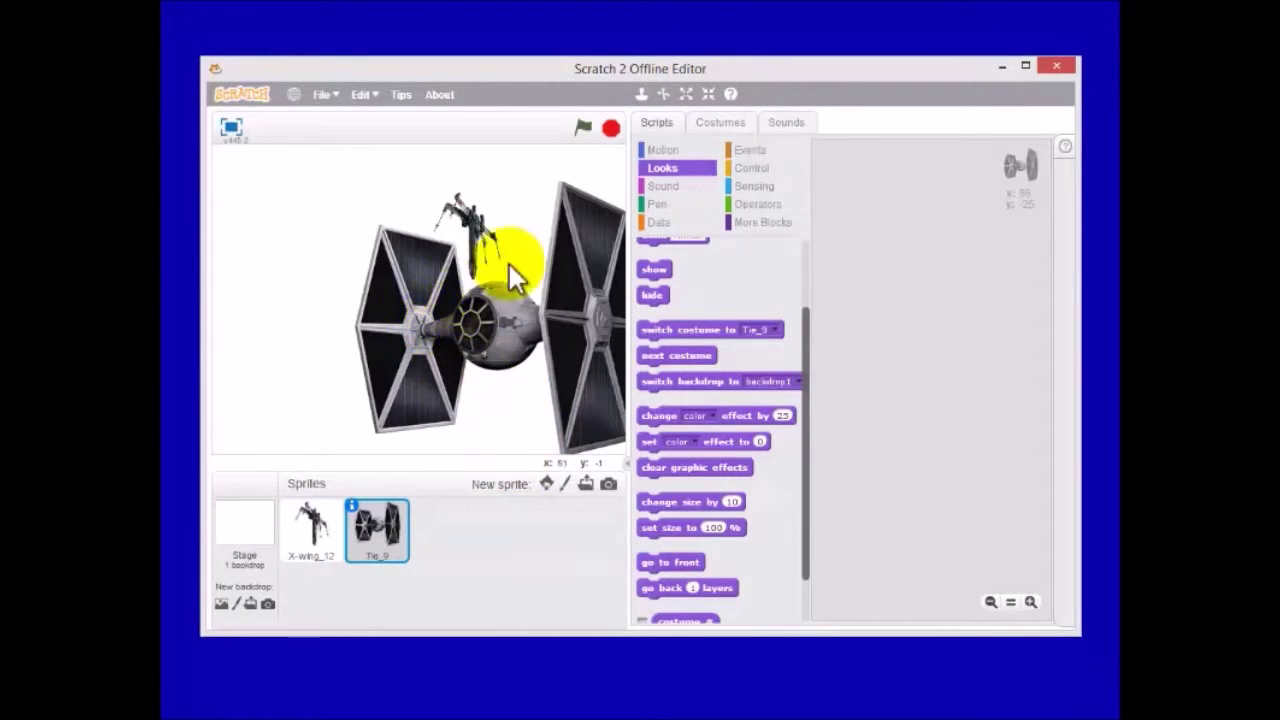
Shrink the TIE fighter to 30 % by running a "set size to" block, and move it to the left of the X-wing on the stage
{"action": "left_click", "coordinate": [658, 120]}
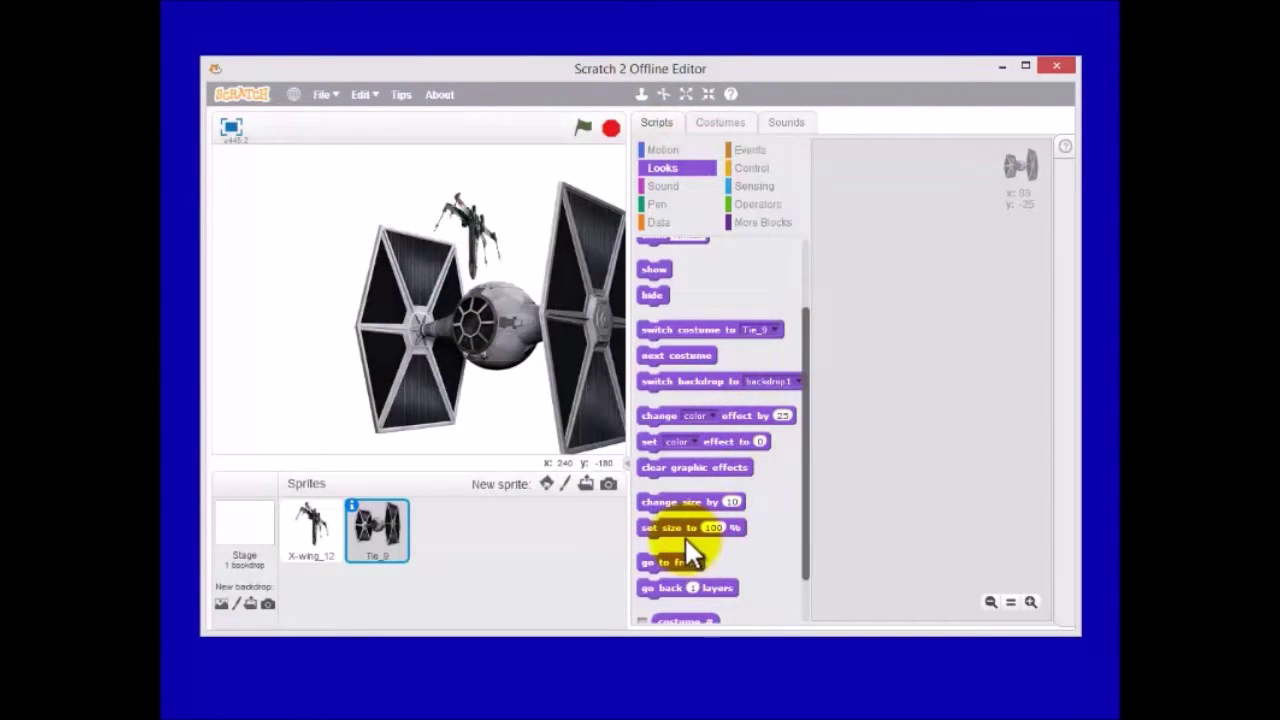
{"action": "left_click_drag", "start_coordinate": [671, 527], "coordinate": [953, 284]}
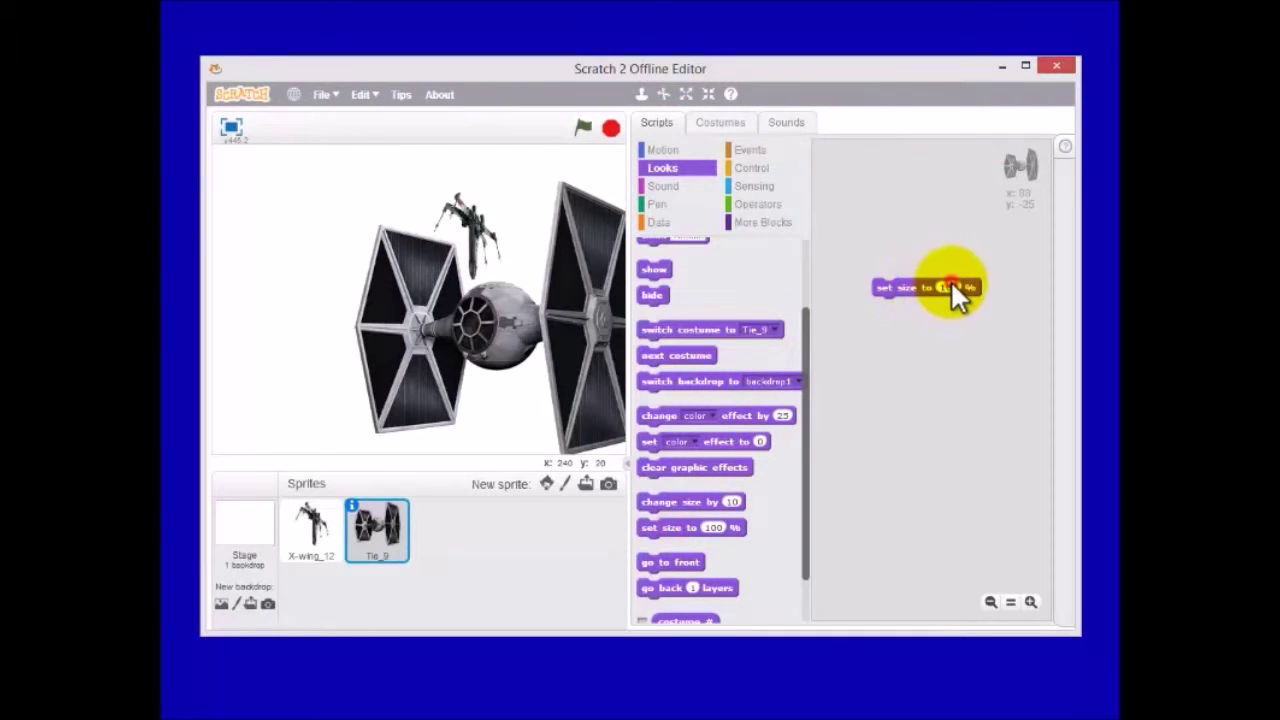
{"action": "left_click", "coordinate": [950, 288]}
{"action": "type", "text": "50"}
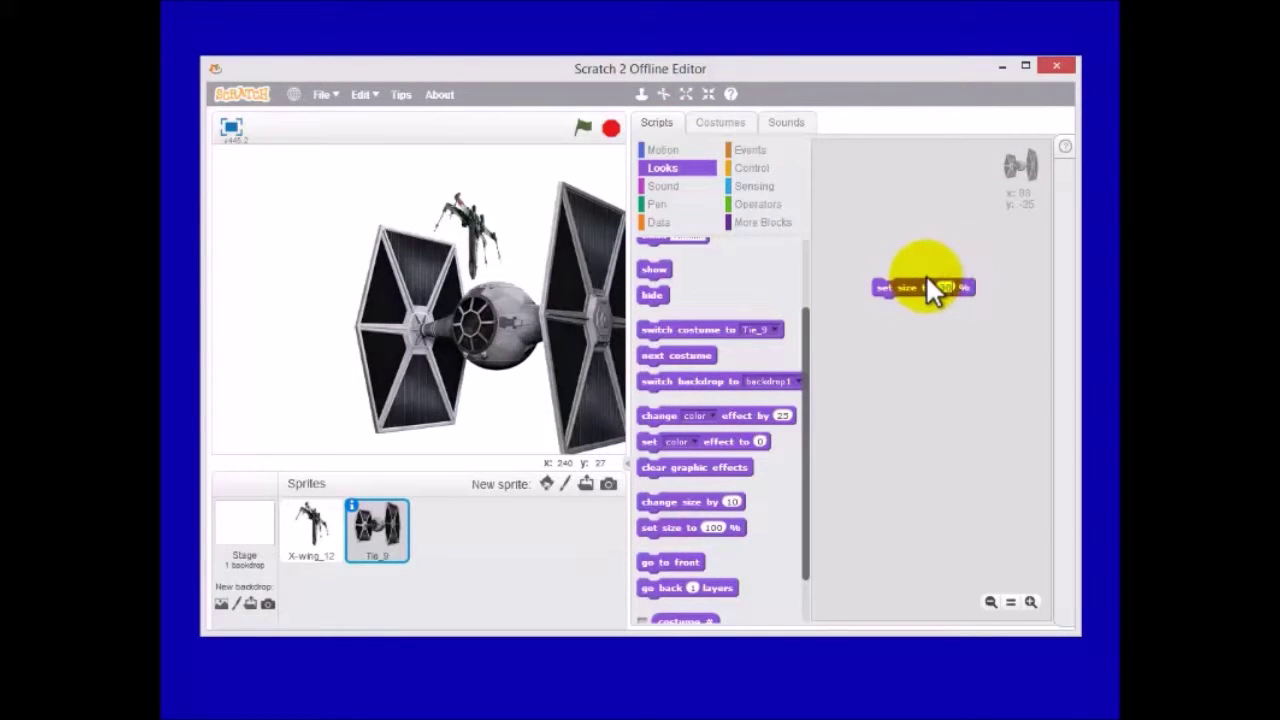
{"action": "left_click", "coordinate": [866, 392]}
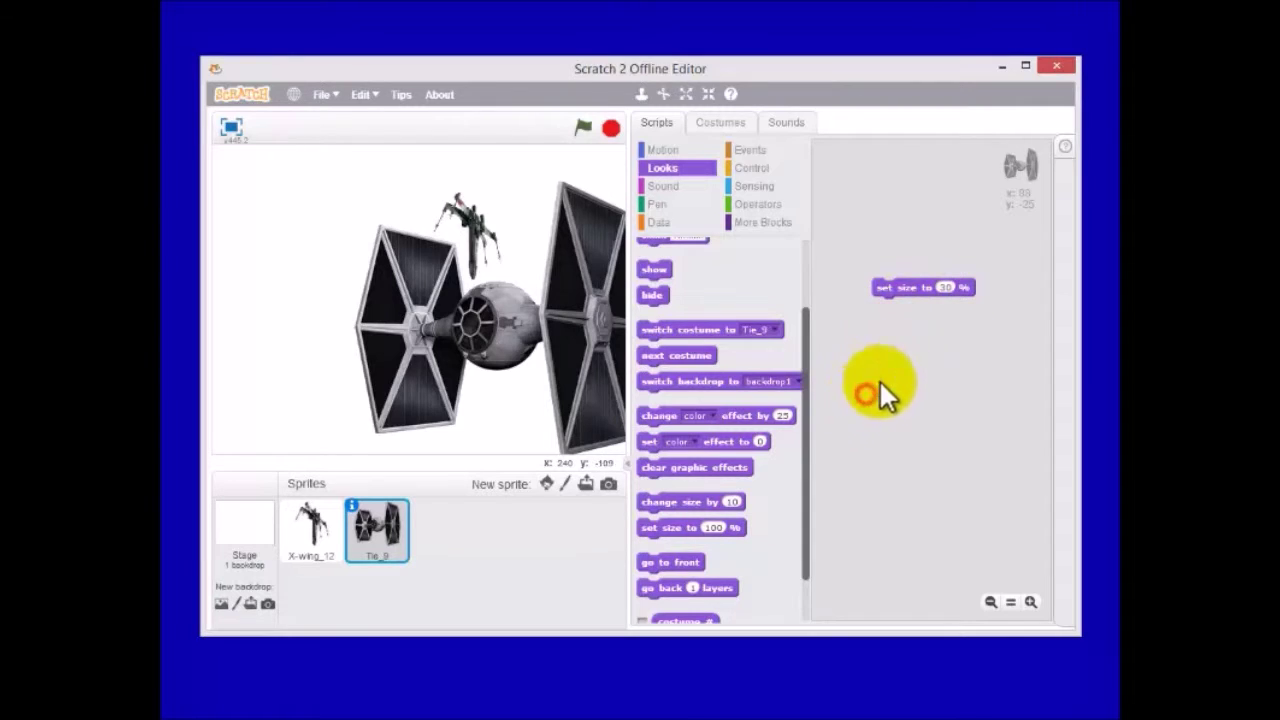
{"action": "left_click", "coordinate": [907, 287]}
{"action": "left_click_drag", "start_coordinate": [523, 305], "coordinate": [415, 275]}
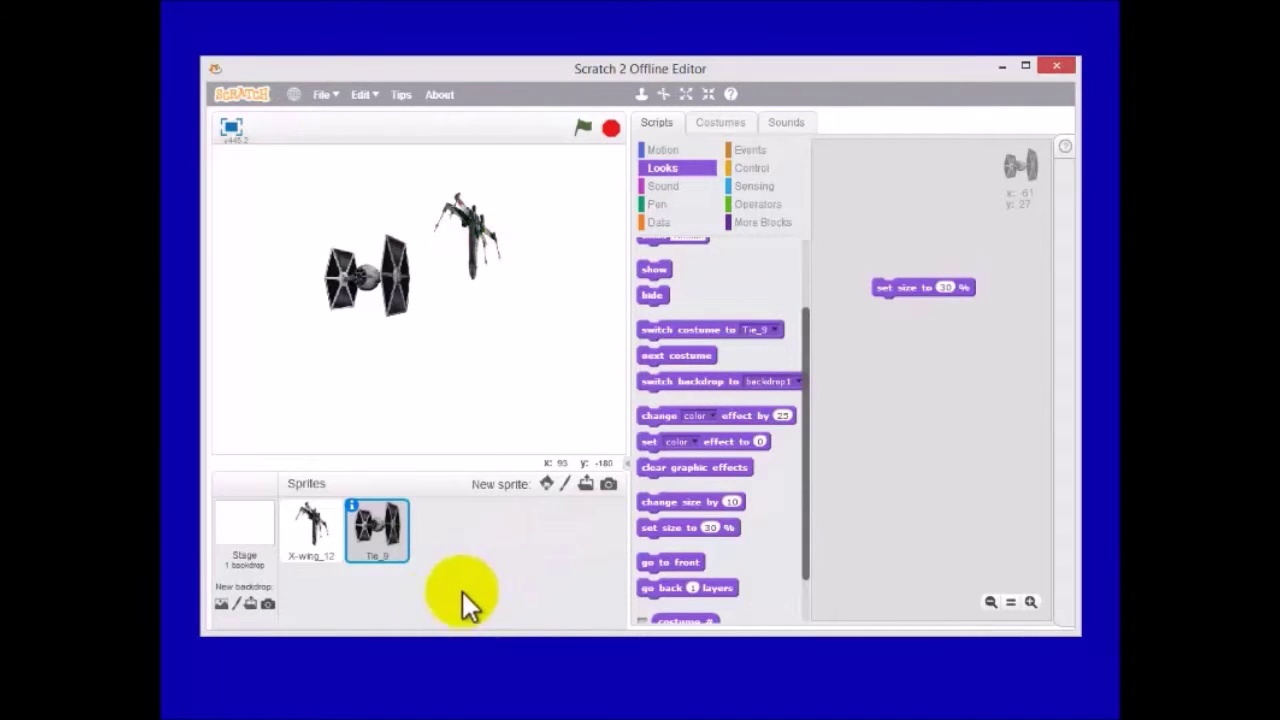
Upload SpaceBack3.jpg as a stage backdrop and move the X-wing slightly up and to the right
{"action": "left_click", "coordinate": [245, 528]}
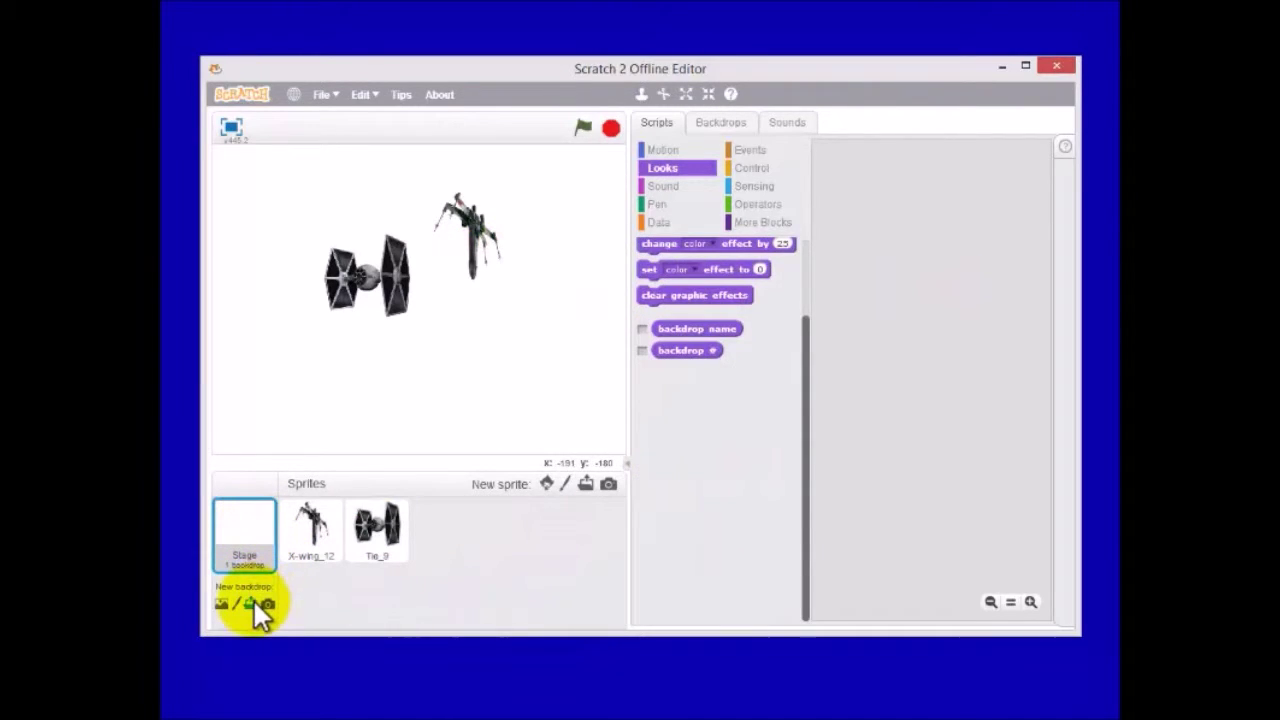
{"action": "left_click", "coordinate": [253, 600]}
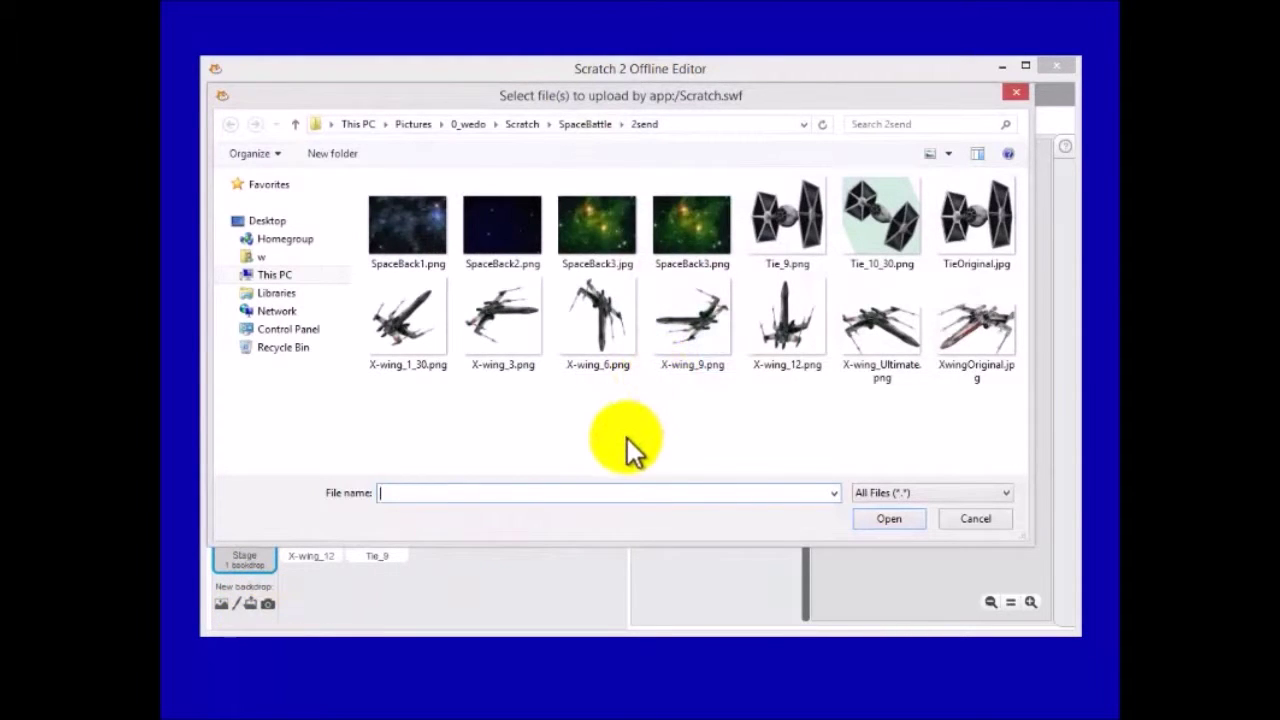
{"action": "left_click", "coordinate": [599, 222]}
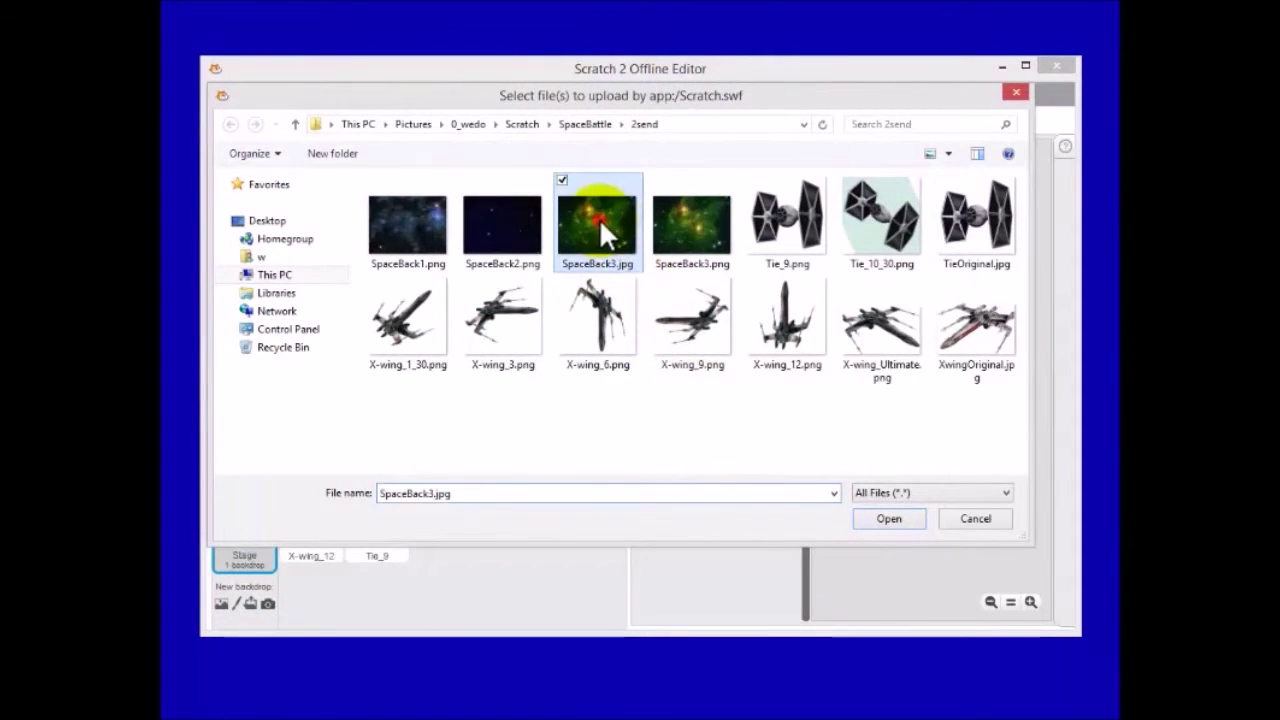
{"action": "left_click", "coordinate": [893, 520]}
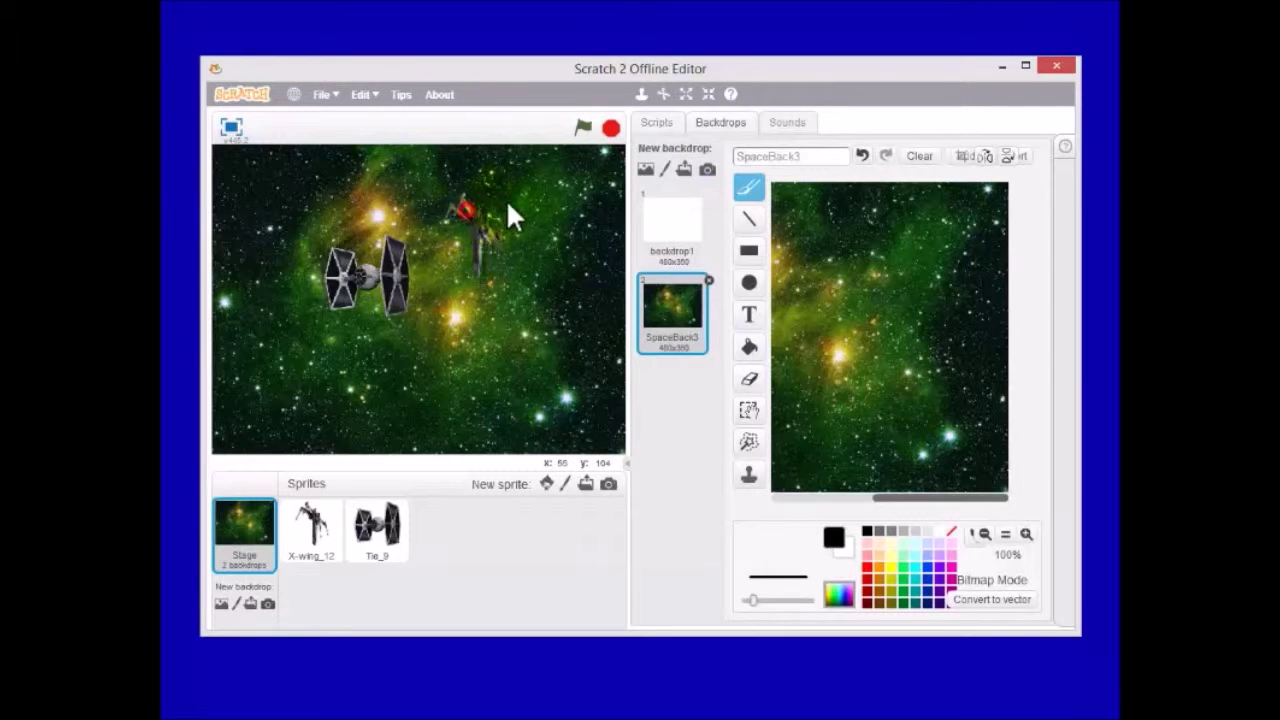
{"action": "left_click", "coordinate": [344, 268]}
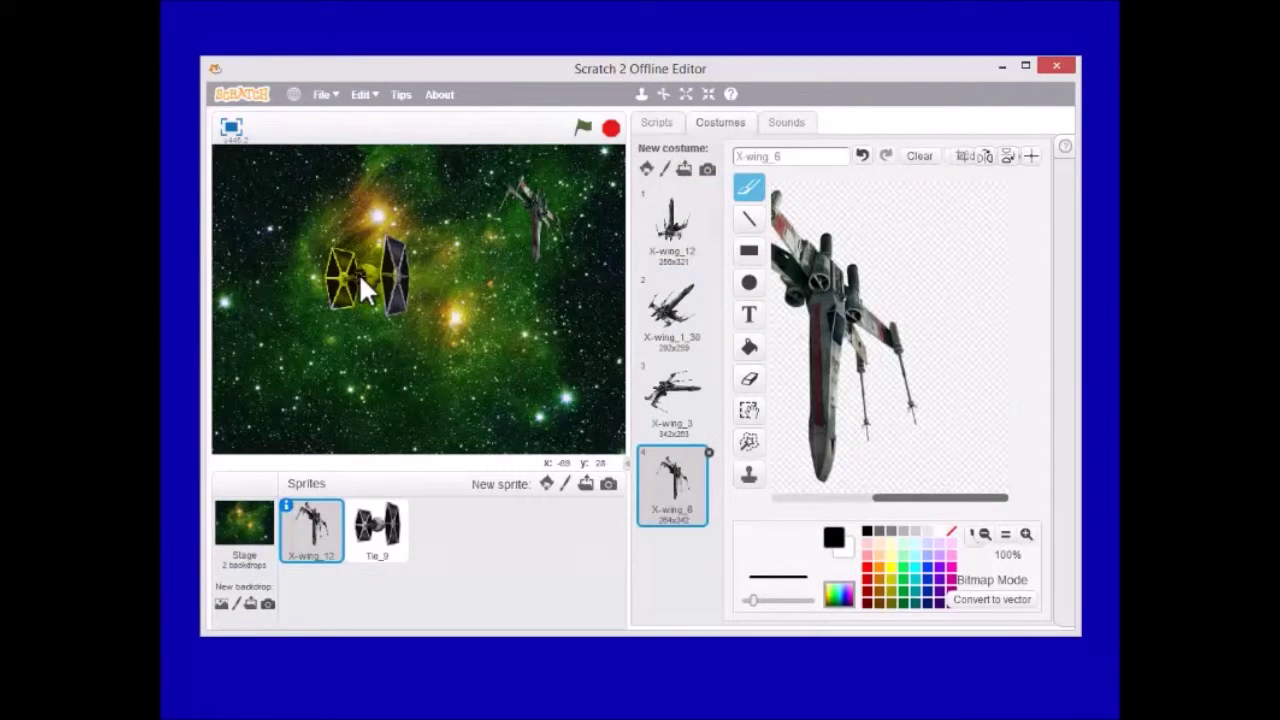
Upload SpaceBack1.png as an additional backdrop for the stage
{"action": "left_click", "coordinate": [245, 518]}
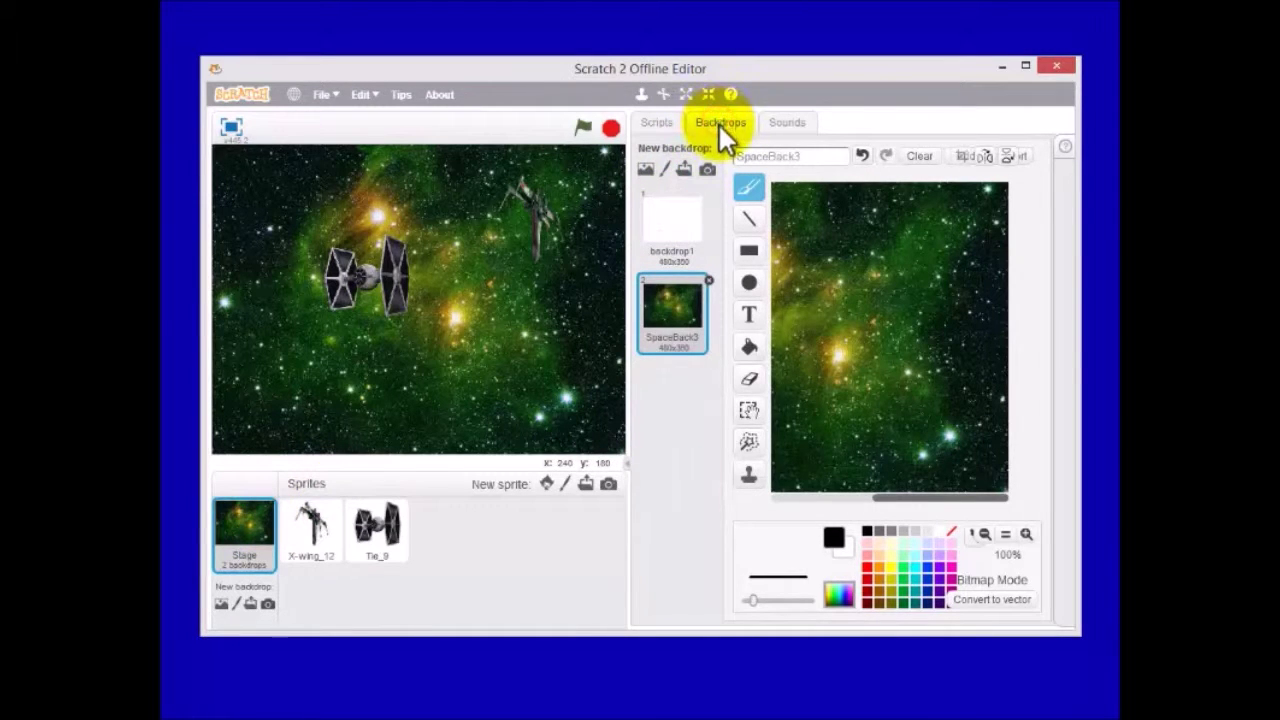
{"action": "left_click", "coordinate": [683, 169]}
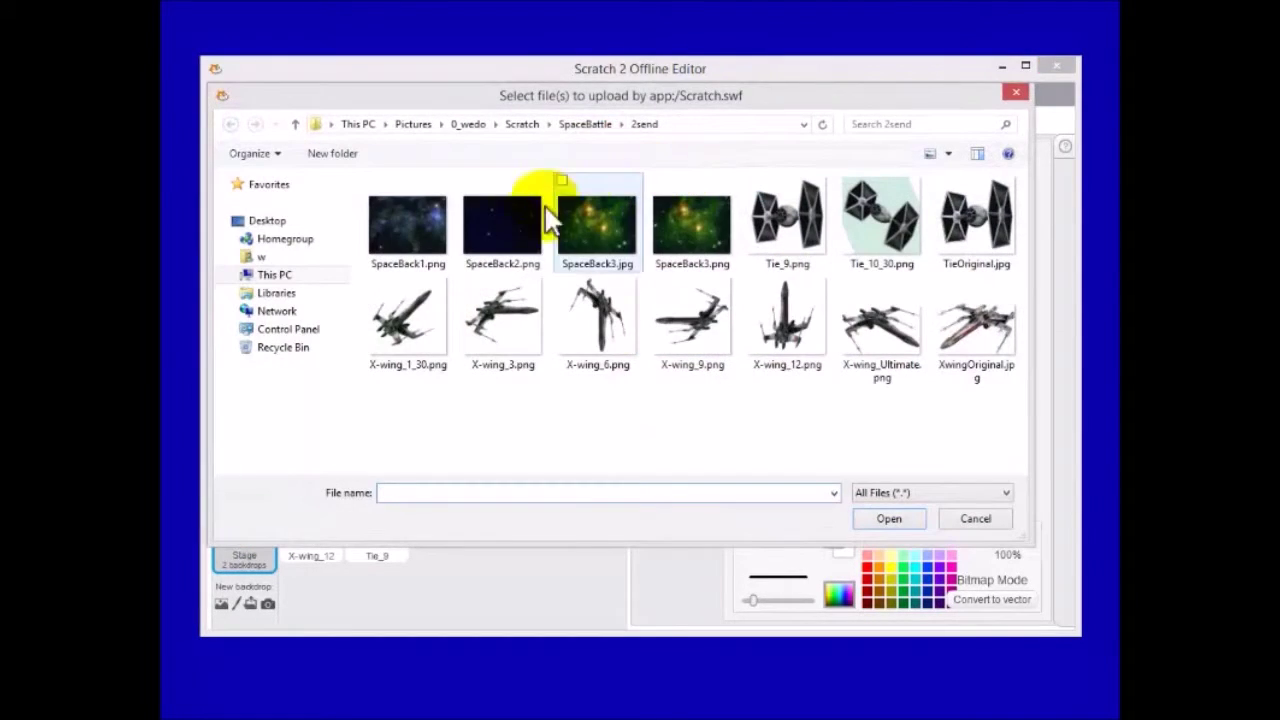
{"action": "left_click", "coordinate": [412, 228]}
{"action": "left_click", "coordinate": [891, 519]}
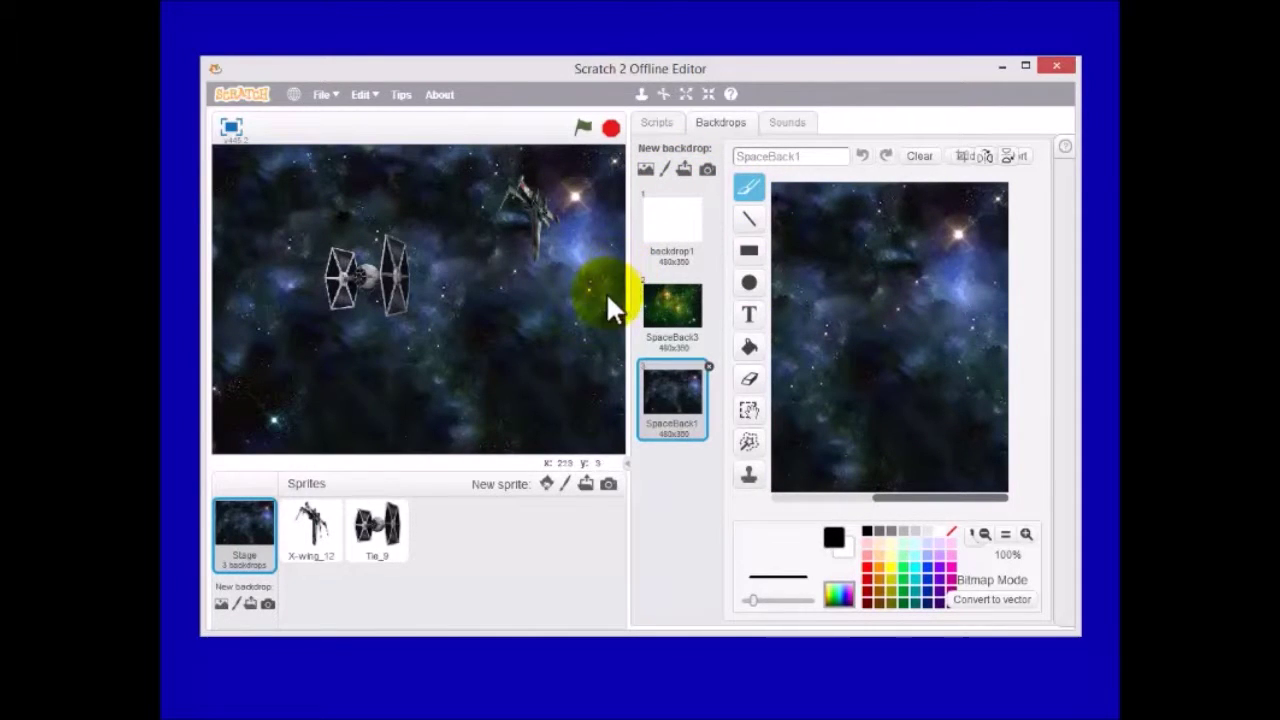
Move the TIE fighter and X-wing slightly down and left on the stage, and switch the X-wing to its X-wing_12 costume
{"action": "left_click_drag", "start_coordinate": [379, 298], "coordinate": [376, 321]}
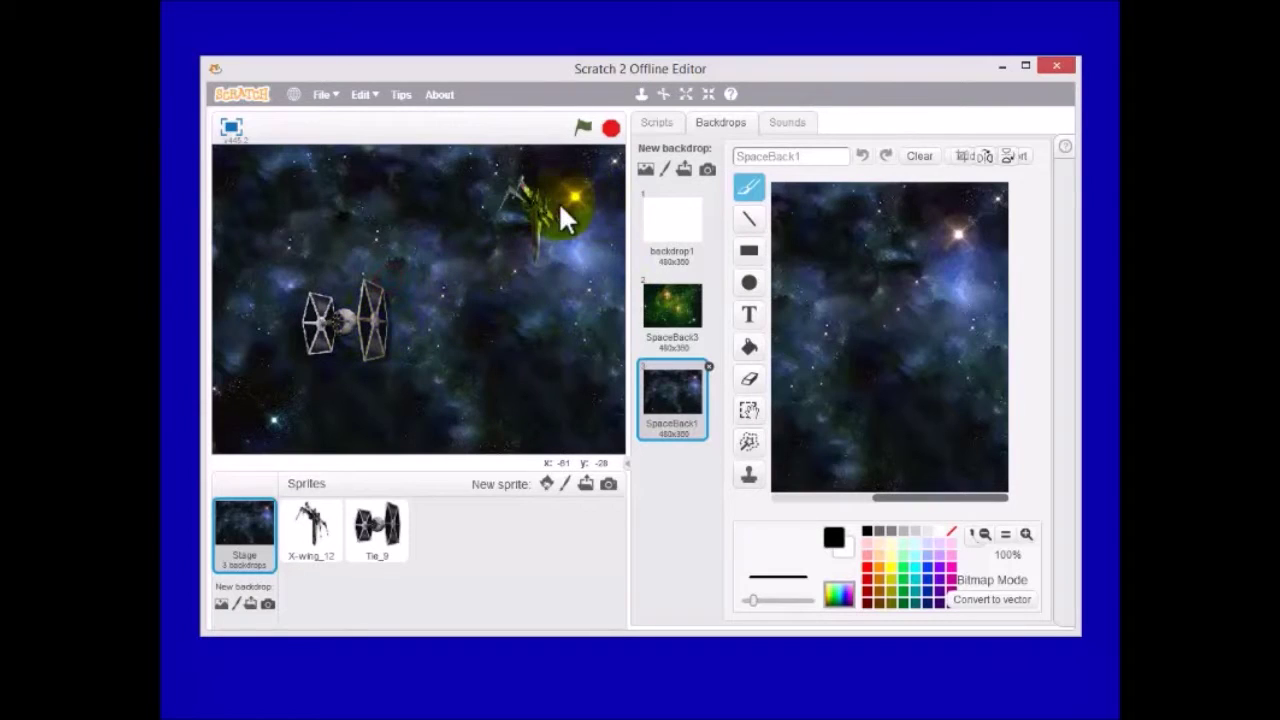
{"action": "left_click", "coordinate": [507, 232]}
{"action": "left_click", "coordinate": [534, 218]}
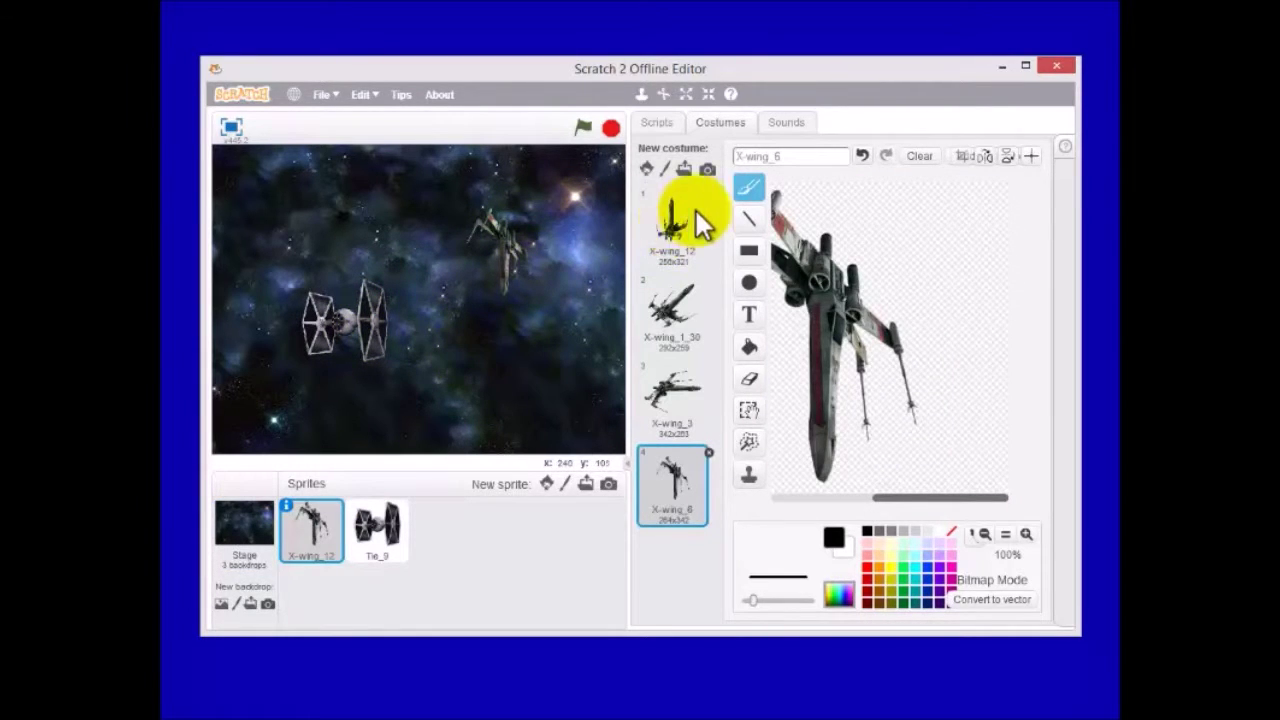
{"action": "left_click", "coordinate": [665, 218]}
{"action": "left_click", "coordinate": [502, 292]}
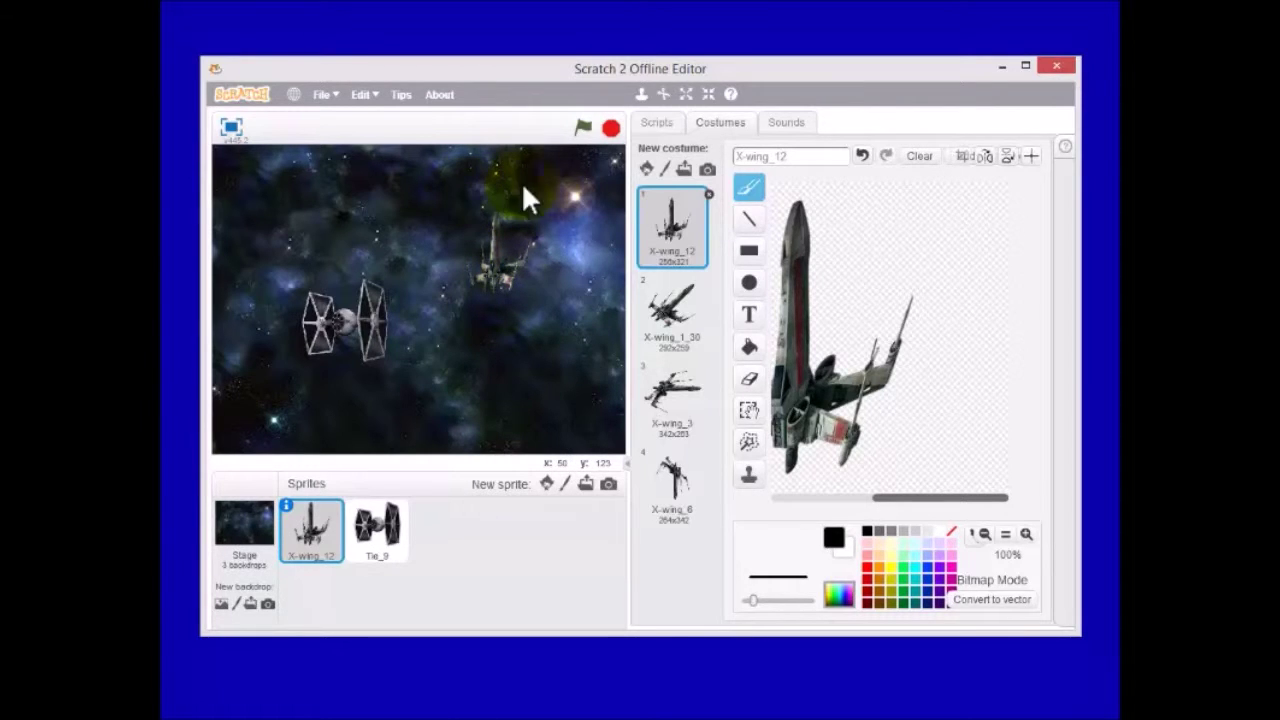
Add a "next costume" block to the X-wing's scripts and wrap it in a "repeat 10" loop
{"action": "left_click", "coordinate": [659, 123]}
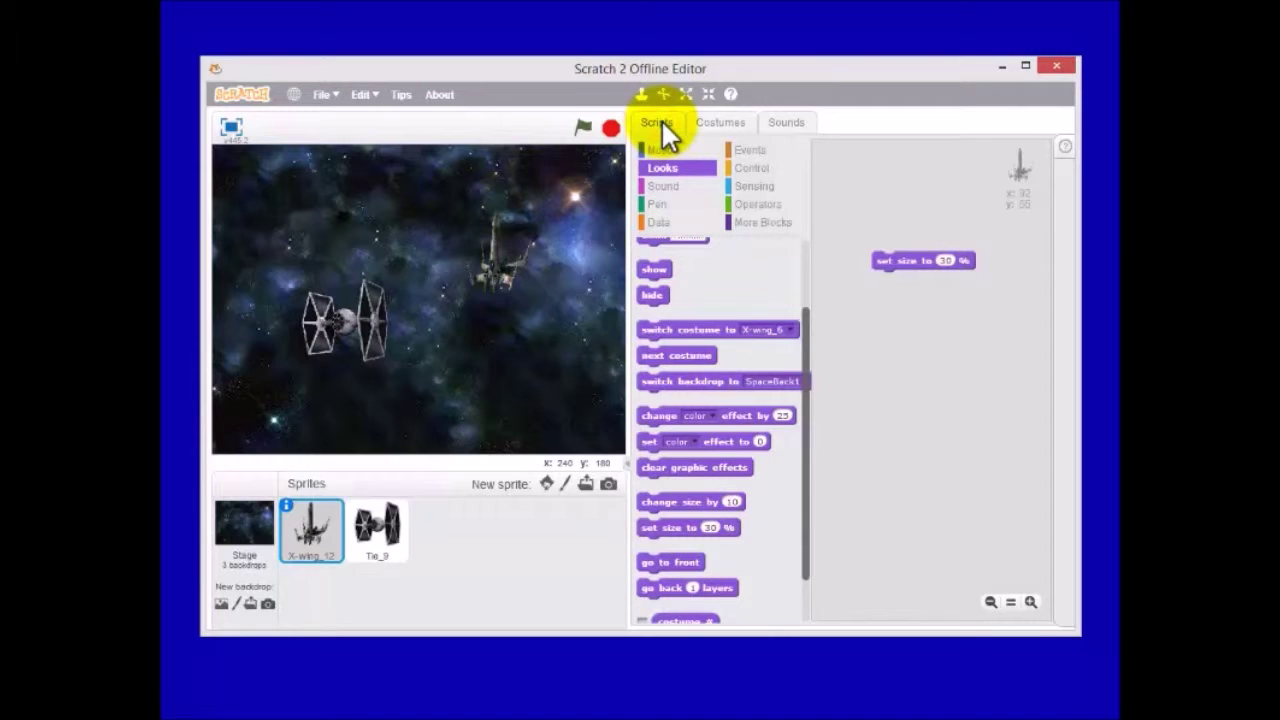
{"action": "left_click", "coordinate": [311, 529]}
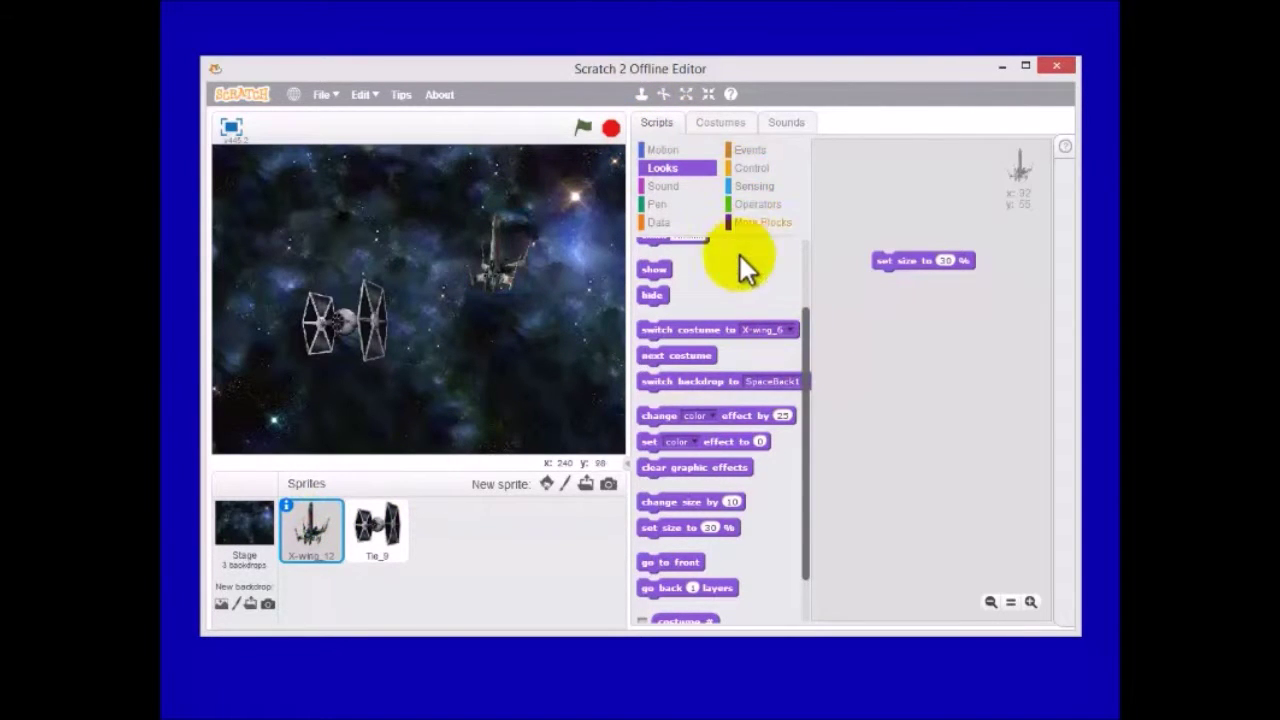
{"action": "left_click", "coordinate": [693, 329]}
{"action": "left_click_drag", "start_coordinate": [672, 368], "coordinate": [899, 384]}
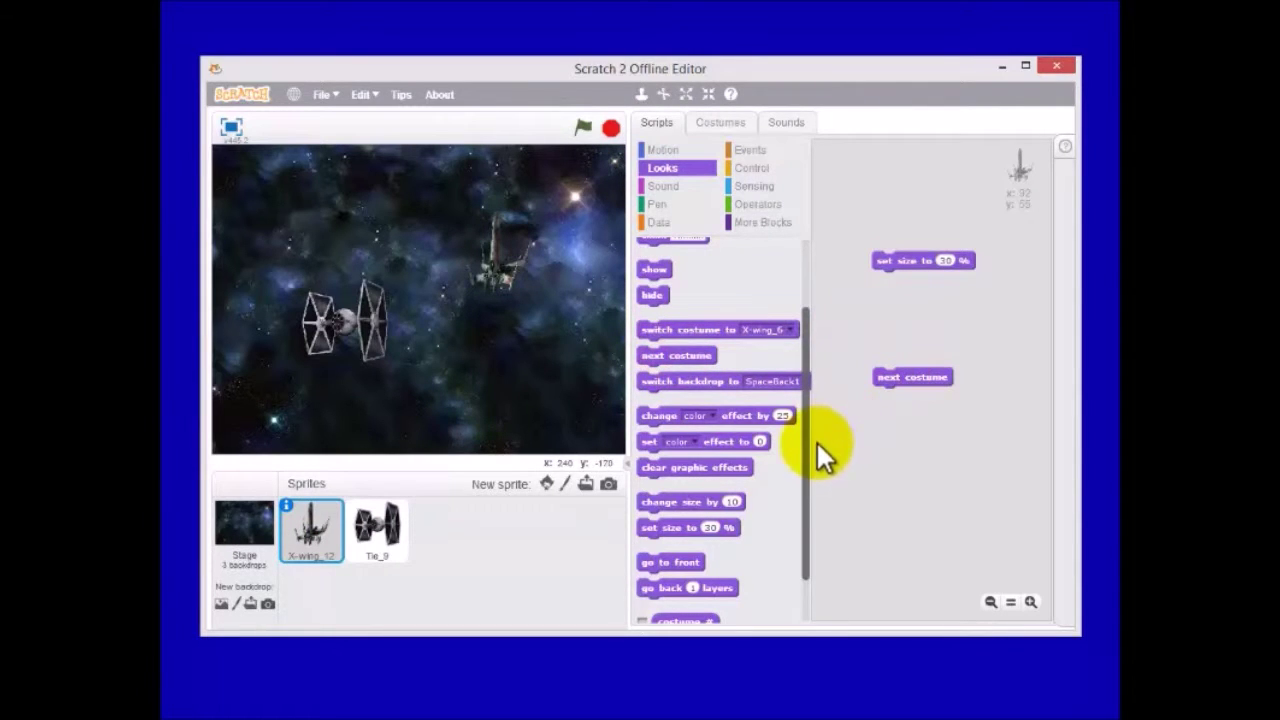
{"action": "left_click", "coordinate": [752, 166]}
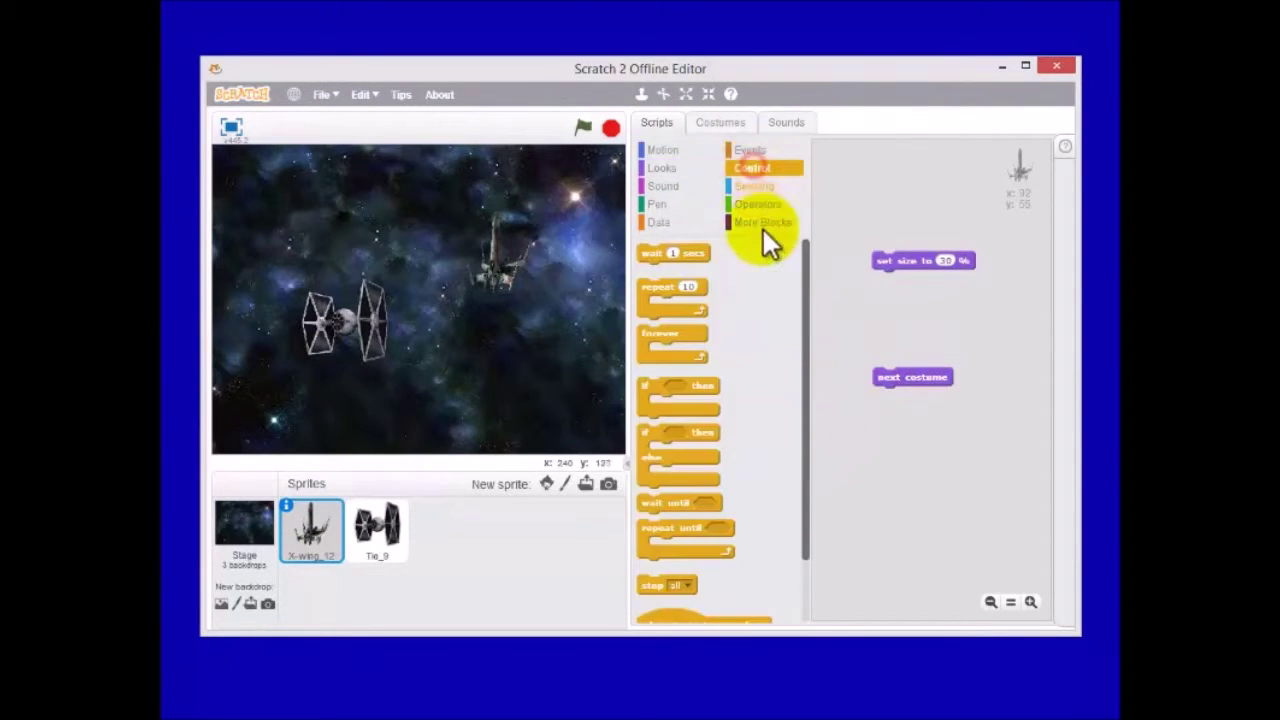
{"action": "left_click_drag", "start_coordinate": [652, 282], "coordinate": [856, 364]}
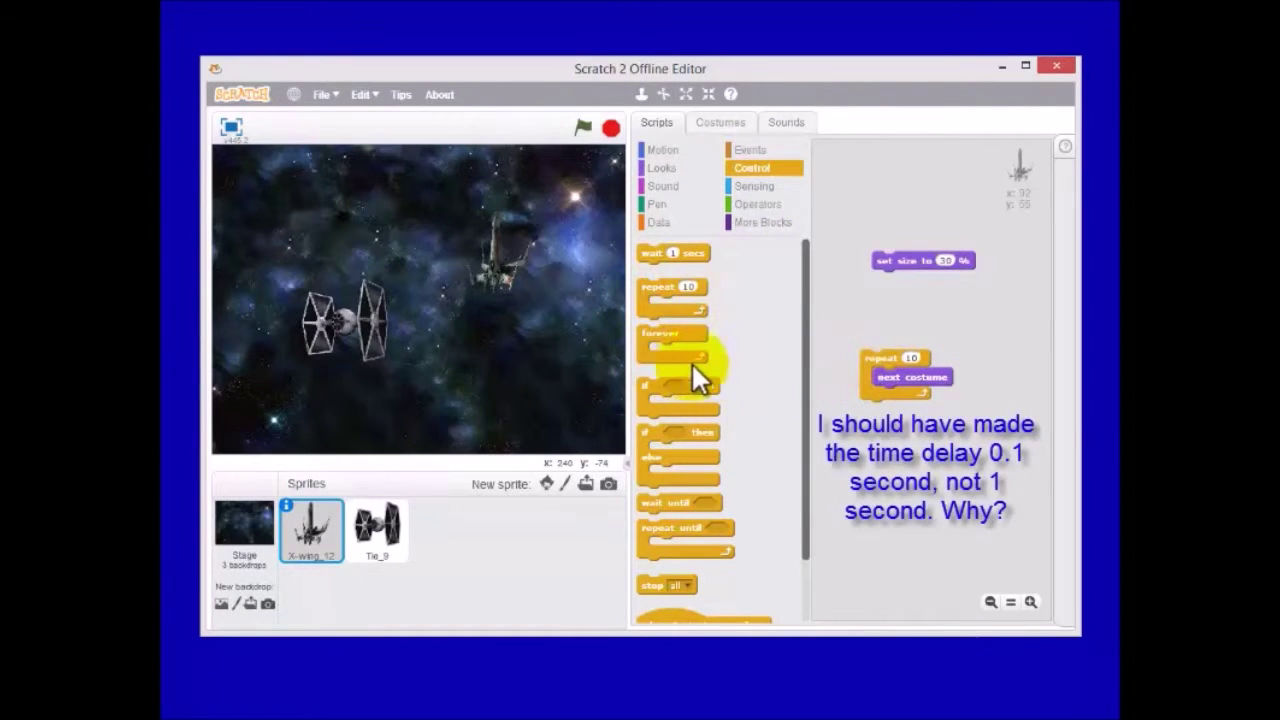
Add a "wait 1 secs" block after "next costume" in the loop, and start the script with "when green flag clicked"
{"action": "left_click_drag", "start_coordinate": [652, 252], "coordinate": [883, 390]}
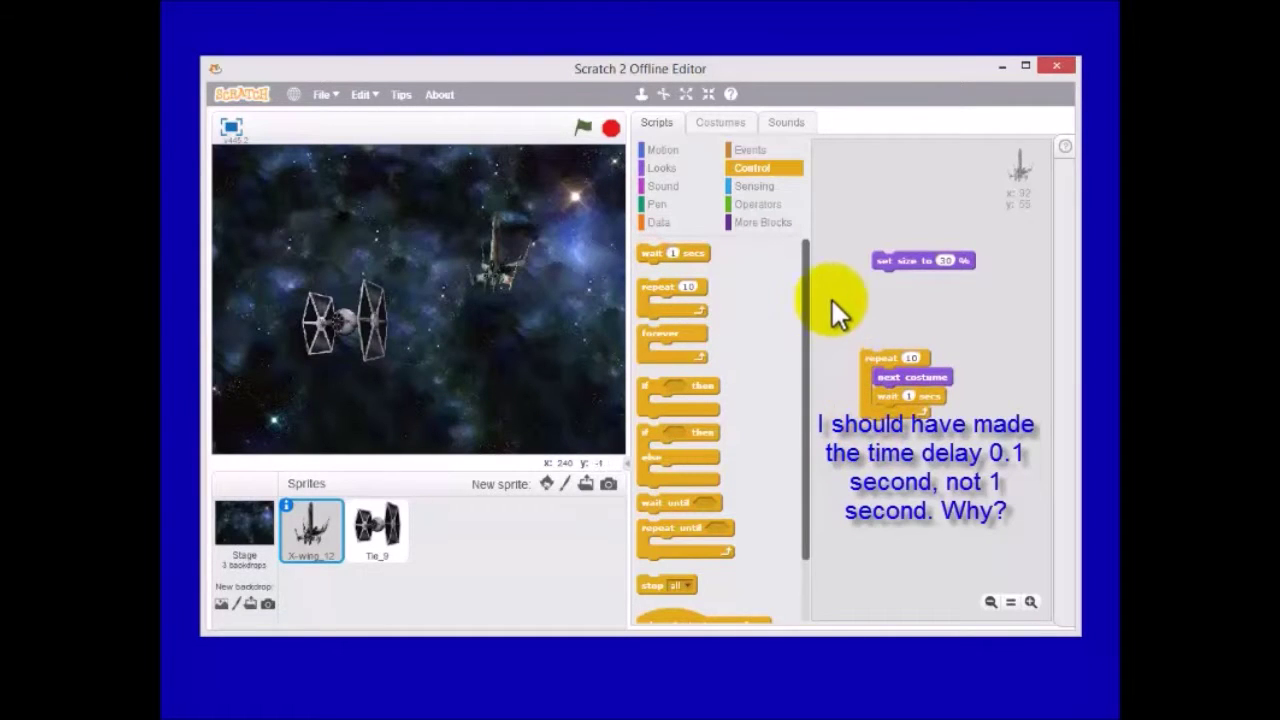
{"action": "left_click", "coordinate": [748, 145]}
{"action": "left_click_drag", "start_coordinate": [697, 262], "coordinate": [893, 322]}
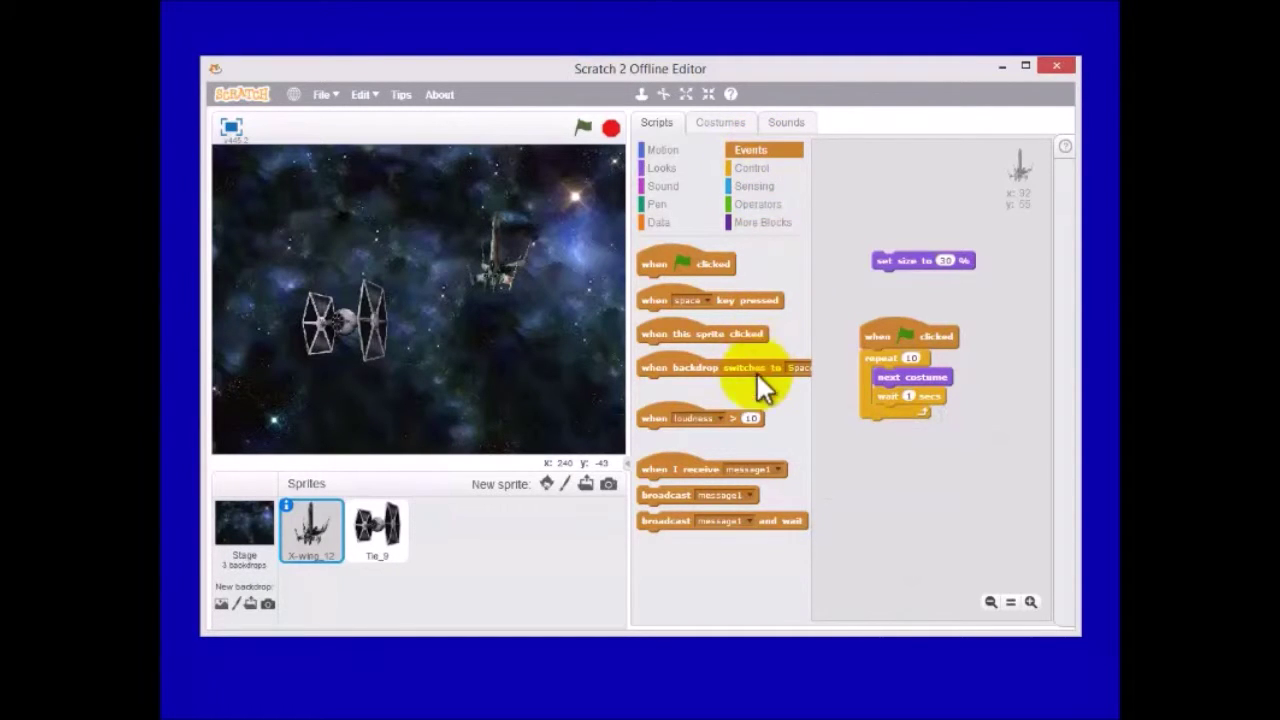
Insert a broadcast block directly below "when green flag clicked" in the X-wing's script and set it to a new message named "Run"
{"action": "left_click_drag", "start_coordinate": [658, 491], "coordinate": [884, 366]}
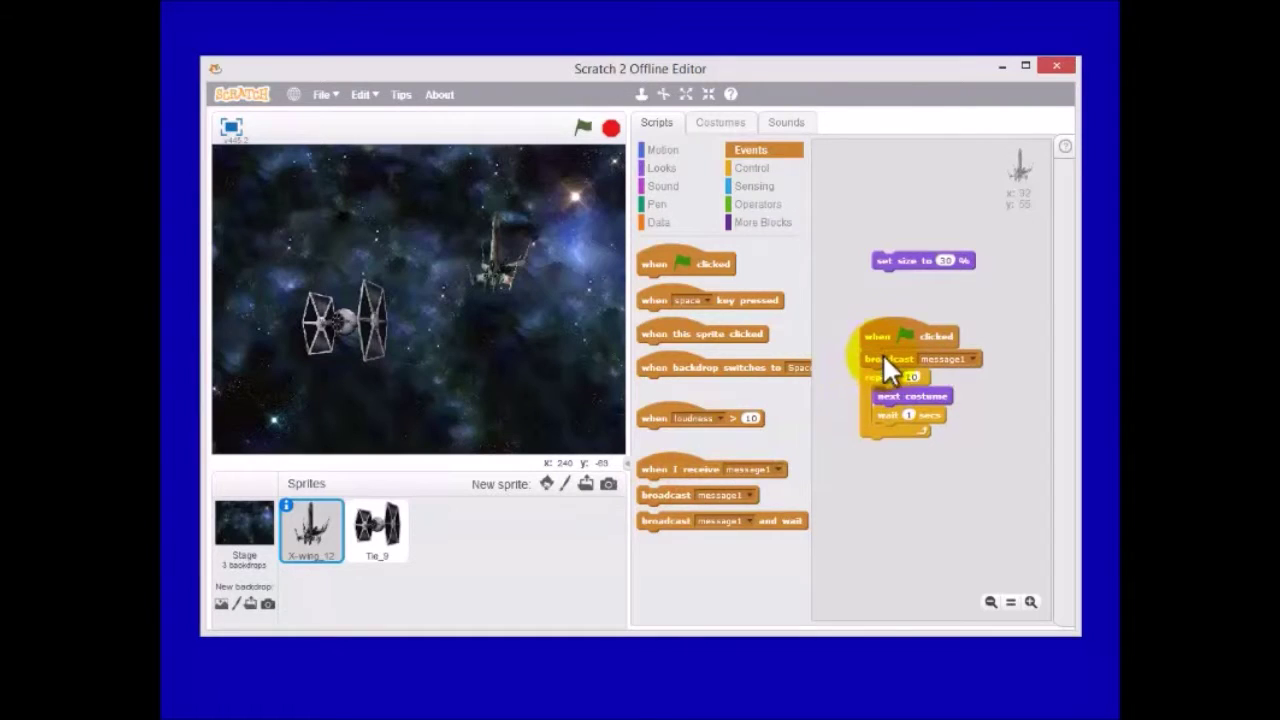
{"action": "left_click", "coordinate": [935, 360]}
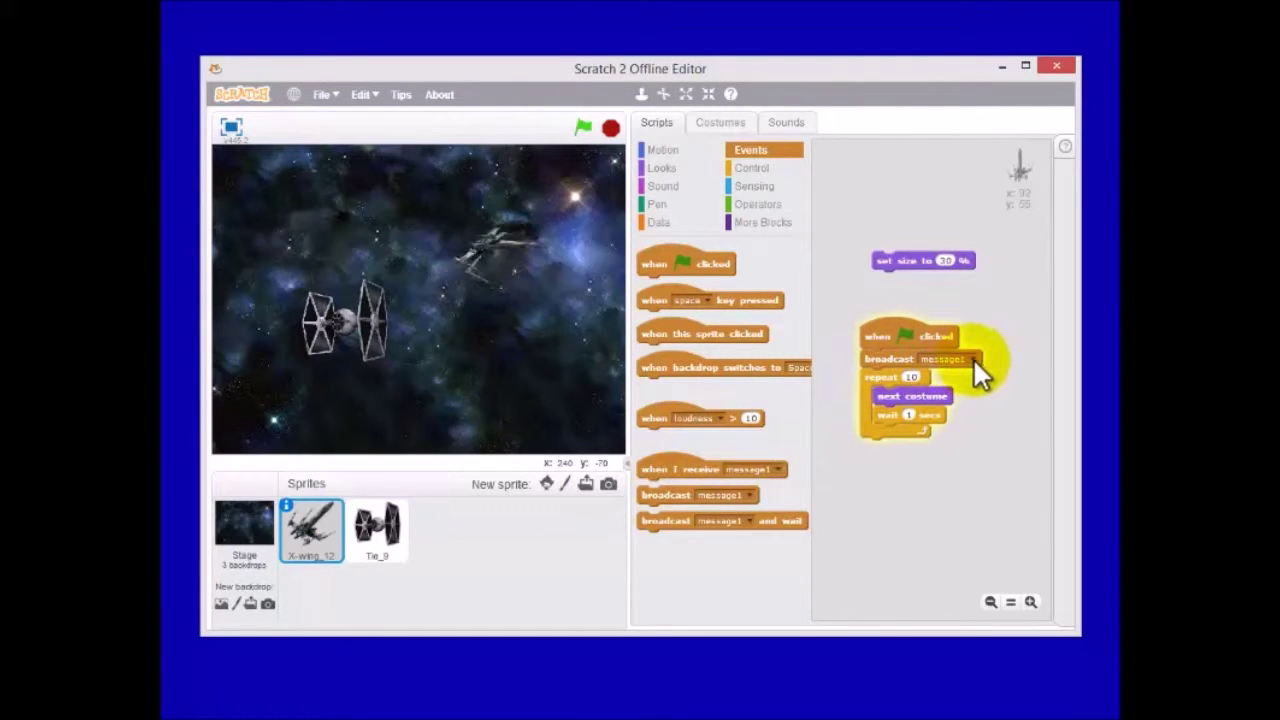
{"action": "left_click", "coordinate": [612, 129]}
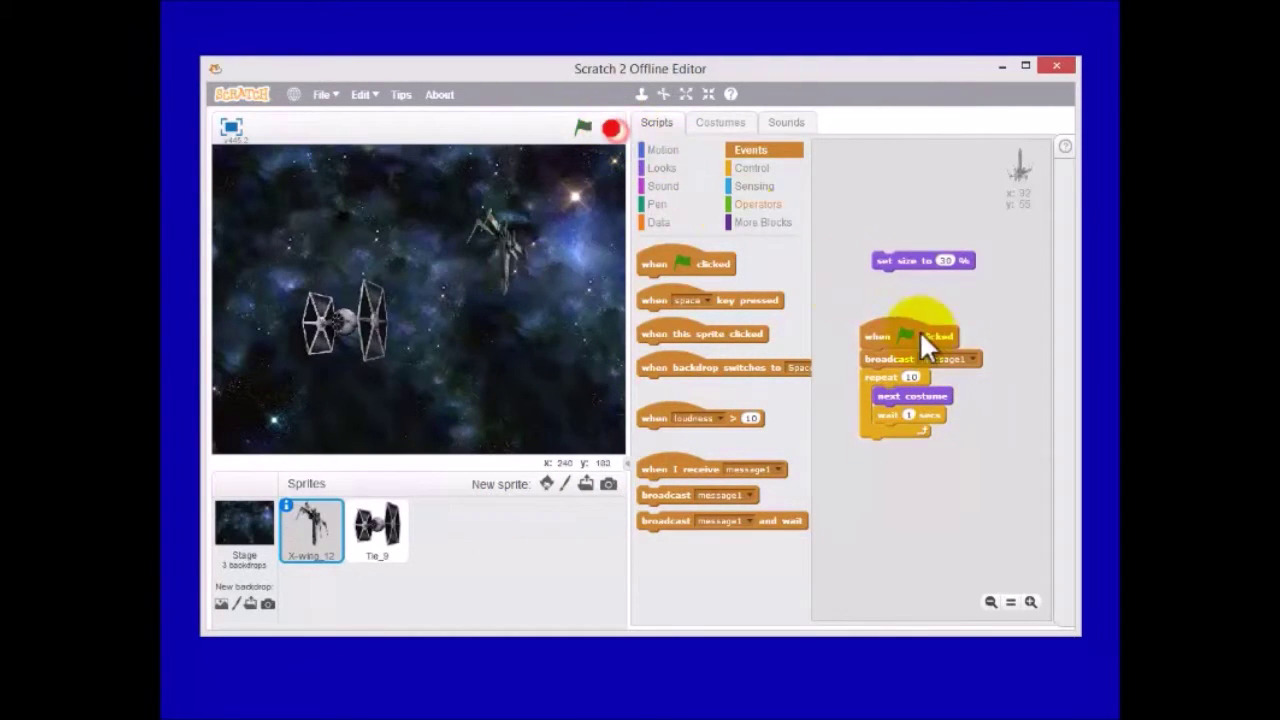
{"action": "left_click", "coordinate": [975, 356]}
{"action": "left_click", "coordinate": [982, 391]}
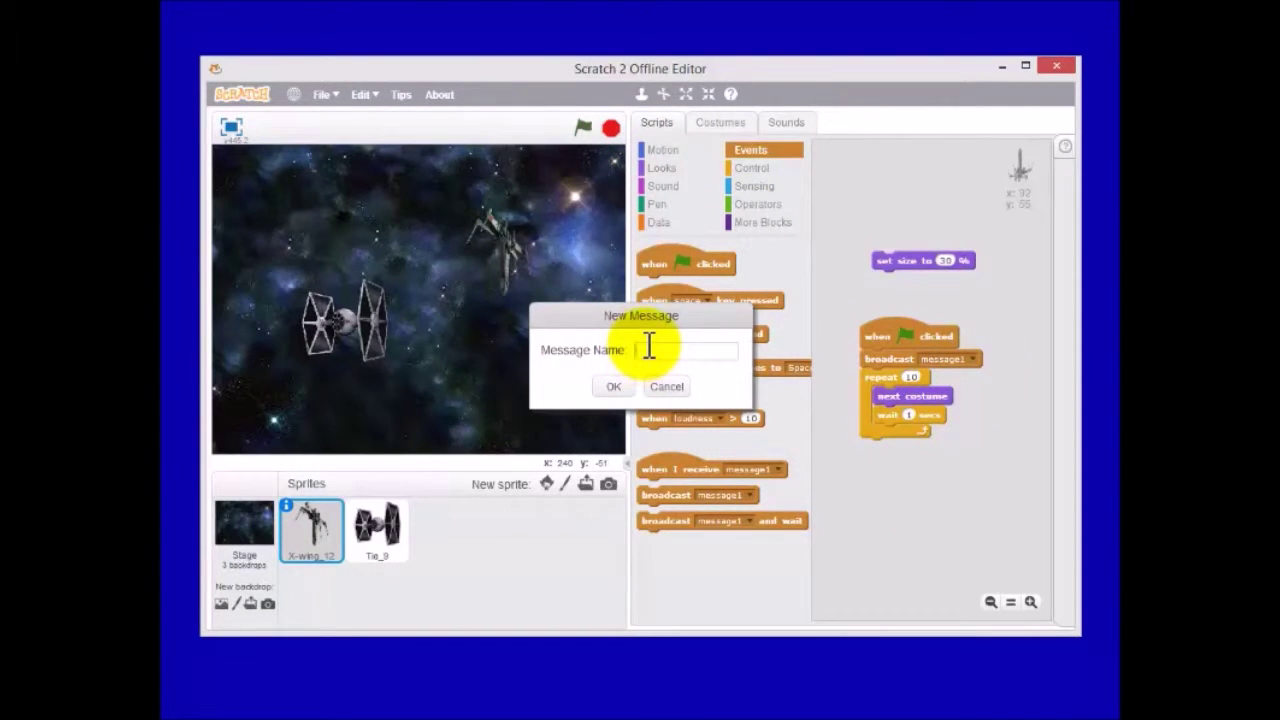
{"action": "type", "text": "un"}
{"action": "left_click", "coordinate": [616, 389]}
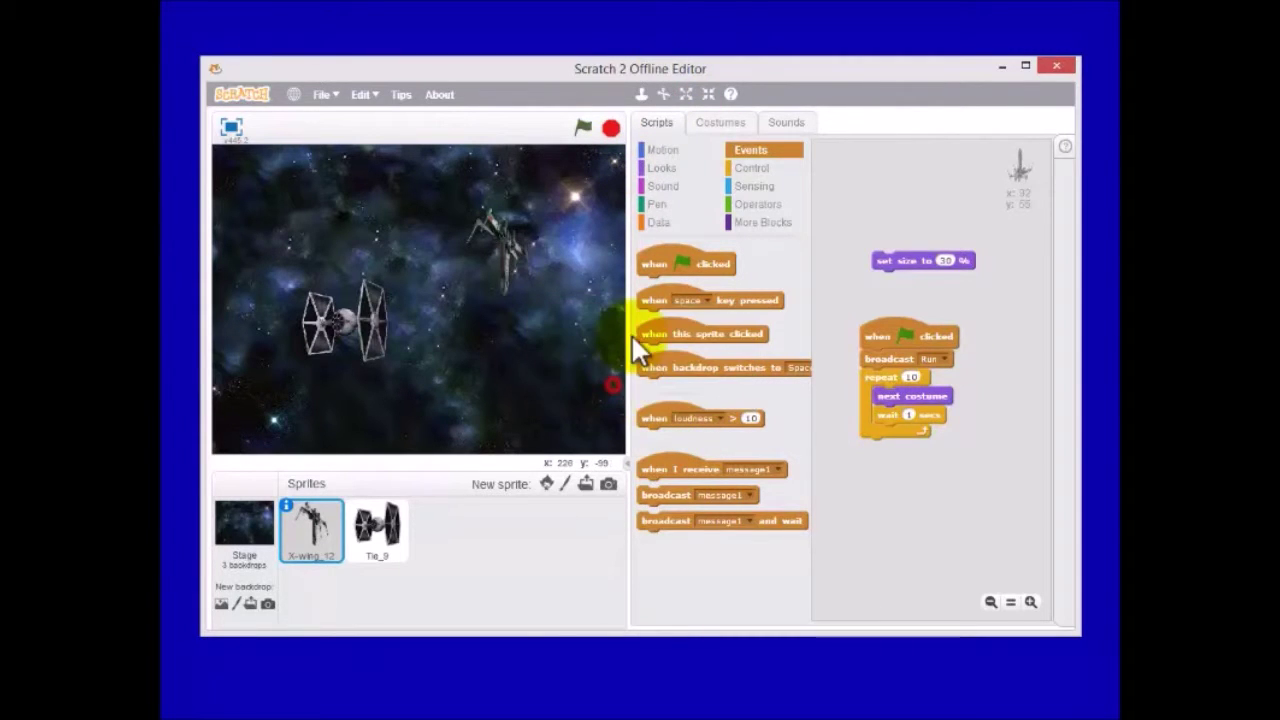
Select the TIE fighter sprite and move it on the stage to about x: 101, y: -68, below the X-wing
{"action": "left_click", "coordinate": [379, 530]}
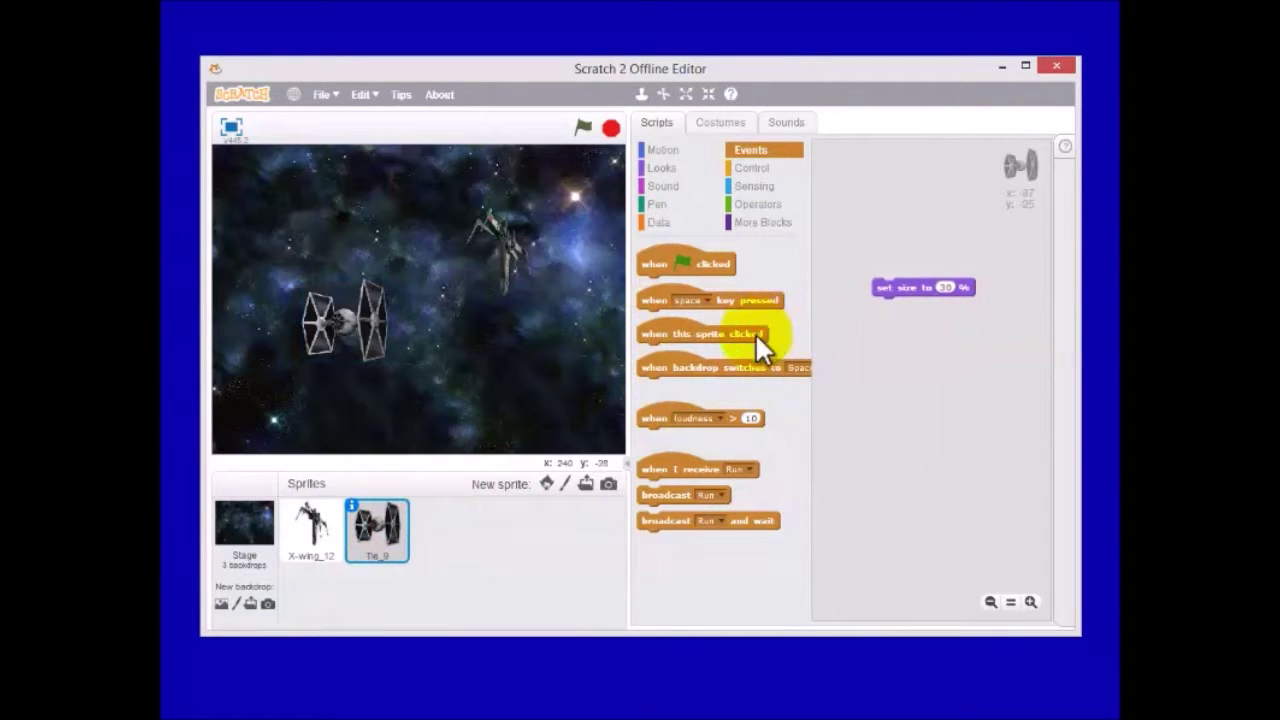
{"action": "left_click", "coordinate": [431, 347]}
{"action": "left_click_drag", "start_coordinate": [372, 330], "coordinate": [538, 372]}
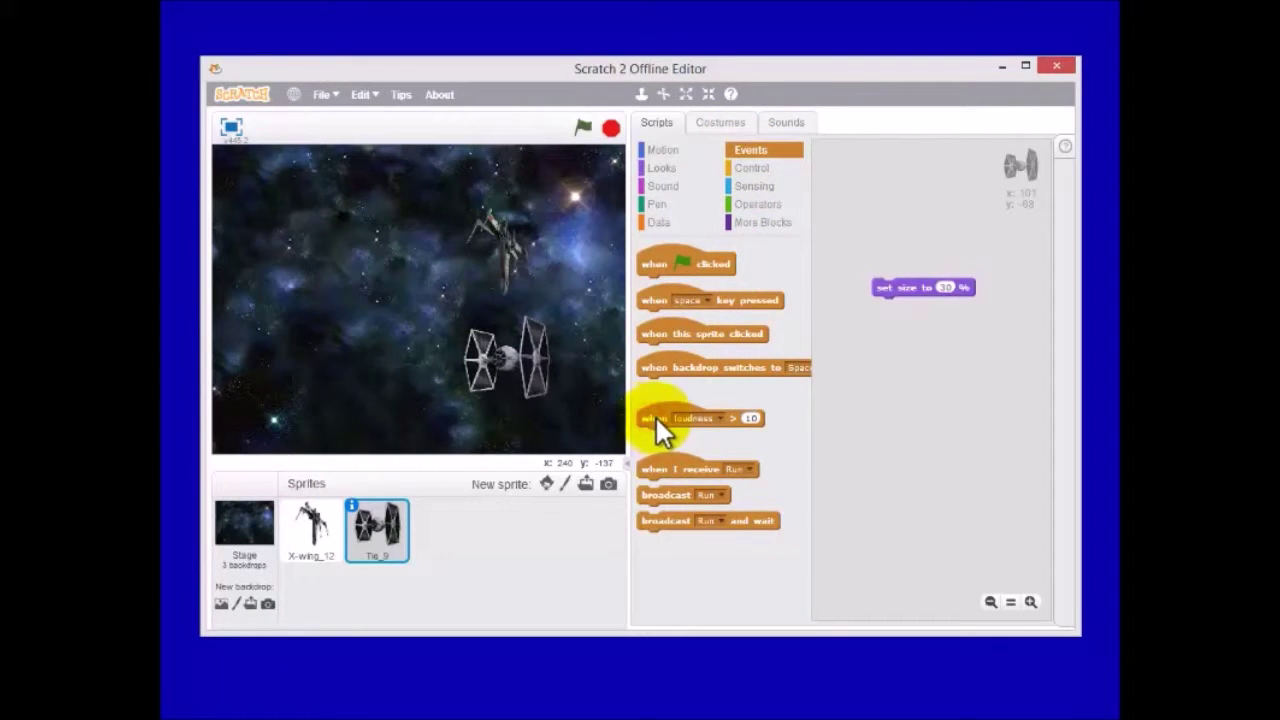
Start a TIE fighter script with "when I receive Run", attach a move block and set it to 60 steps
{"action": "left_click_drag", "start_coordinate": [653, 470], "coordinate": [873, 366]}
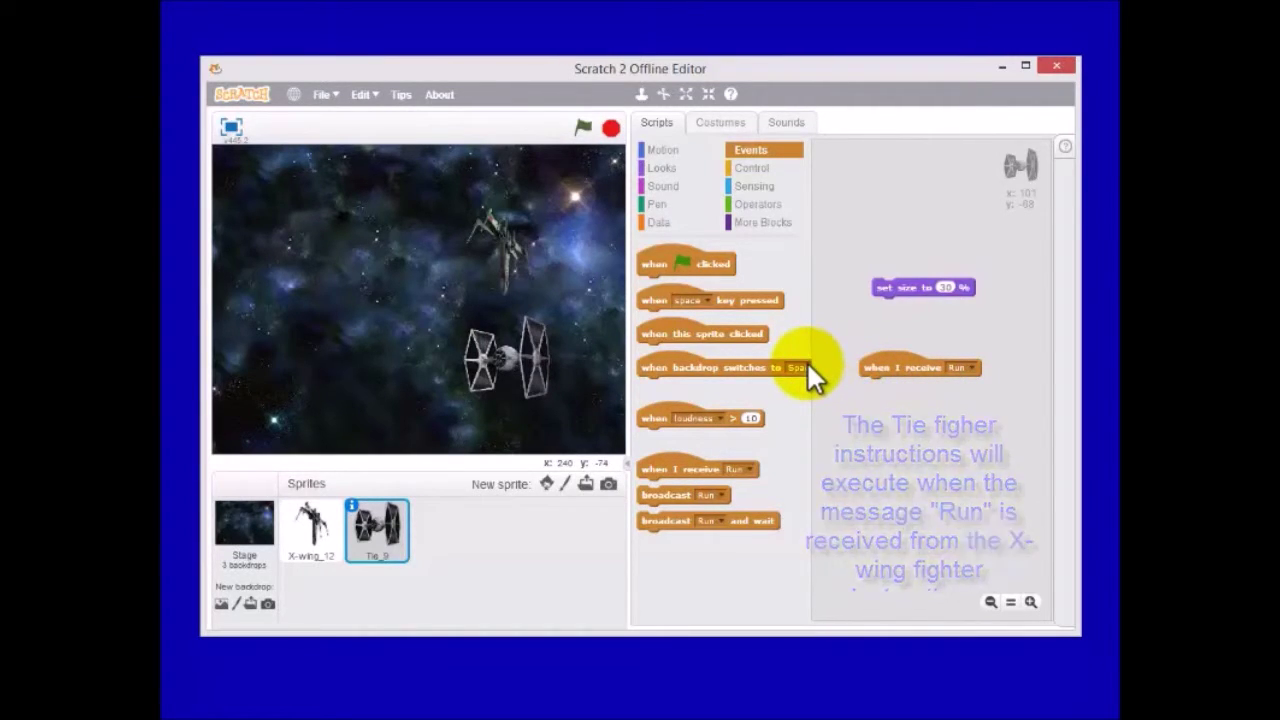
{"action": "left_click", "coordinate": [650, 150]}
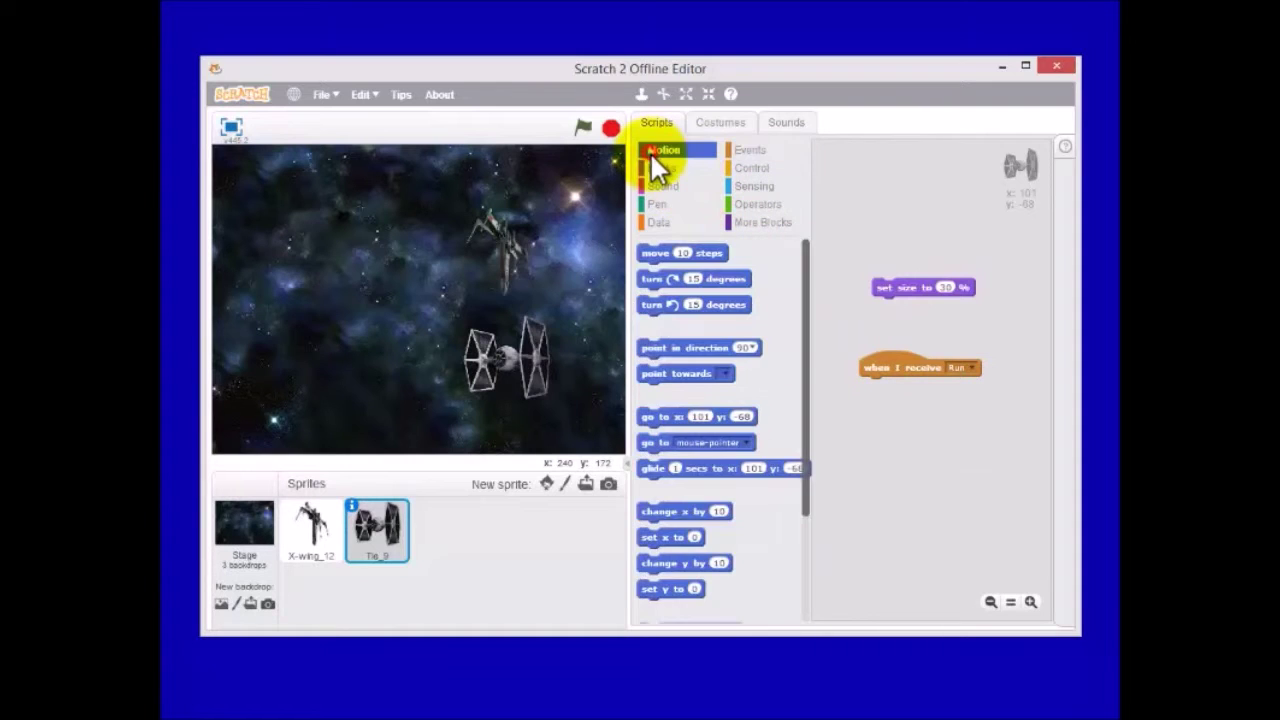
{"action": "left_click_drag", "start_coordinate": [647, 253], "coordinate": [889, 400]}
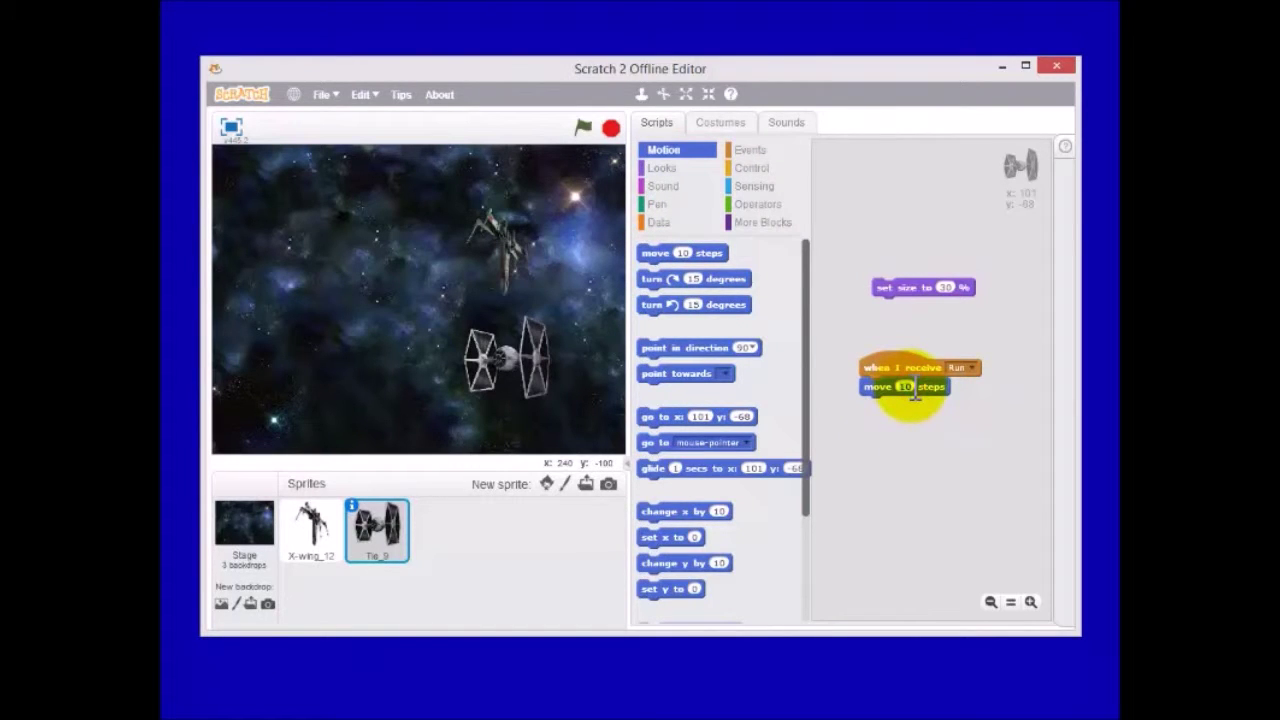
{"action": "type", "text": "60"}
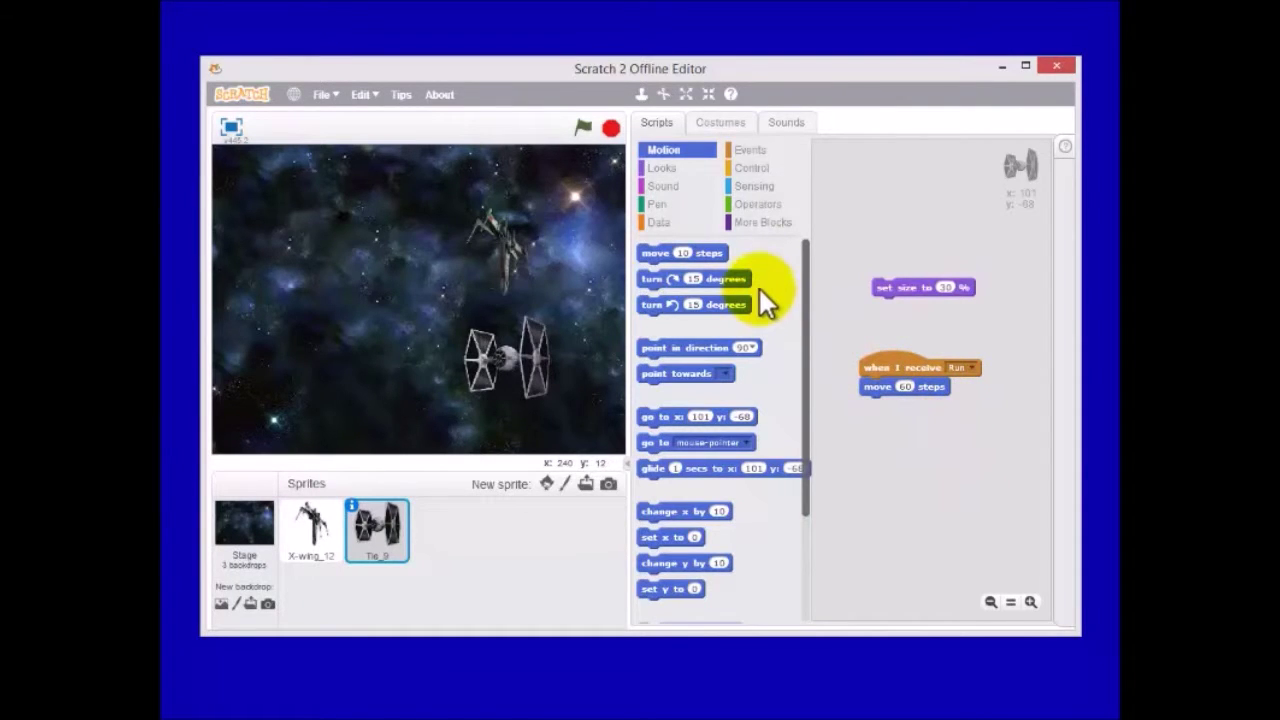
Switch the X-wing sprite to its X-wing_12 costume
{"action": "left_click", "coordinate": [314, 530]}
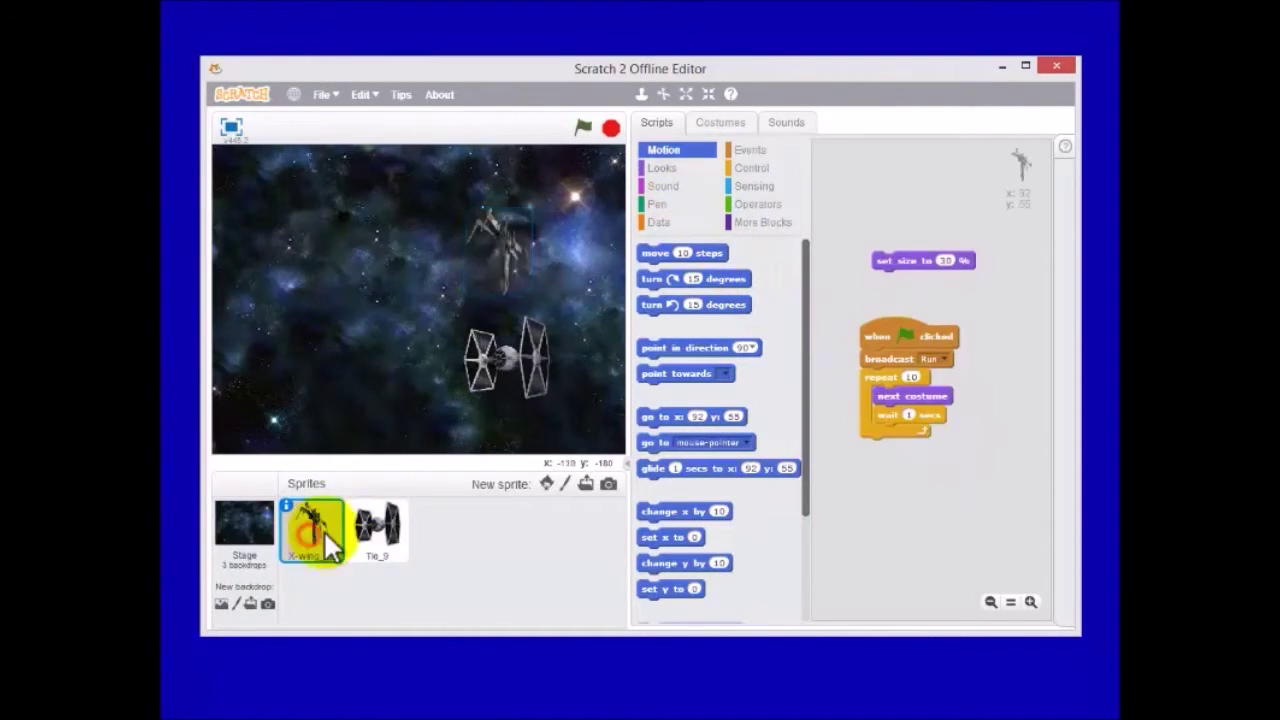
{"action": "left_click", "coordinate": [718, 122]}
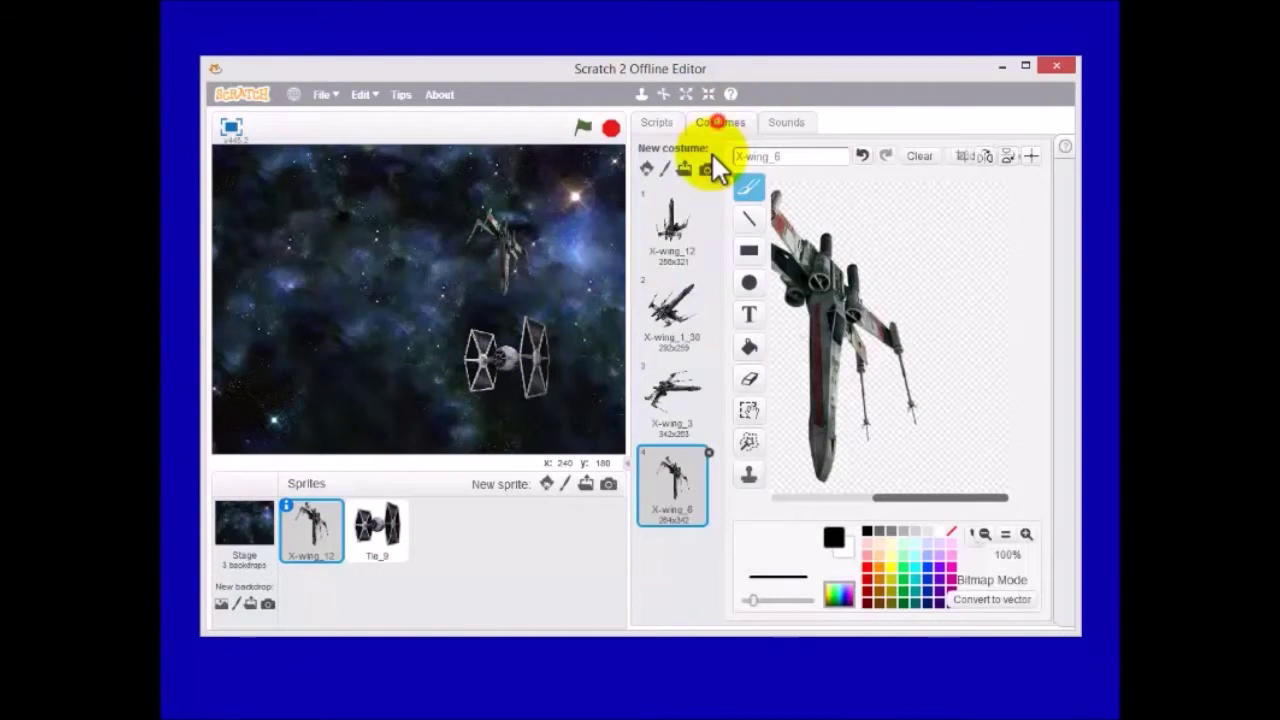
{"action": "left_click", "coordinate": [672, 225]}
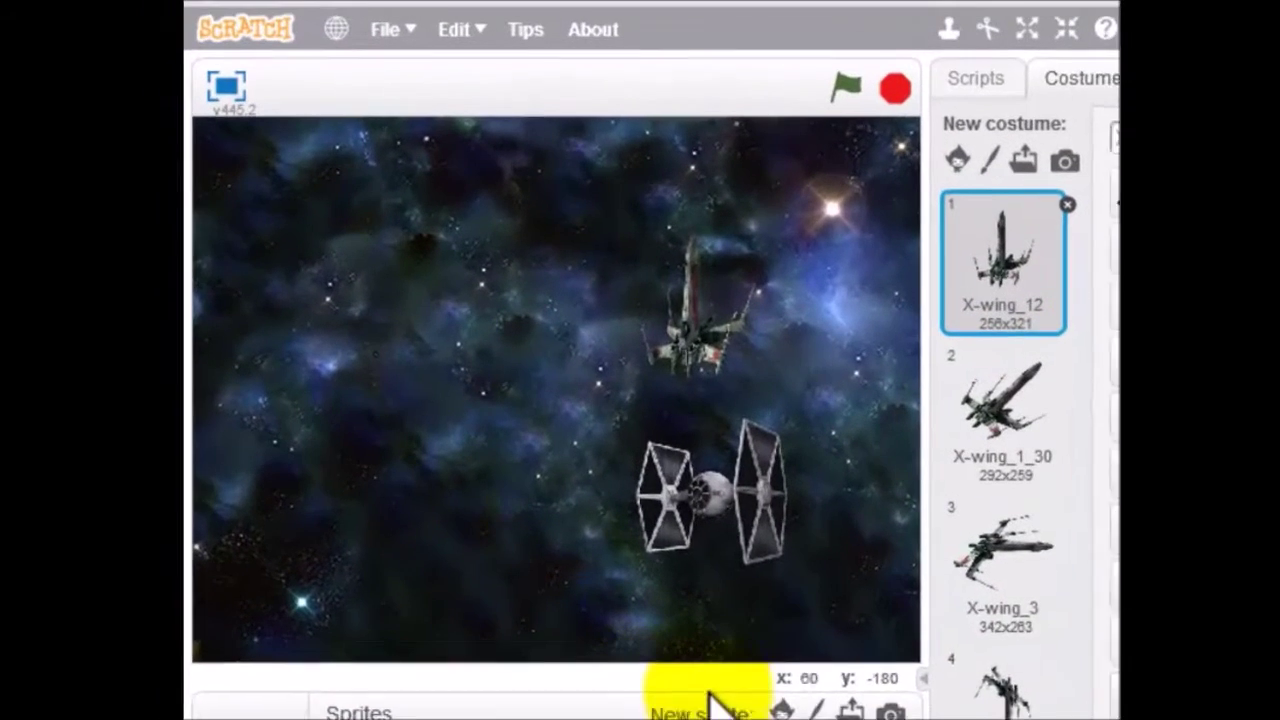
Run the project to test both sprites' scripts, stop it, and return to the X-wing's scripts
{"action": "left_click", "coordinate": [848, 99]}
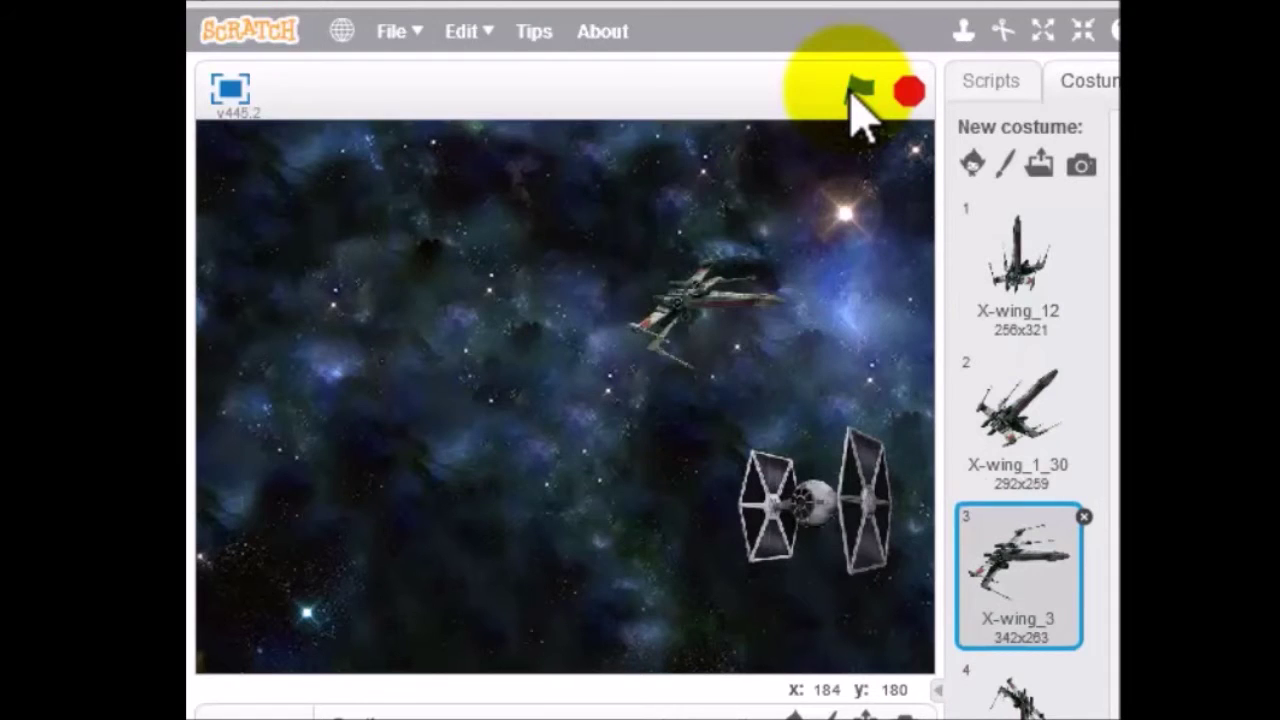
{"action": "left_click", "coordinate": [909, 92]}
{"action": "left_click", "coordinate": [996, 84]}
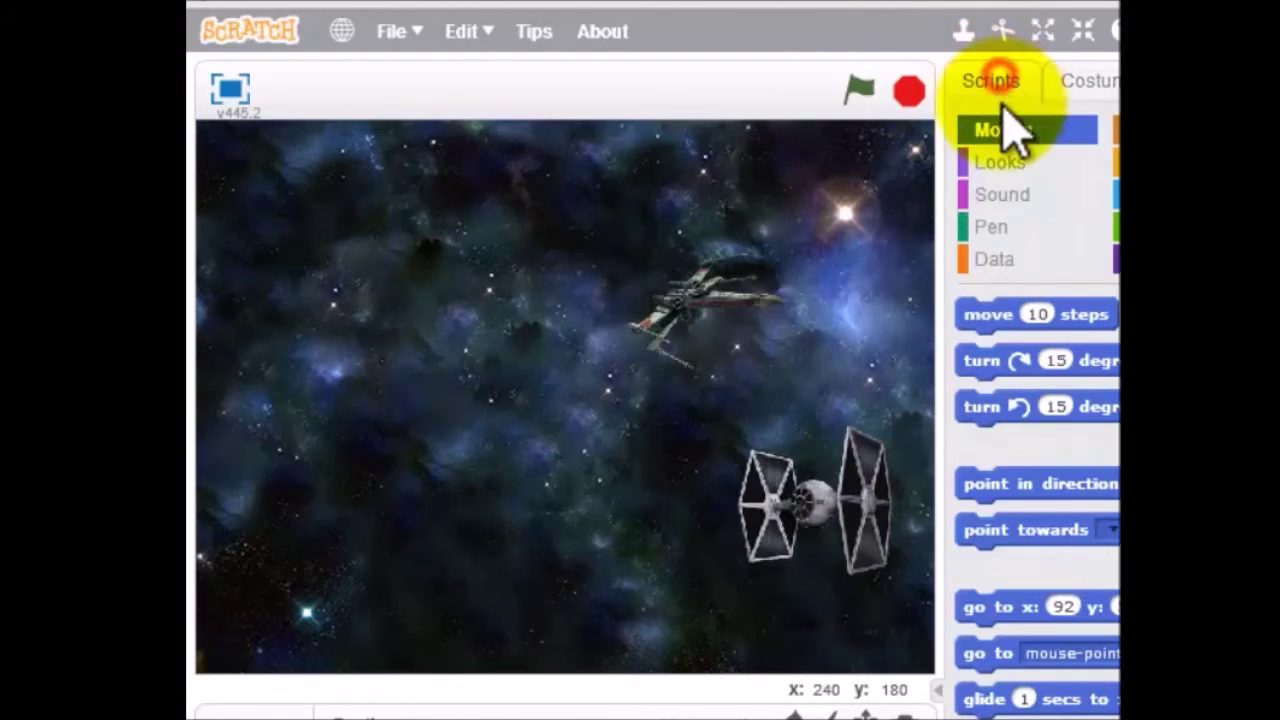